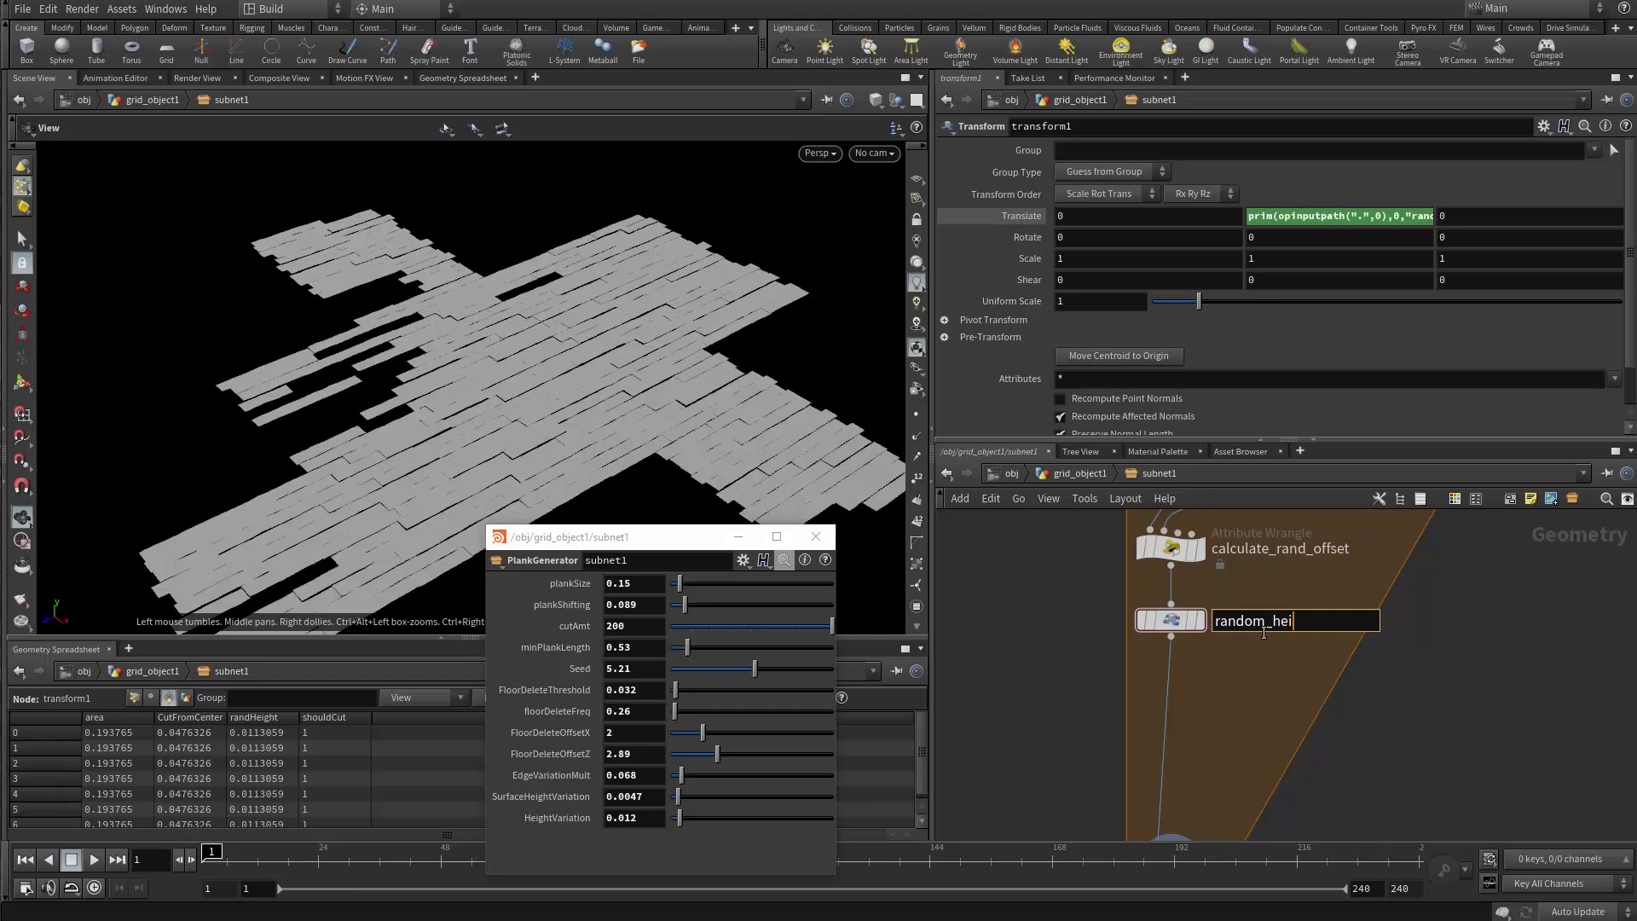
Rename the Transform node below calculate_rand_offset as random_height.
key(Return)
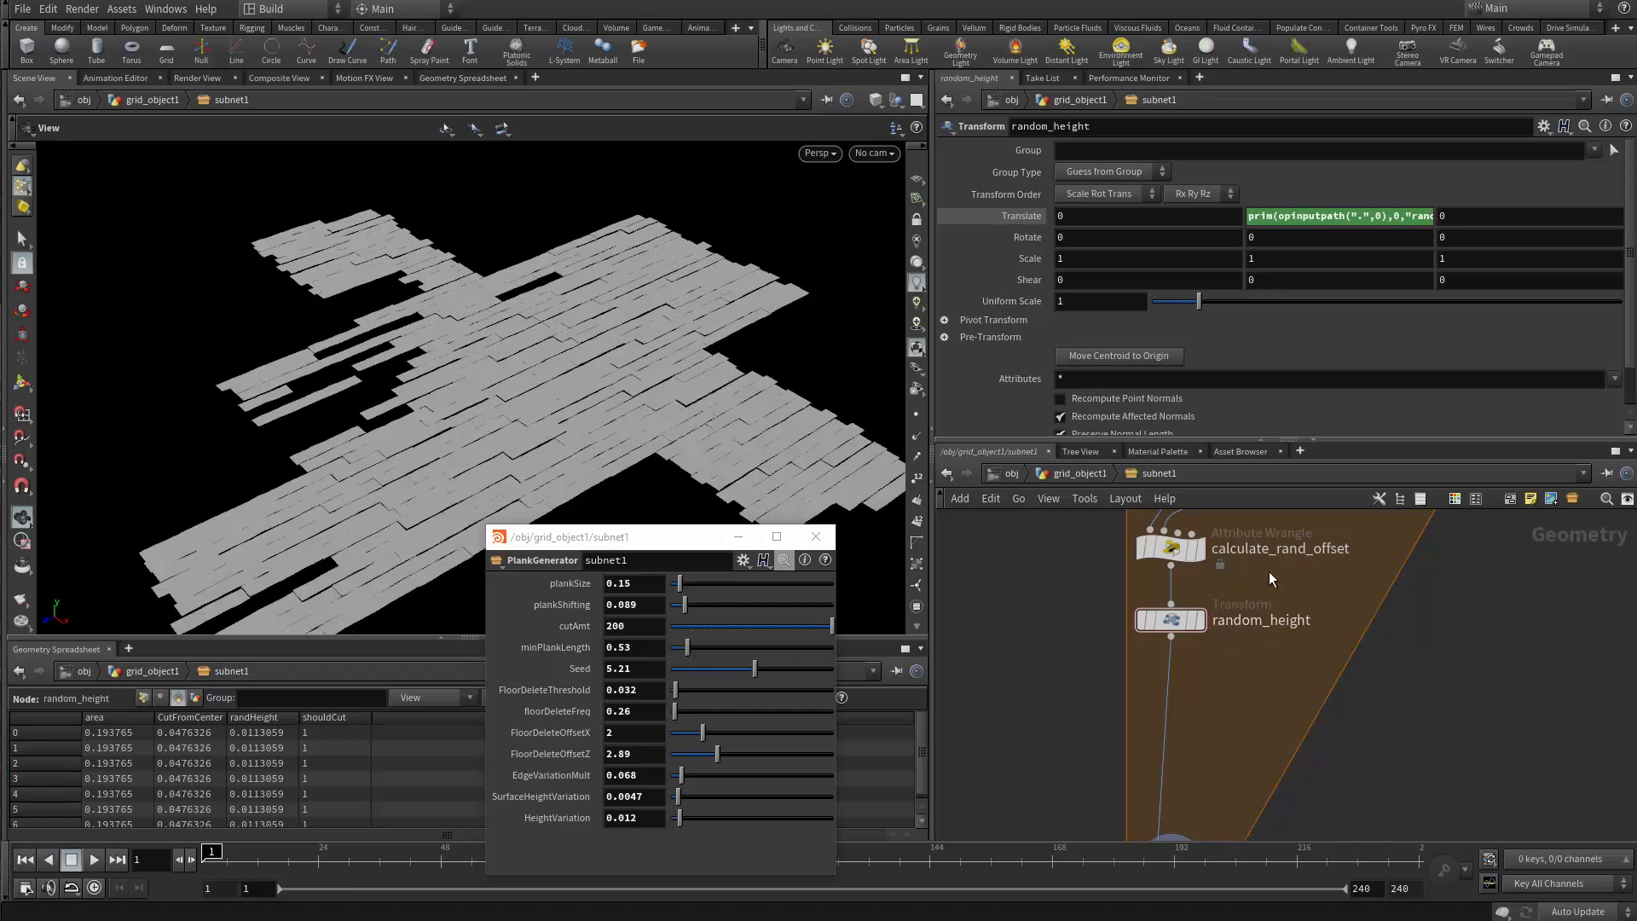
Examine the VEX code in calculate_rand_offset and the Translate expression in the random_height node.
scroll(1268, 572, up, 3)
click(1136, 651)
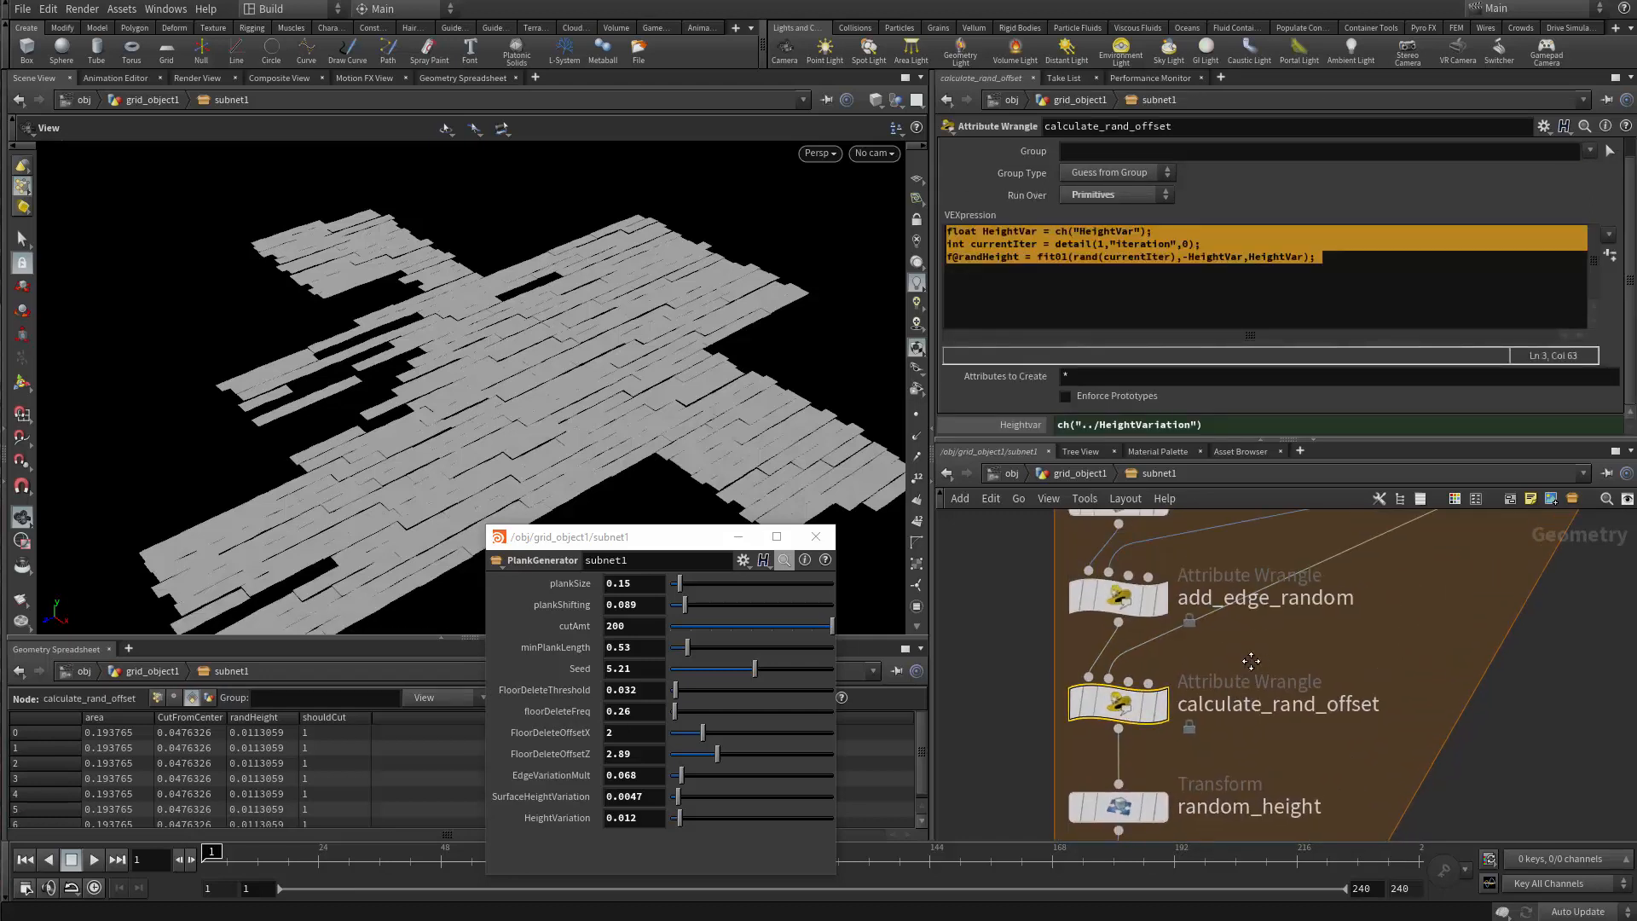
drag(1323, 256, 947, 231)
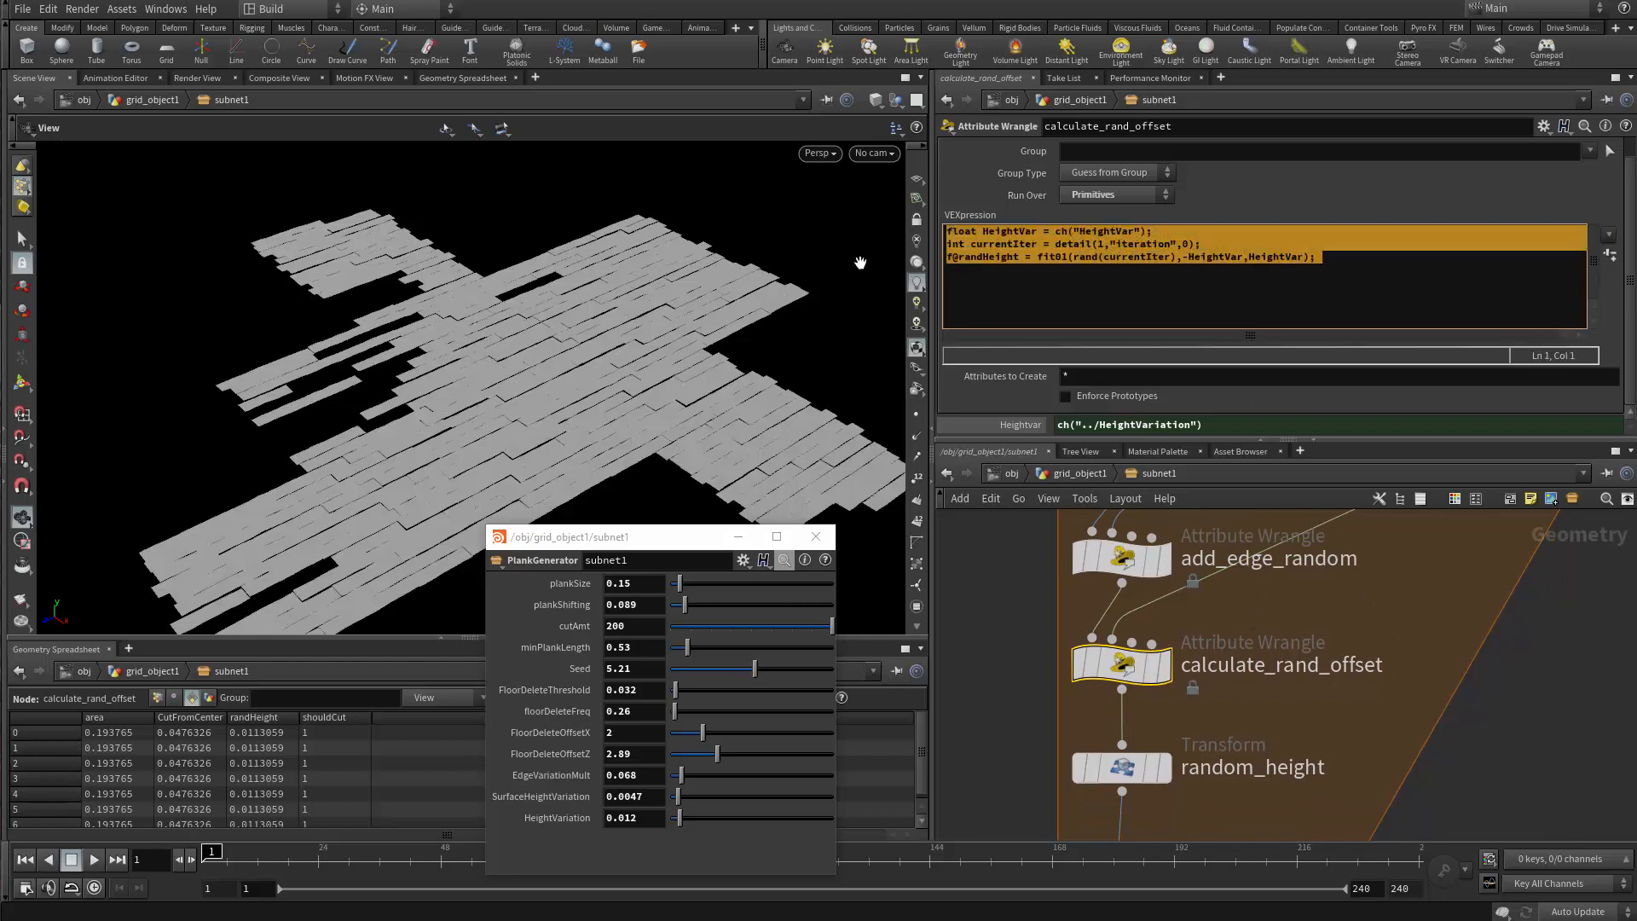
middle_drag(1215, 750, 1189, 692)
scroll(1189, 692, up, 1)
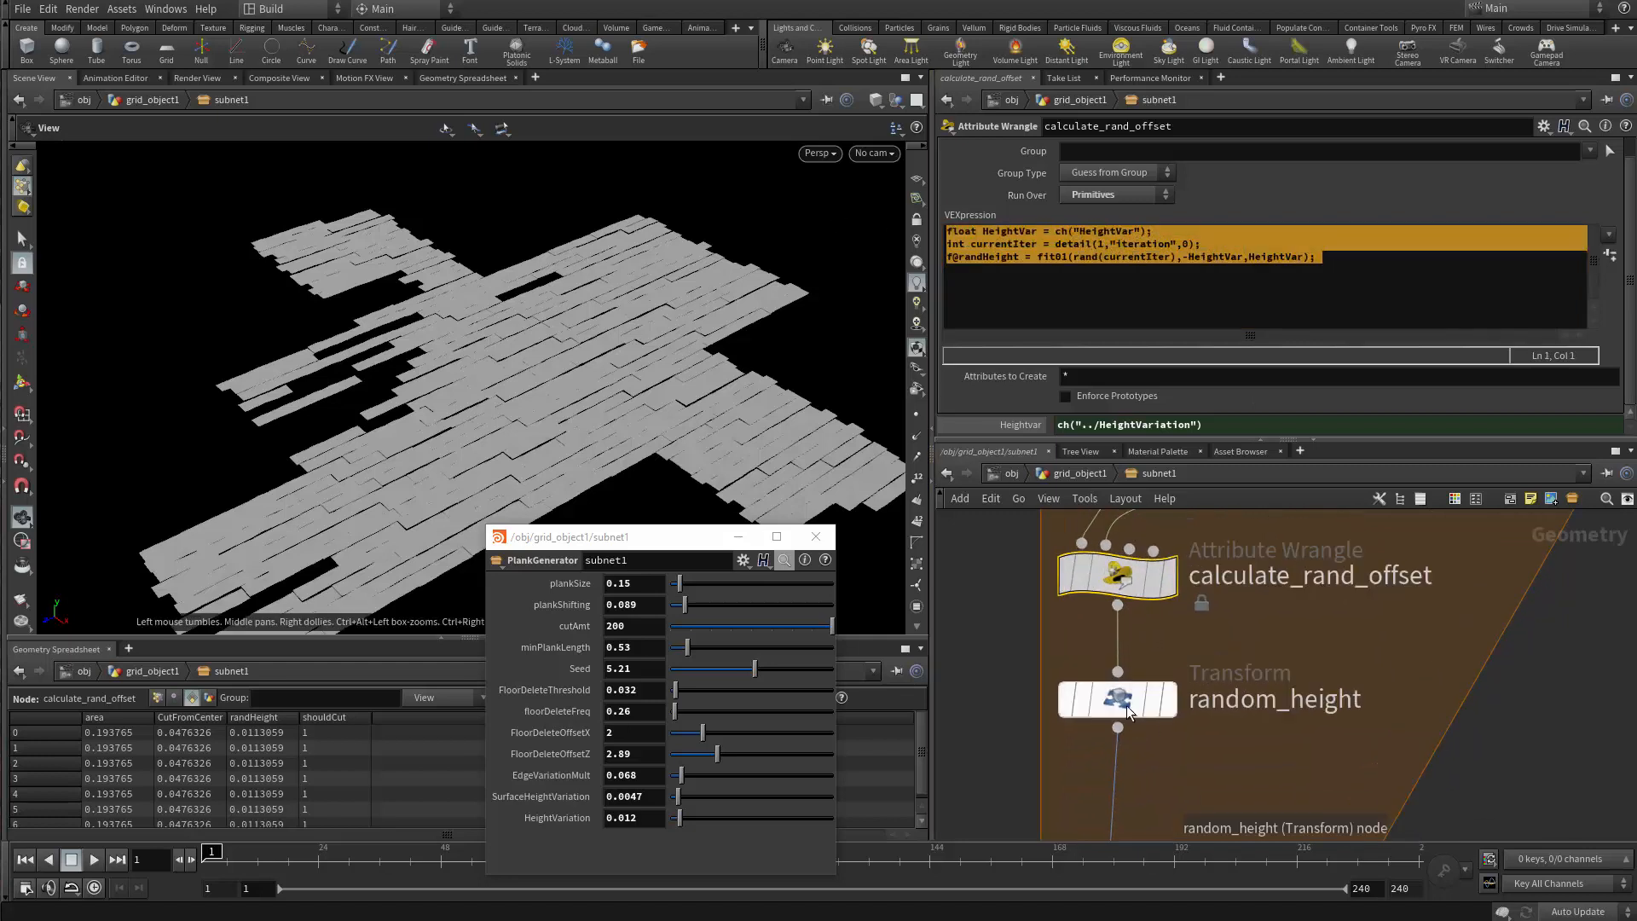
click(1127, 702)
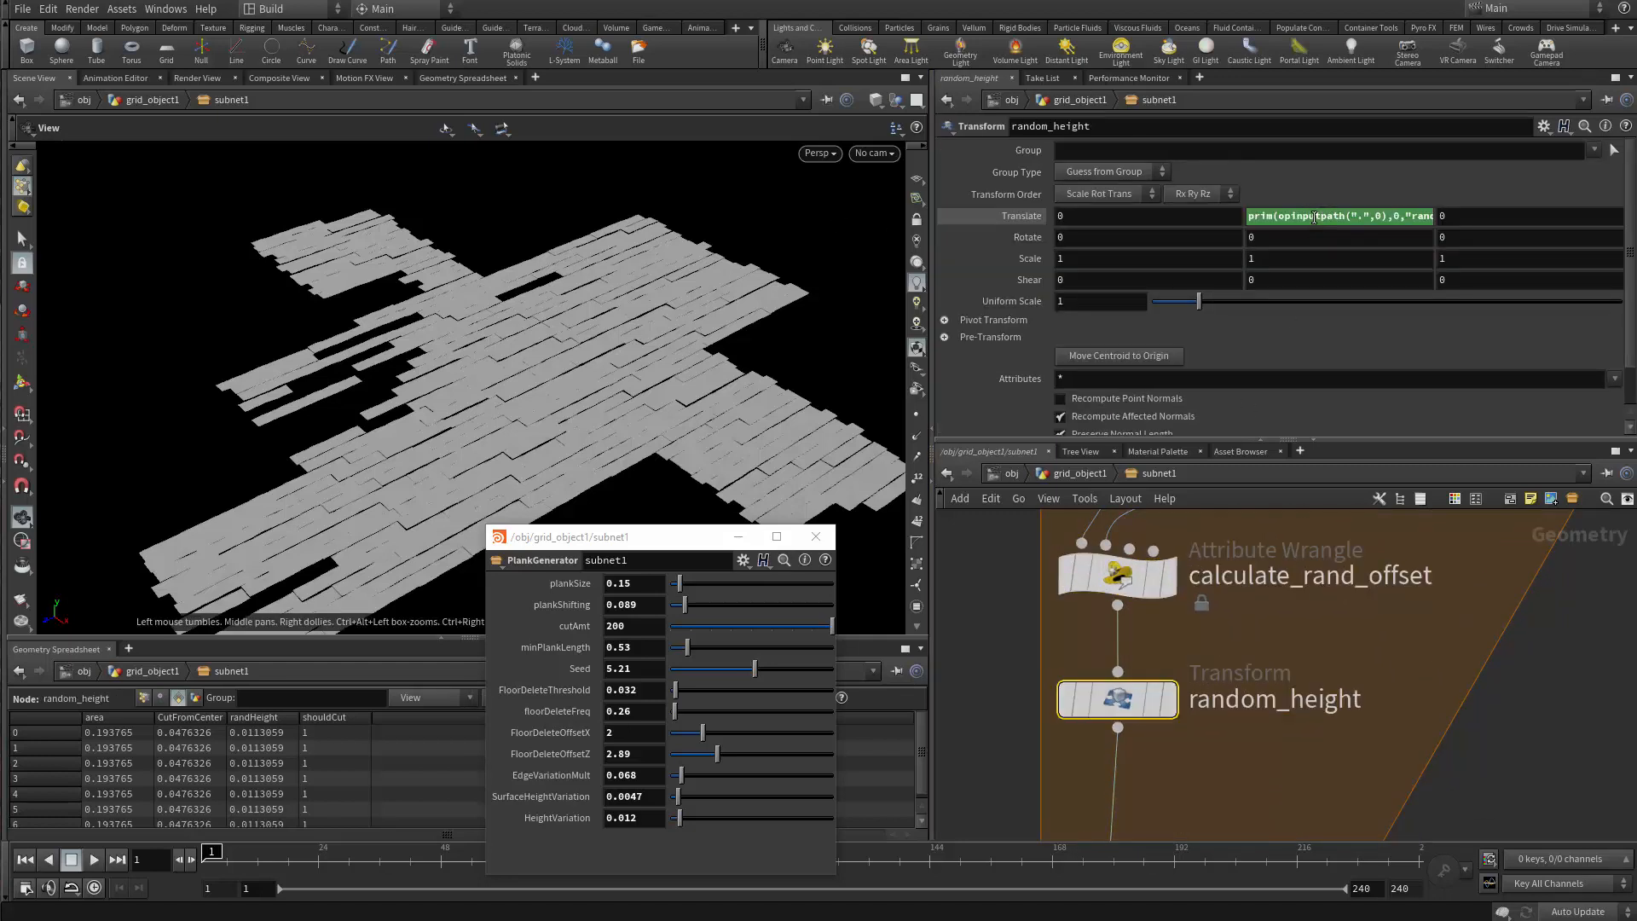
middle_drag(1122, 580, 1117, 631)
click(1114, 631)
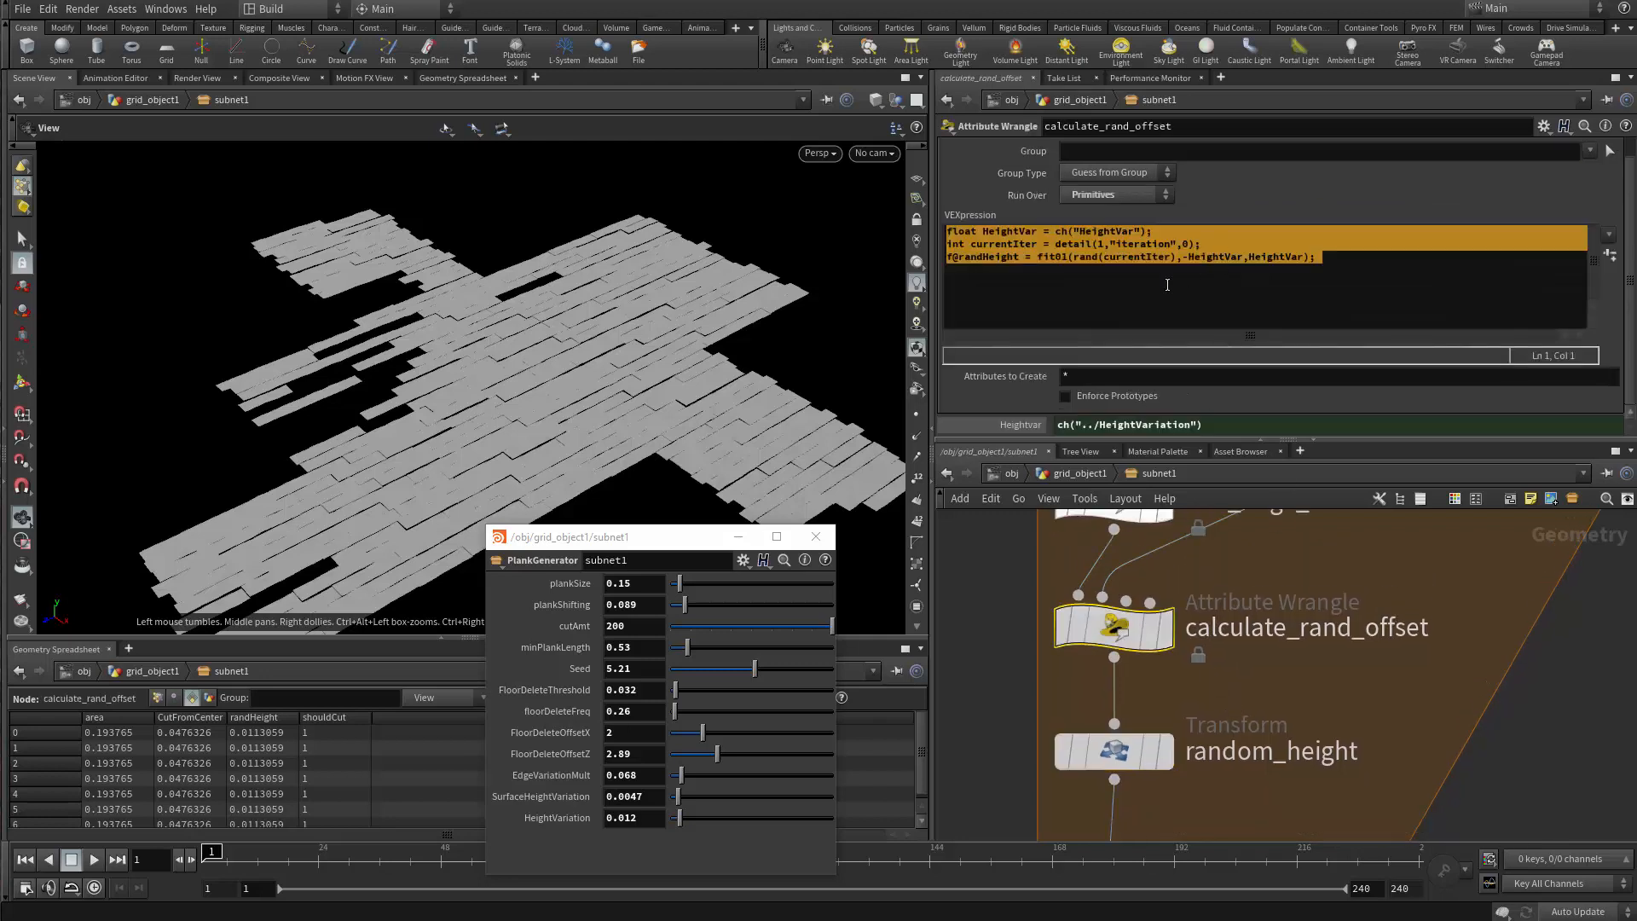
click(1072, 300)
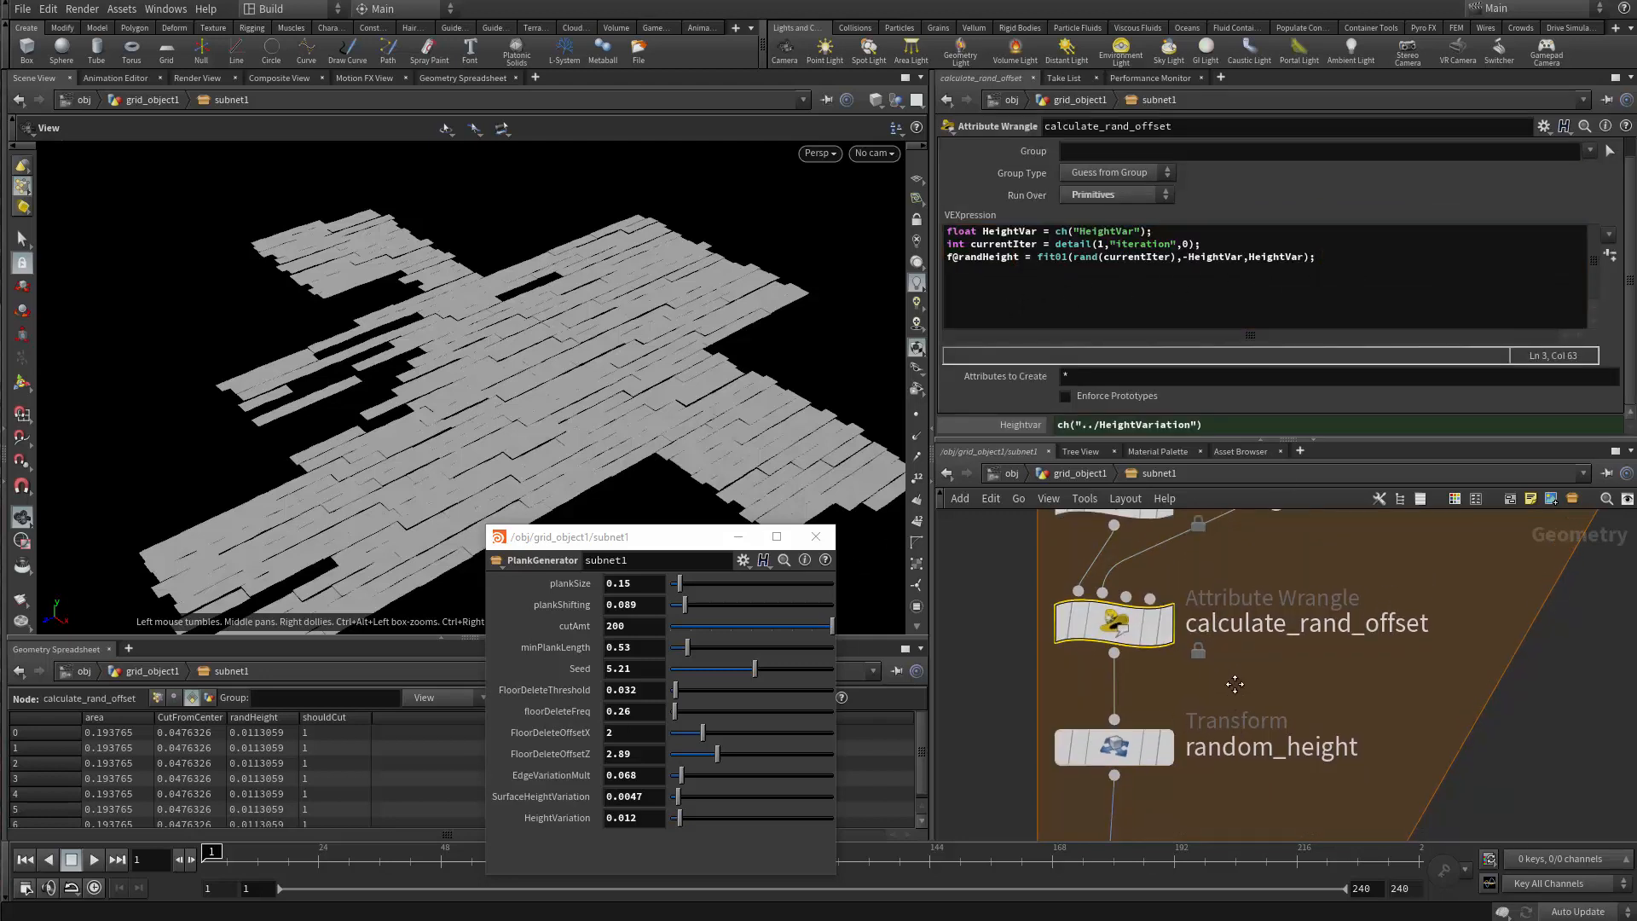
scroll(1216, 689, down, 2)
scroll(1210, 704, up, 2)
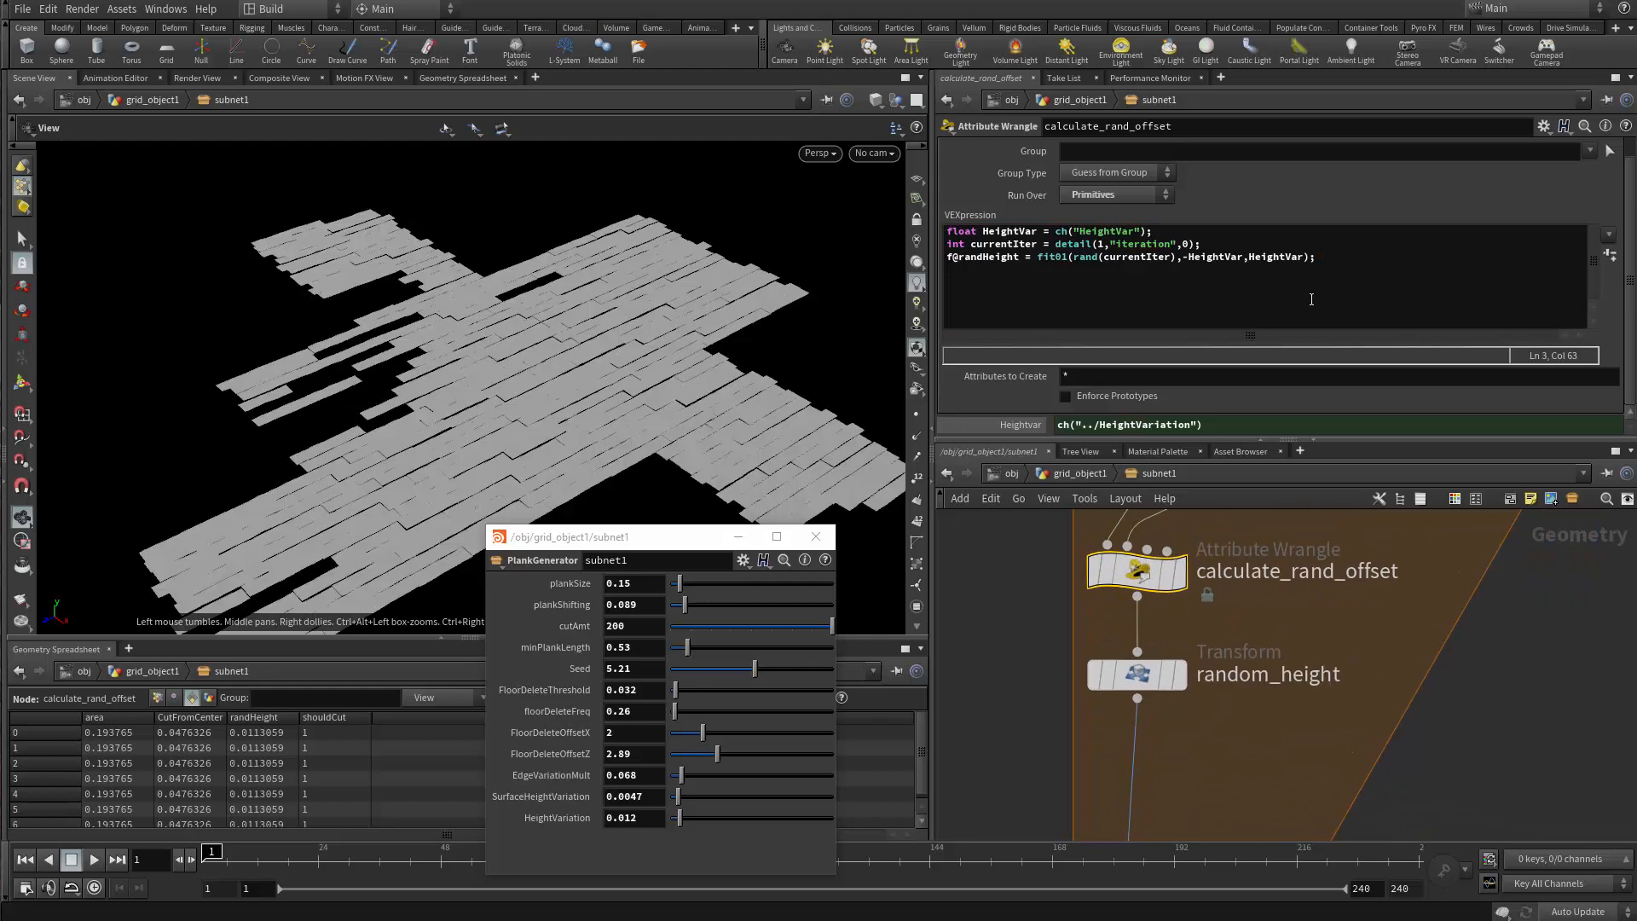
Start a new line at the end of the calculate_rand_offset code declaring "float randRot =".
click(1355, 277)
key(Return)
key(Return)
text(ra)
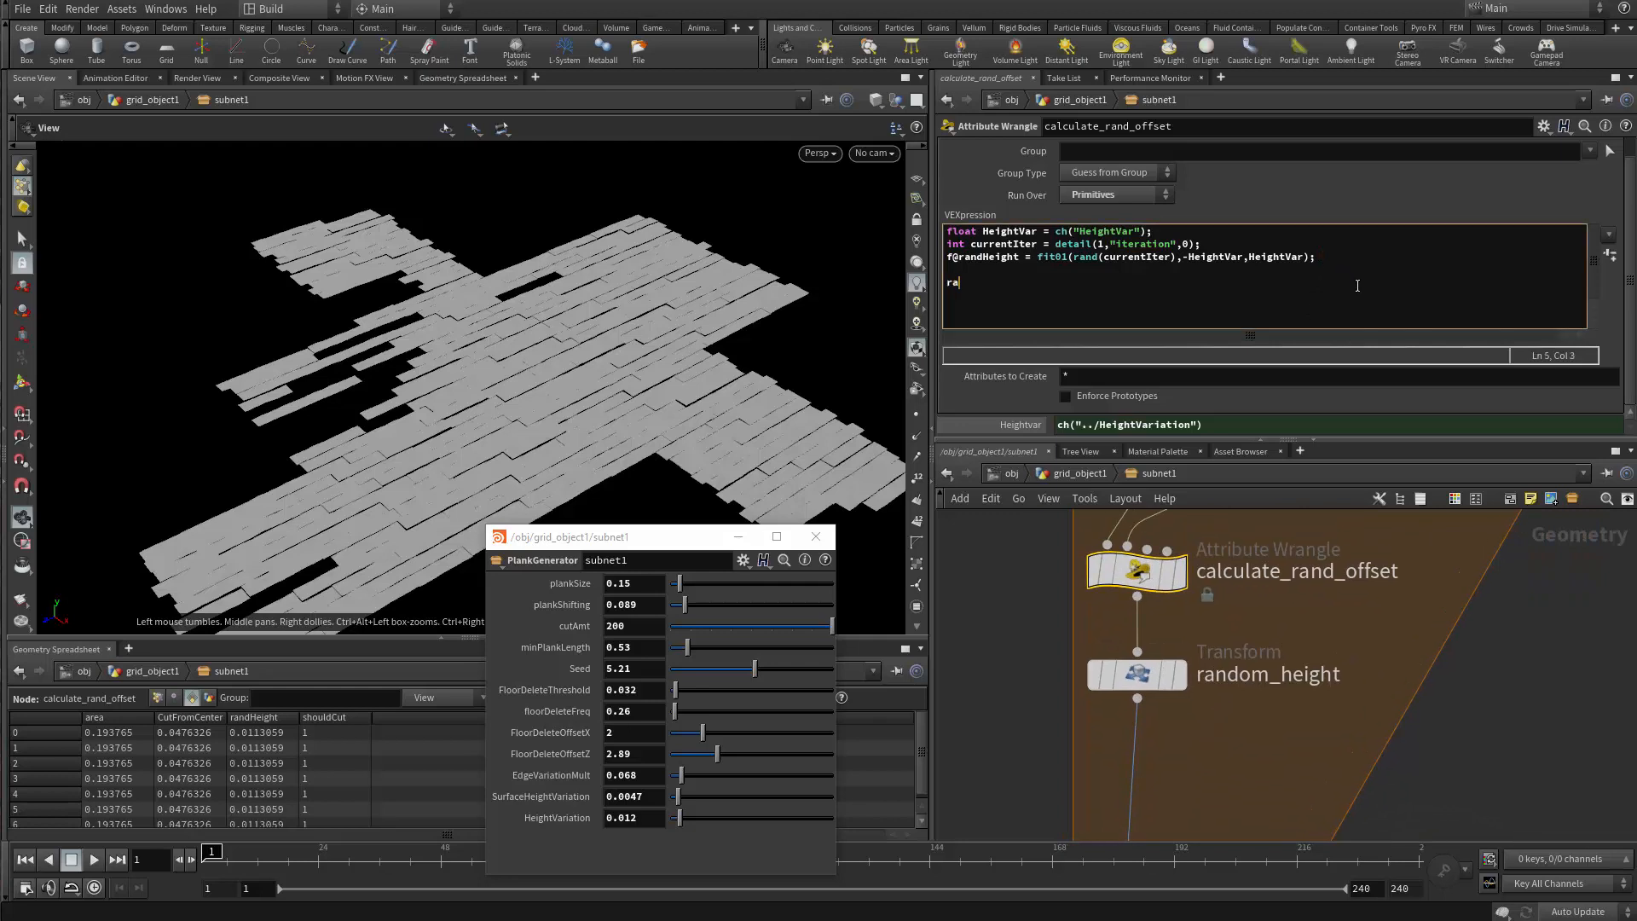
text(ndRot =)
key(Left)
key(Left)
key(Left)
text(float)
key(Right)
key(Right)
key(Right)
key(Right)
key(Right)
Begin the randRot assignment with "fit01(rand(currentIter+234),".
text(fit)
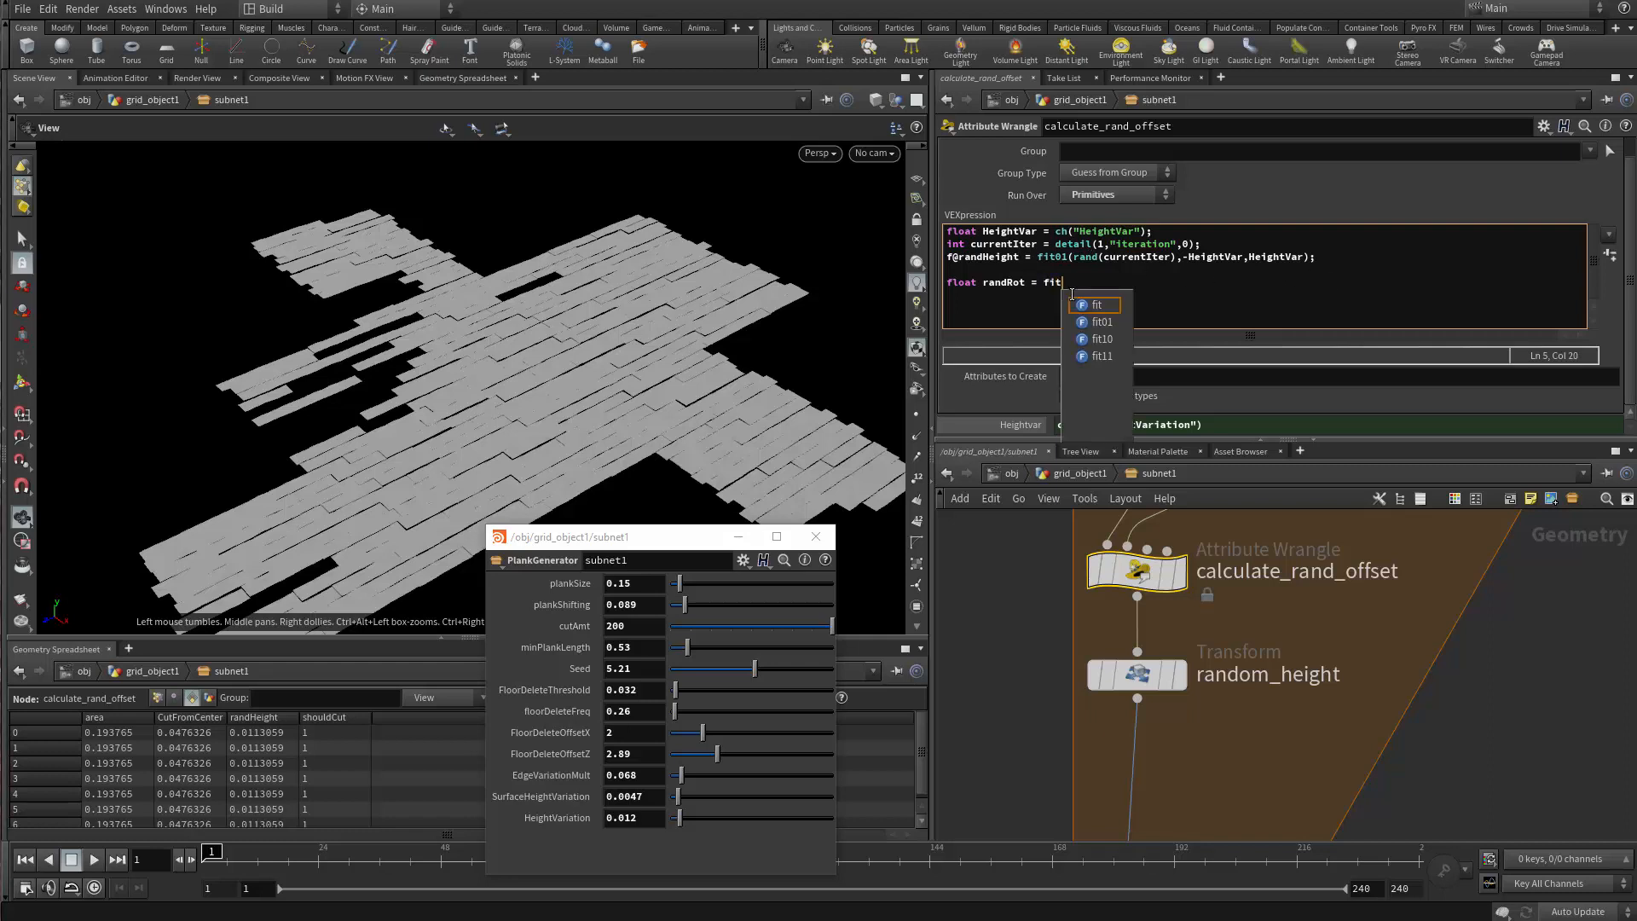
text(01)
text((rand())
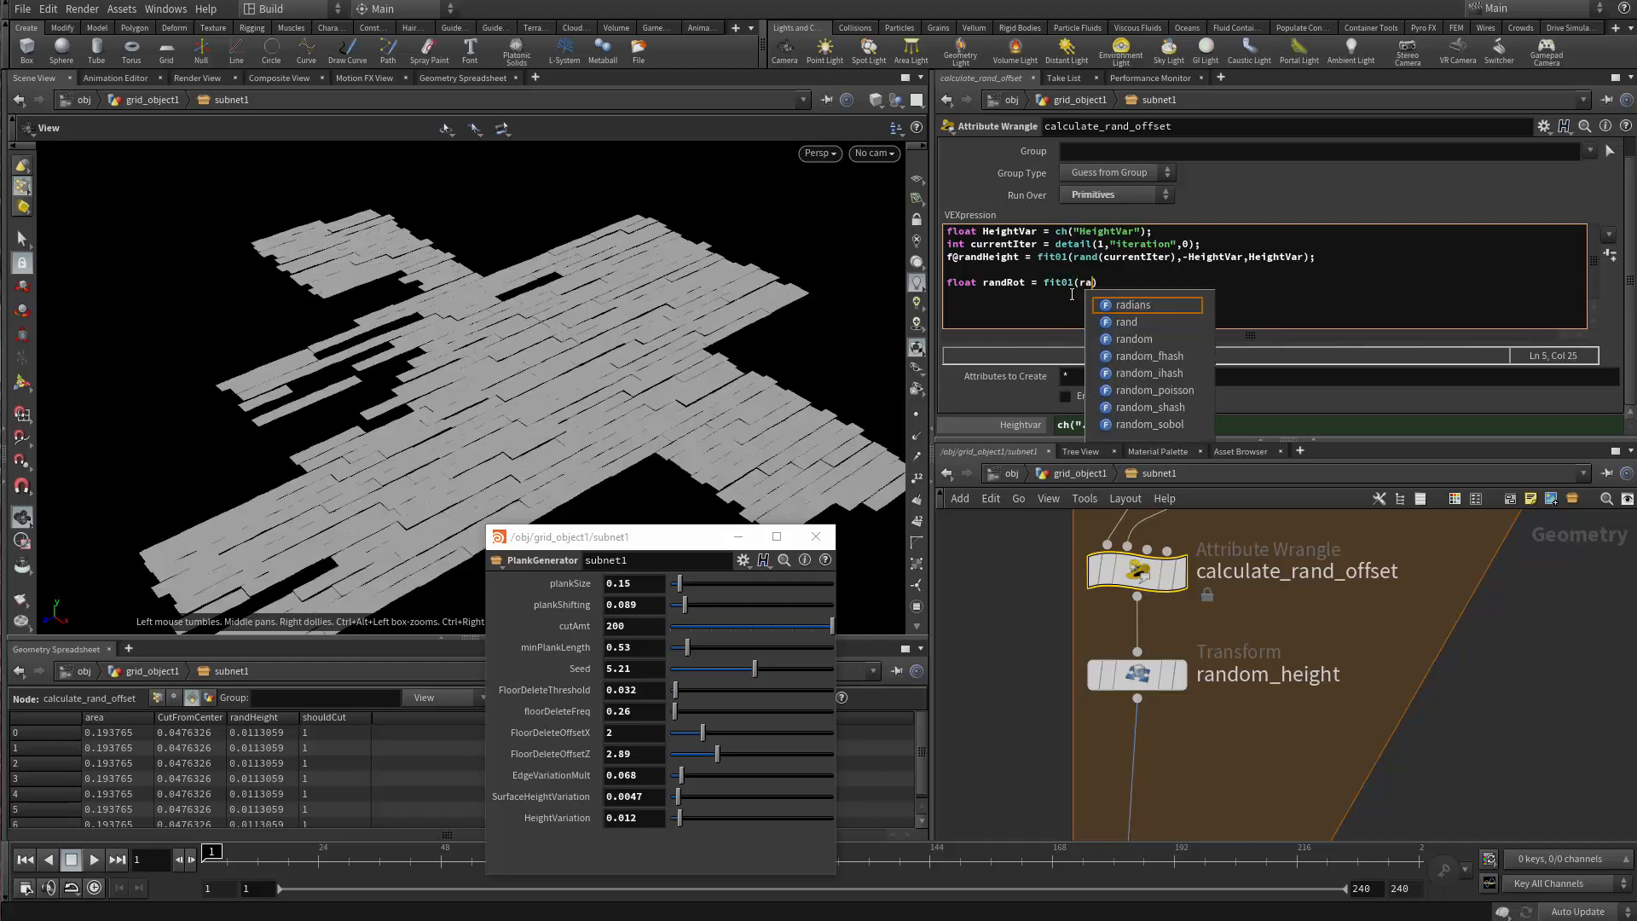
key(Left)
text(currentIter)
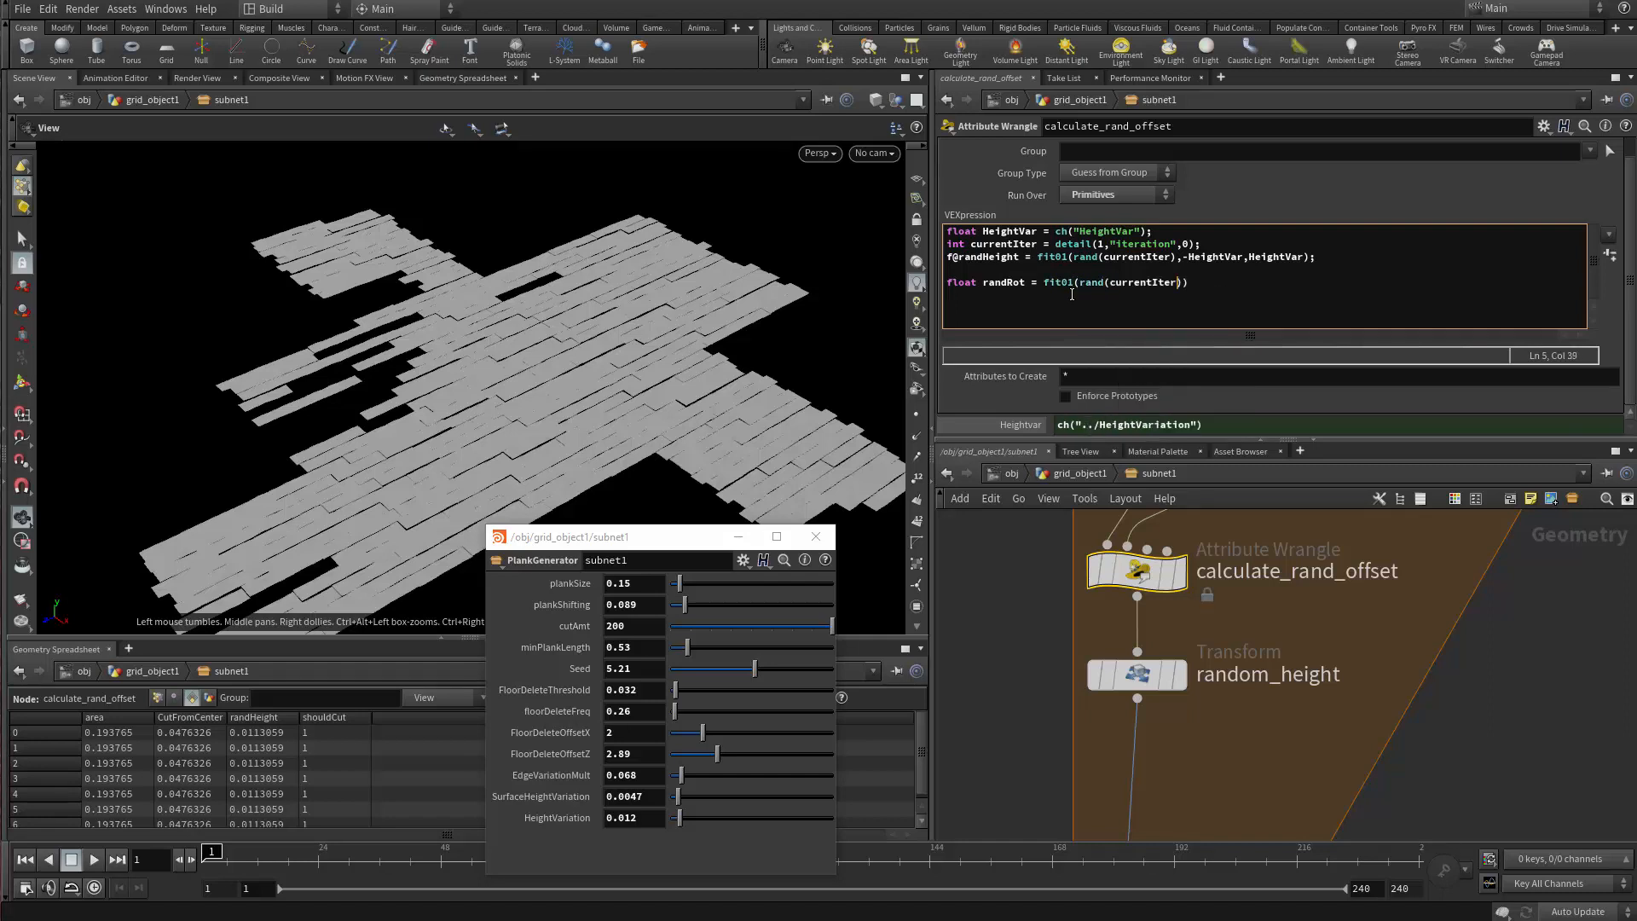
text(+)
text(234))
text(+2)
key(BackSpace)
key(BackSpace)
text(,)
Add the line float RotVar = ch("RotationVar"); directly below the HeightVar declaration.
key(Up)
key(Up)
key(Up)
key(Up)
key(End)
key(Return)
text(float)
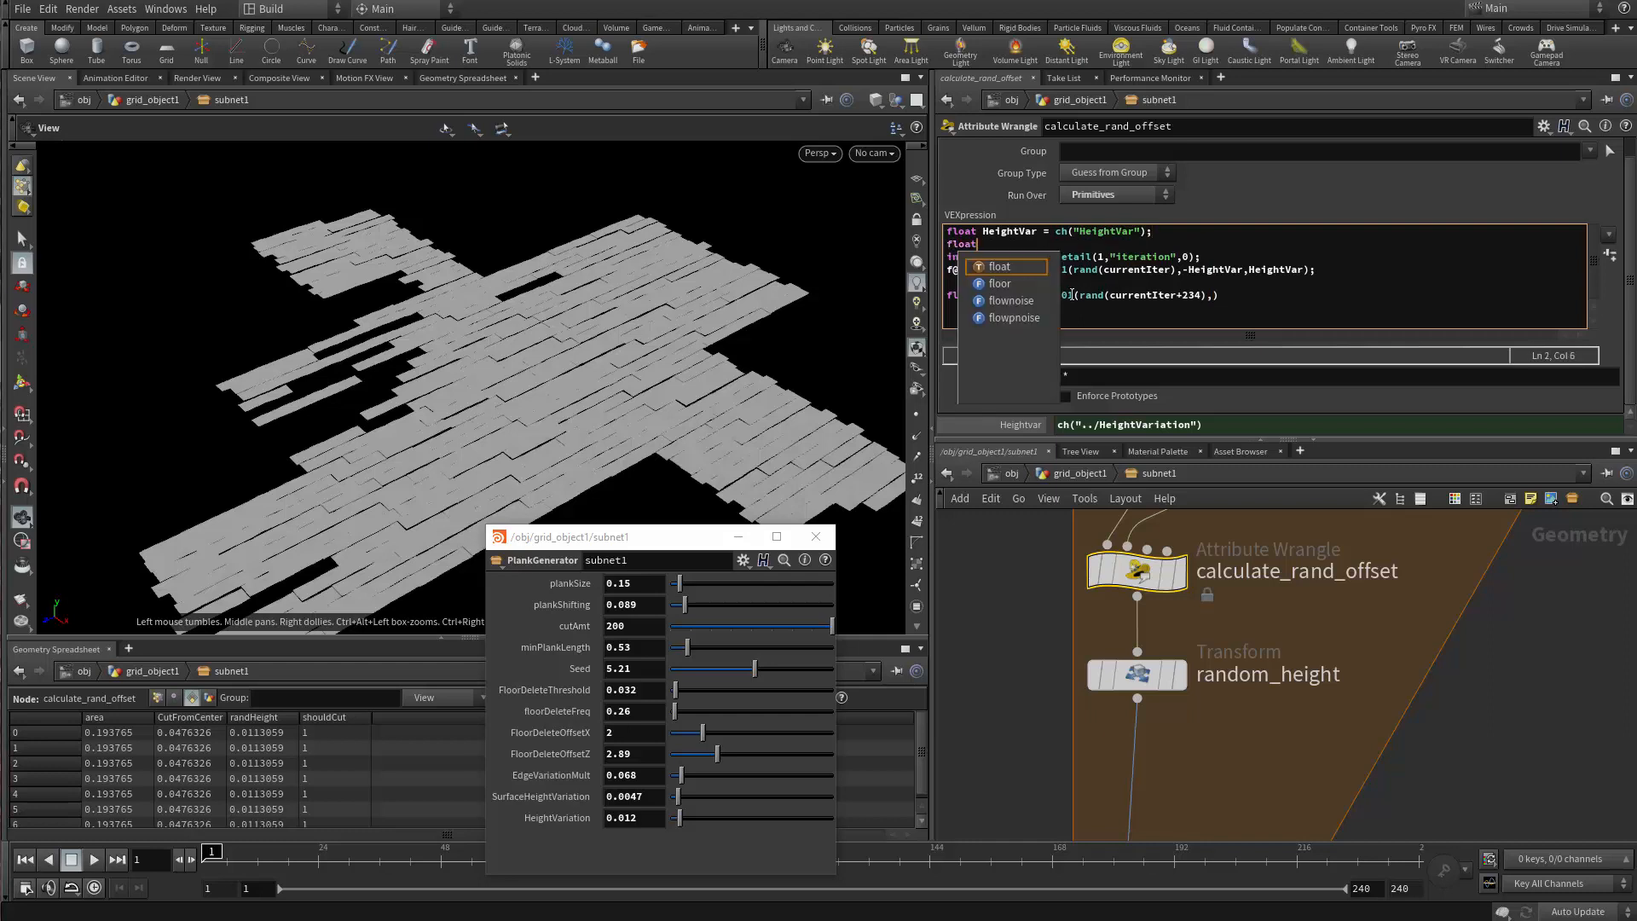
text( RotVar =)
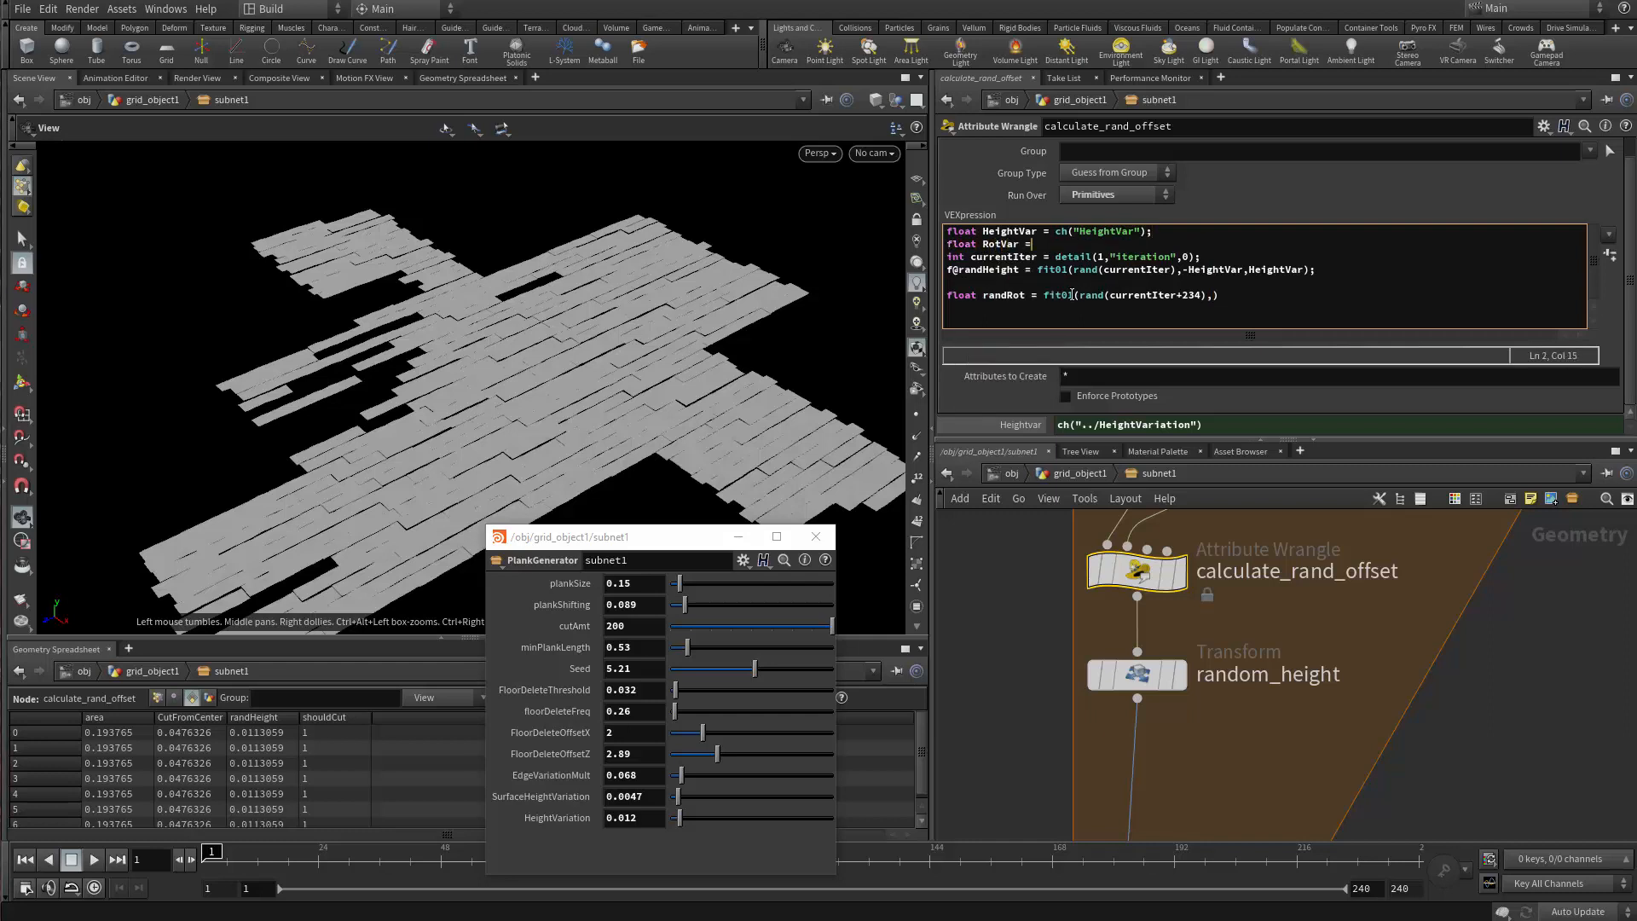
text( ch();)
key(Left)
key(Left)
text("RotationVar)
key(Right)
key(Right)
Complete the randRot line with the range "-RotVar, RotVar);" and create the spare parameter for the RotationVar channel.
key(Down)
key(Down)
key(Down)
key(Down)
text(-RotVar, RotVar);)
key(ctrl+a)
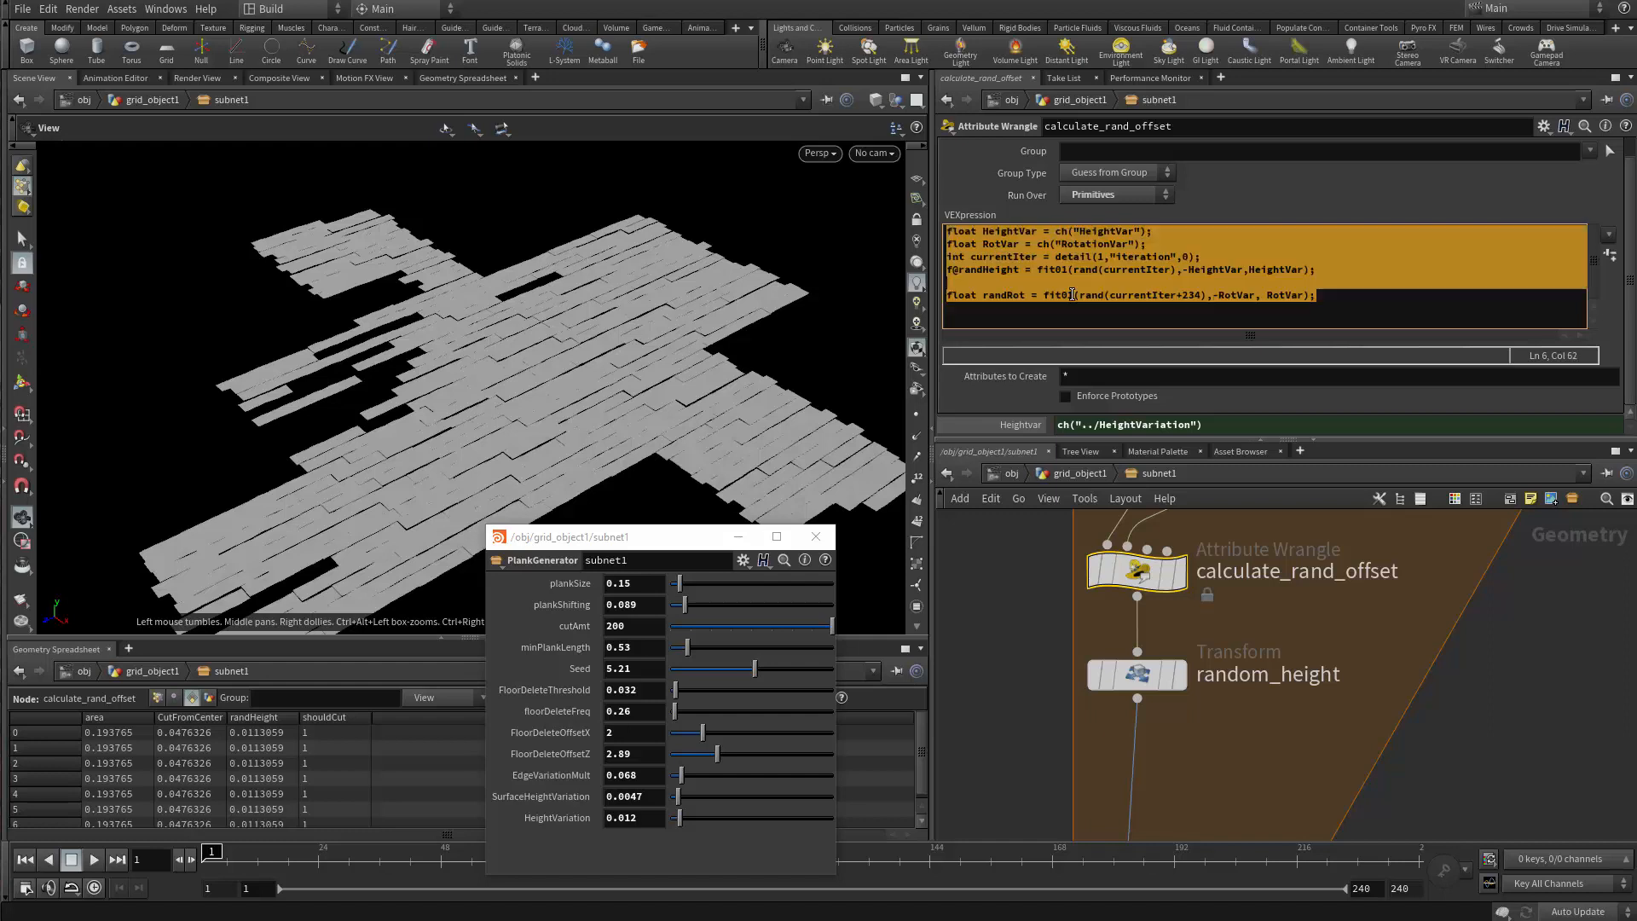
click(1605, 260)
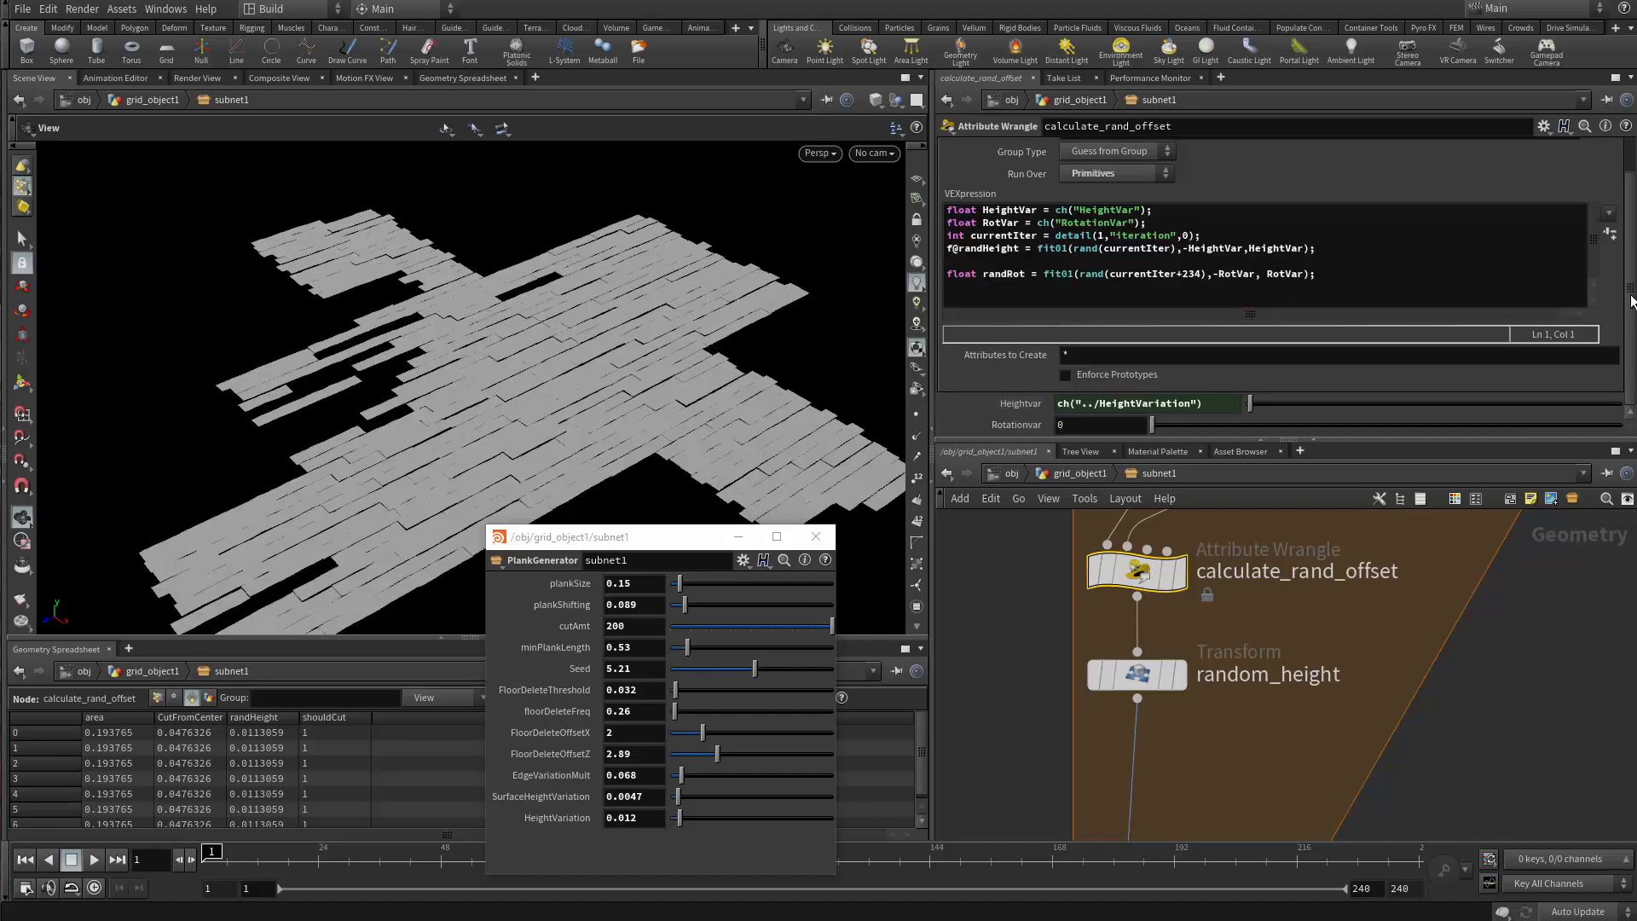
Open the PlankGenerator asset's type properties and add the wrangle's Rotationvar parameter after HeightVariation.
drag(683, 542, 799, 309)
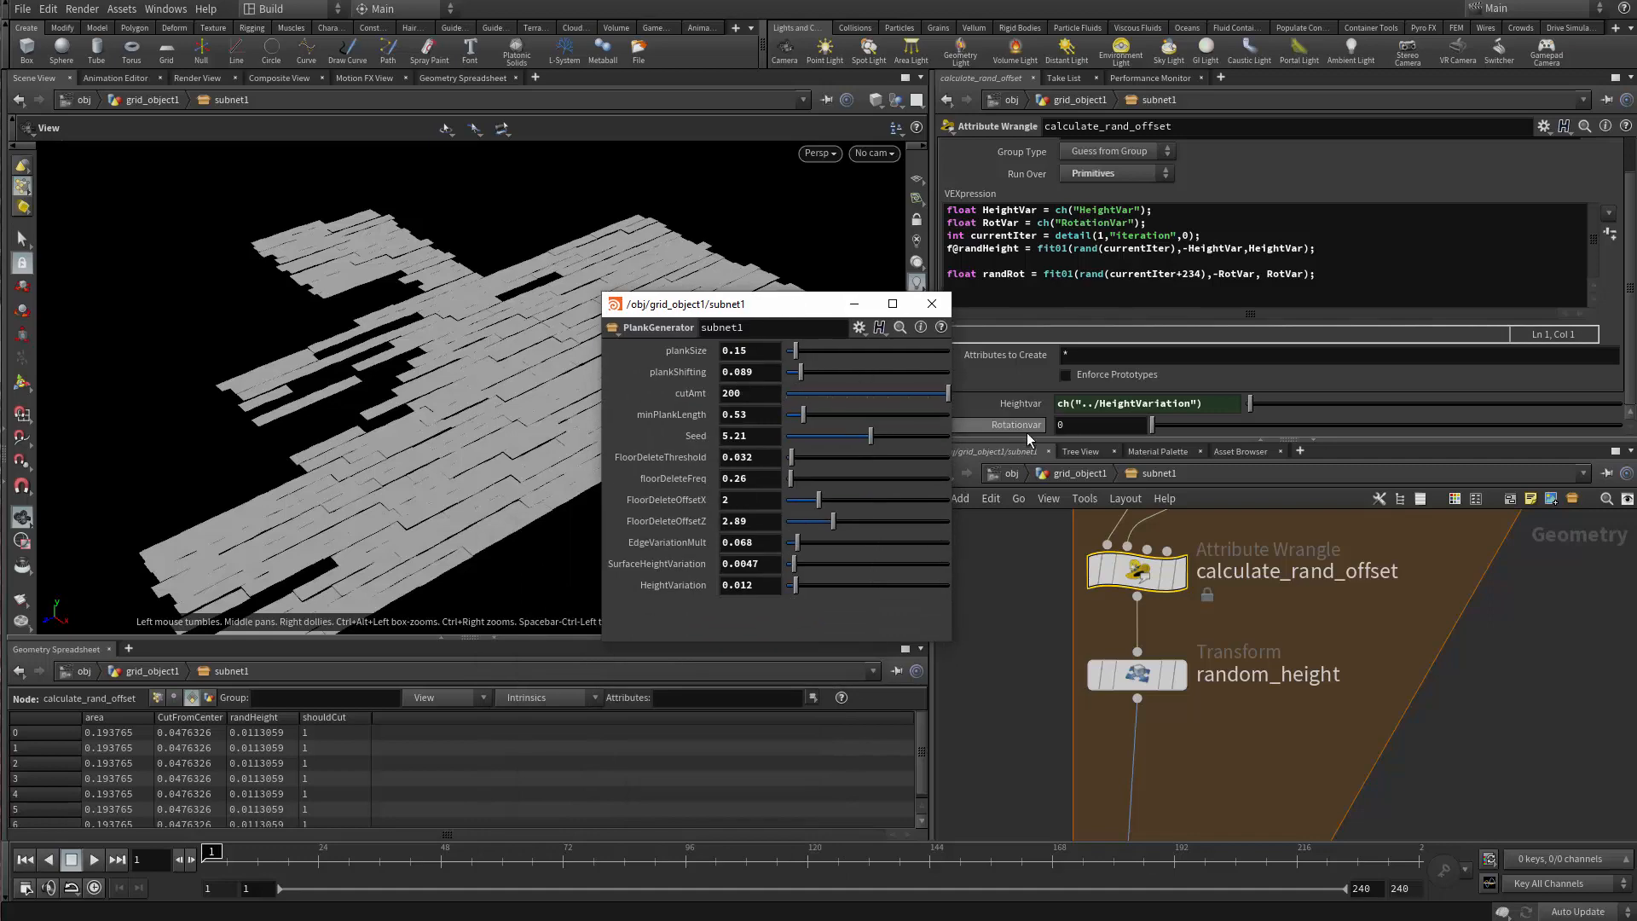
click(121, 9)
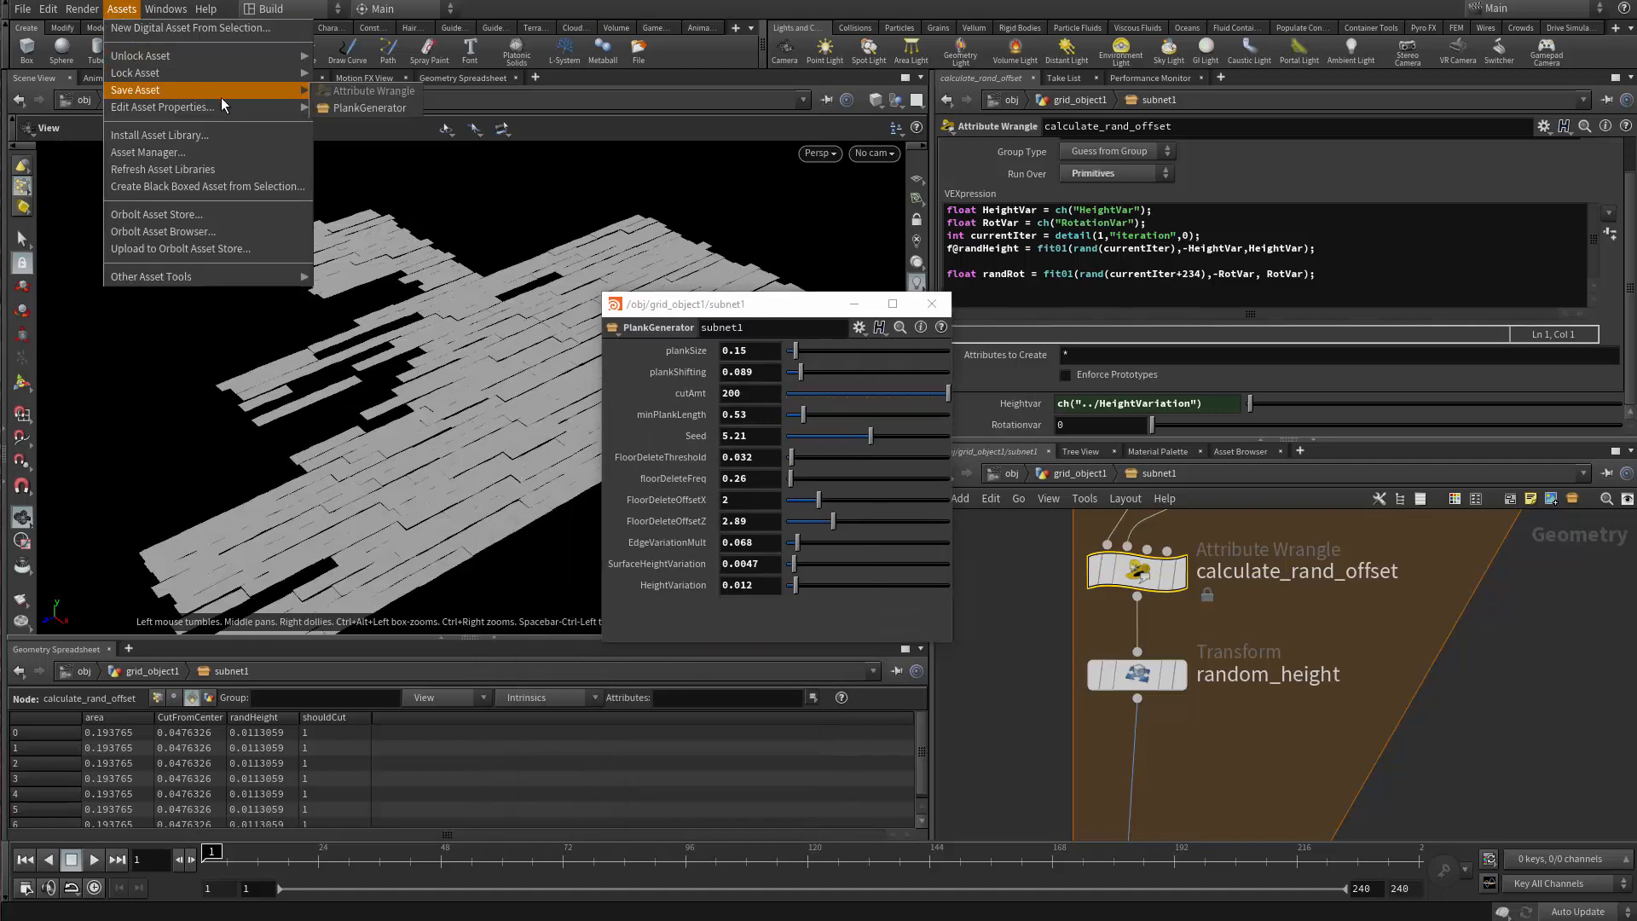
mouse_move(279, 109)
click(345, 126)
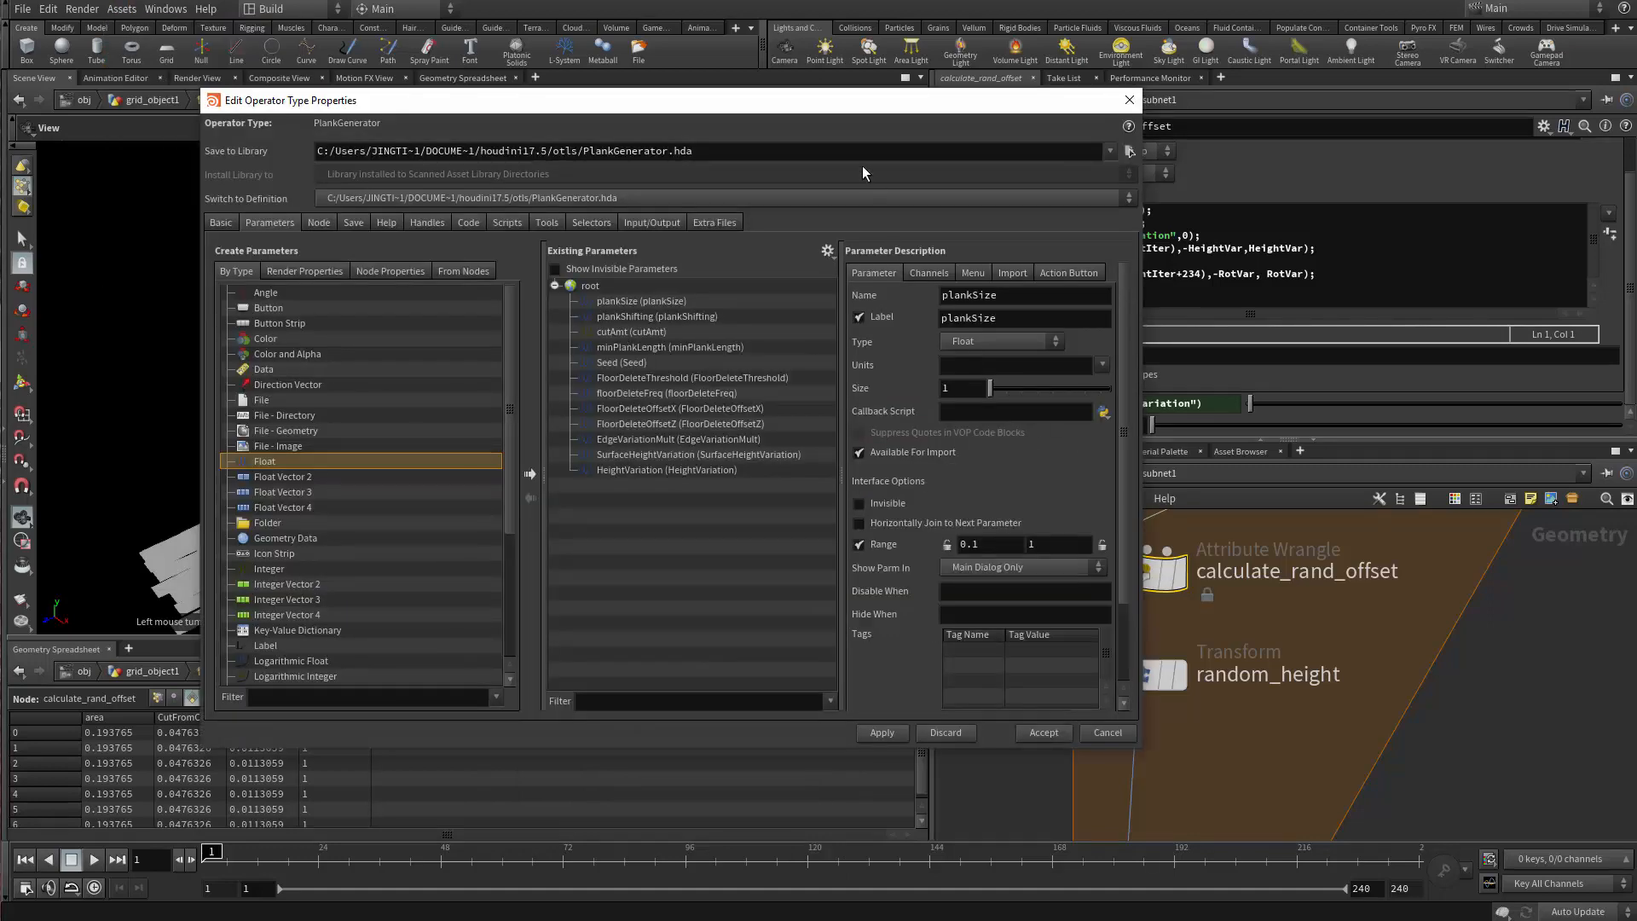
drag(817, 101, 526, 142)
drag(1041, 426, 352, 555)
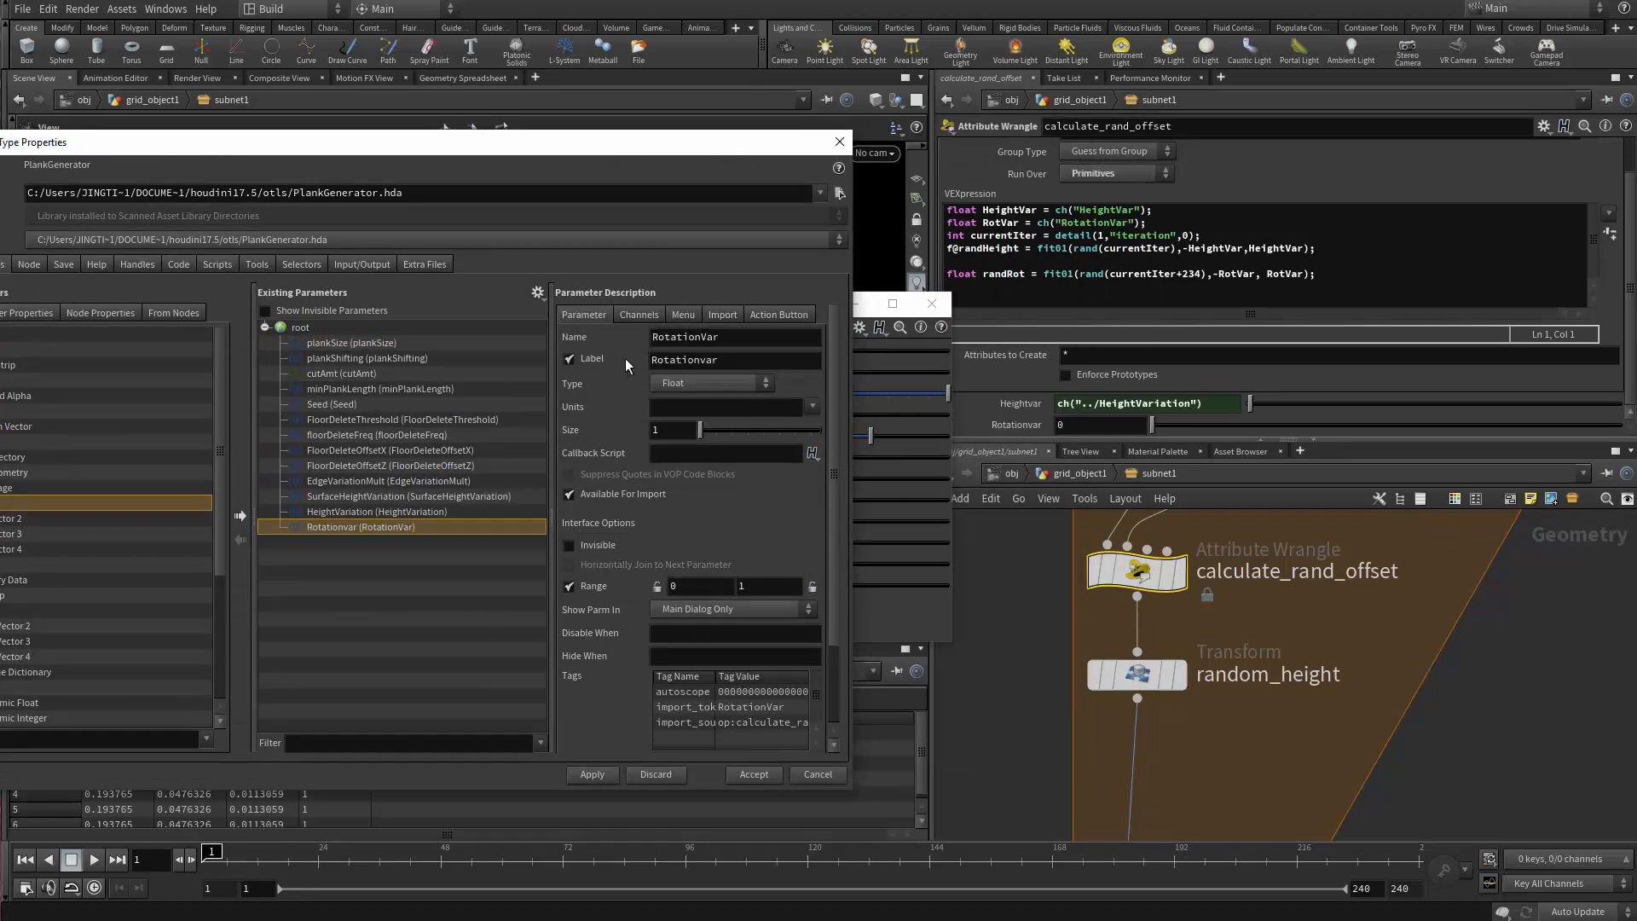
Set the new asset parameter's name and label to RotationVariation and apply the change to the asset.
click(720, 341)
text(iato)
text(ion)
key(Return)
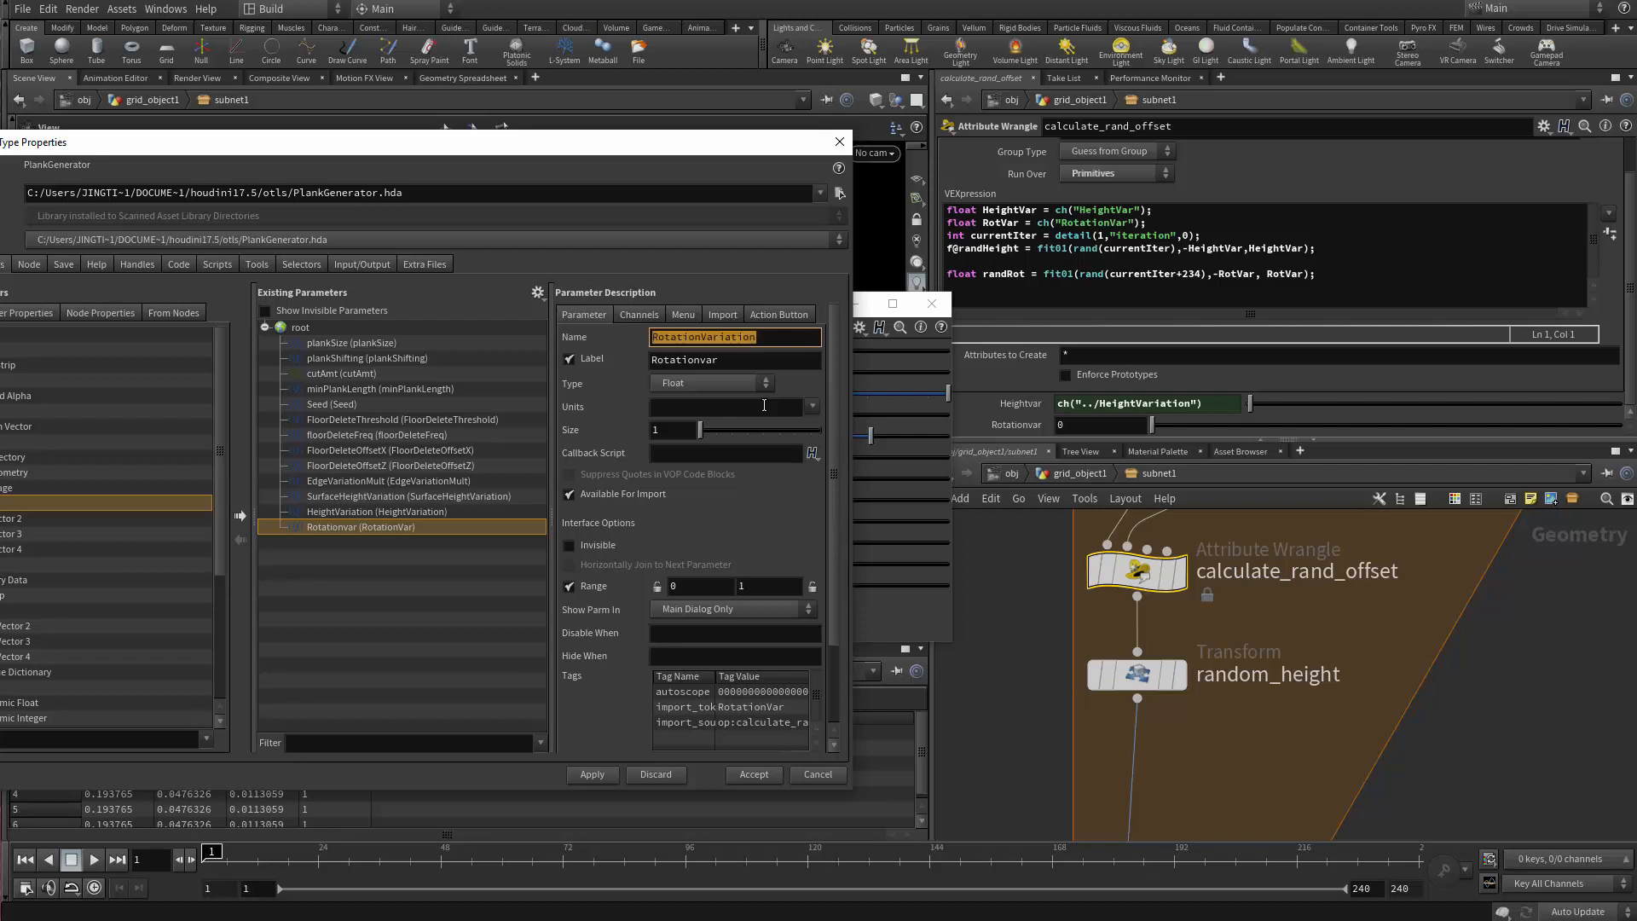
double_click(762, 358)
text(RotationVariation)
click(591, 770)
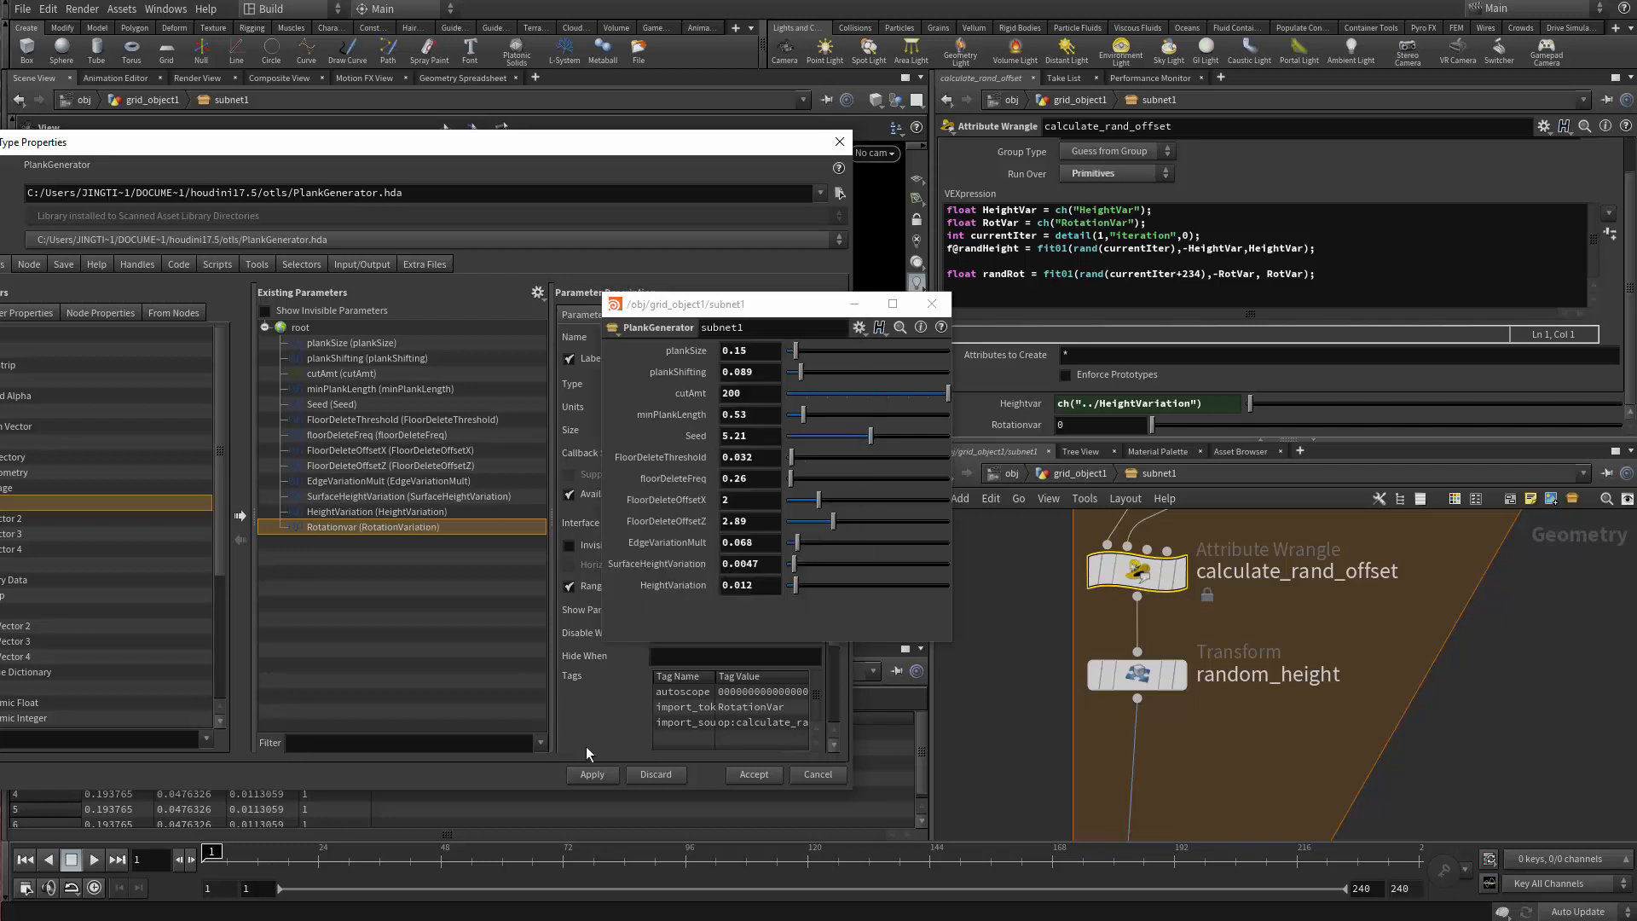
drag(807, 305, 1181, 279)
click(592, 774)
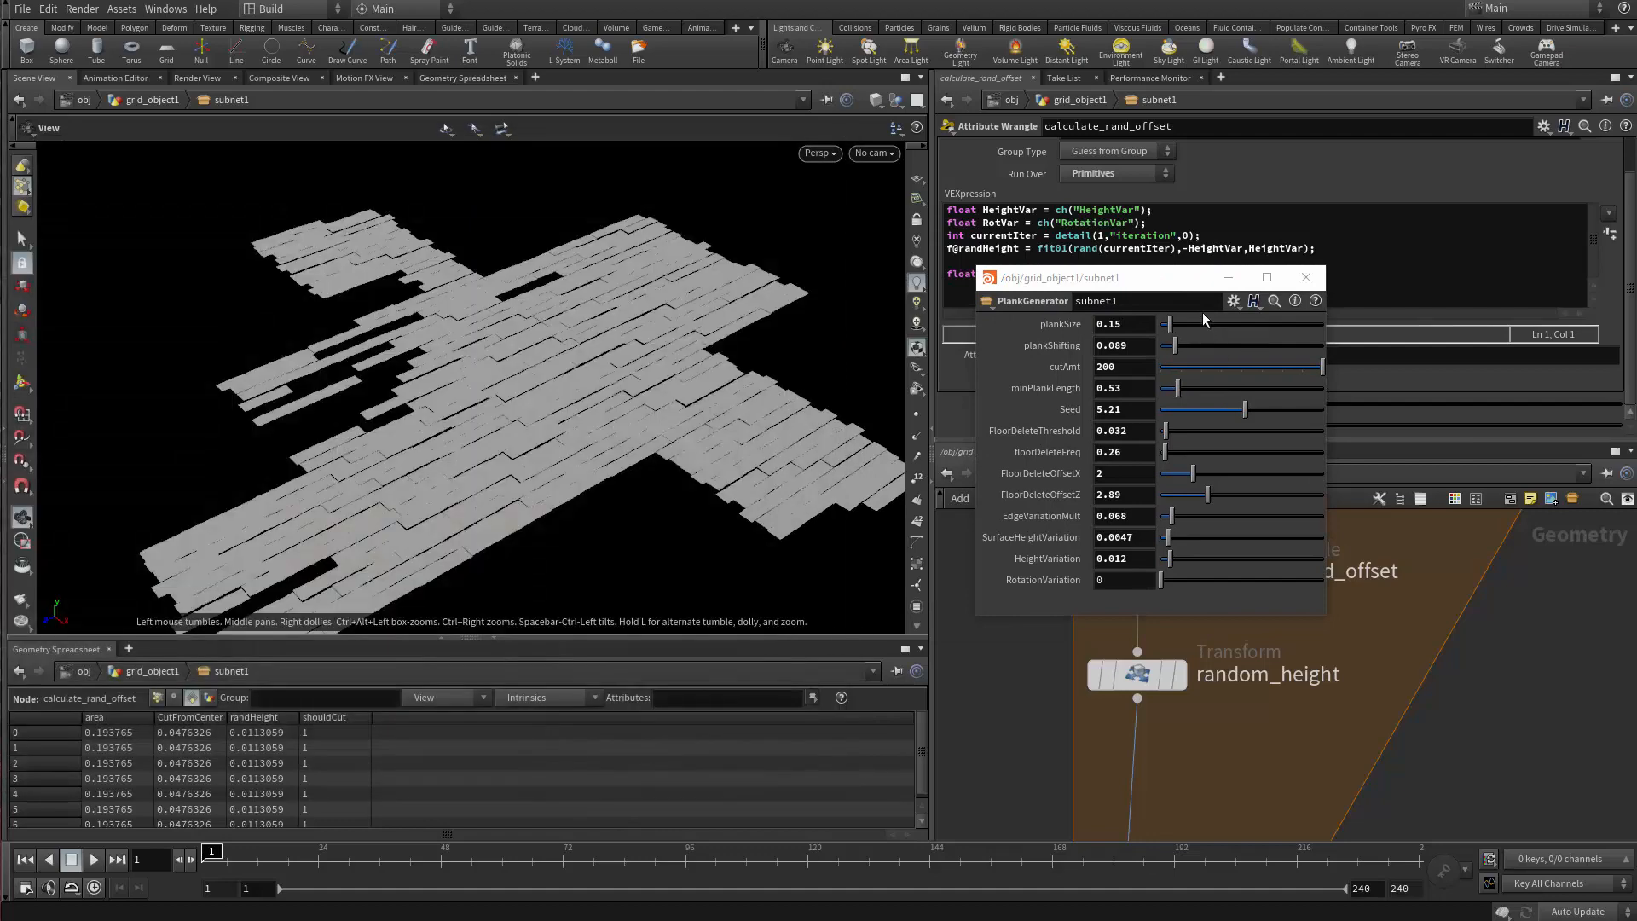
Raise the PlankGenerator's RotationVariation value to 1.
drag(1152, 280, 430, 435)
drag(443, 737, 601, 737)
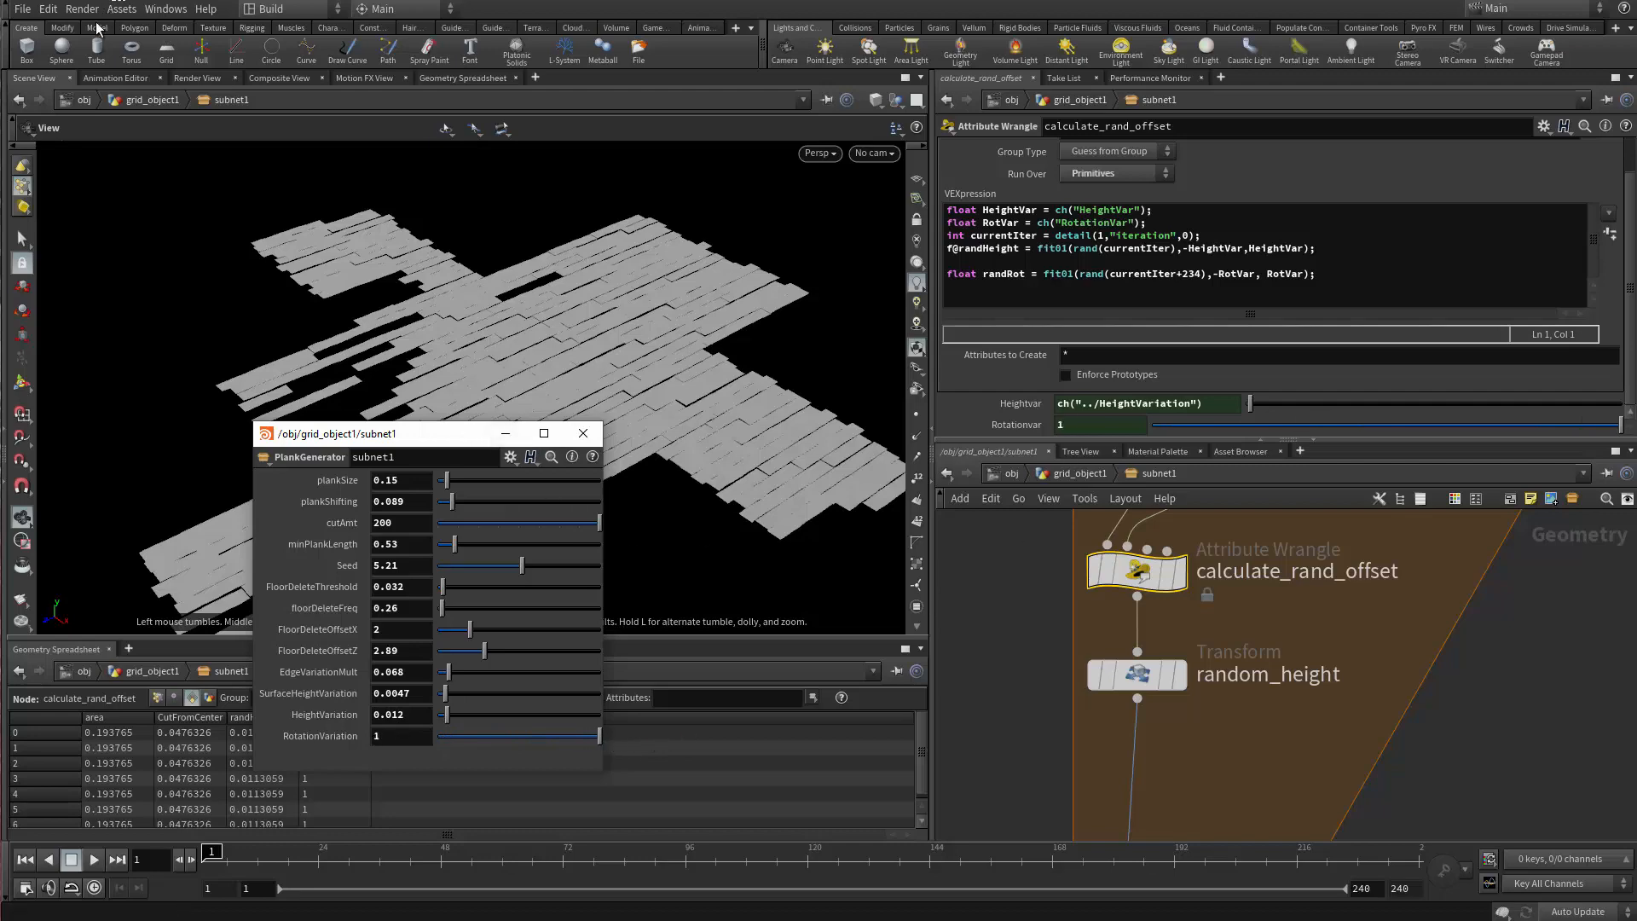
Set the upper range limit of RotationVariation to 15 in the PlankGenerator type properties and accept.
click(121, 8)
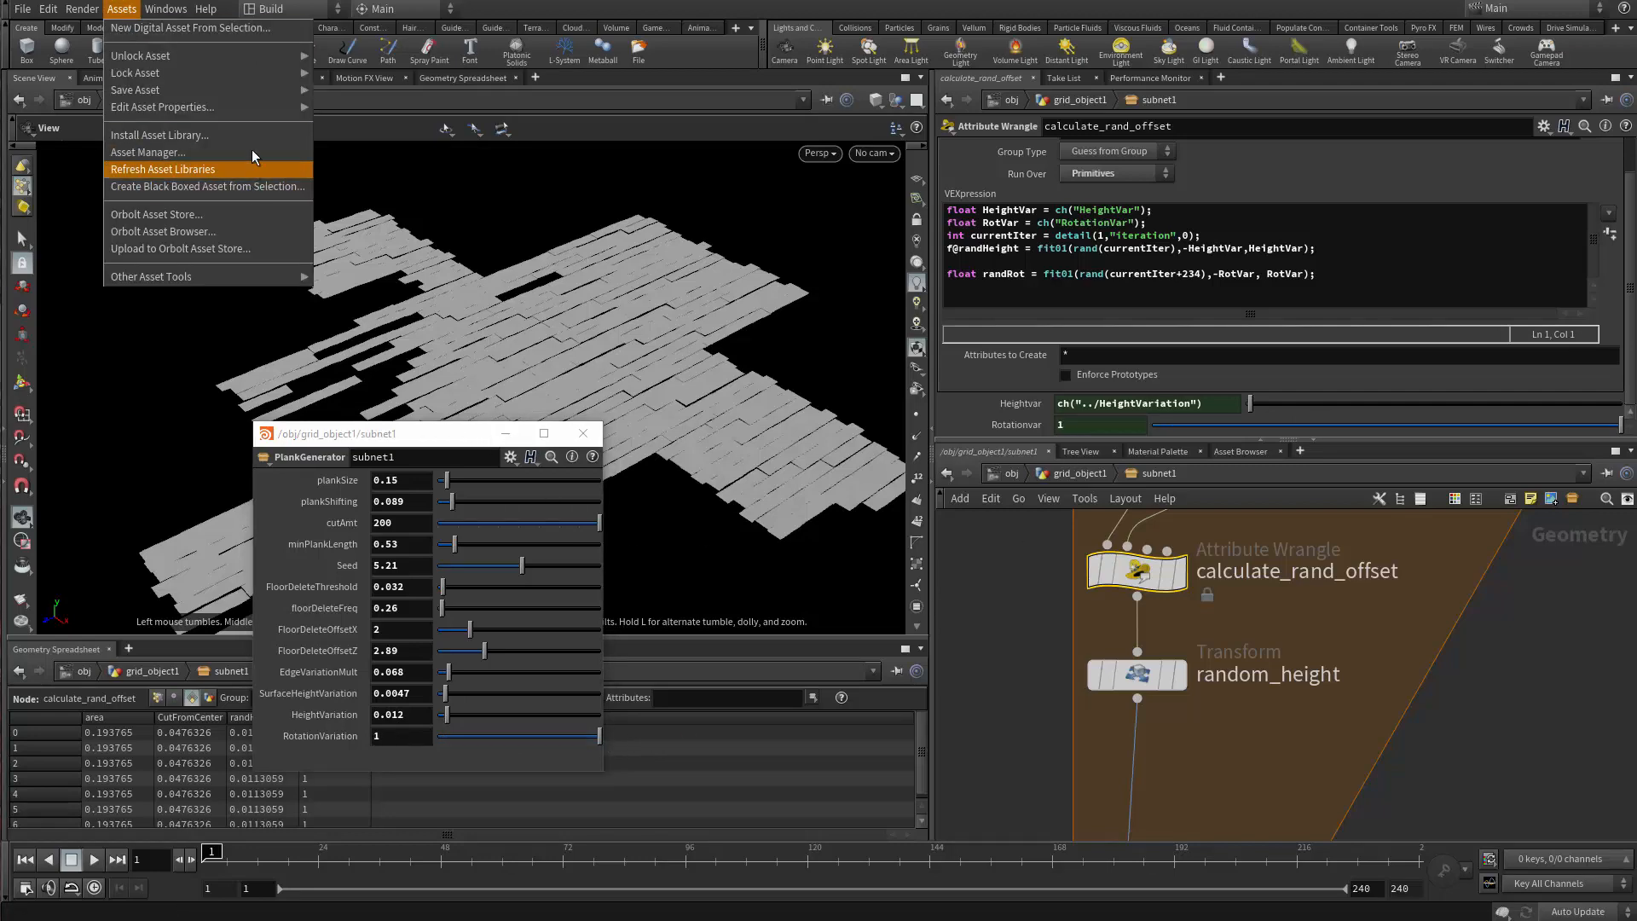
mouse_move(254, 109)
click(356, 125)
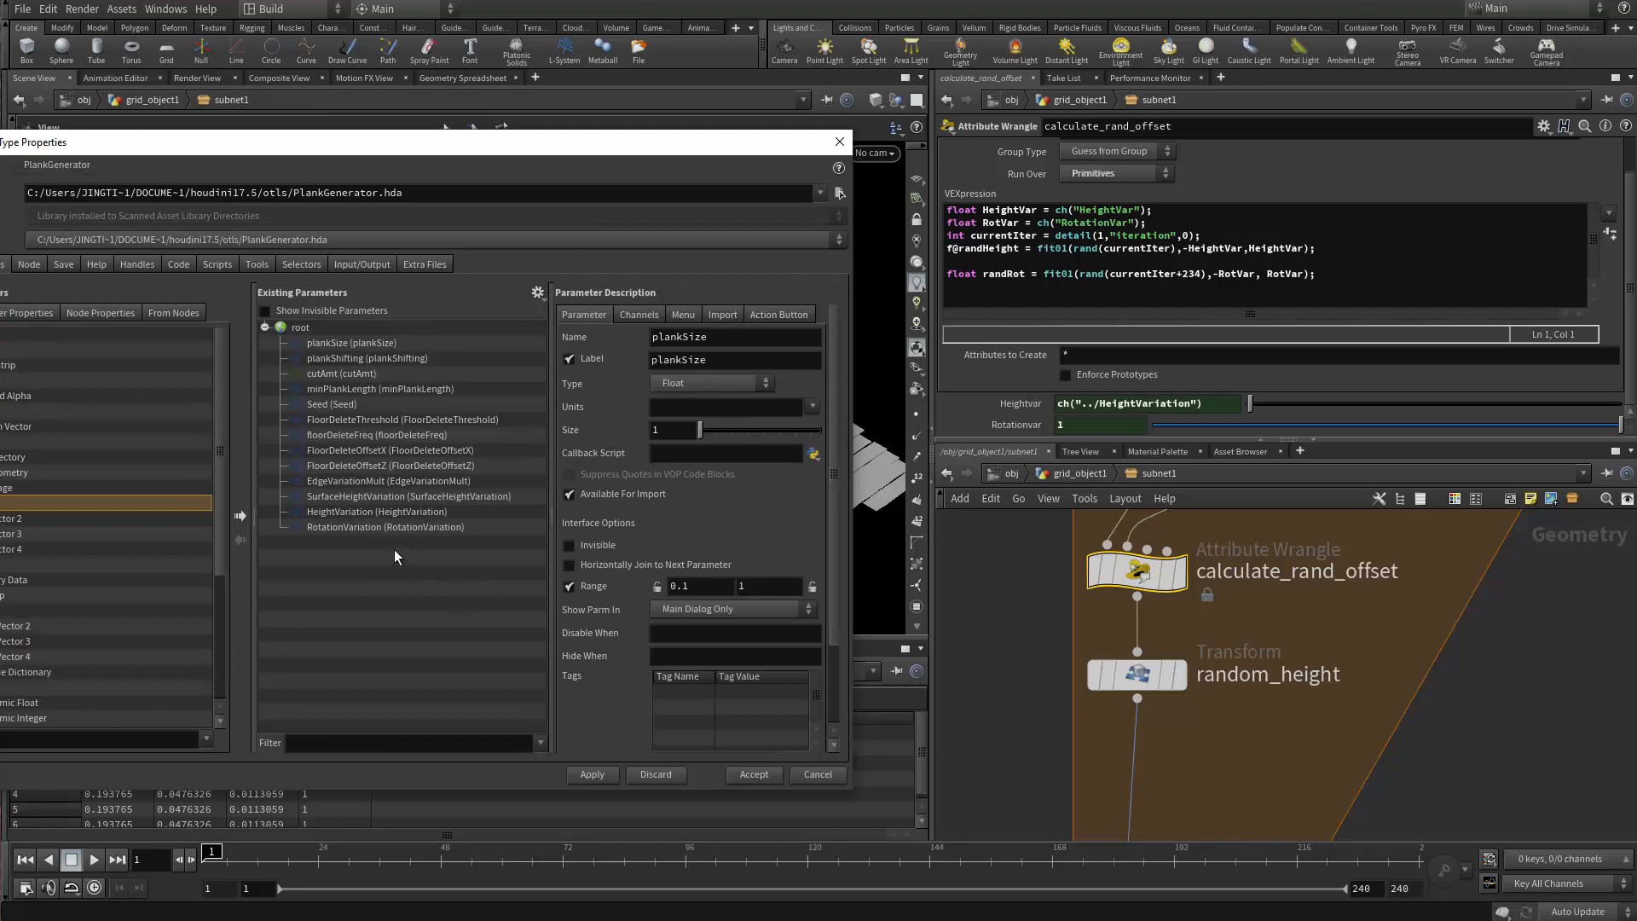
click(397, 526)
click(771, 588)
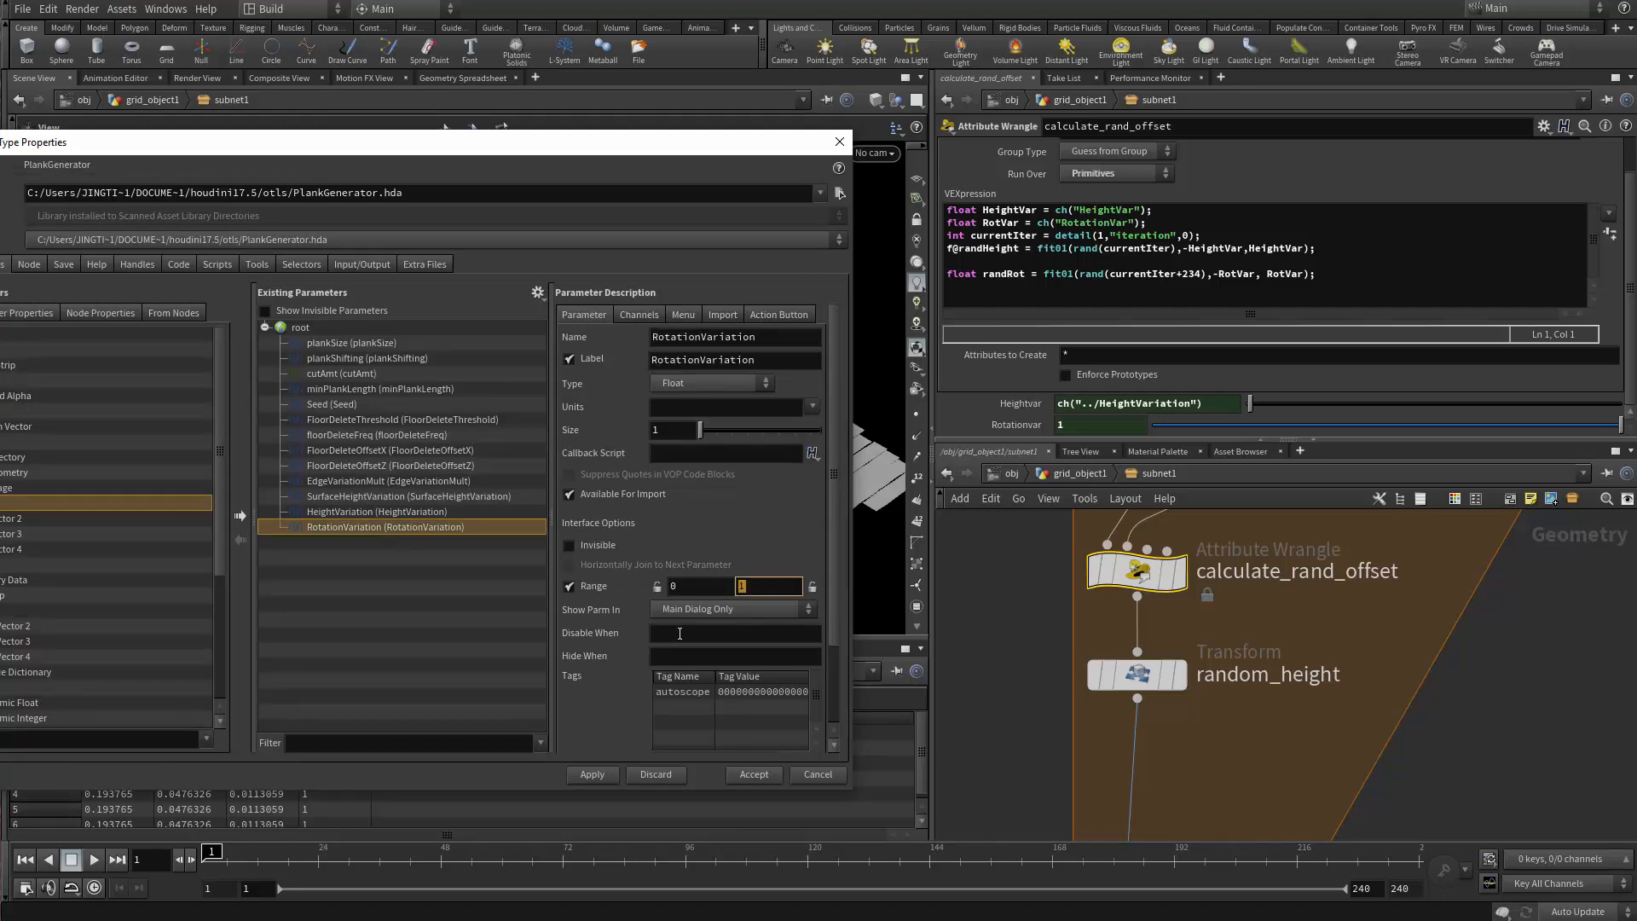
text(15)
key(Return)
click(772, 775)
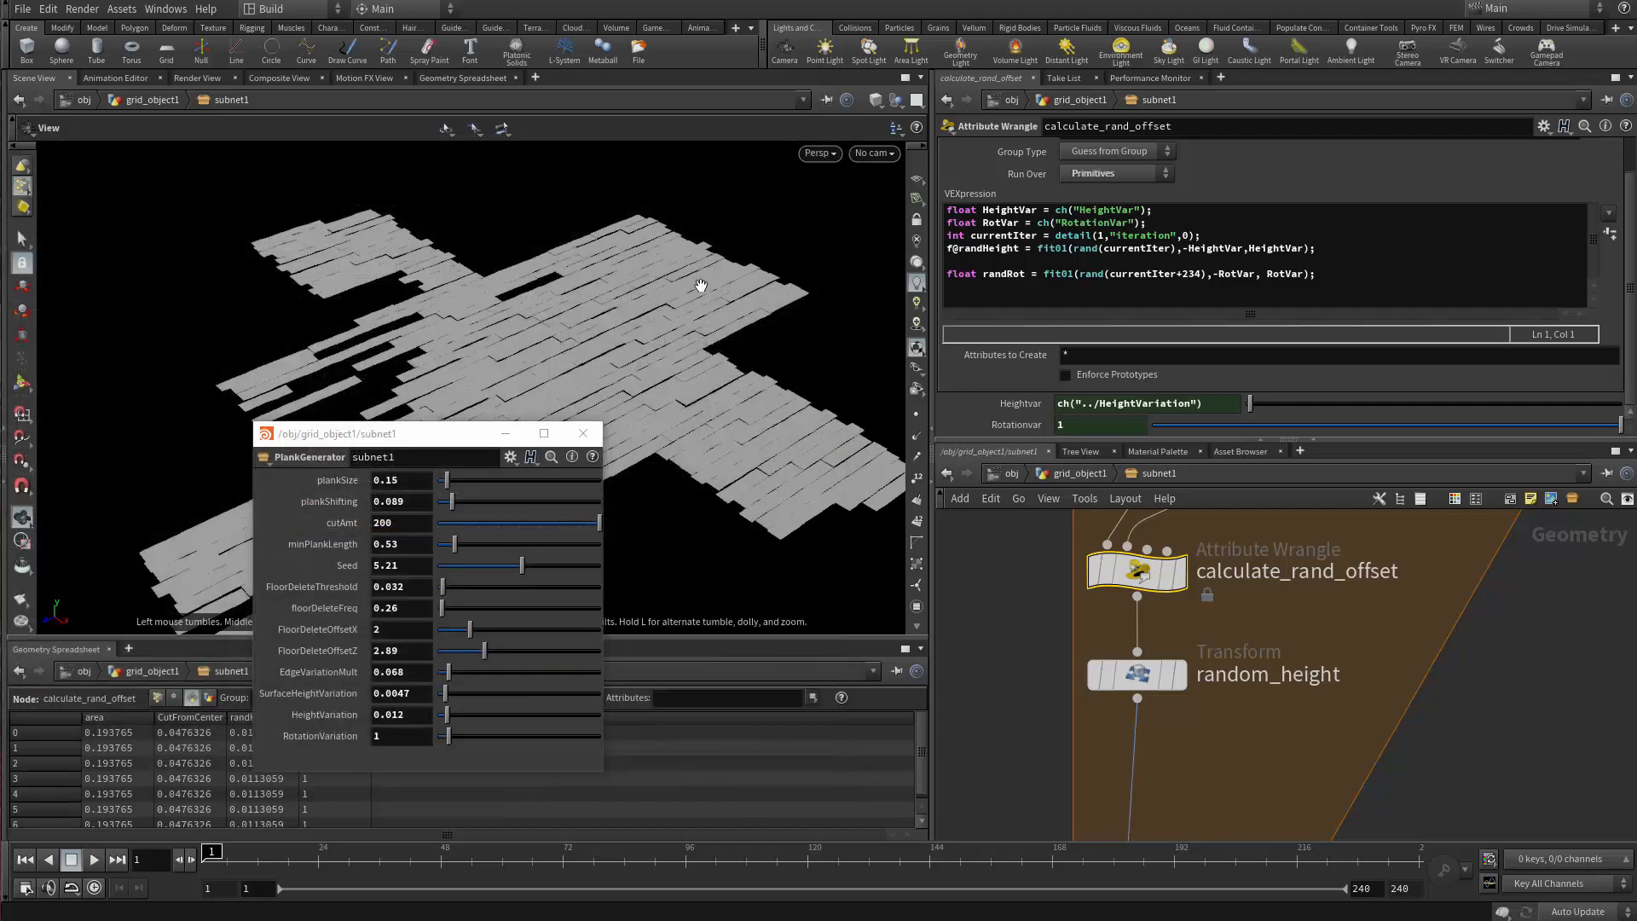
Set the PlankGenerator's RotationVariation to about 10.03.
drag(449, 744, 545, 740)
drag(499, 444, 658, 441)
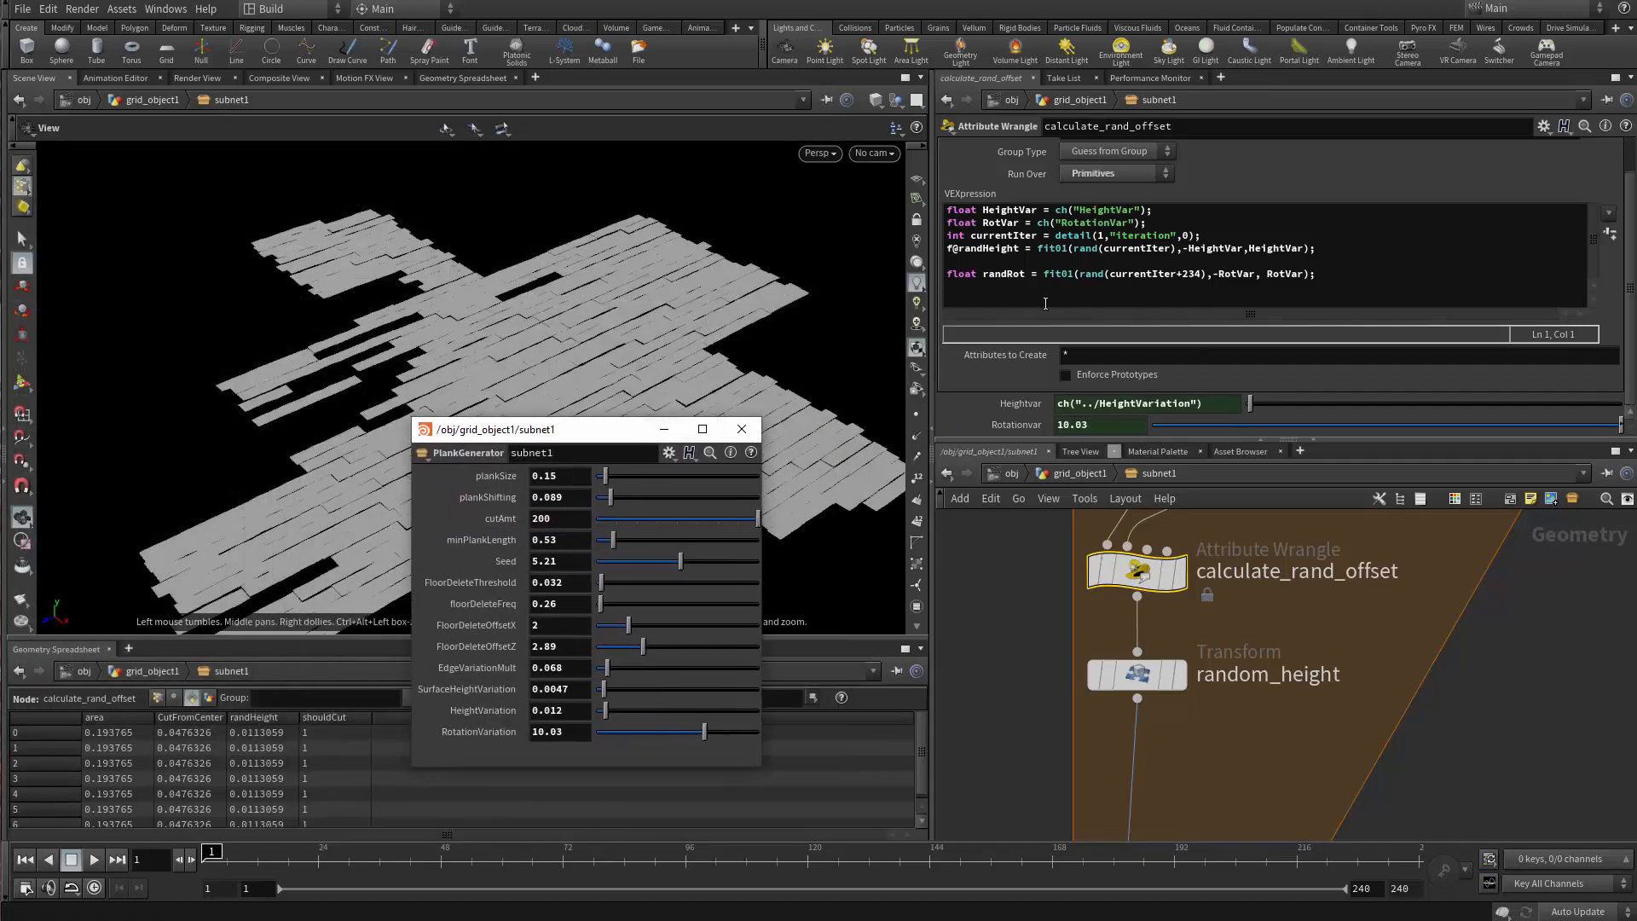
Turn randRot into a float attribute by replacing its "float" declaration with "f@", and select the attribute name.
drag(983, 273, 946, 274)
text(f@)
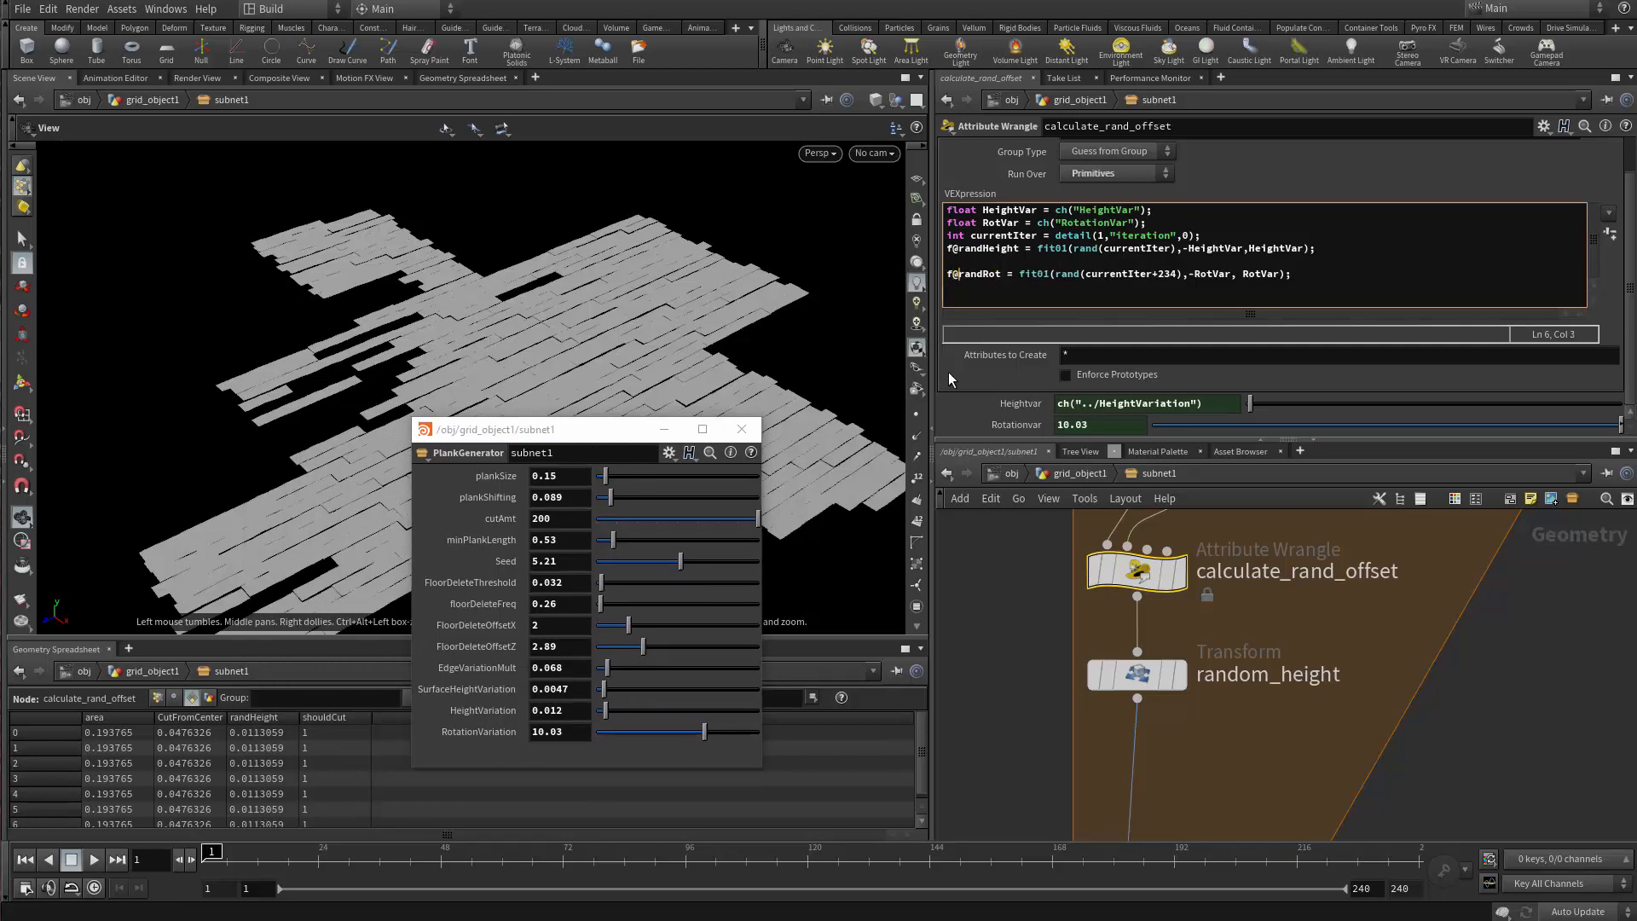
key(ctrl+a)
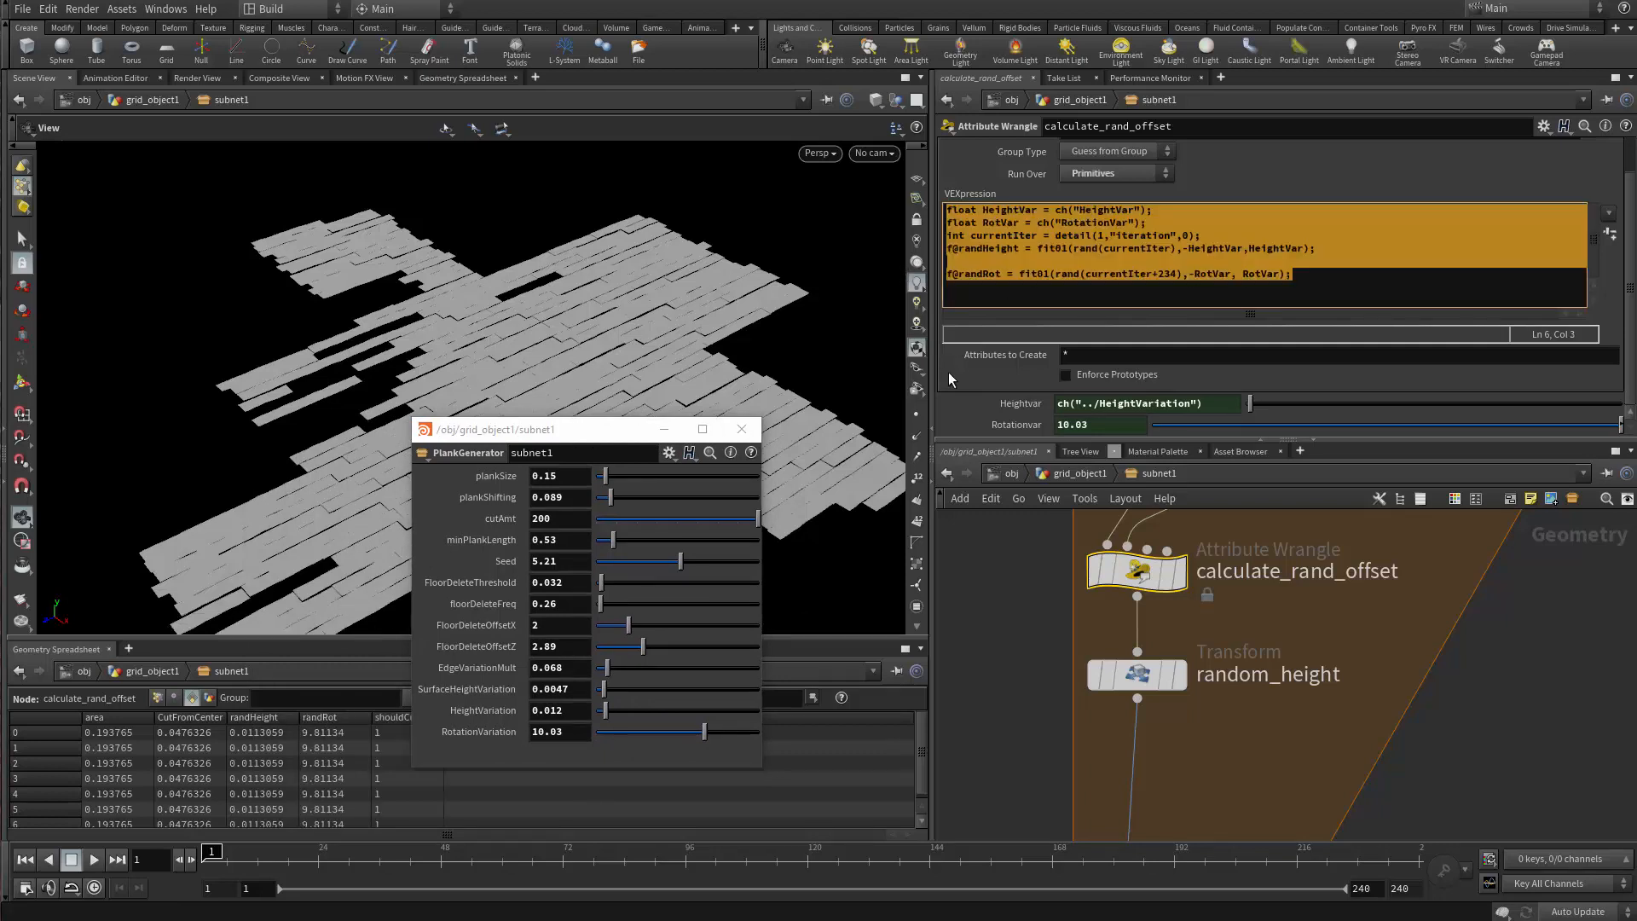
double_click(973, 274)
Insert a new Transform node into the chain directly below random_height.
middle_drag(1272, 744, 1235, 714)
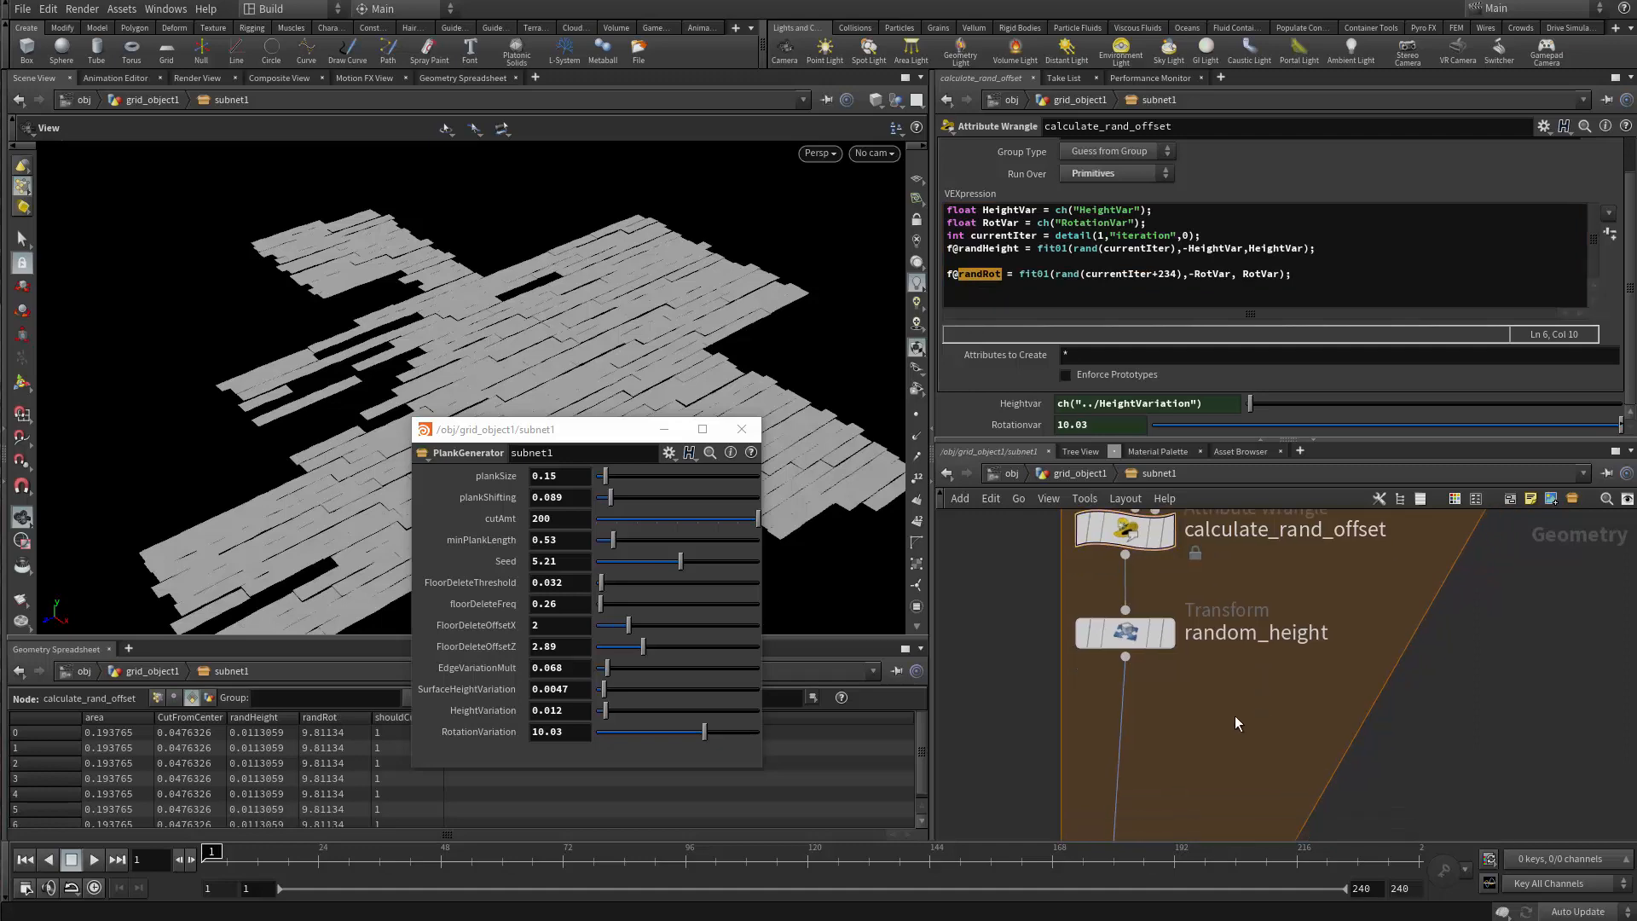
key(Tab)
text(tra)
key(Down)
key(Down)
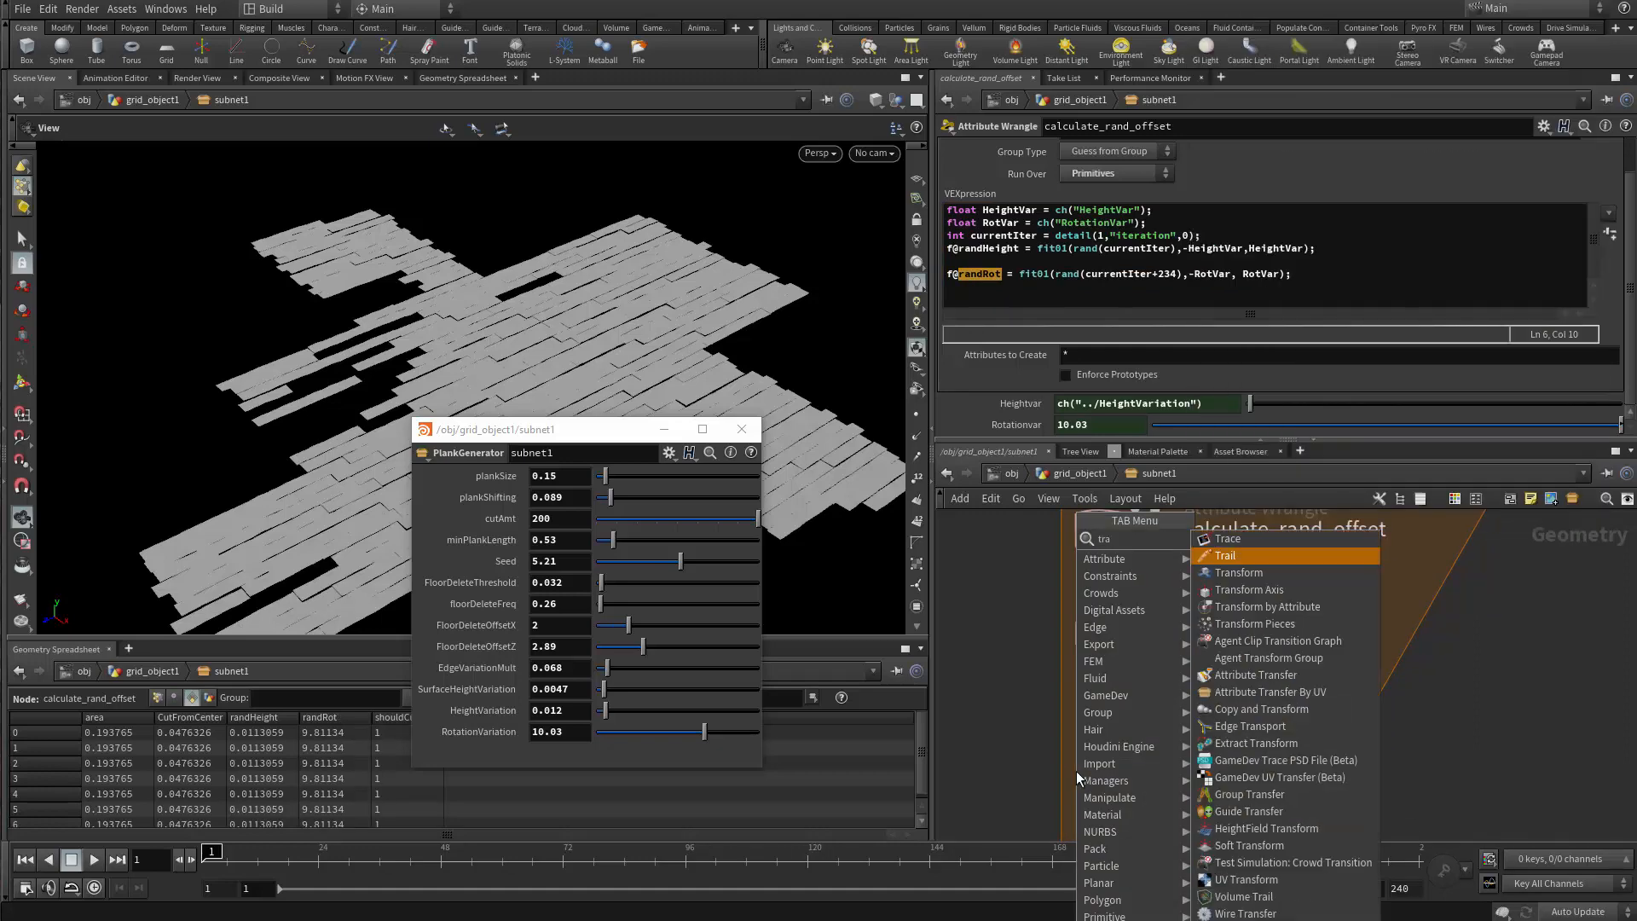
key(Return)
click(1129, 725)
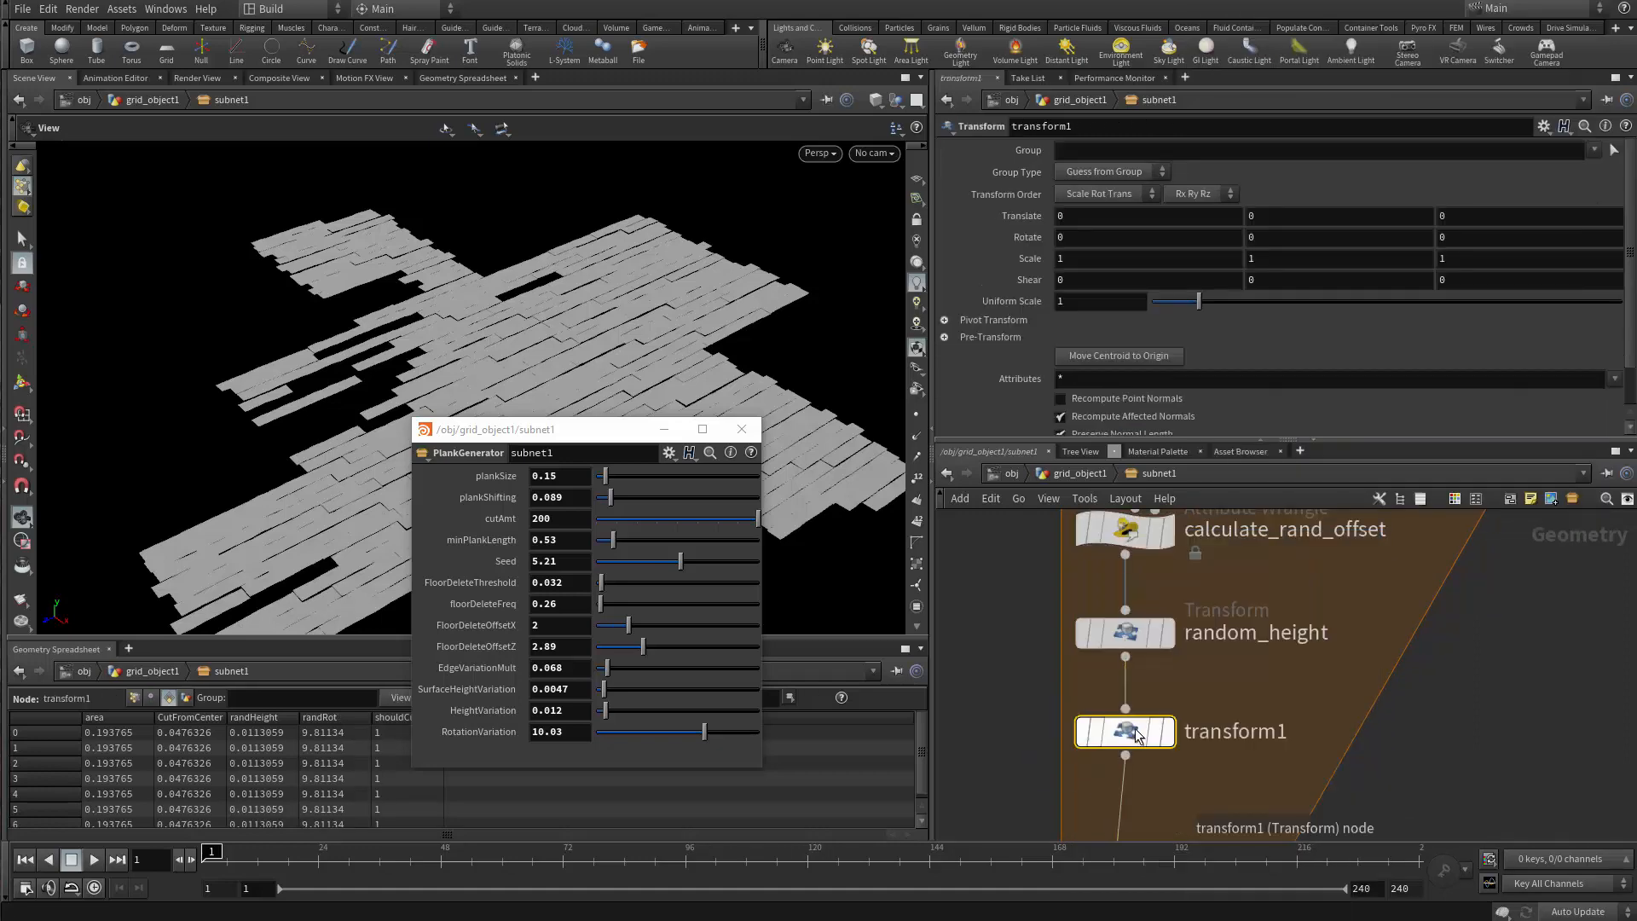
Rename the new transform1 node to rand_ROT.
click(1228, 727)
drag(1227, 727, 1185, 727)
key(ctrl+a)
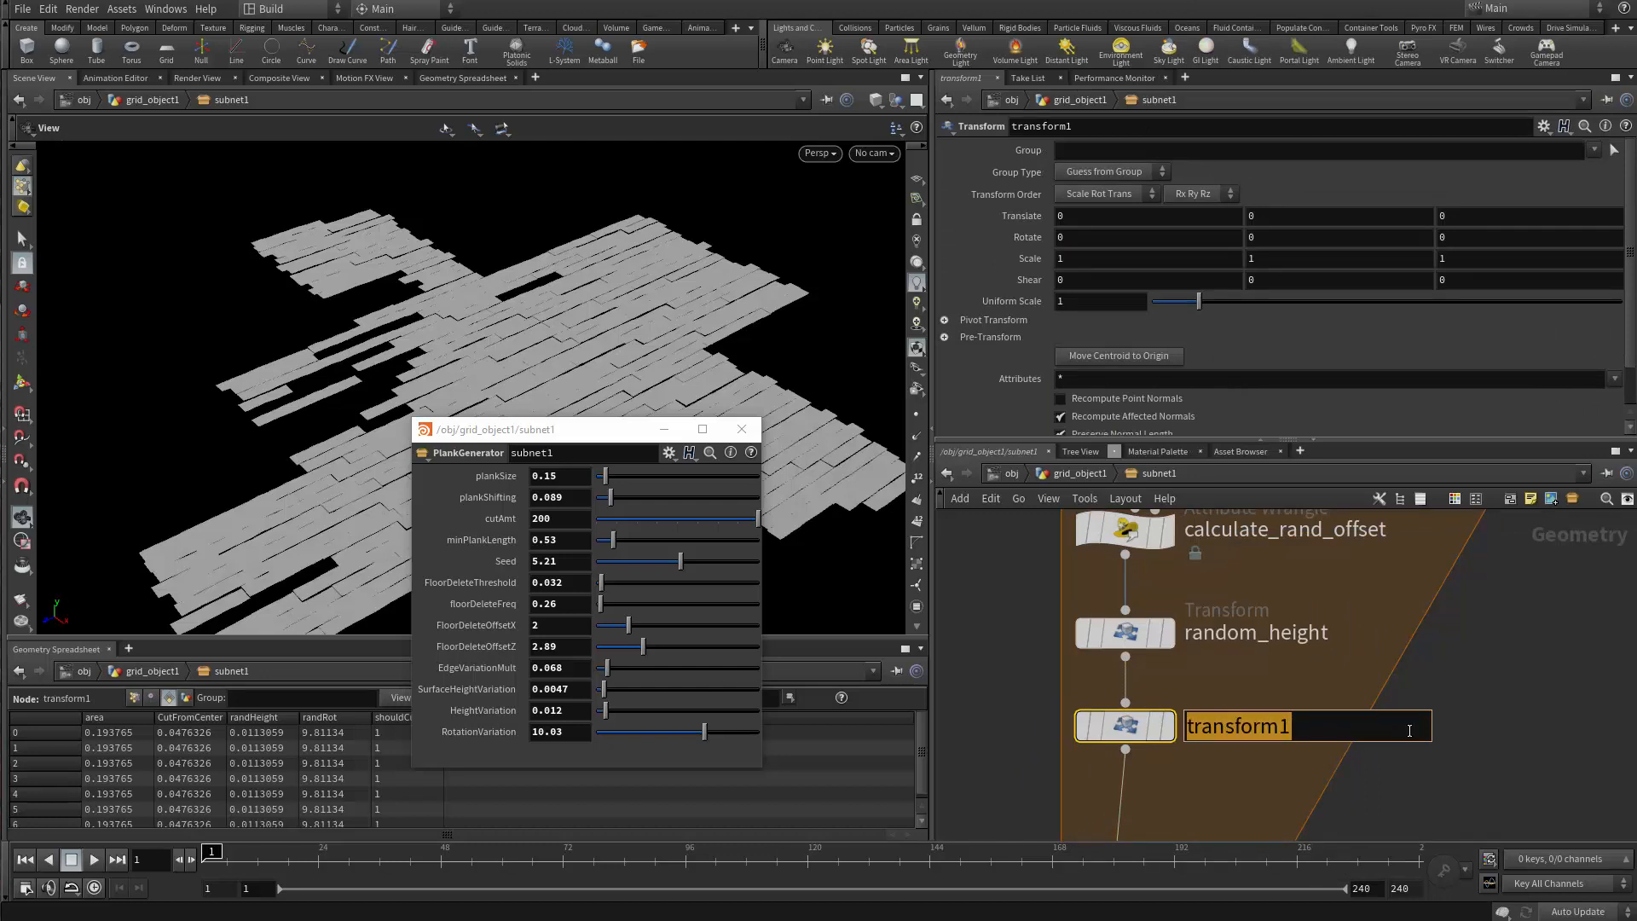
text(rand)
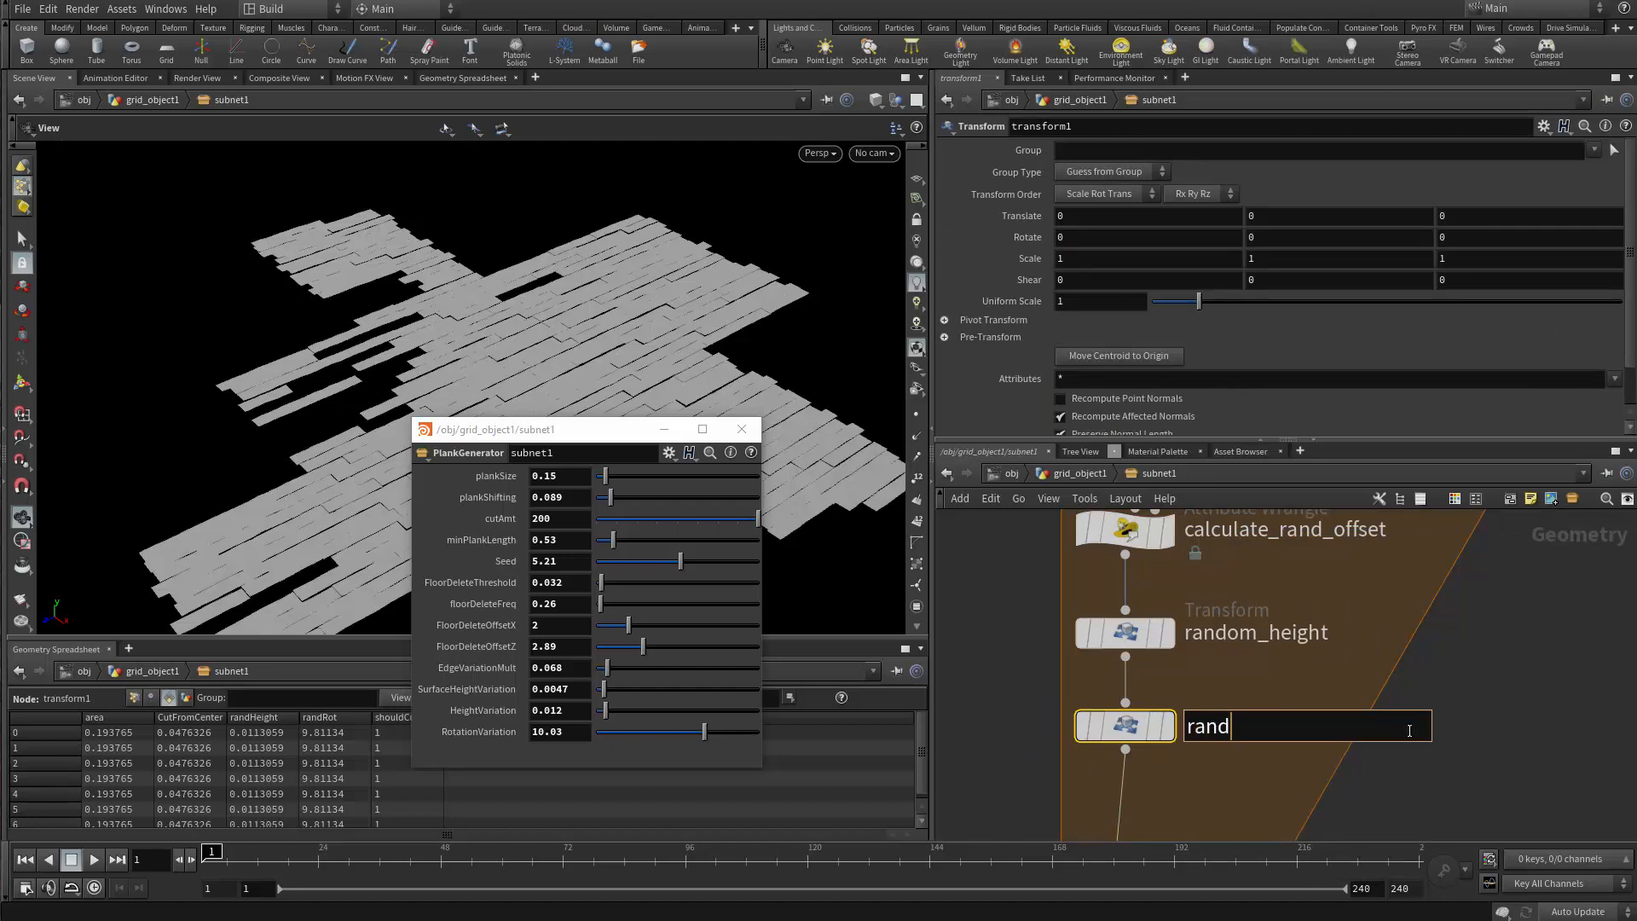
text(_ROT)
key(Return)
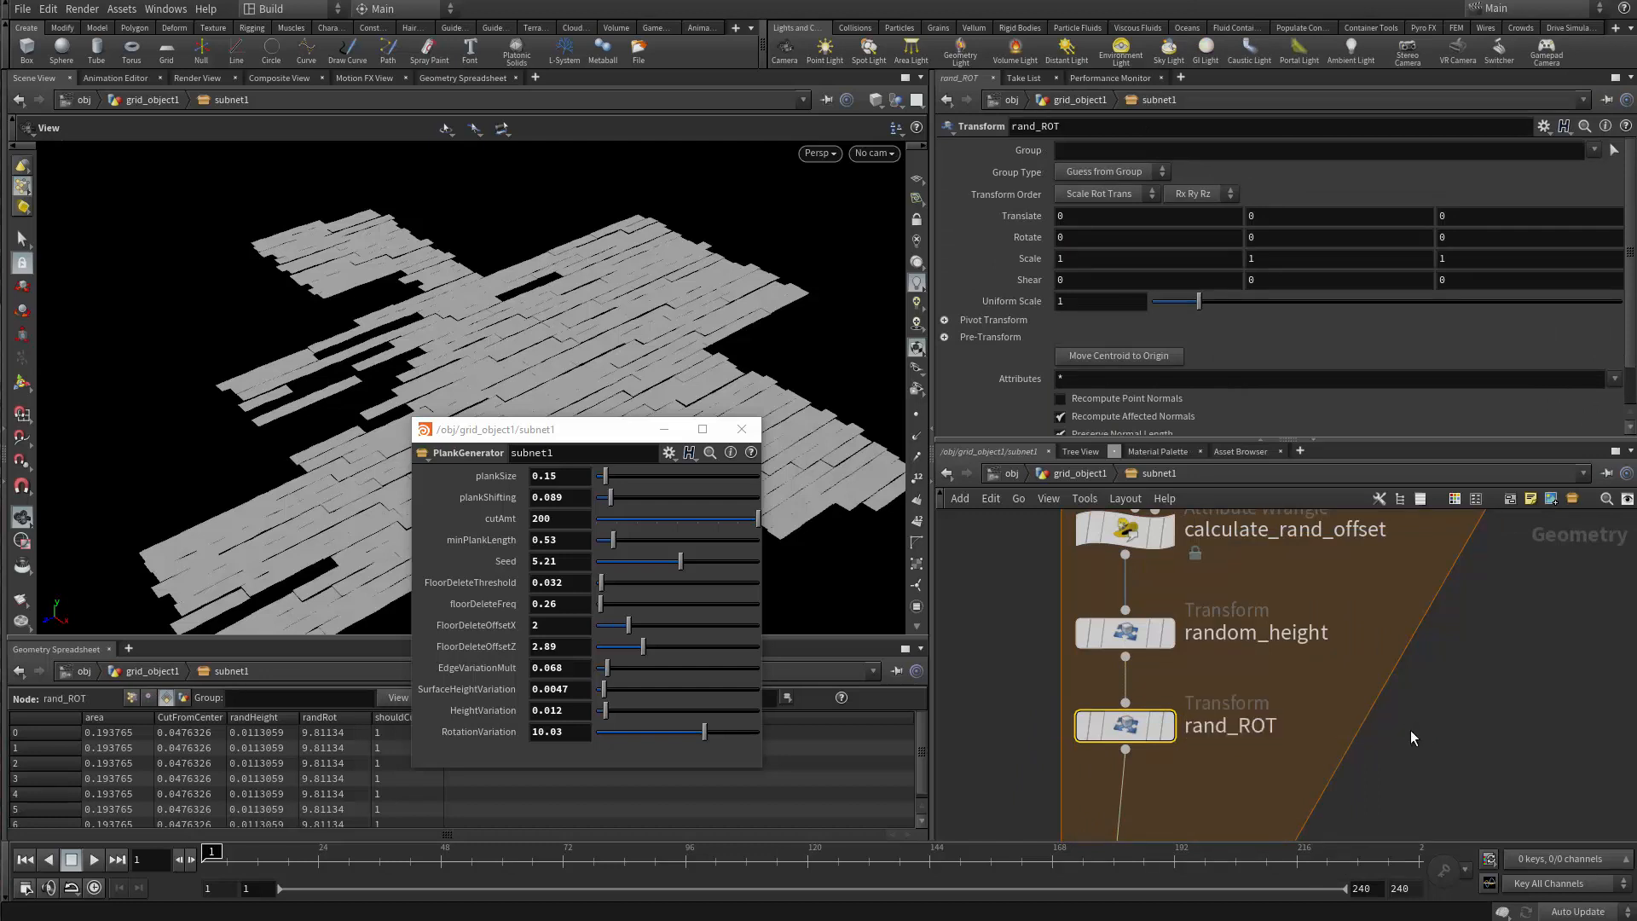
Change the name of the new Transform node below random_height to random_rot.
double_click(1240, 726)
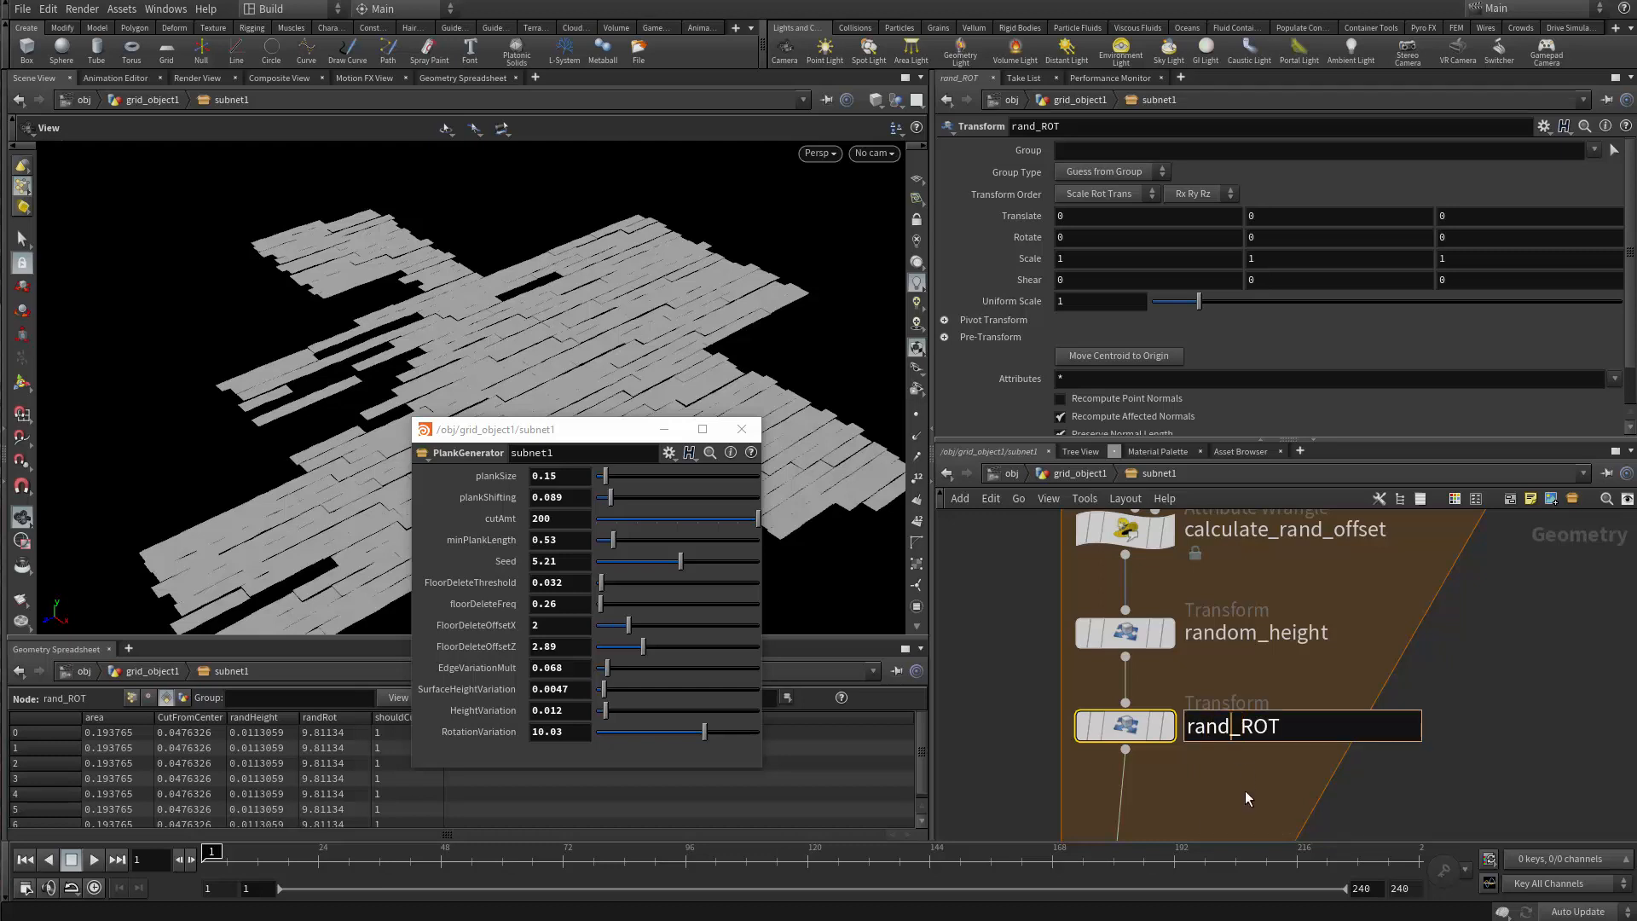
text(omi)
key(BackSpace)
key(BackSpace)
text(m)
key(End)
key(BackSpace)
key(BackSpace)
key(BackSpace)
text(rot)
key(Return)
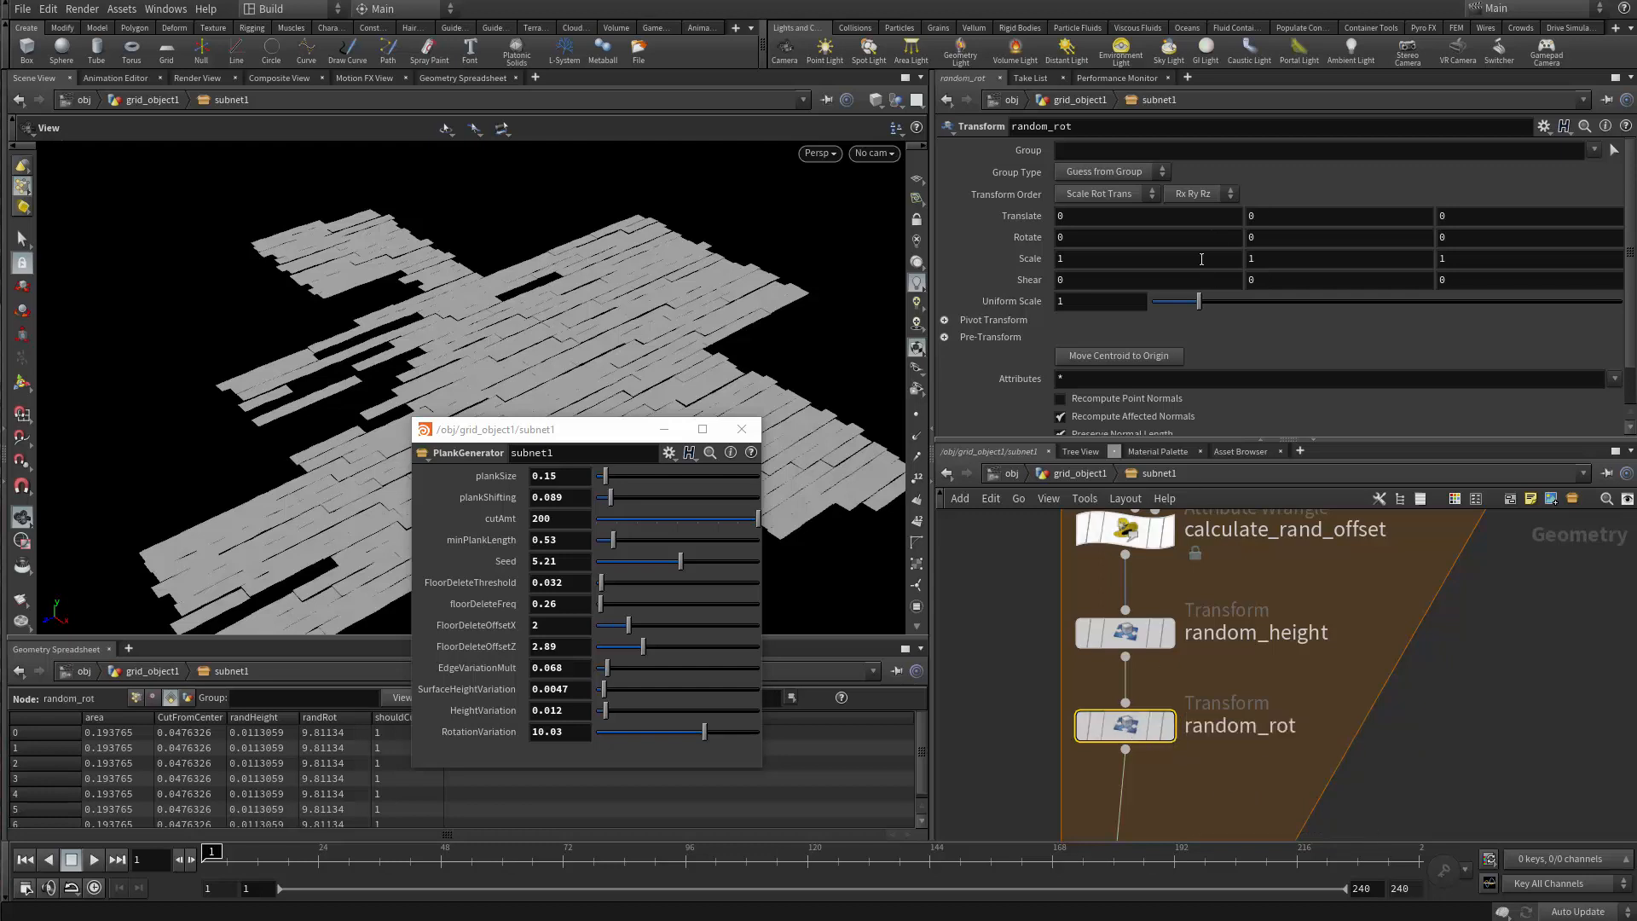
Copy random_height's Translate Y expression into random_rot's Translate Y and change its attribute name to randRot.
click(1279, 242)
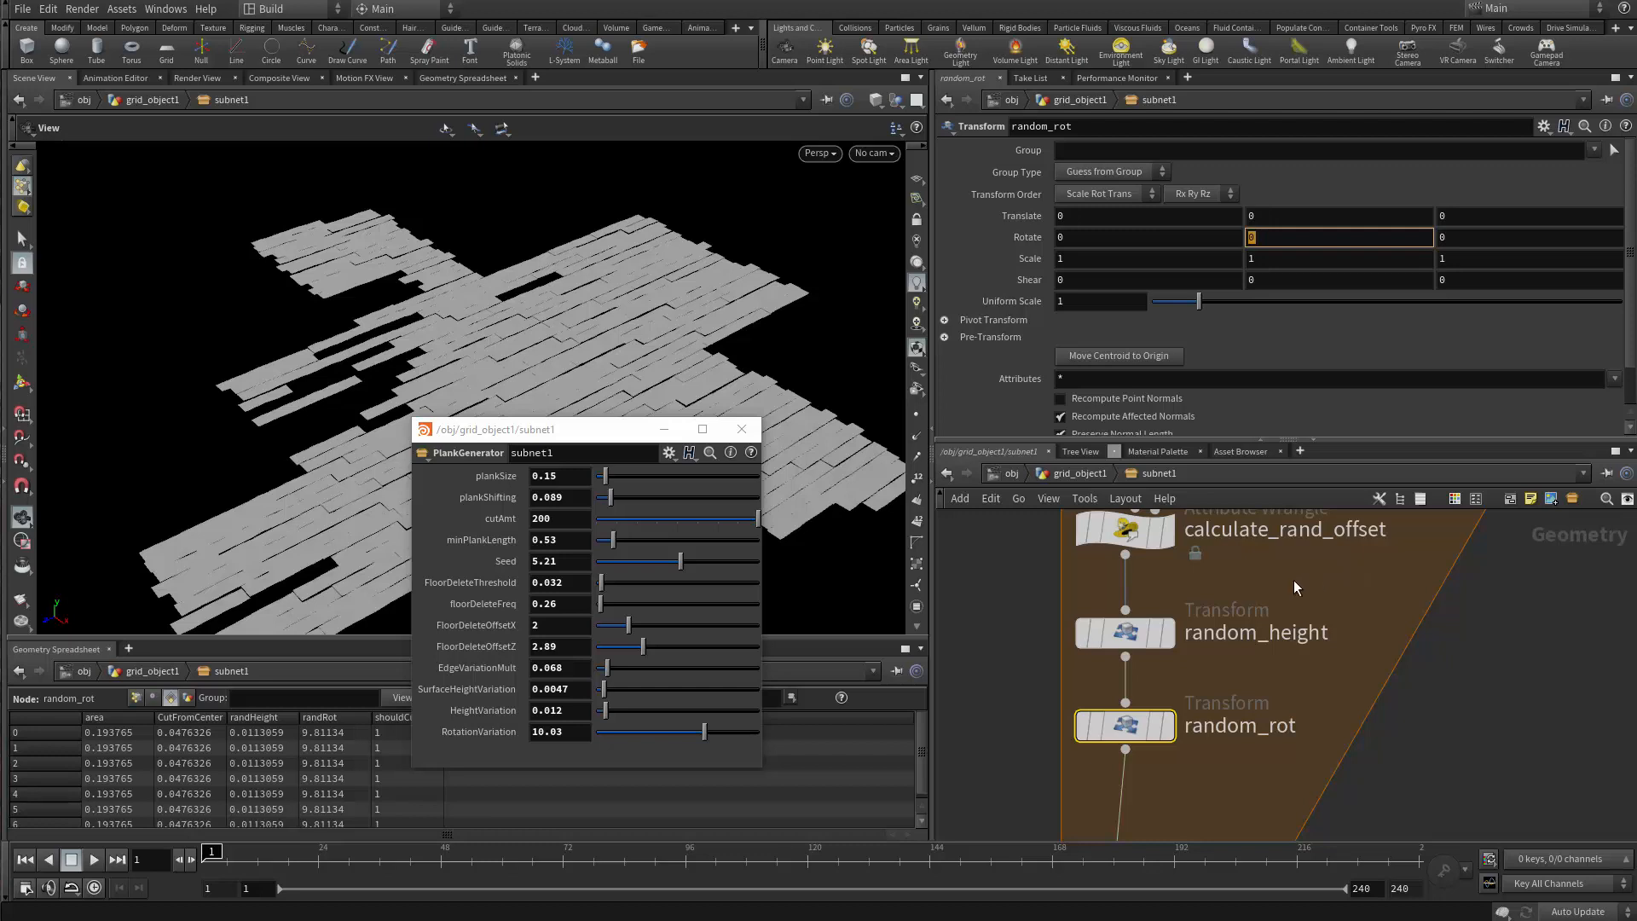
scroll(1293, 579, up, 1)
click(1127, 671)
click(1294, 215)
key(ctrl+c)
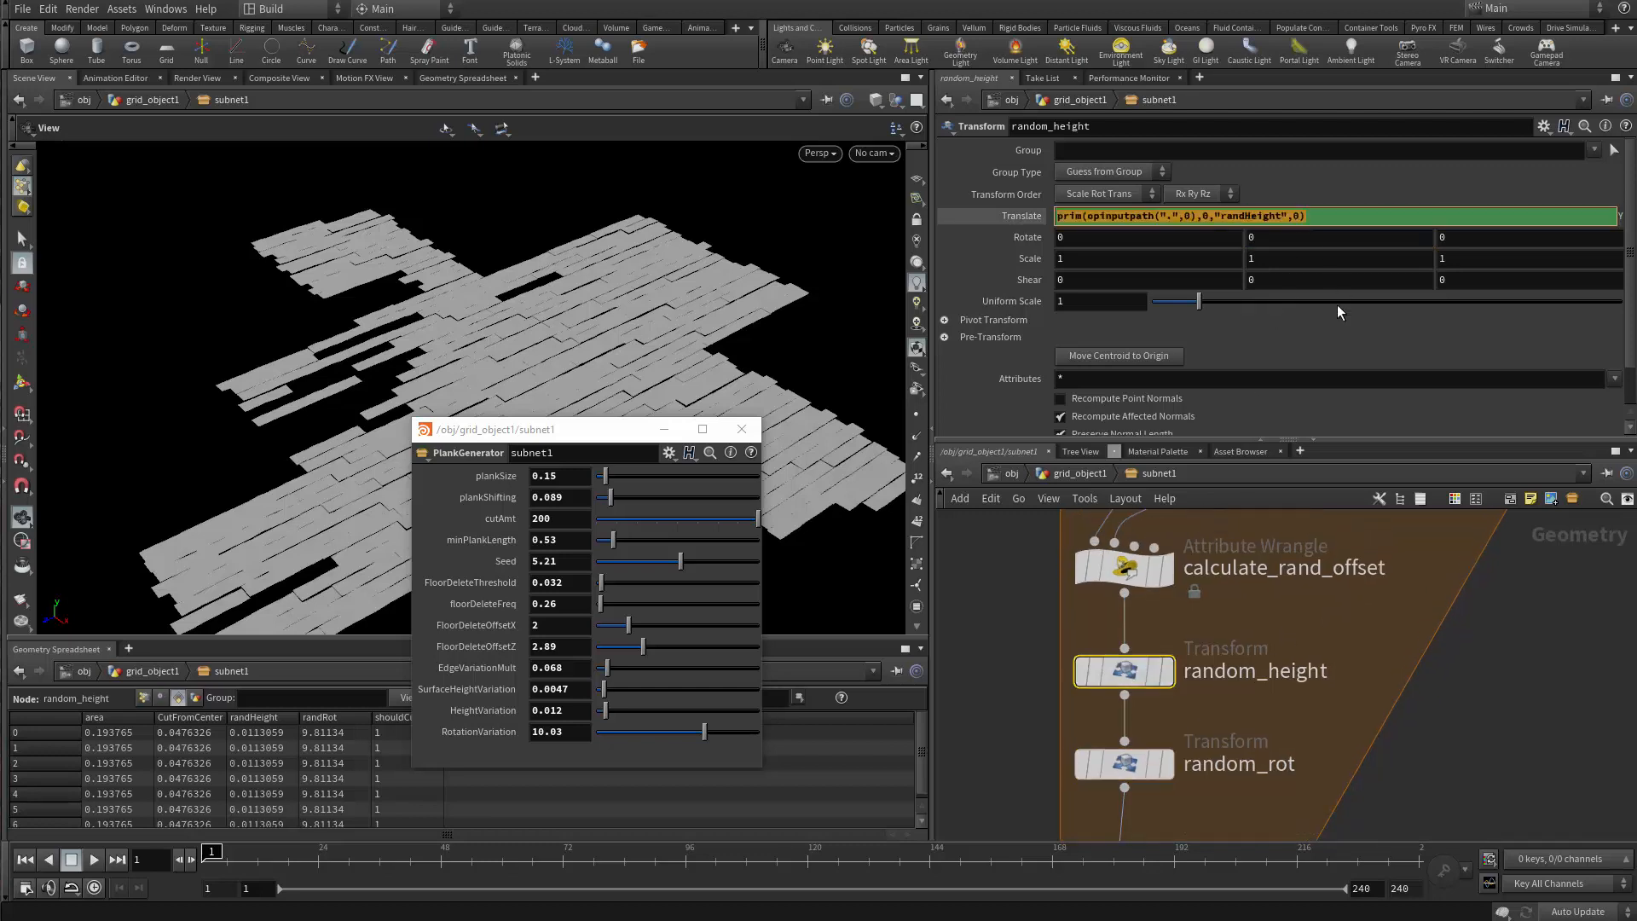
click(1123, 763)
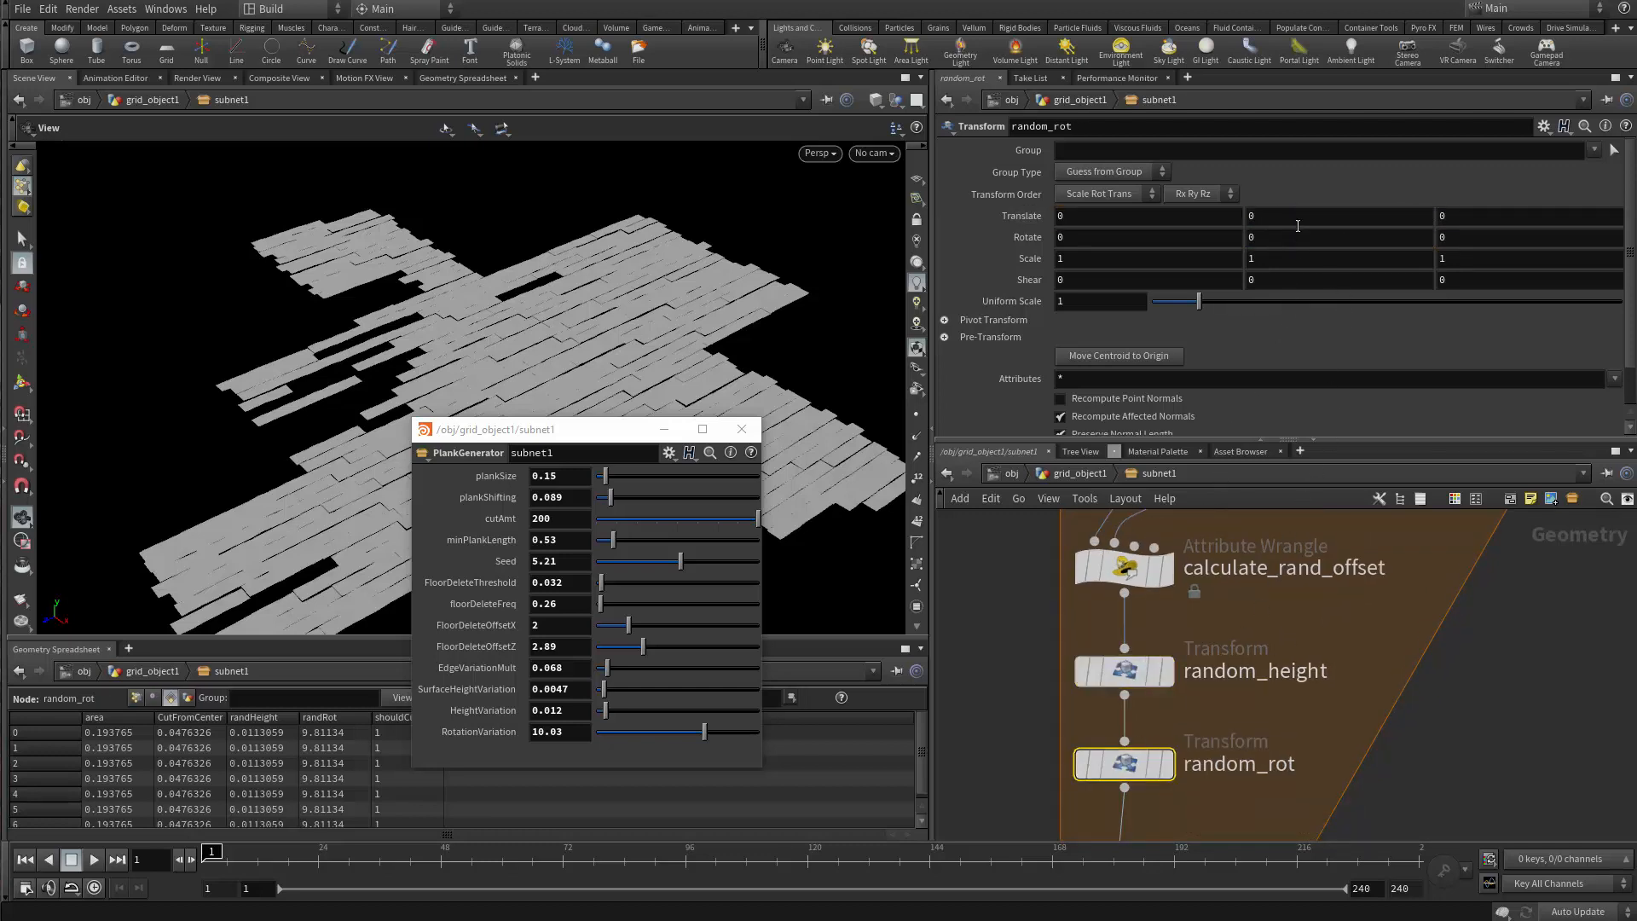
click(1352, 220)
key(ctrl+v)
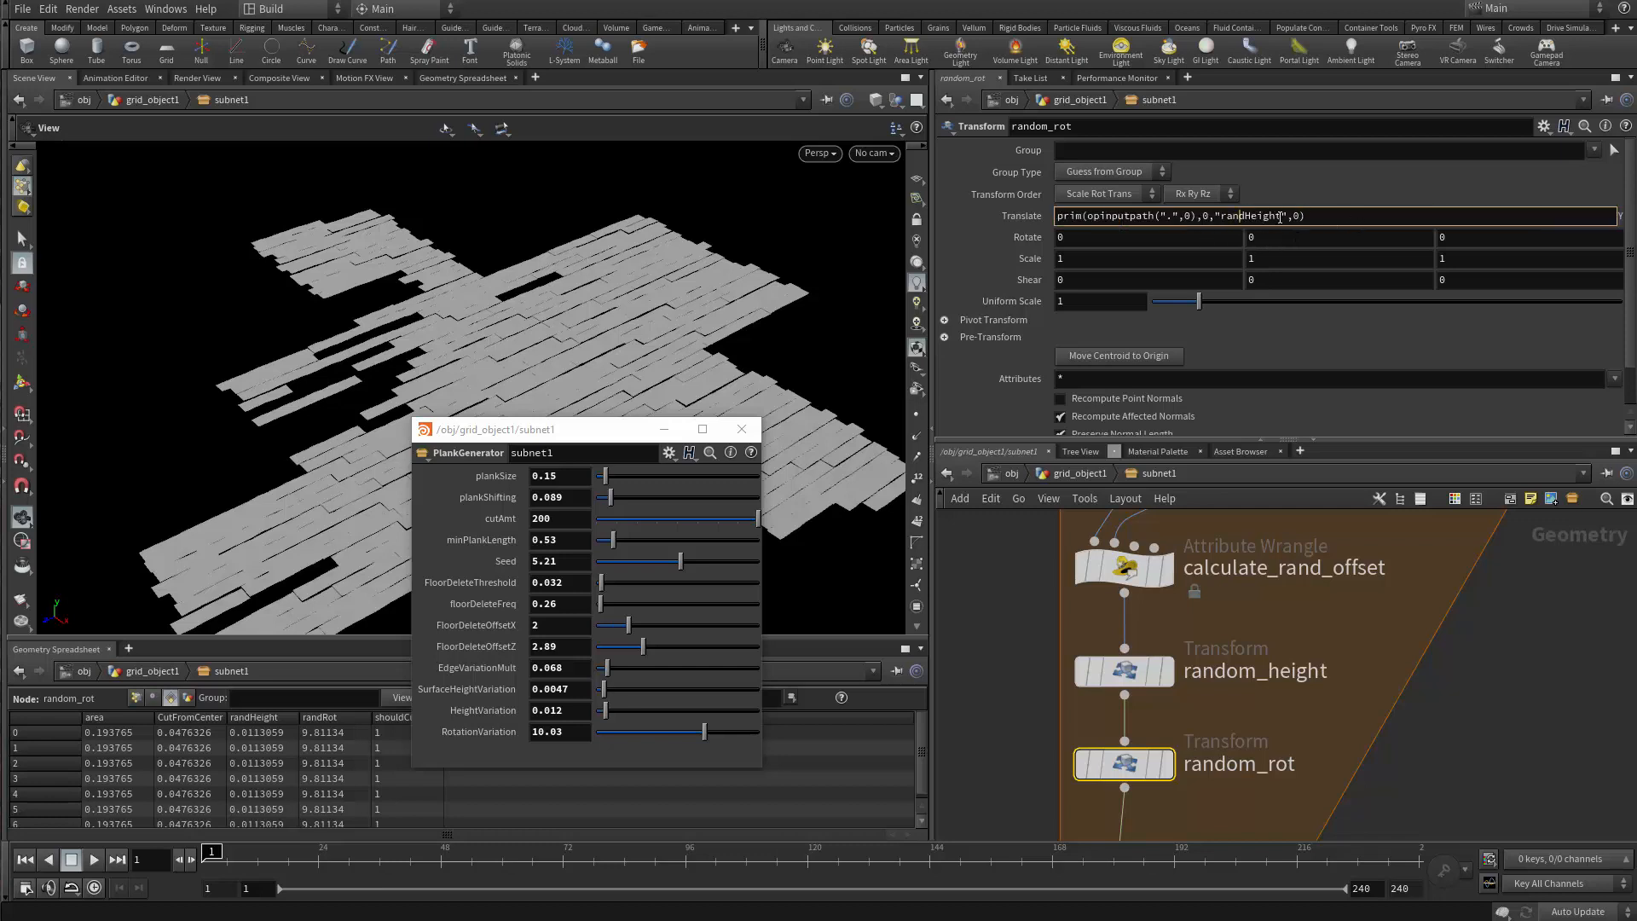
drag(1282, 217, 1242, 216)
text(Rot)
key(Return)
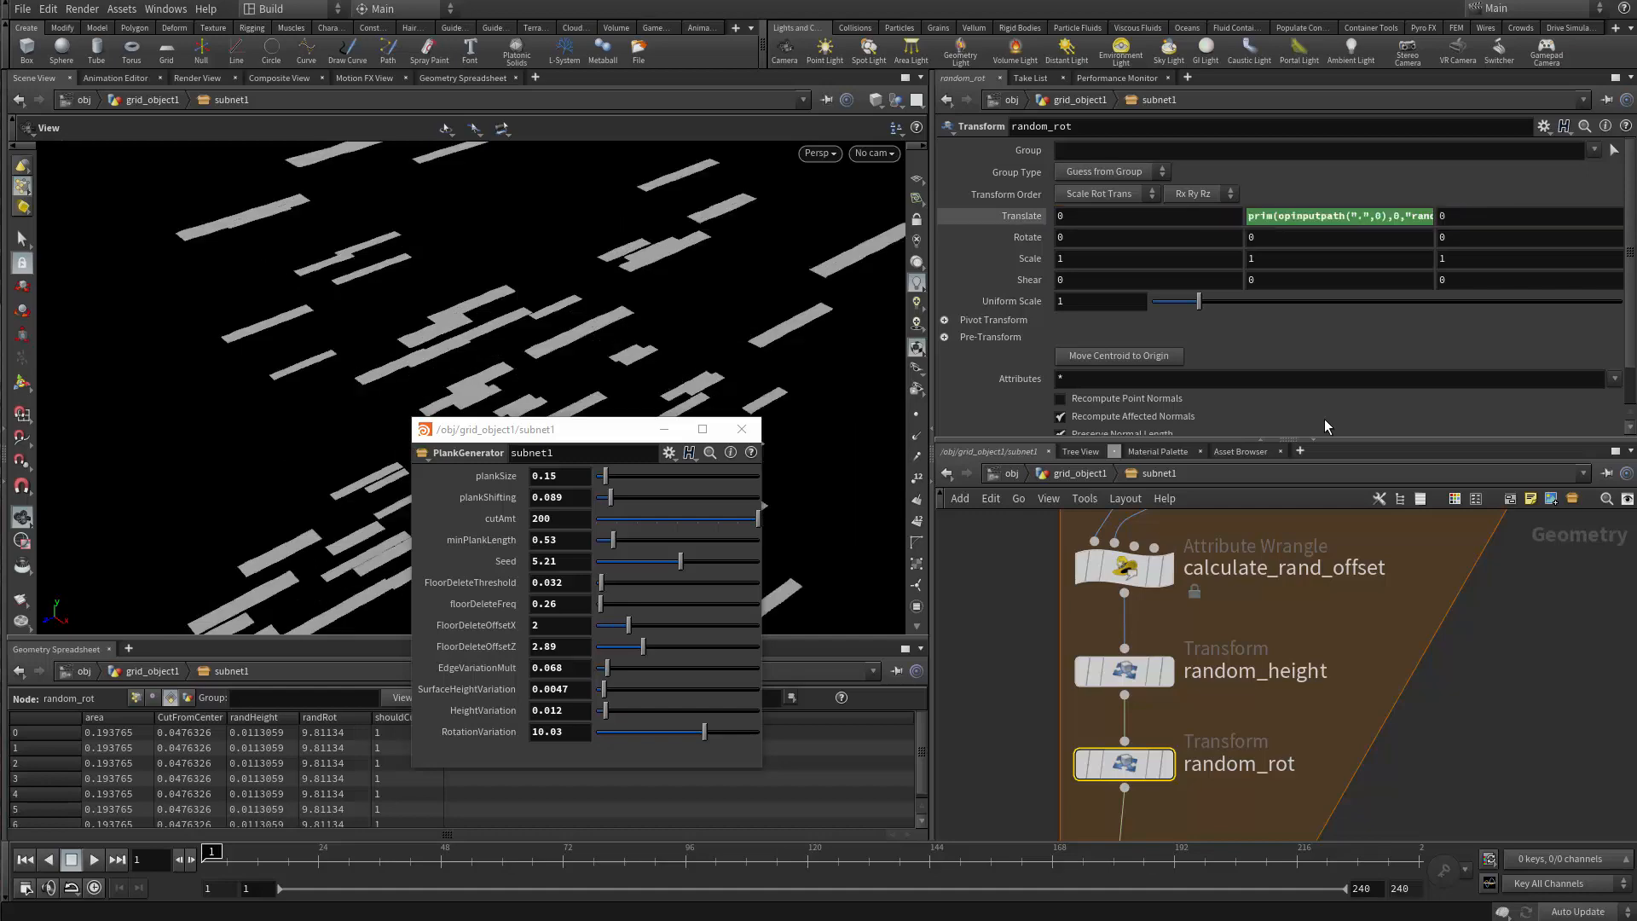
Remove the expression from random_rot's Translate Y and reset the value to 0.
ctrl+shift+click(1317, 218)
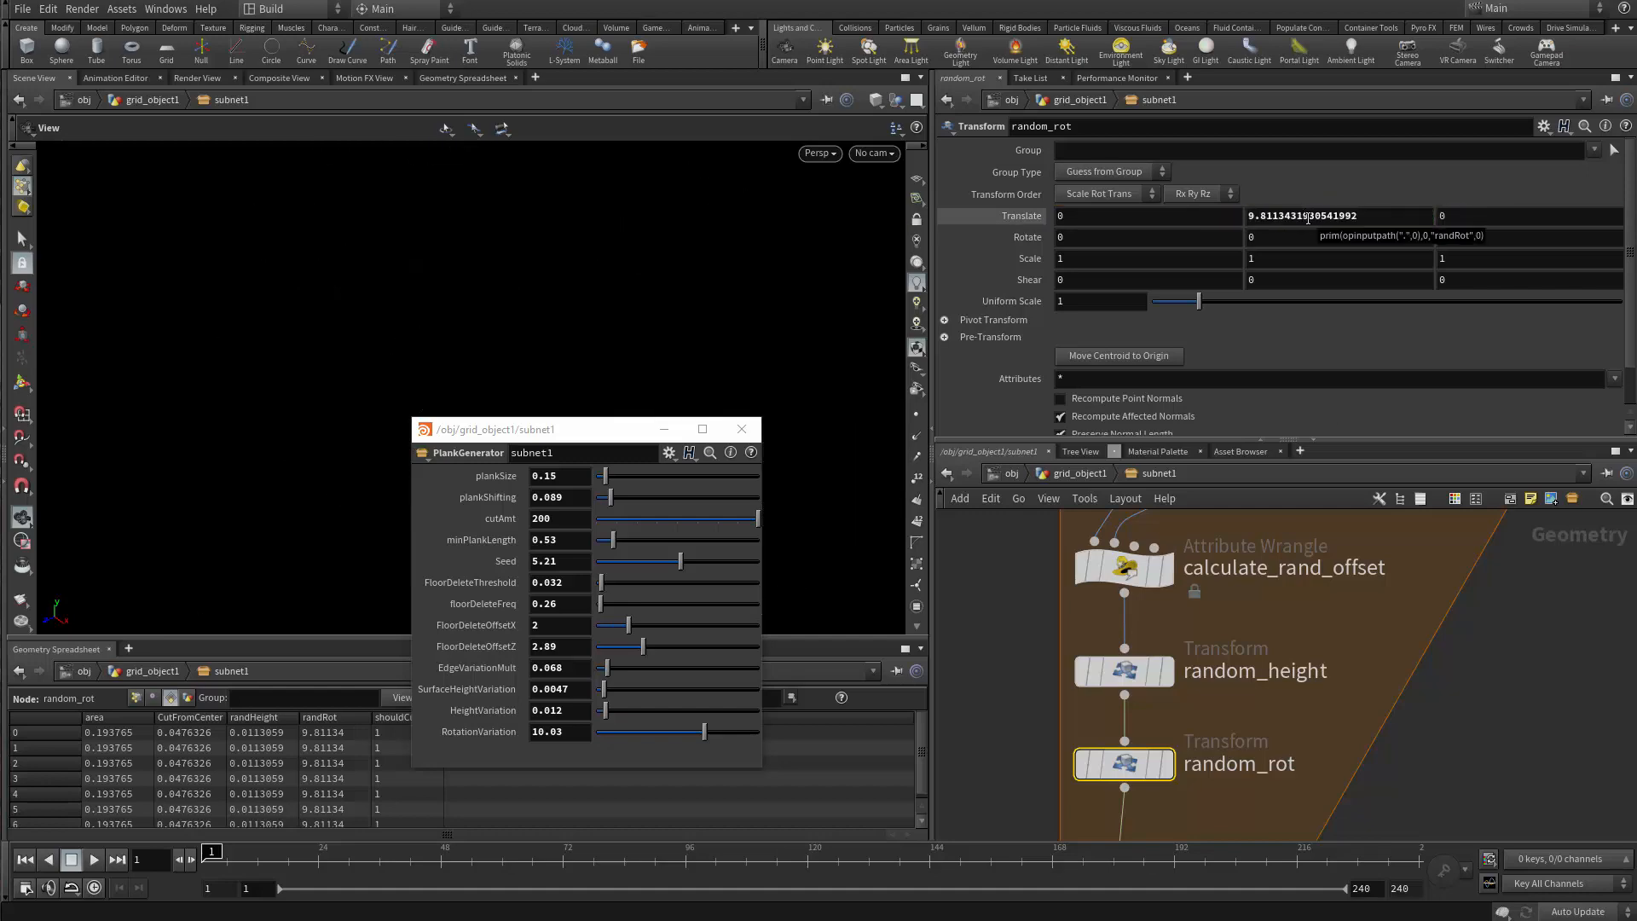
click(1369, 215)
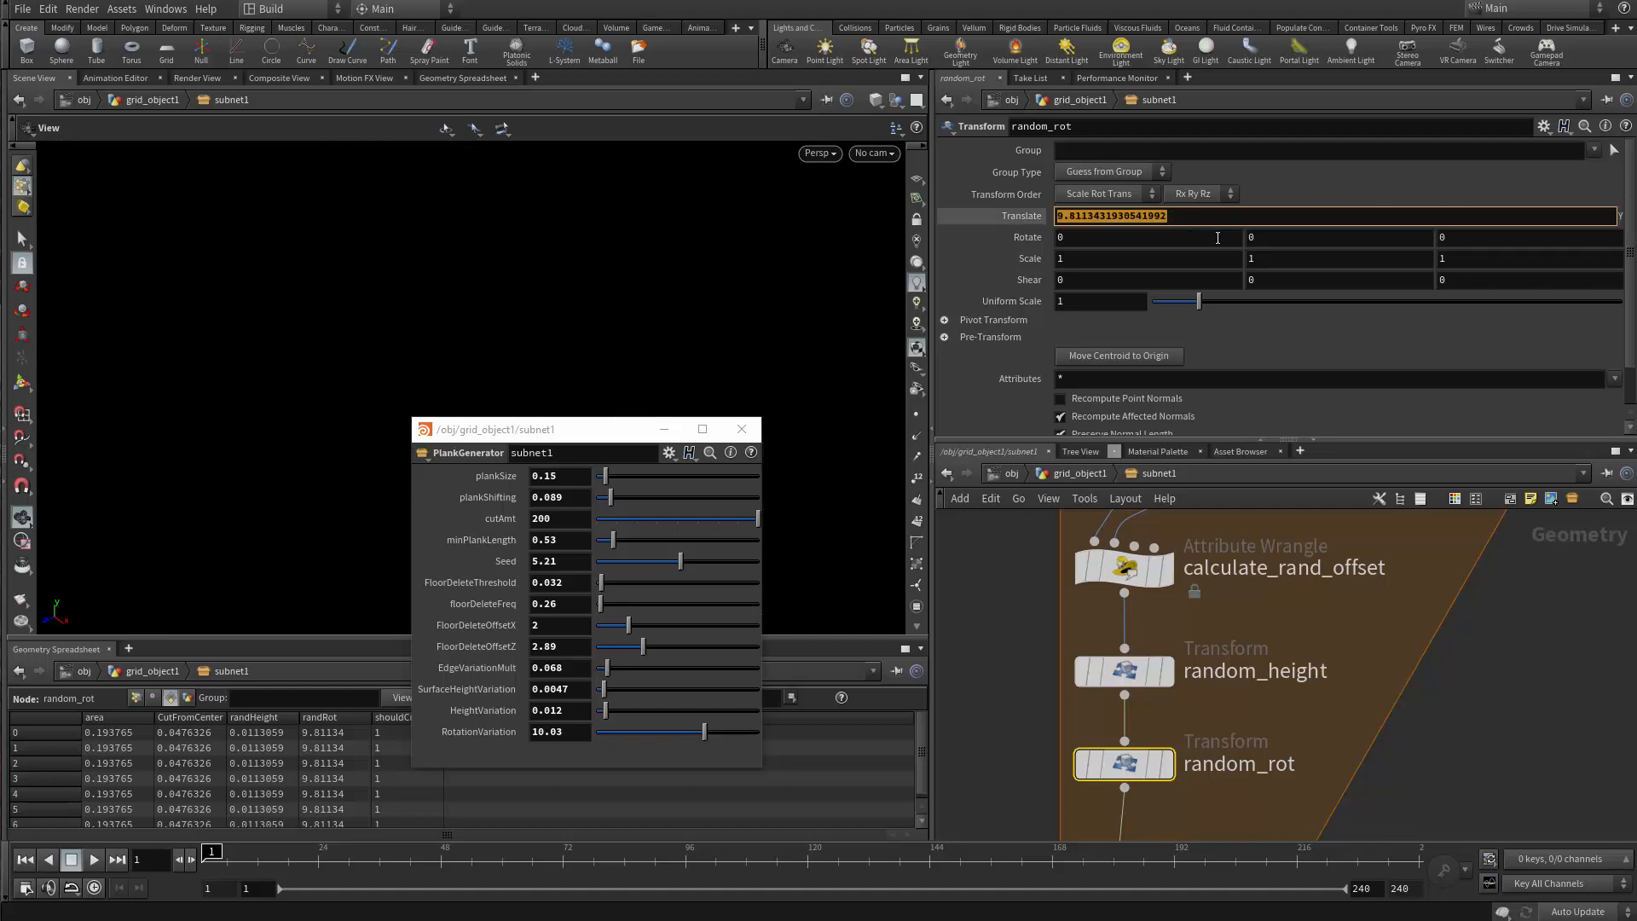
text(0)
key(Return)
click(1249, 239)
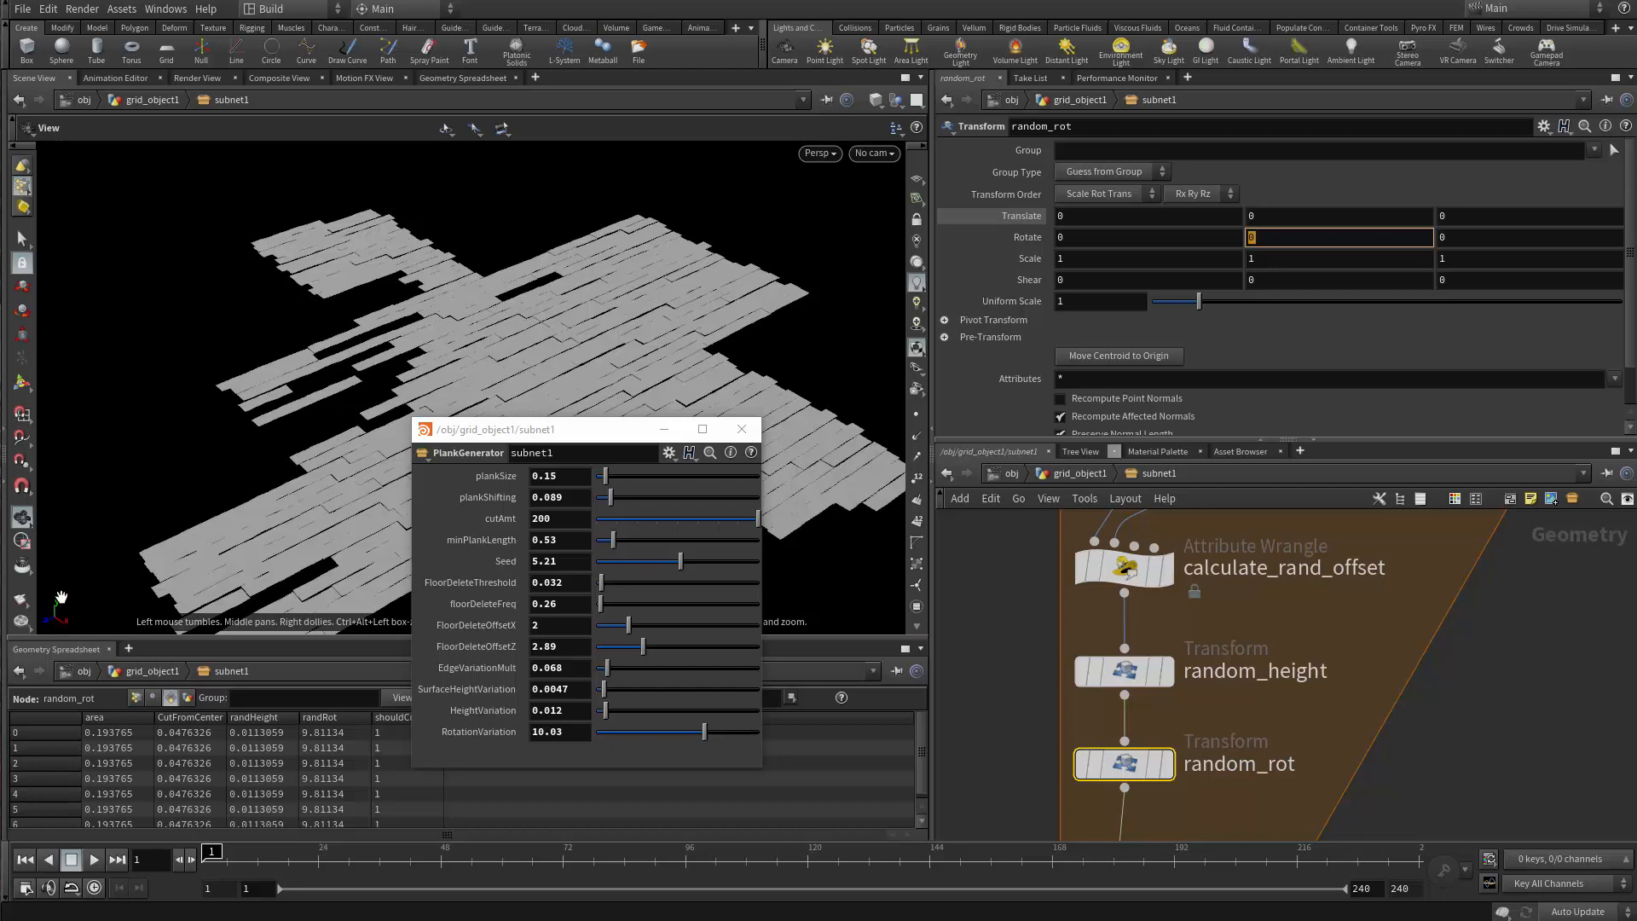
Rename the randRot attribute to randRotX in the VEX code of calculate_rand_offset.
click(1328, 626)
middle_drag(1289, 635, 1294, 704)
click(1184, 649)
click(1001, 274)
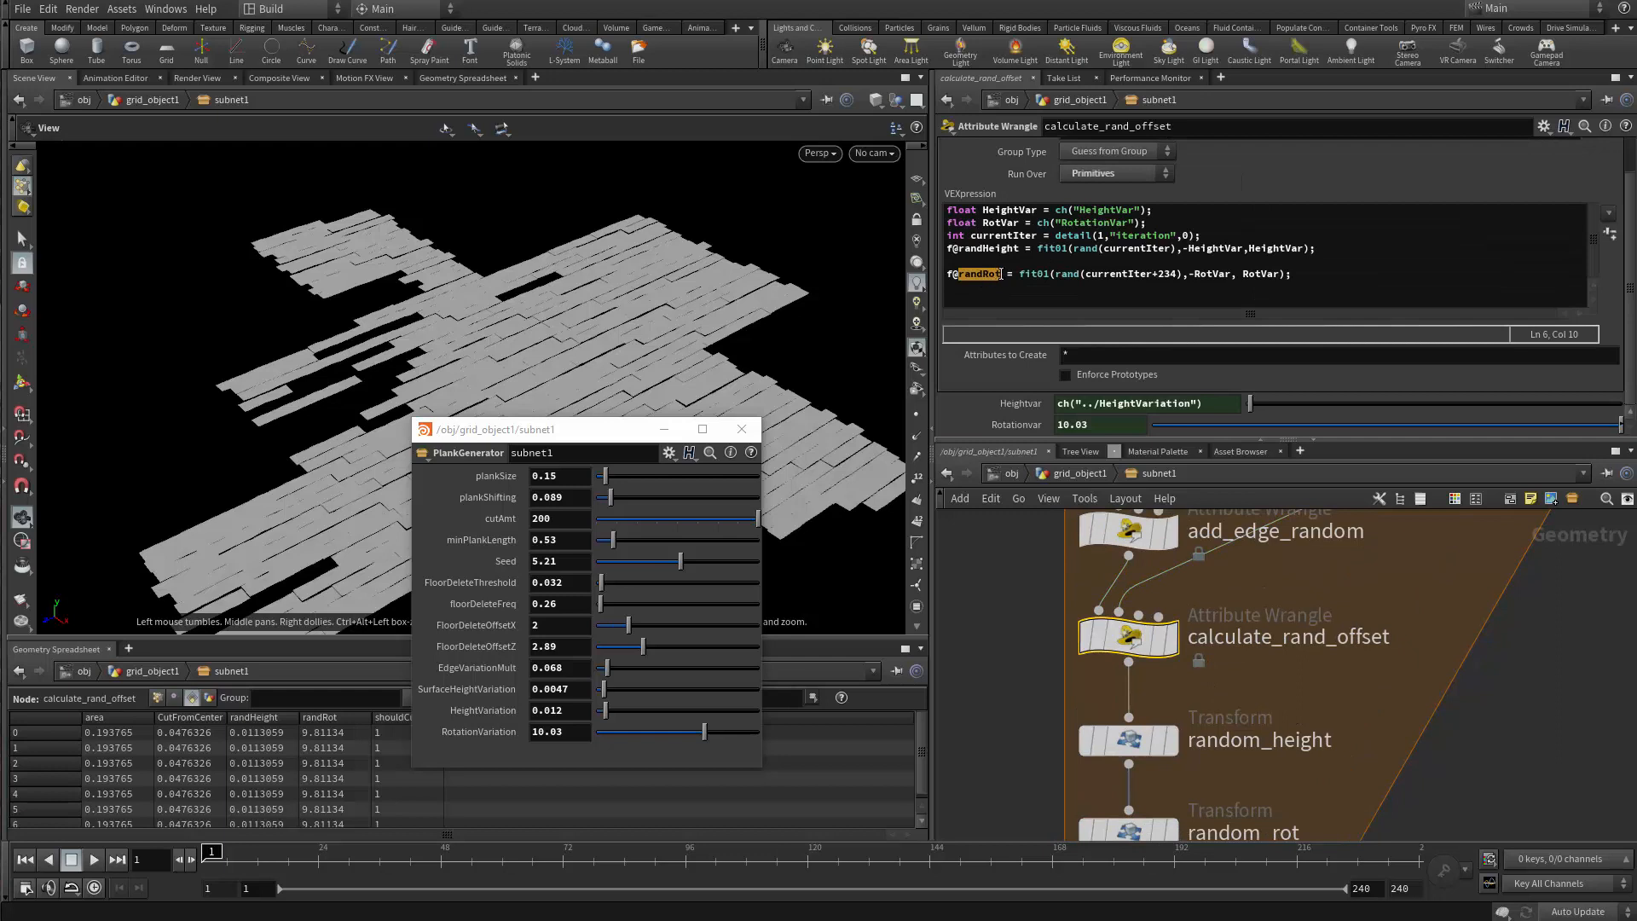
text(X)
Duplicate the f@randRotX line directly below itself in the wrangle code.
drag(1300, 274, 931, 305)
key(ctrl+c)
click(1350, 281)
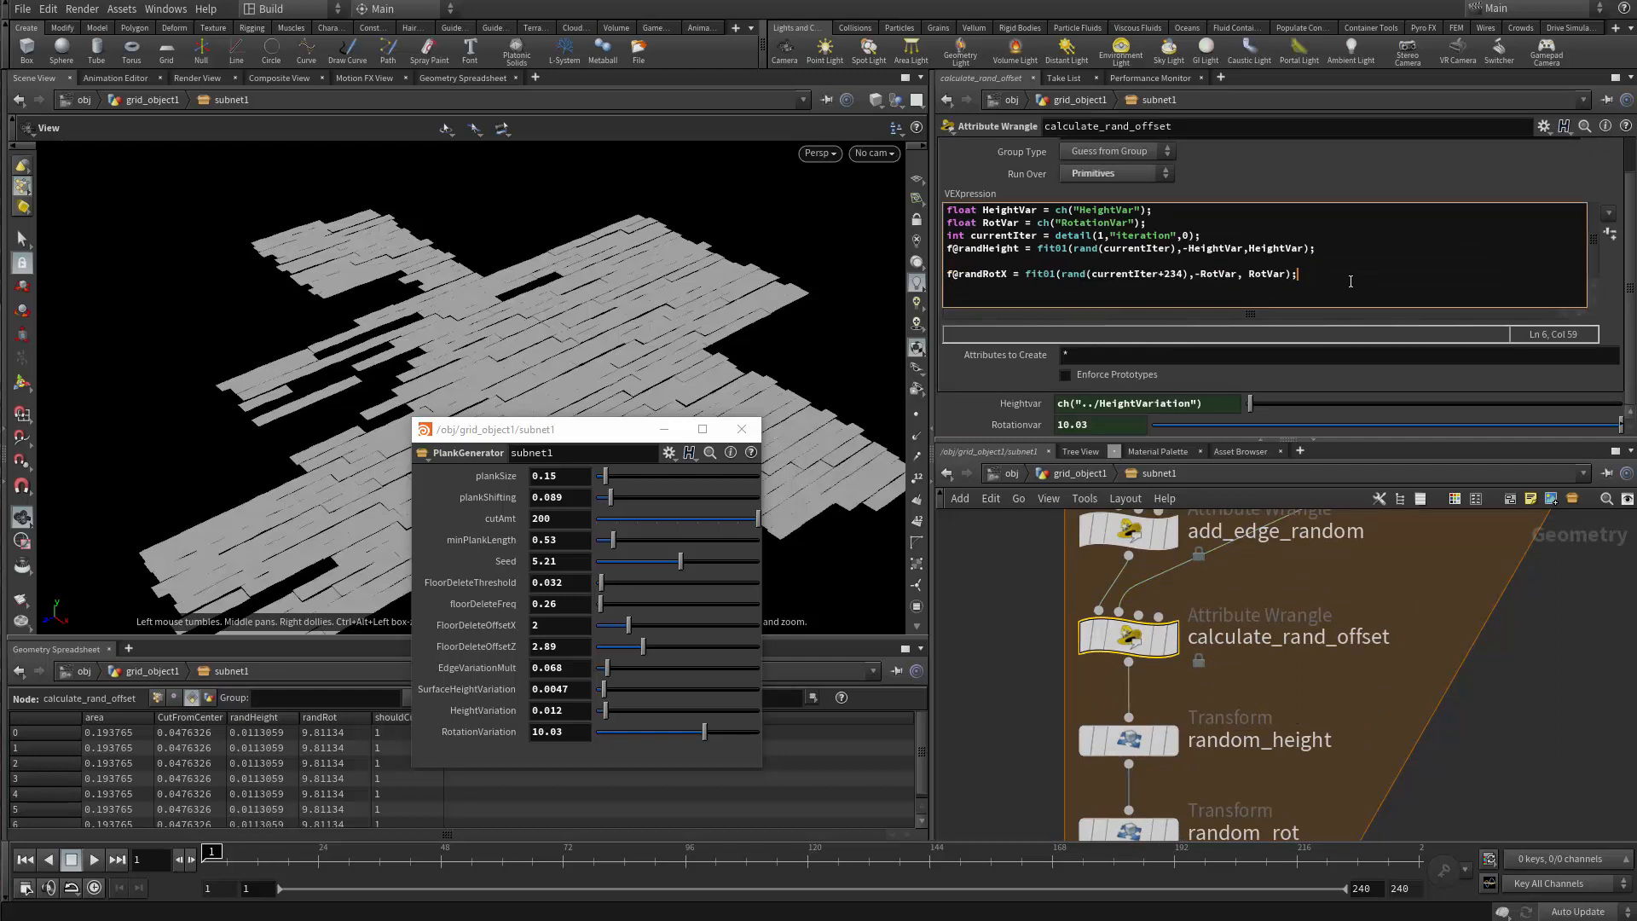
key(Return)
key(ctrl+v)
In the duplicated line, rename the attribute to randRotZ, change the random seed to currentIter*34, and apply the code.
key(Left)
key(Left)
key(Left)
key(Left)
key(Left)
key(Left)
key(Left)
key(Left)
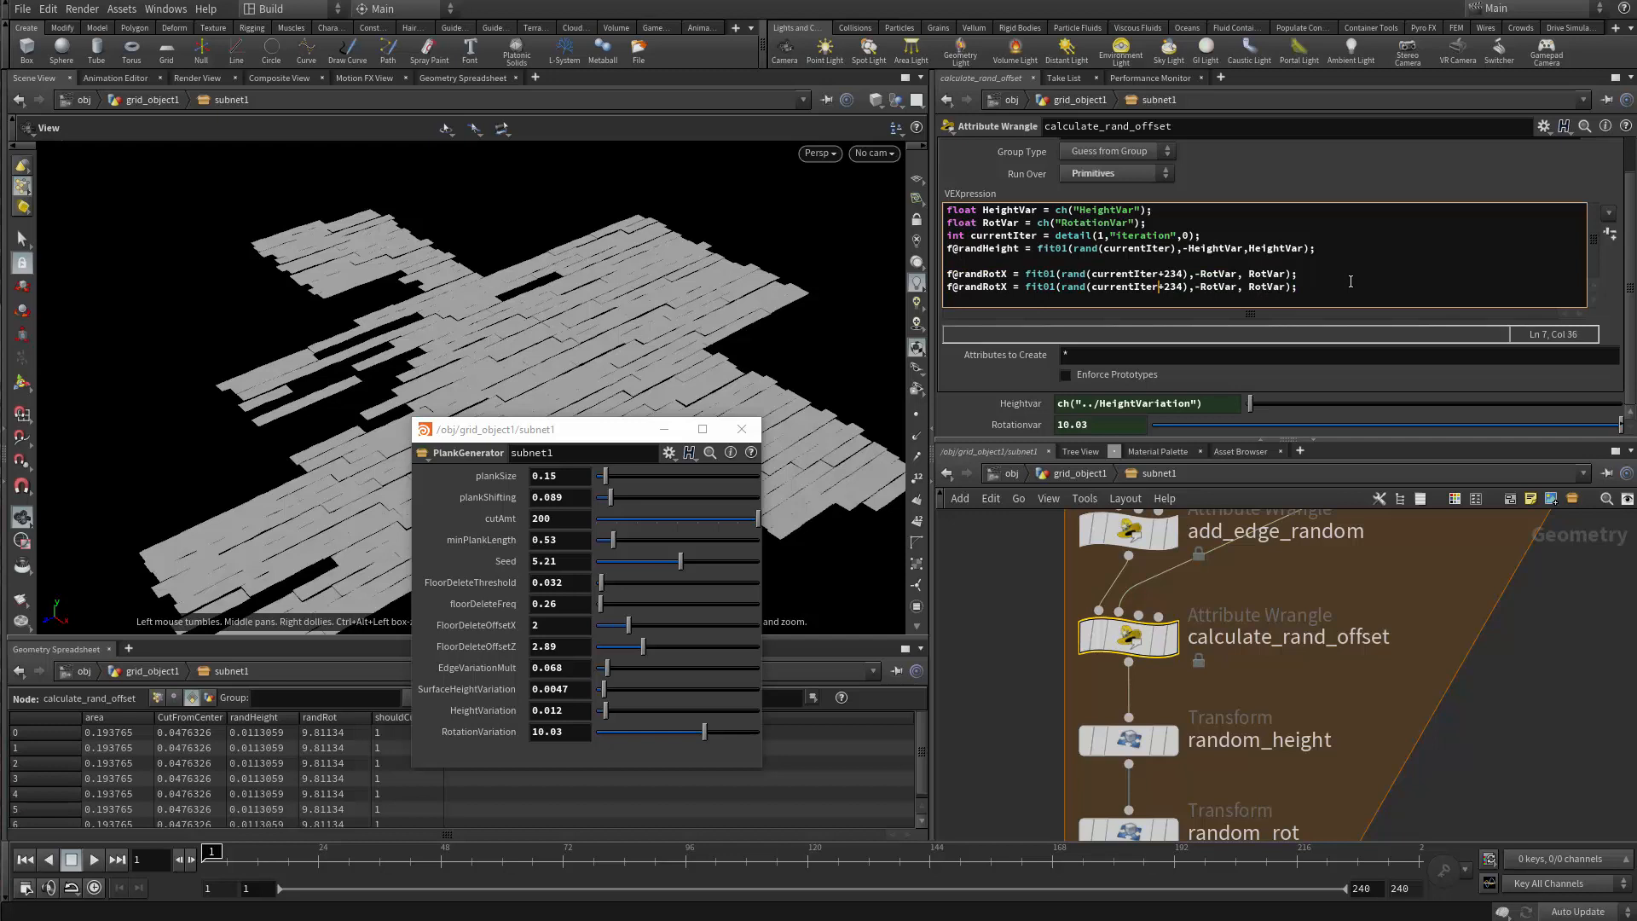
key(BackSpace)
text(Z)
key(BackSpace)
key(BackSpace)
key(BackSpace)
key(BackSpace)
text(*34)
click(1346, 289)
key(ctrl+a)
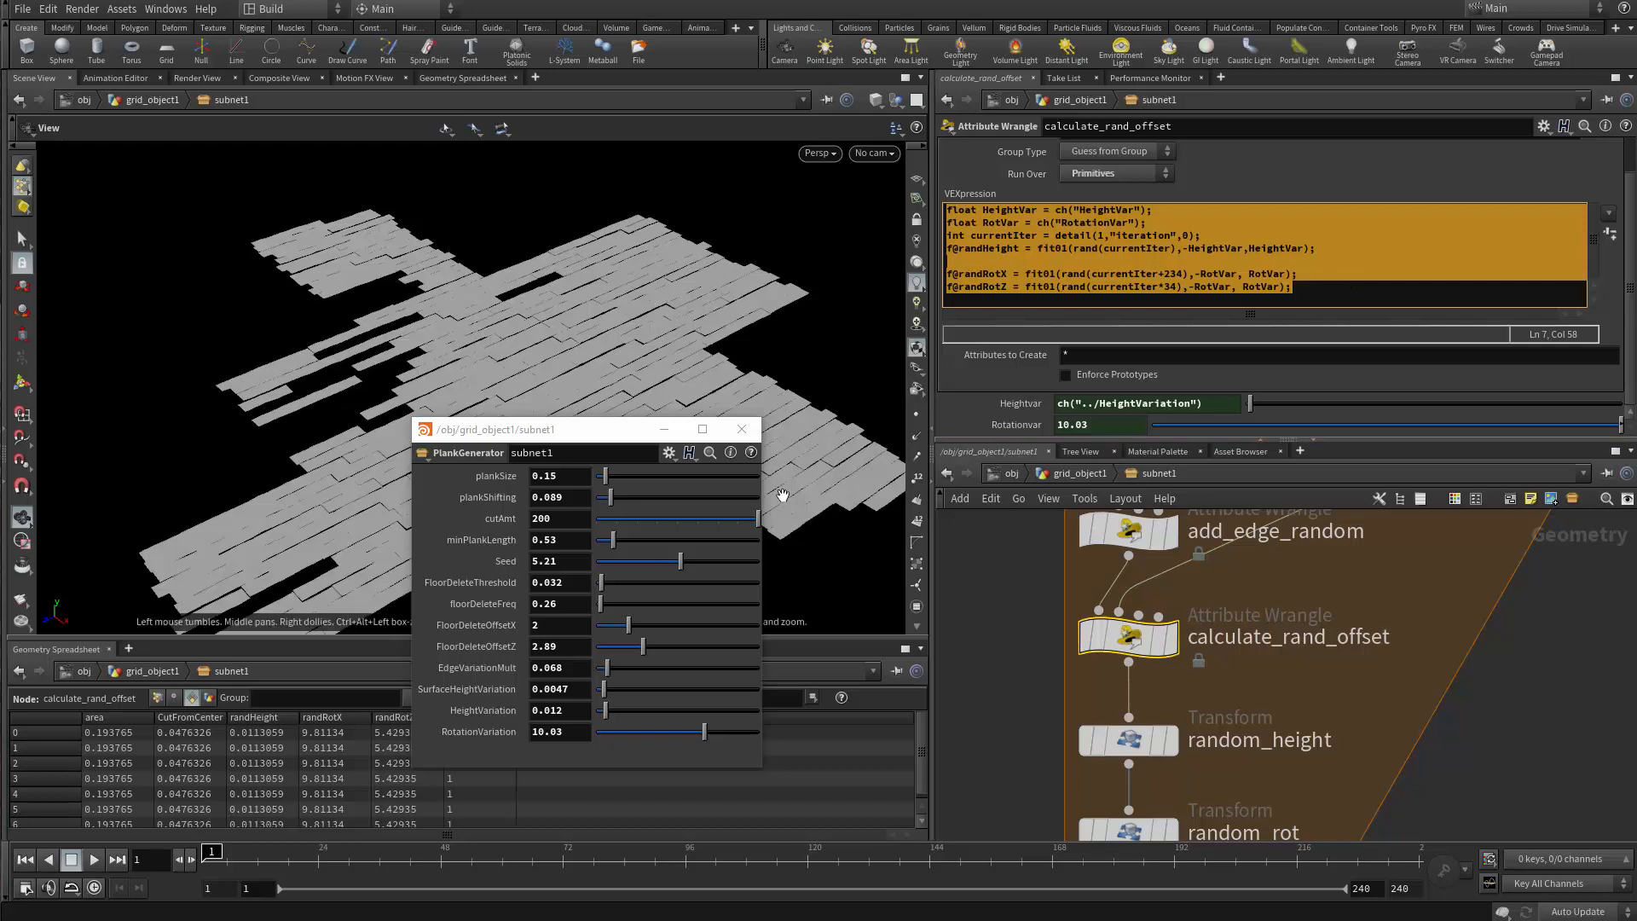
Copy random_height's Translate Y expression into the Rotate X value of random_rot.
drag(583, 428, 683, 329)
scroll(1215, 607, down, 3)
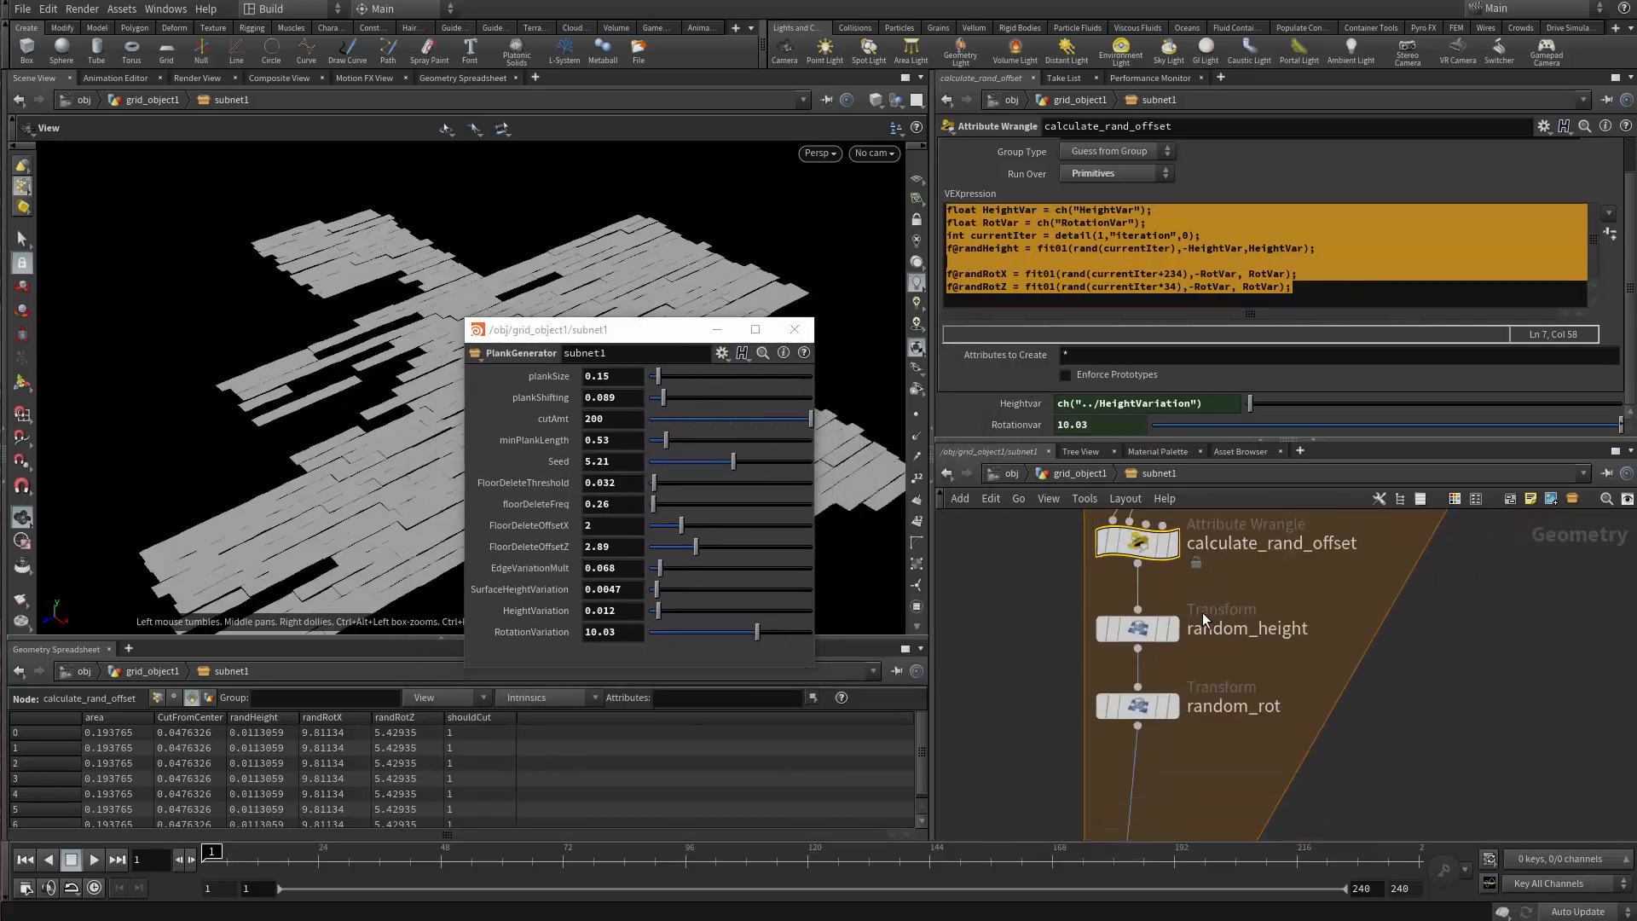
scroll(1204, 692, up, 1)
click(1125, 748)
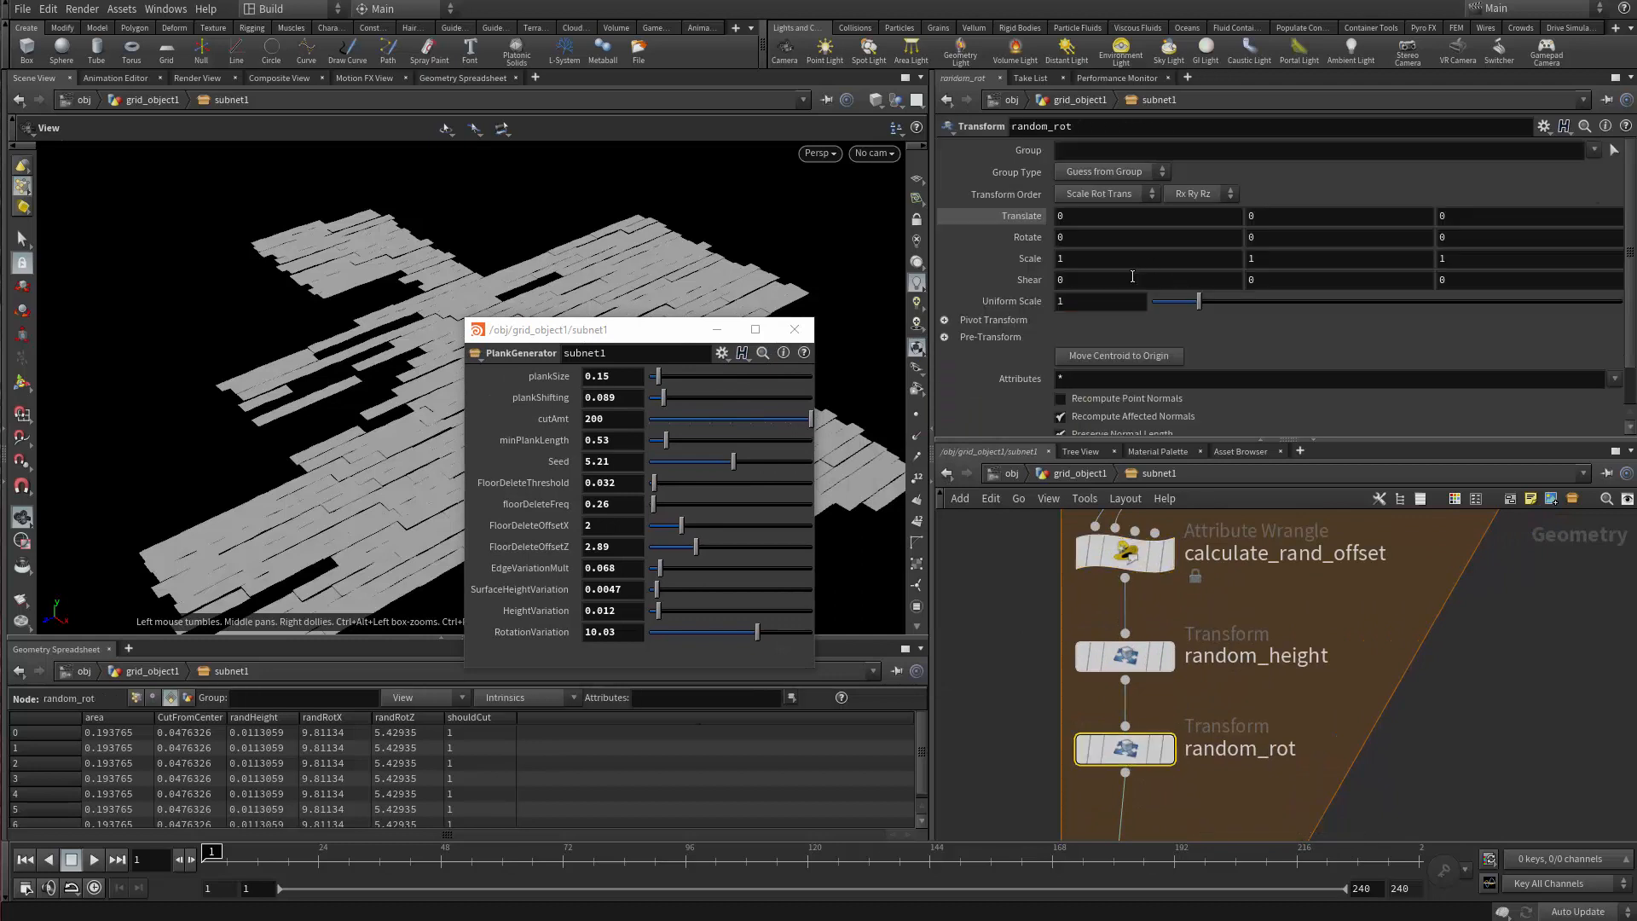
click(1137, 663)
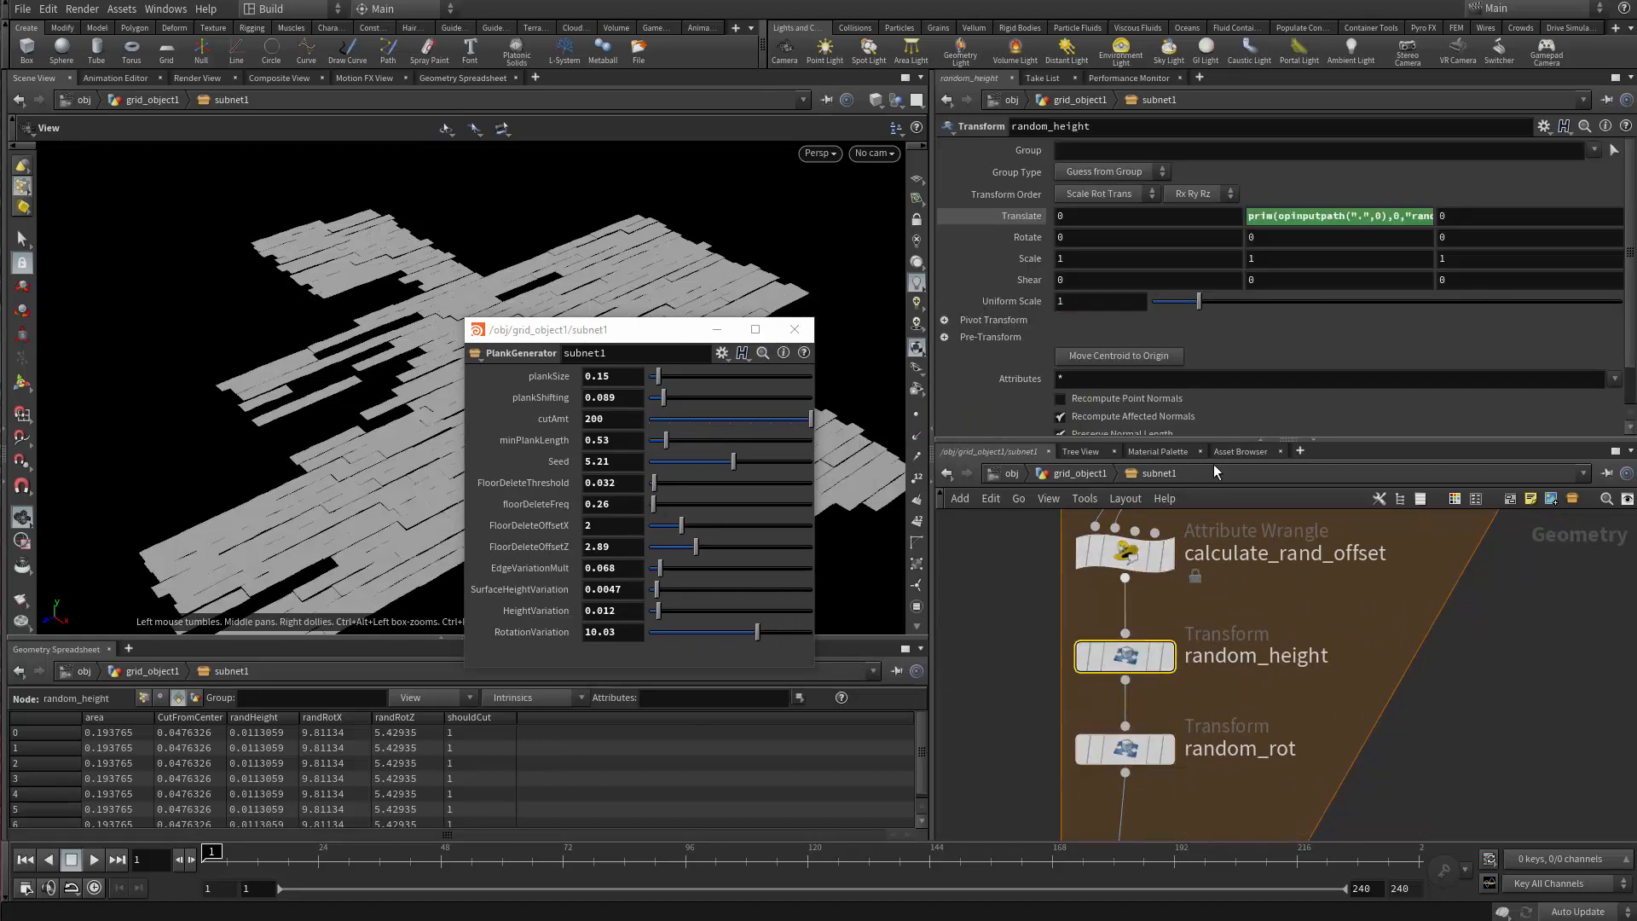
click(1323, 223)
key(ctrl+c)
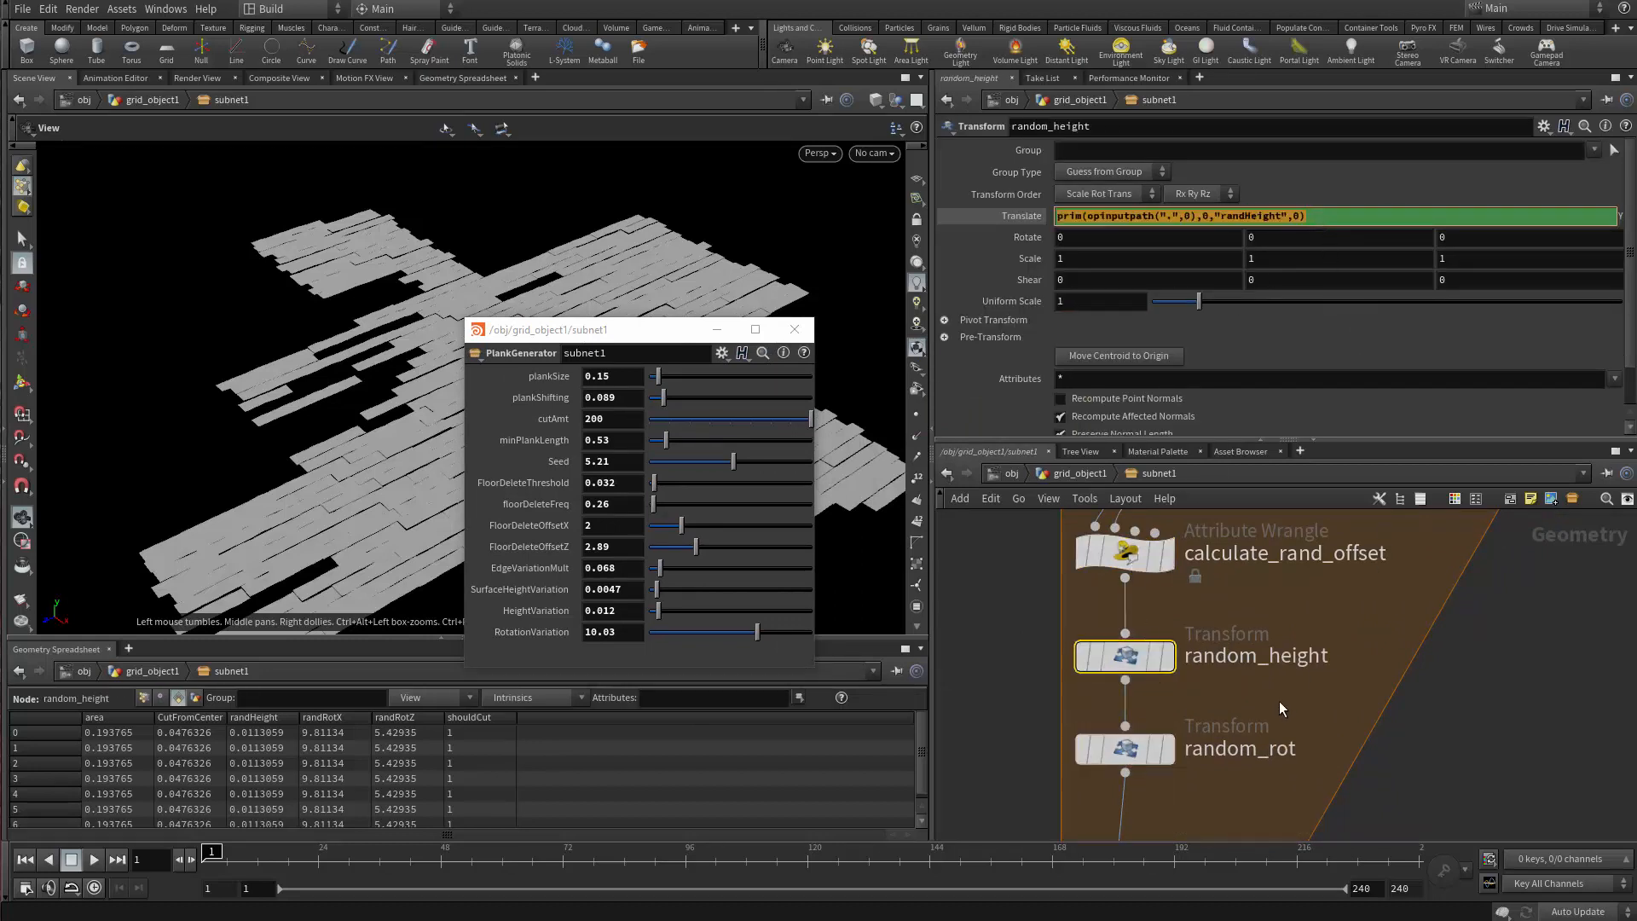
click(1126, 748)
click(1100, 237)
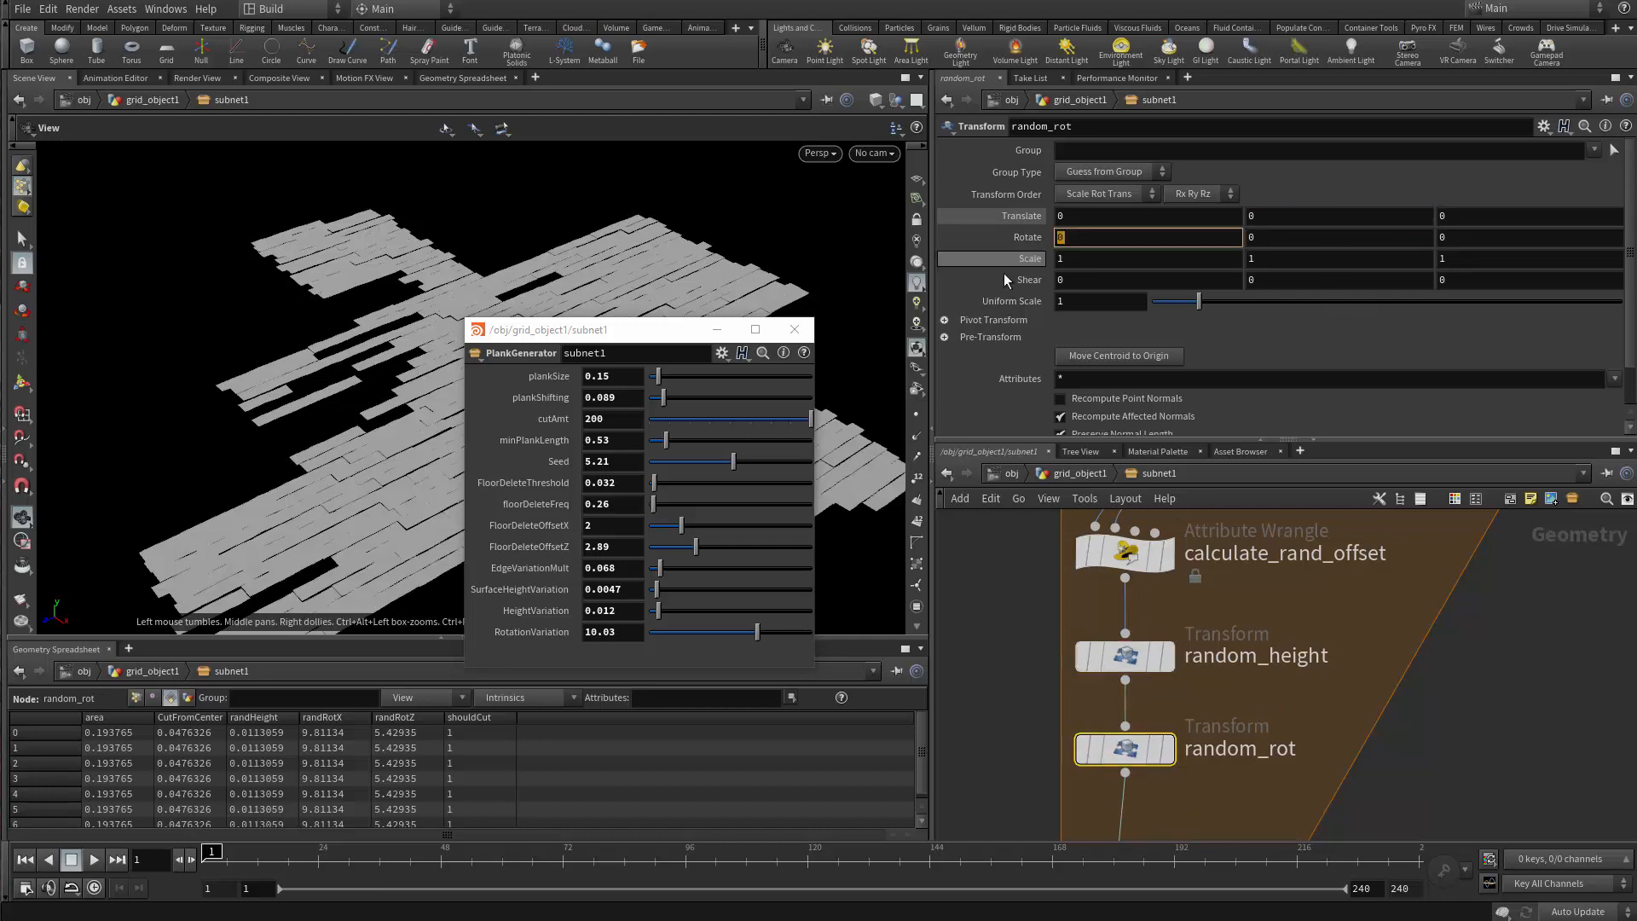
key(ctrl+v)
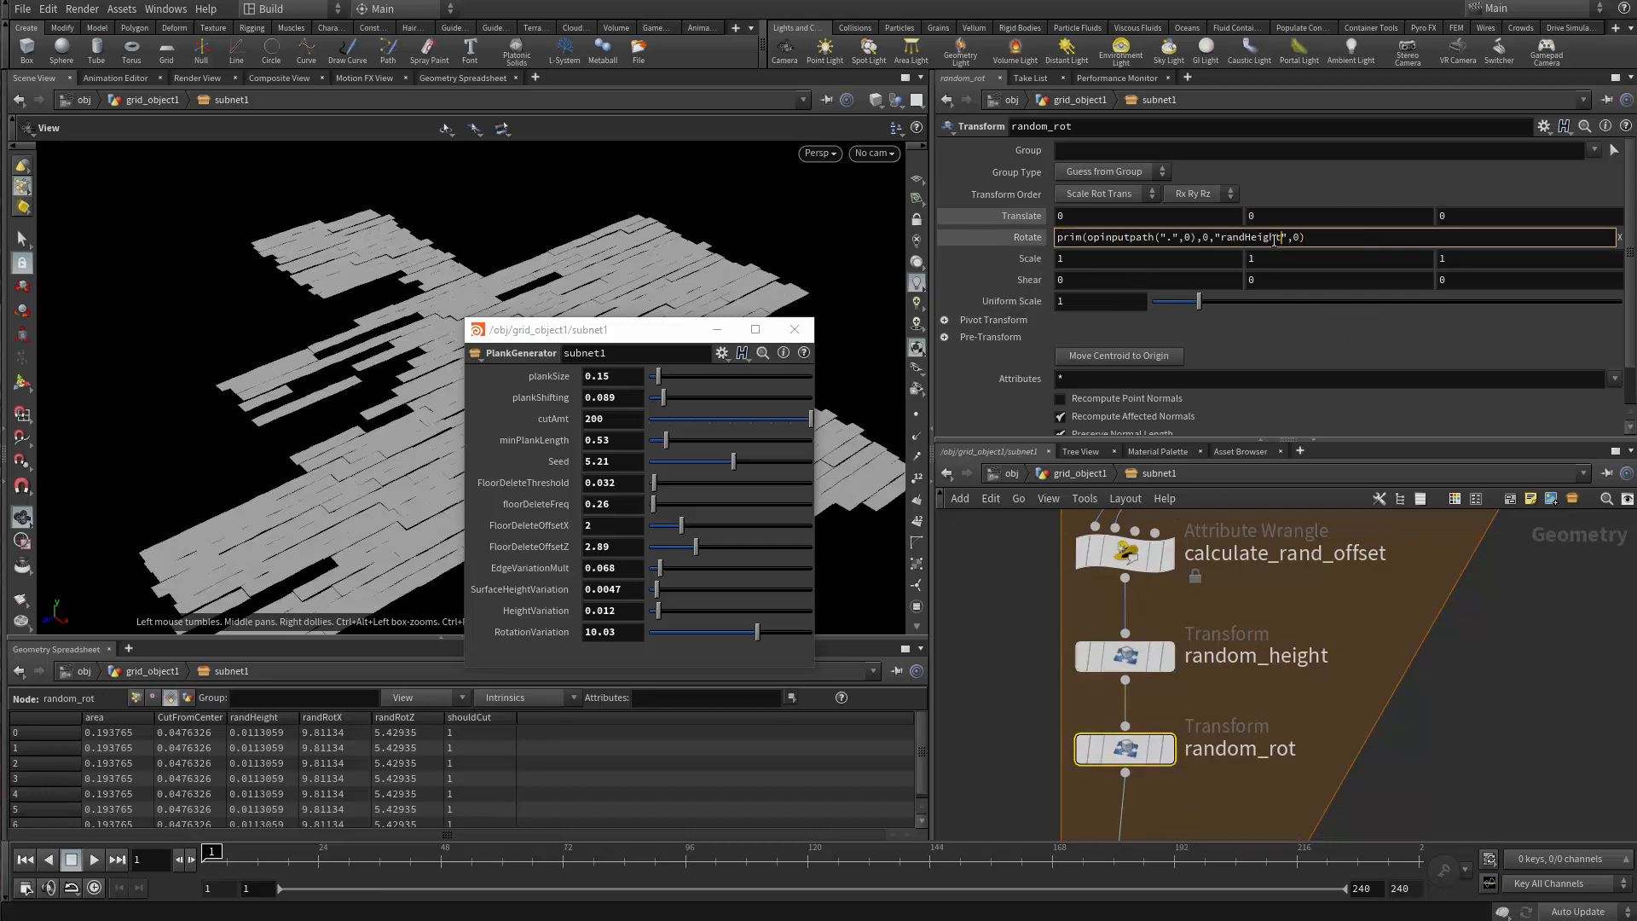
Make random_rot's Rotate X expression read randRotX, and add the matching prim expression to Rotate Z for the Z rotation.
drag(1281, 240, 1237, 240)
text(r)
key(BackSpace)
text(RotX)
key(Return)
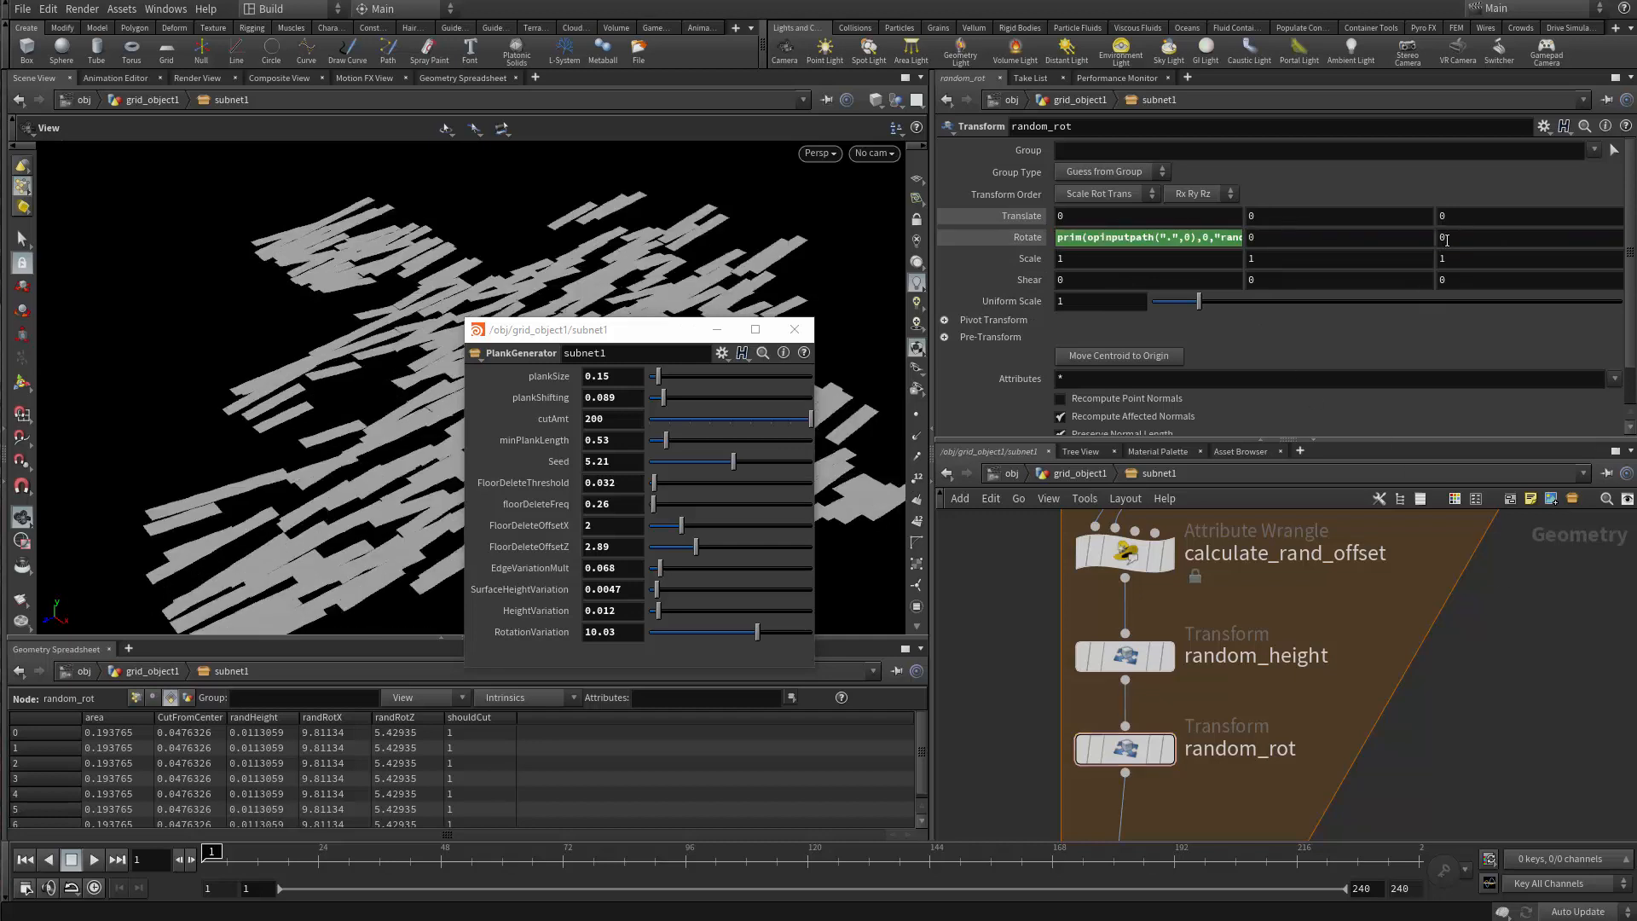
click(1325, 244)
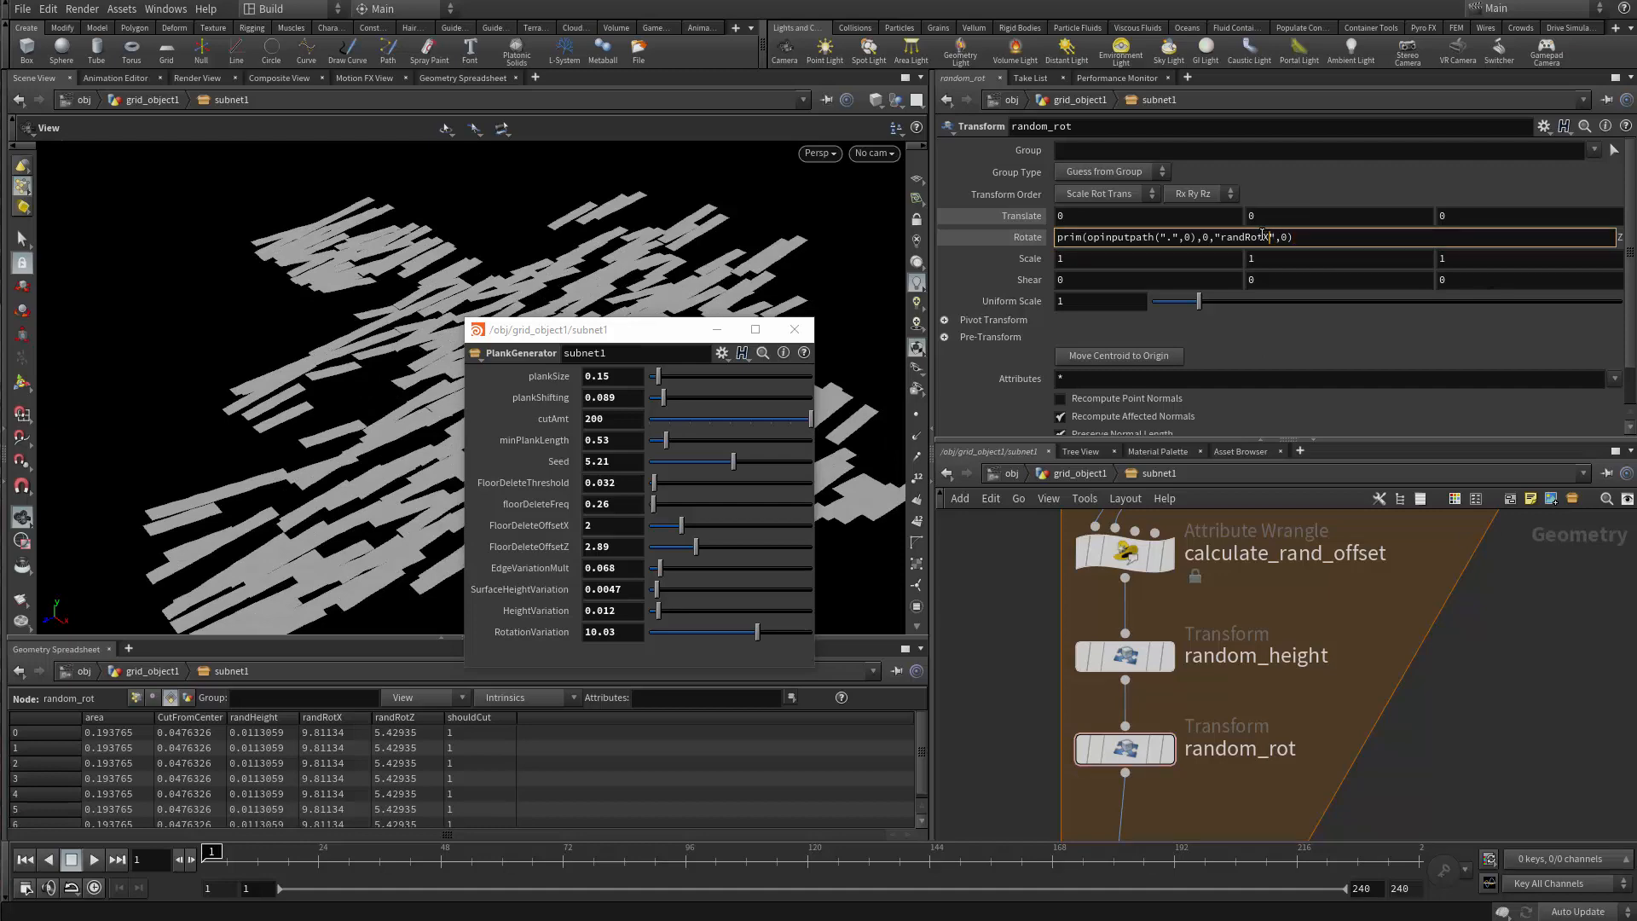
click(1466, 634)
Inspect the rotated planks and lower the PlankGenerator's RotationVariation to about 6.32.
drag(622, 331, 562, 521)
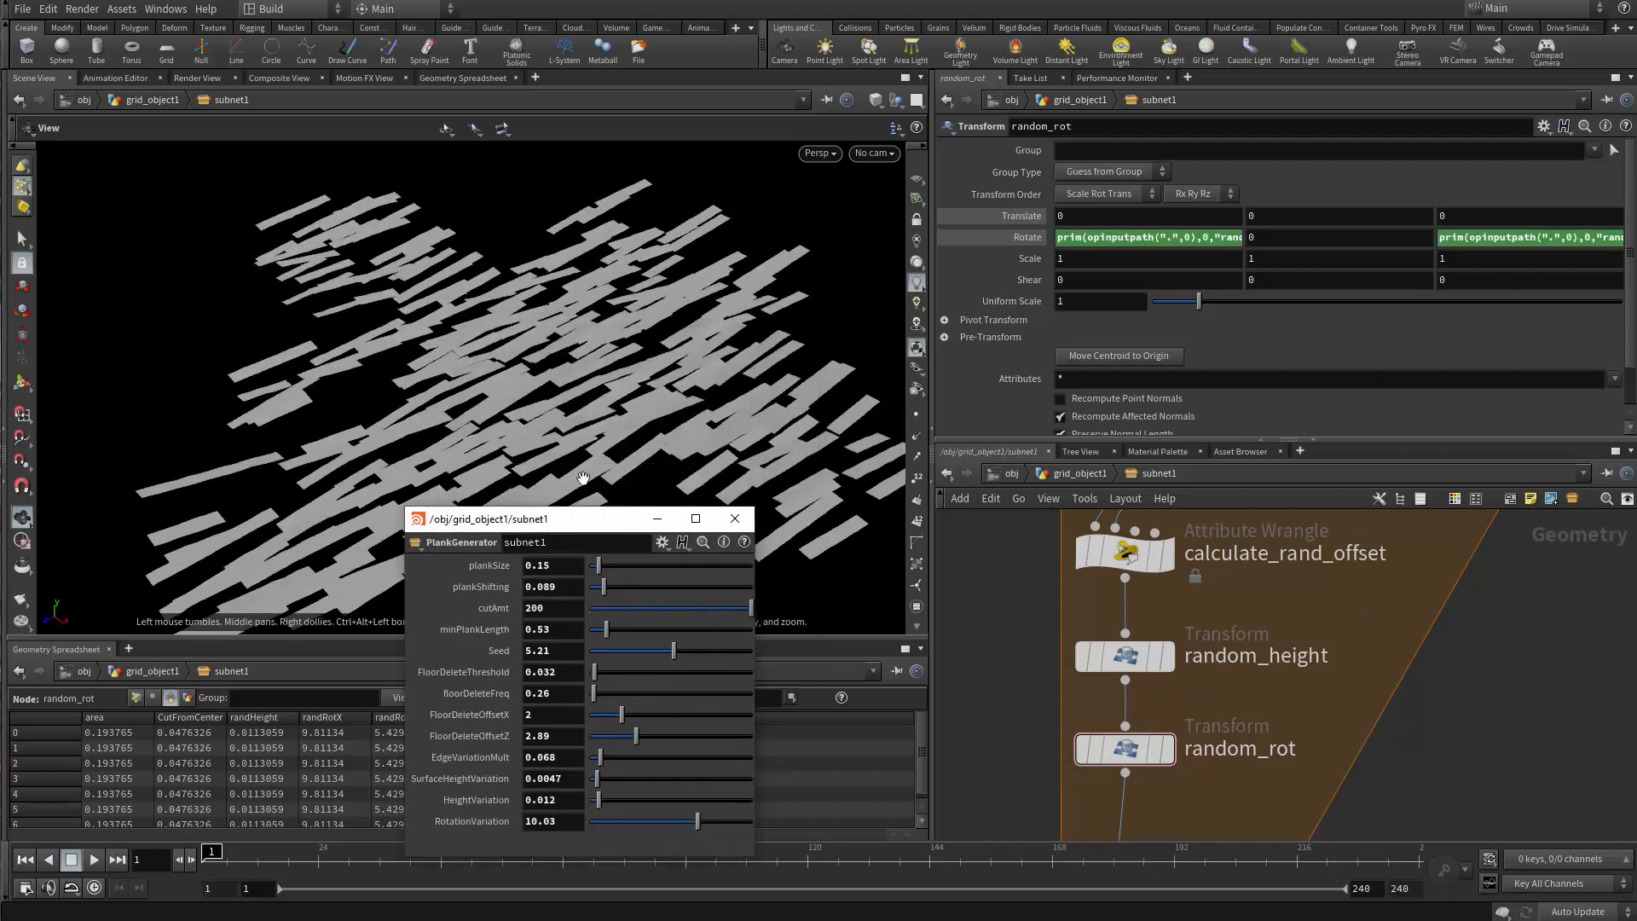
scroll(299, 349, down, 4)
drag(298, 349, 494, 381)
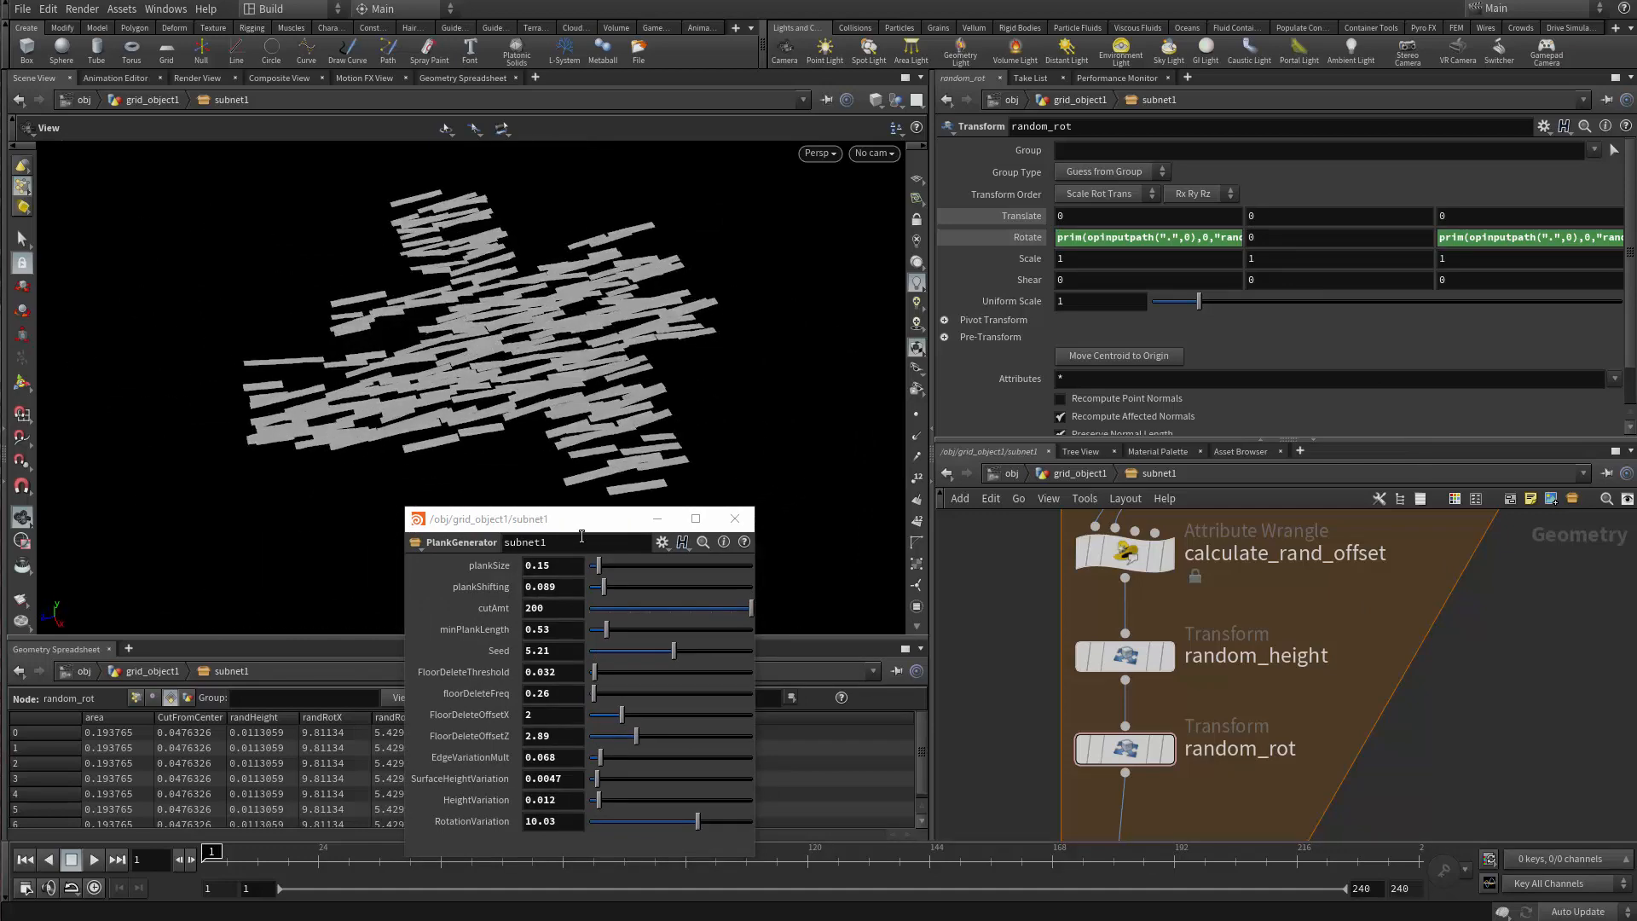
drag(591, 526, 650, 267)
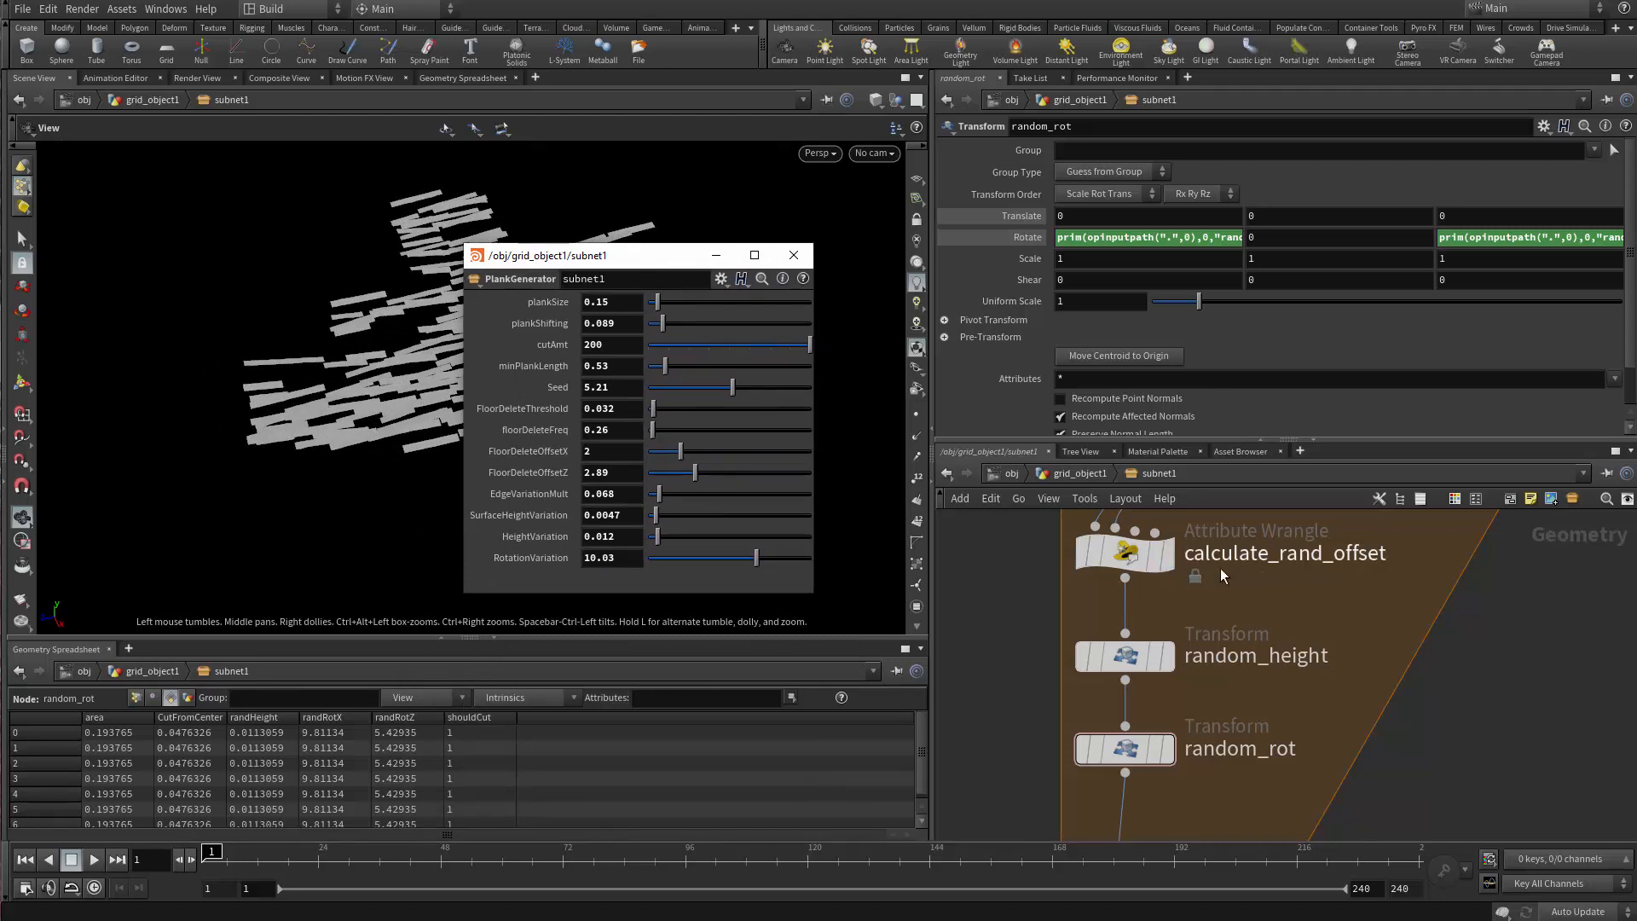
drag(765, 558, 724, 556)
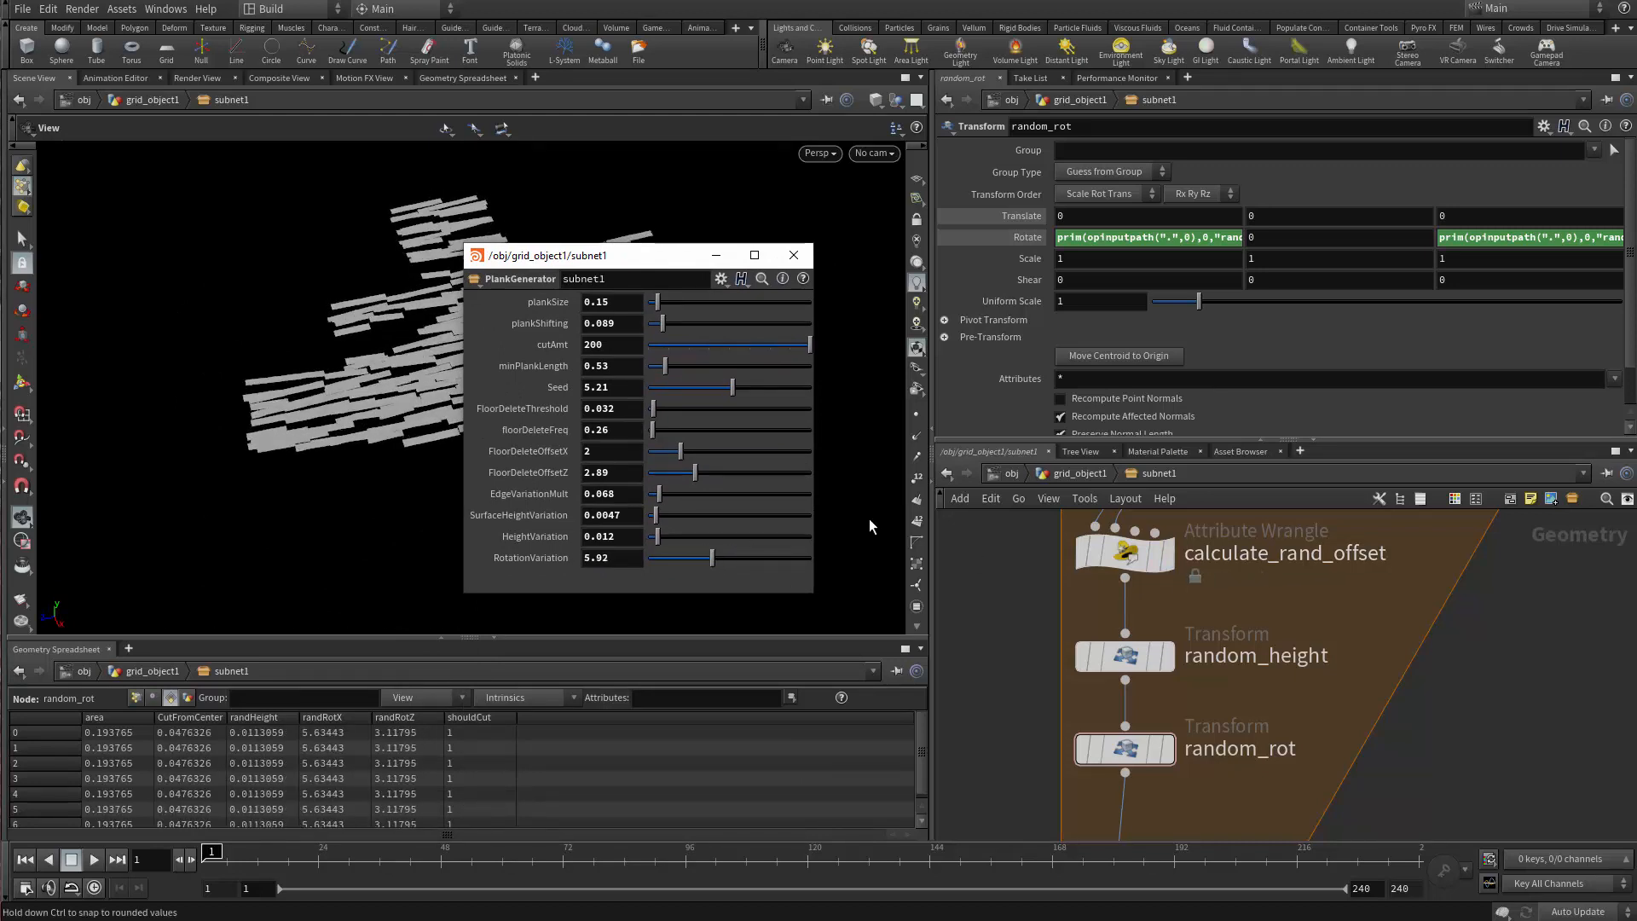
Set random_rot's Pivot Translate X to centroid(opinputpath(".",0),D_X) and copy the expression.
click(945, 319)
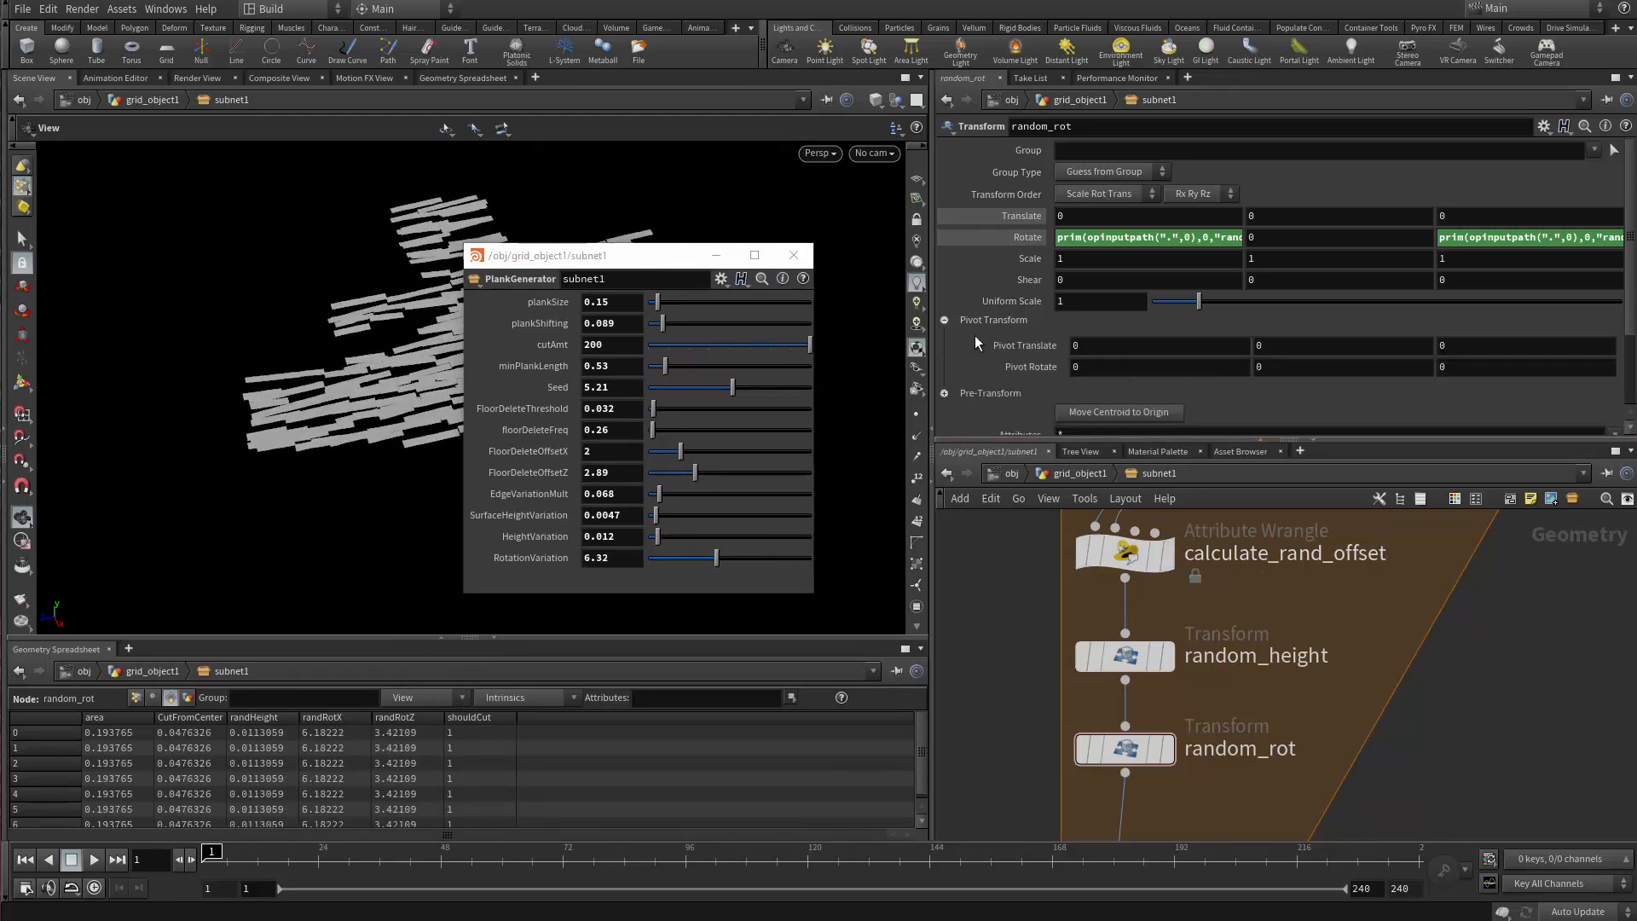
click(1072, 348)
text(C)
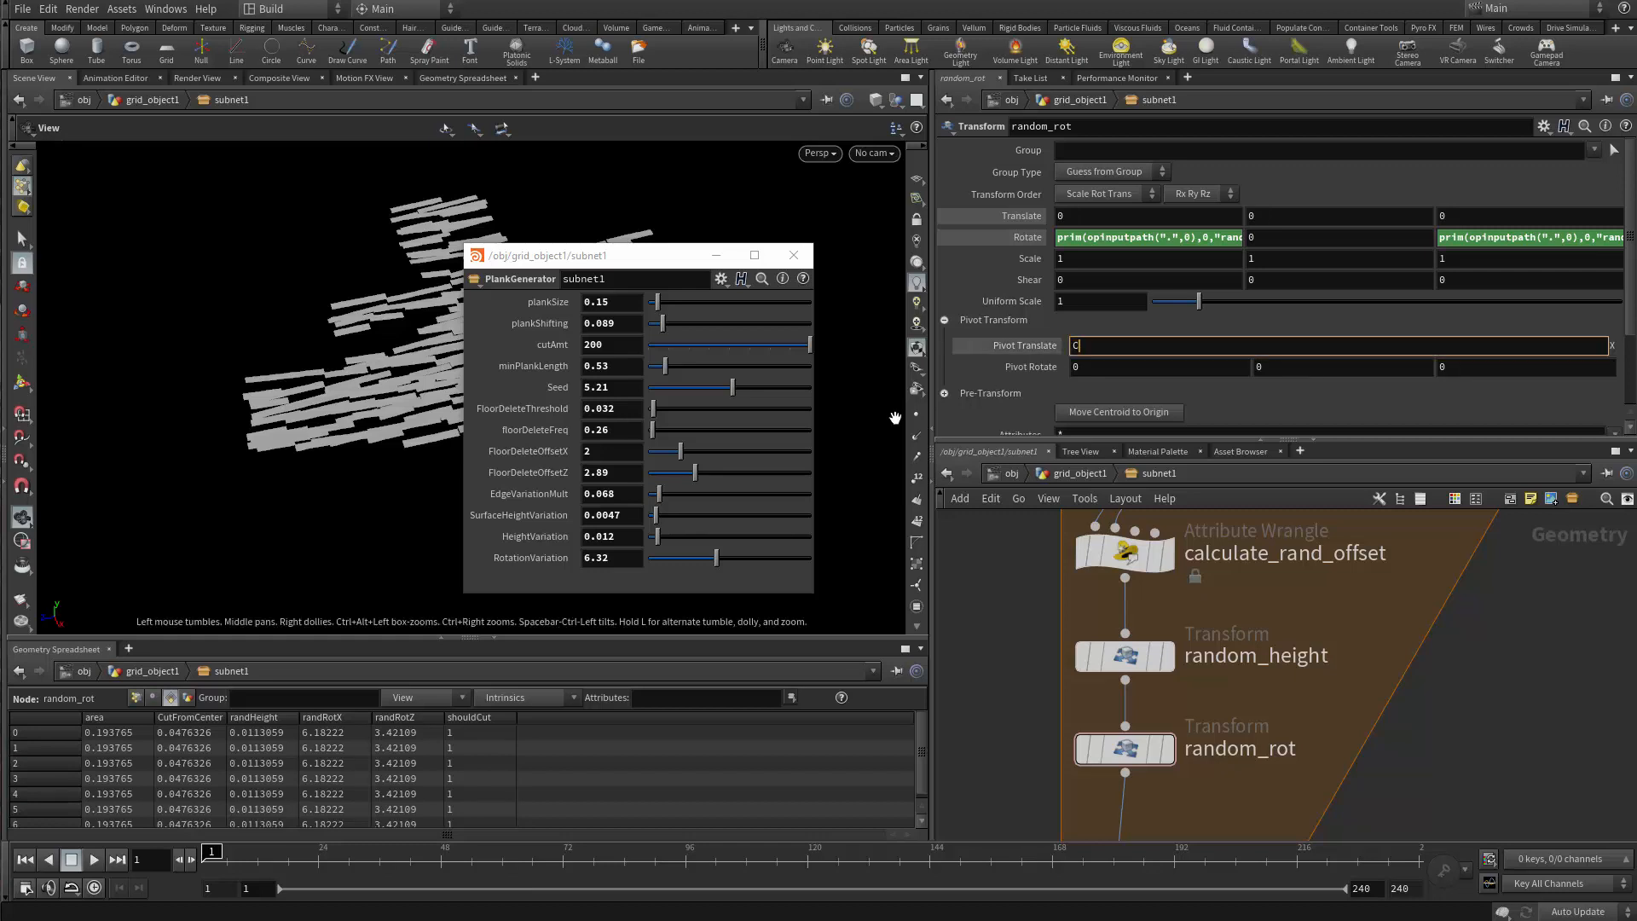
text(entroid)
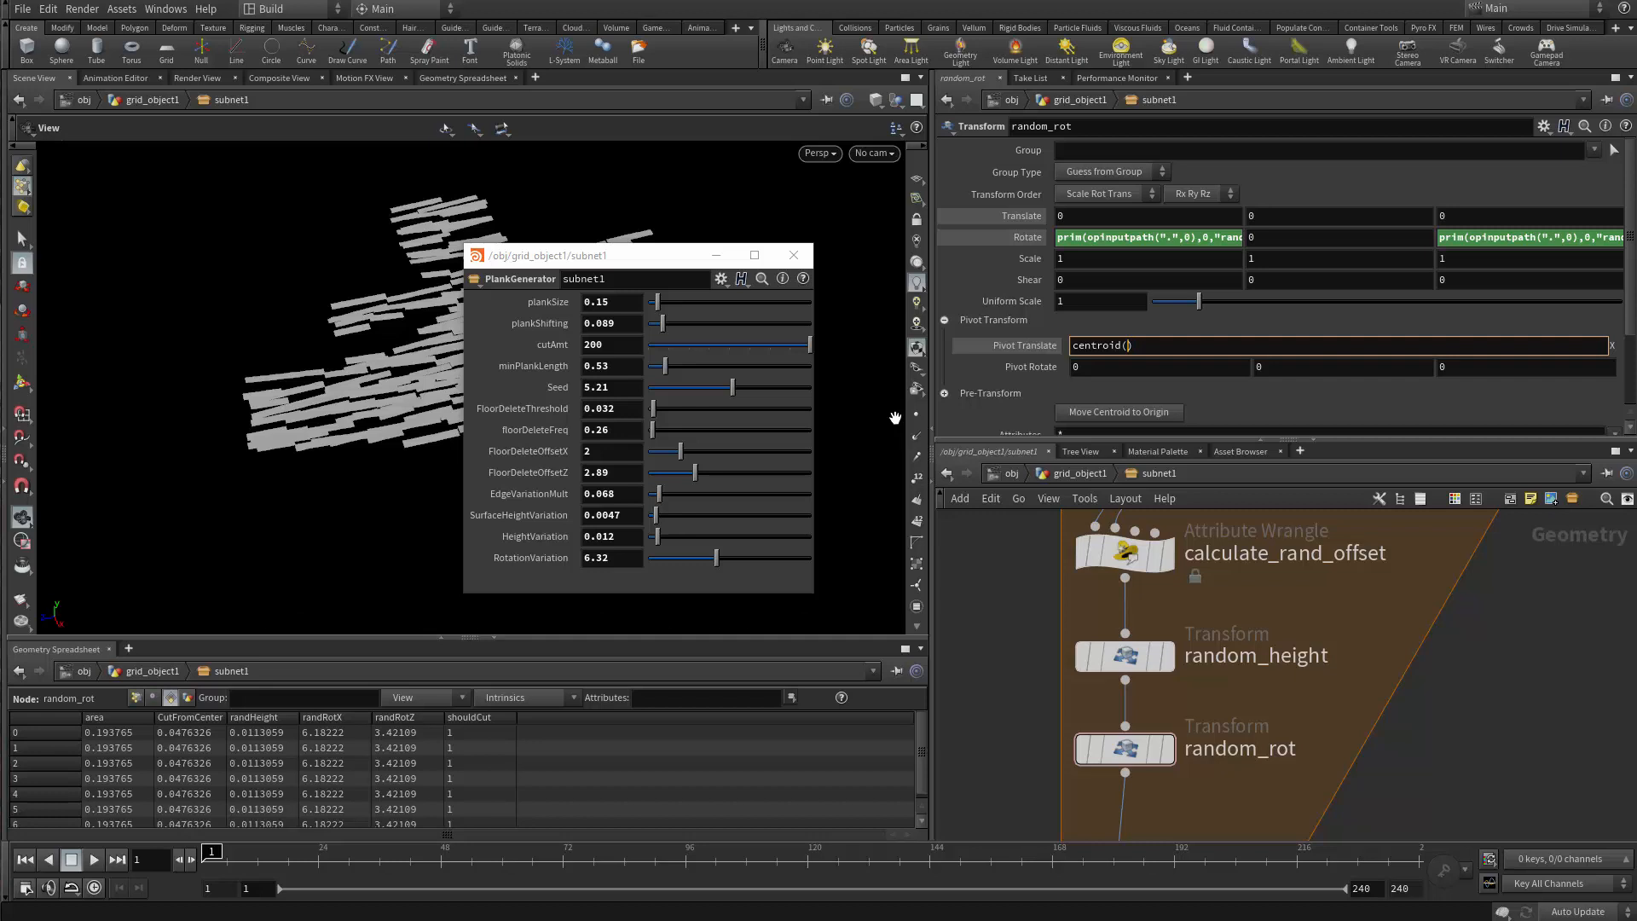
text((opinputpath(".",0)
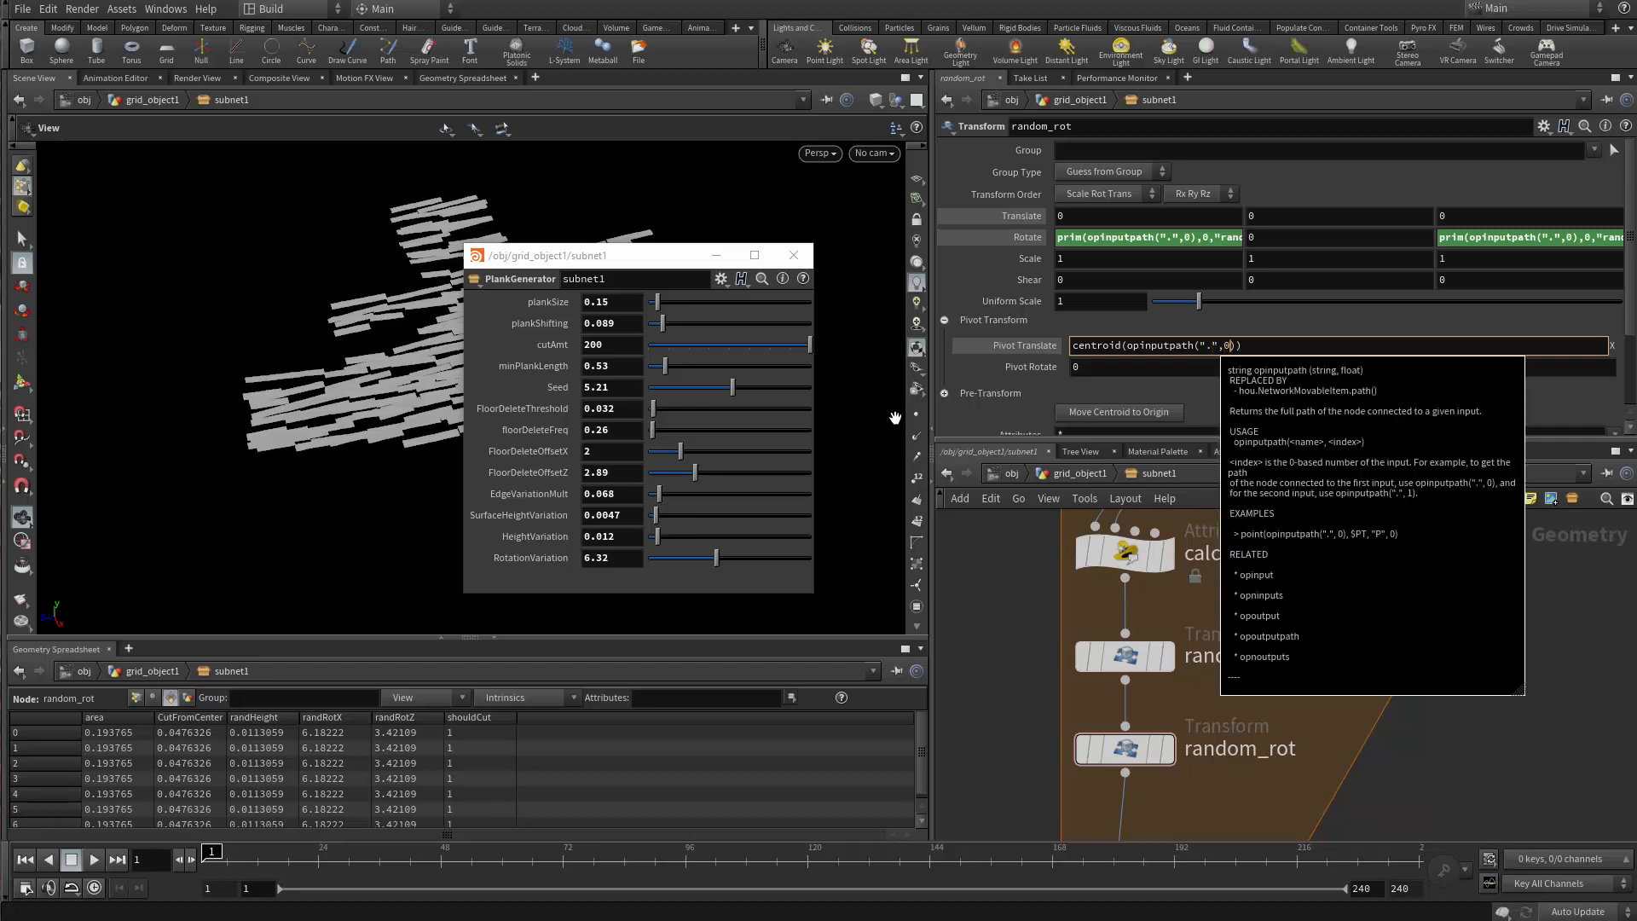
text())
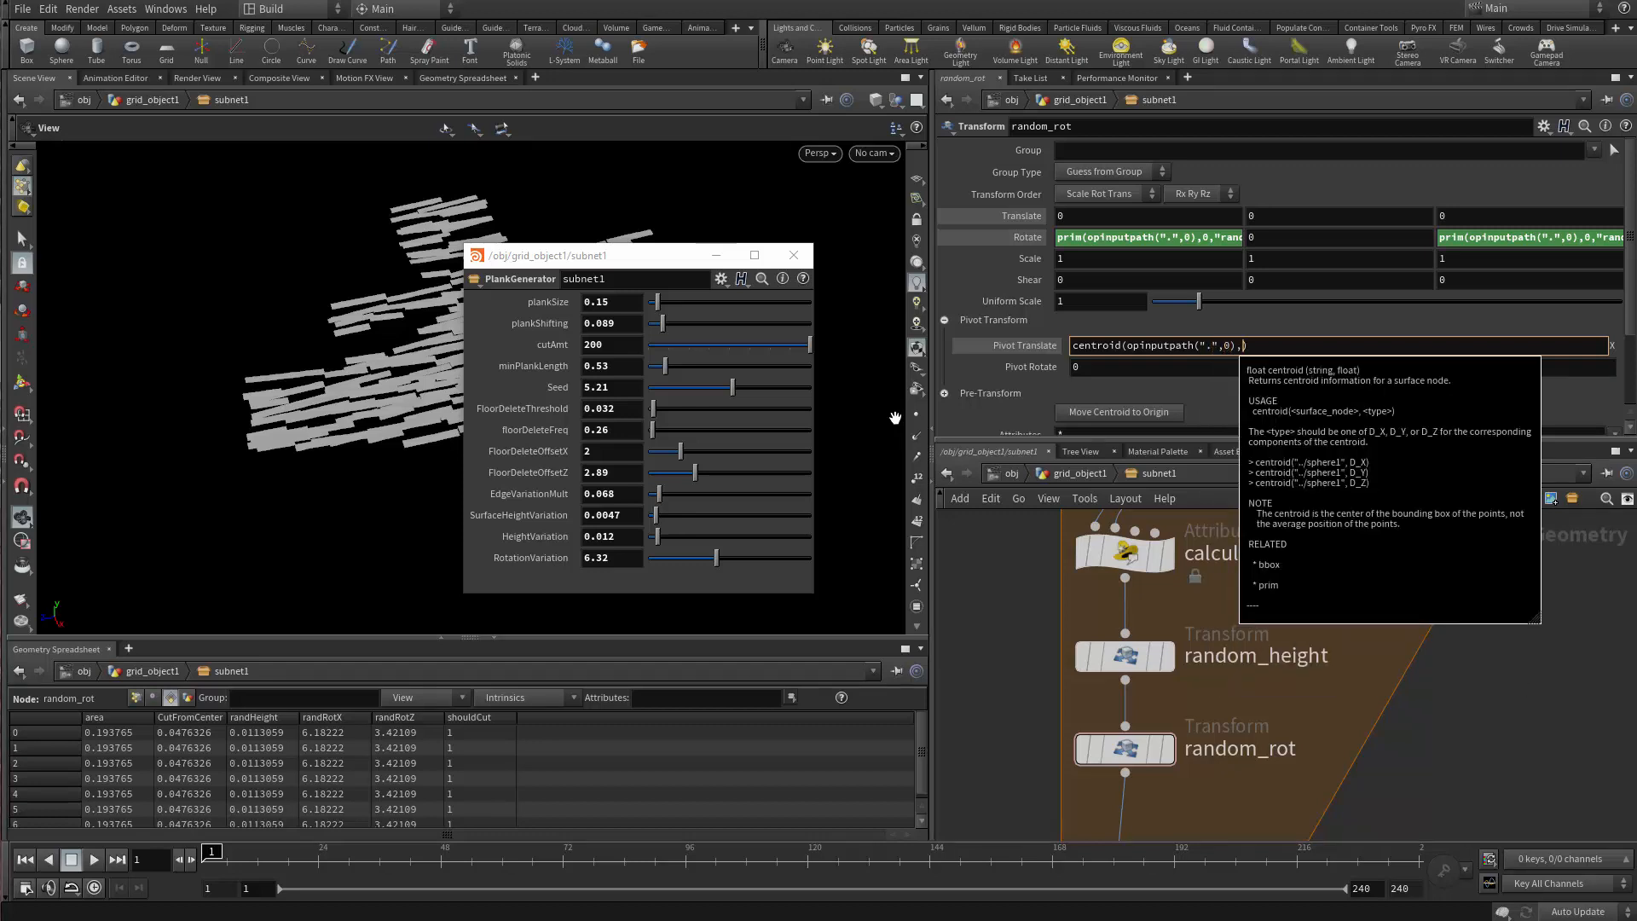
key(Return)
text(,D_X)
key(Return)
key(ctrl+c)
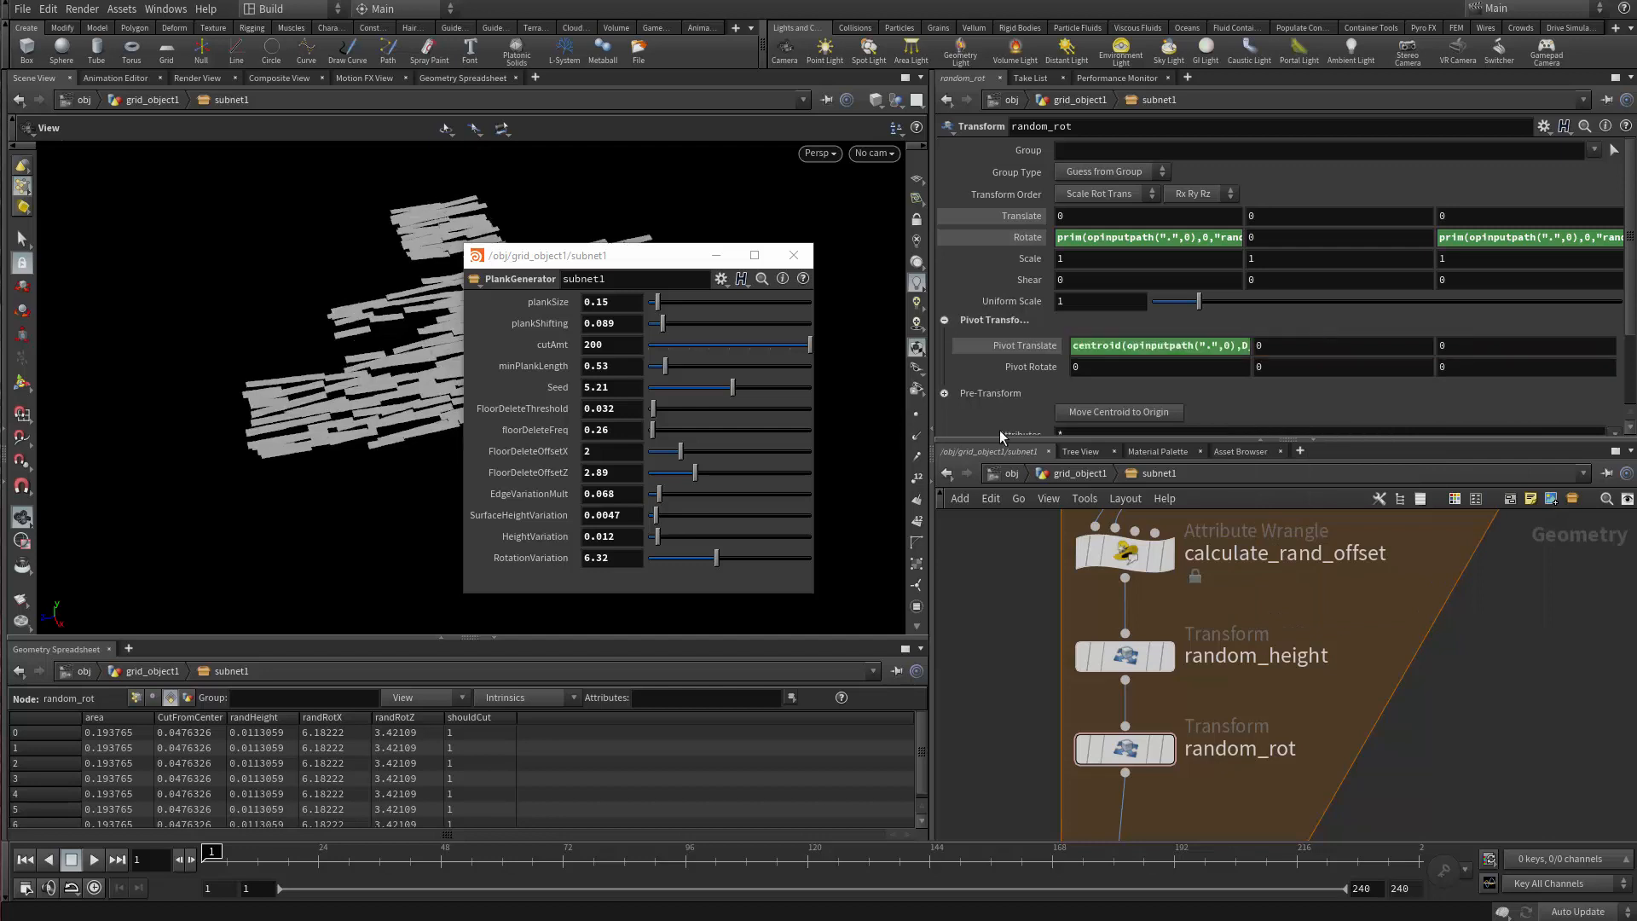
Fill random_rot's Pivot Translate Y and Z with the copied centroid expression, using the Y and Z centroid components.
click(1239, 348)
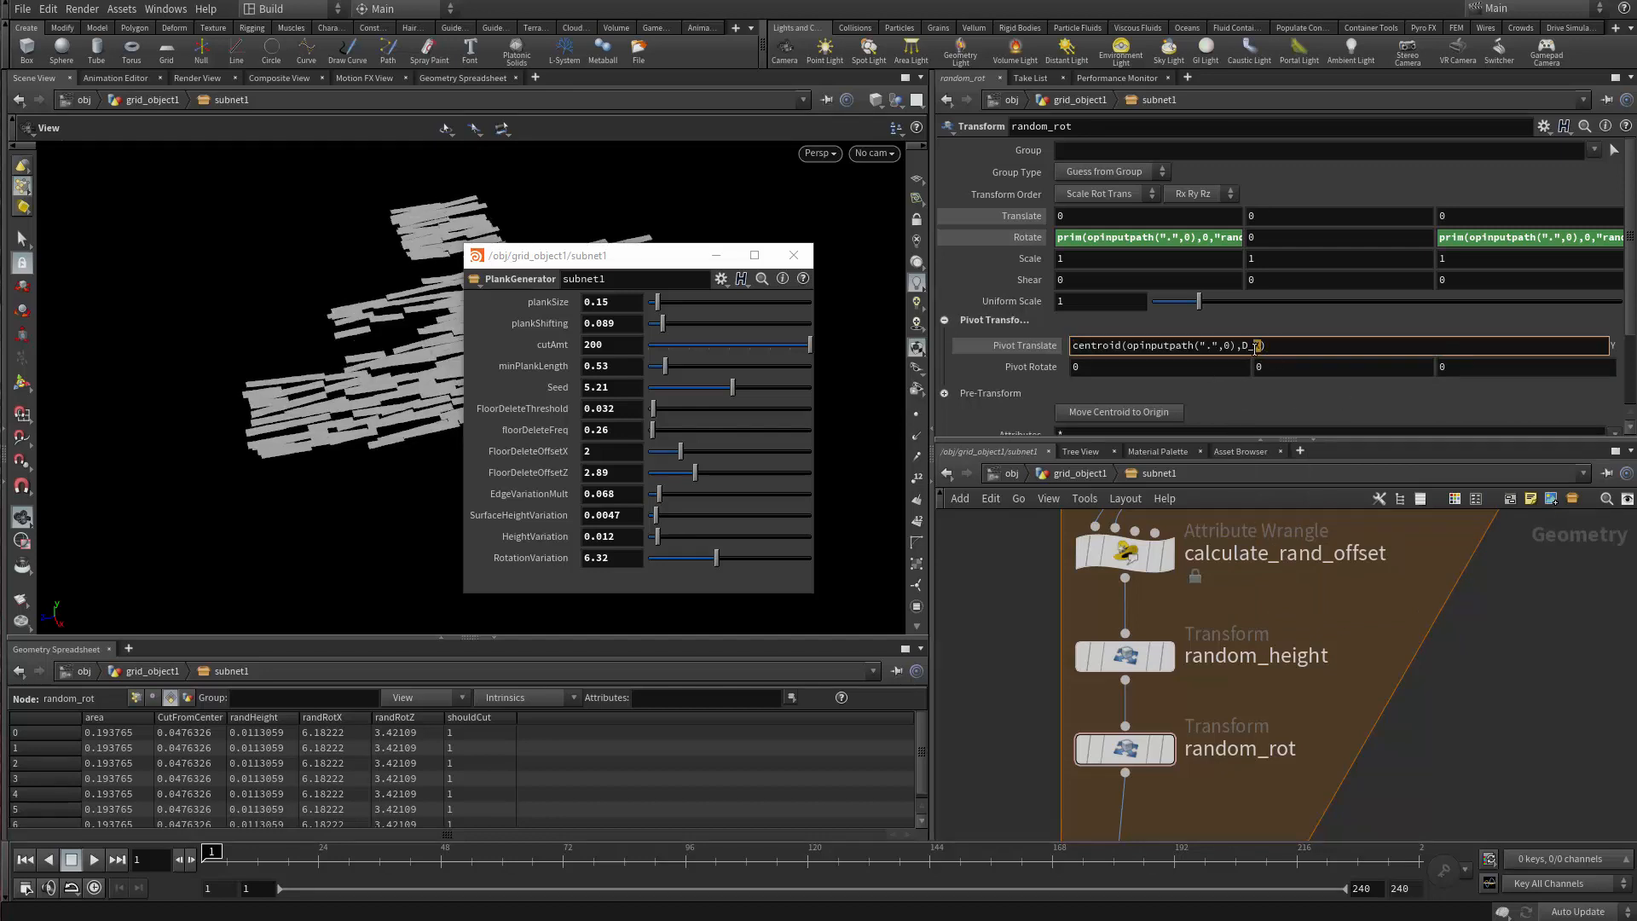
key(Return)
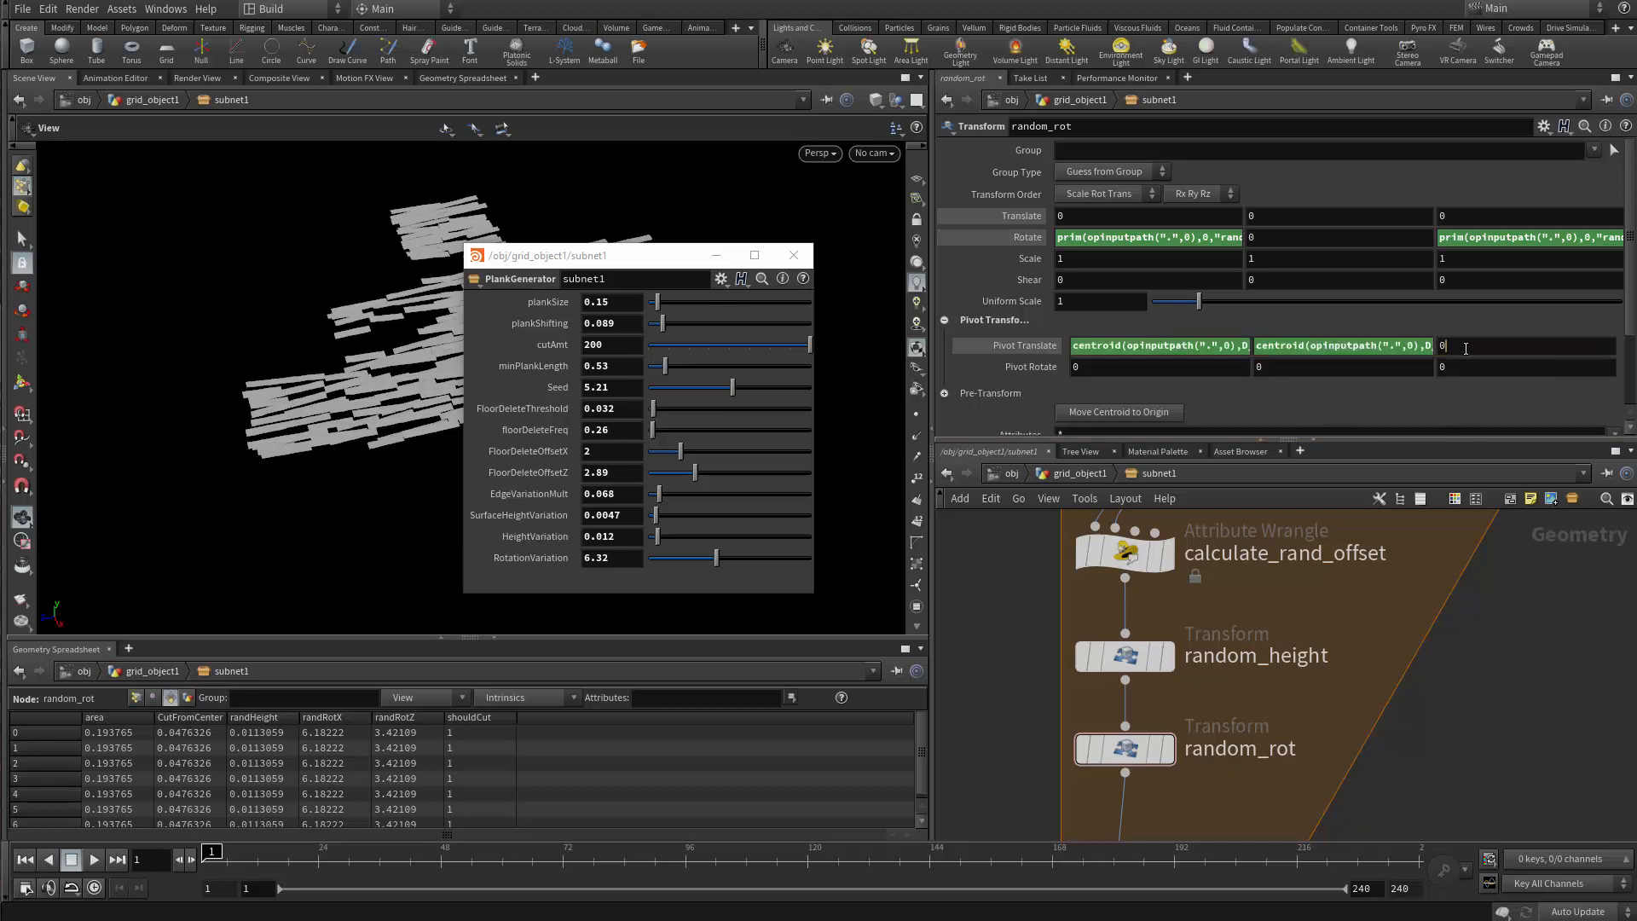
key(ctrl+v)
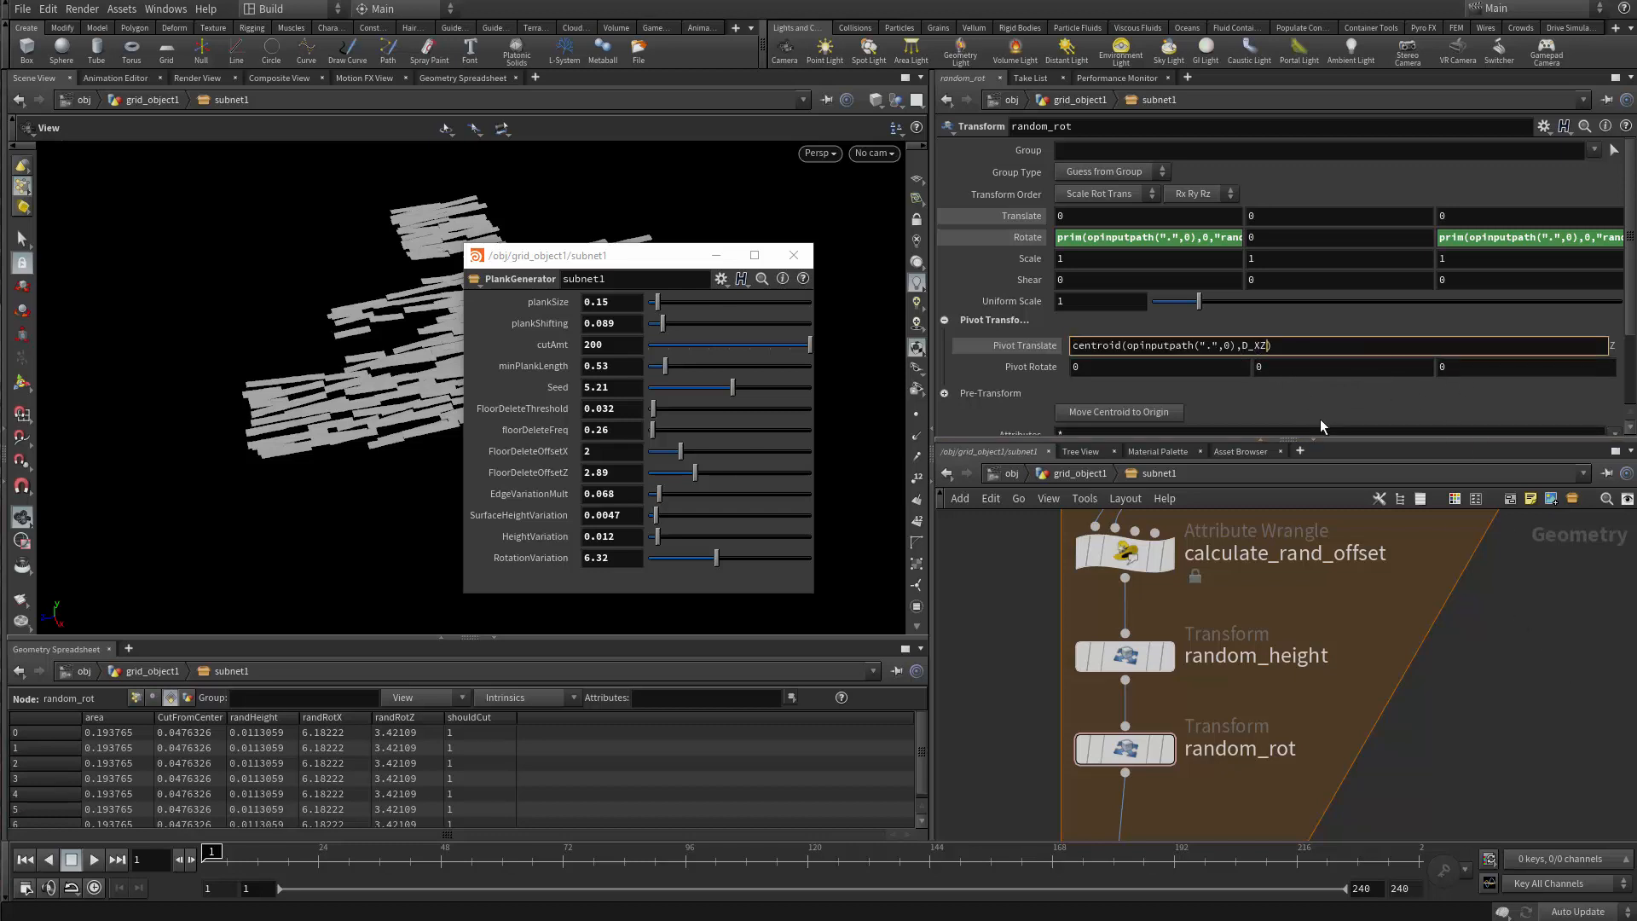
key(Return)
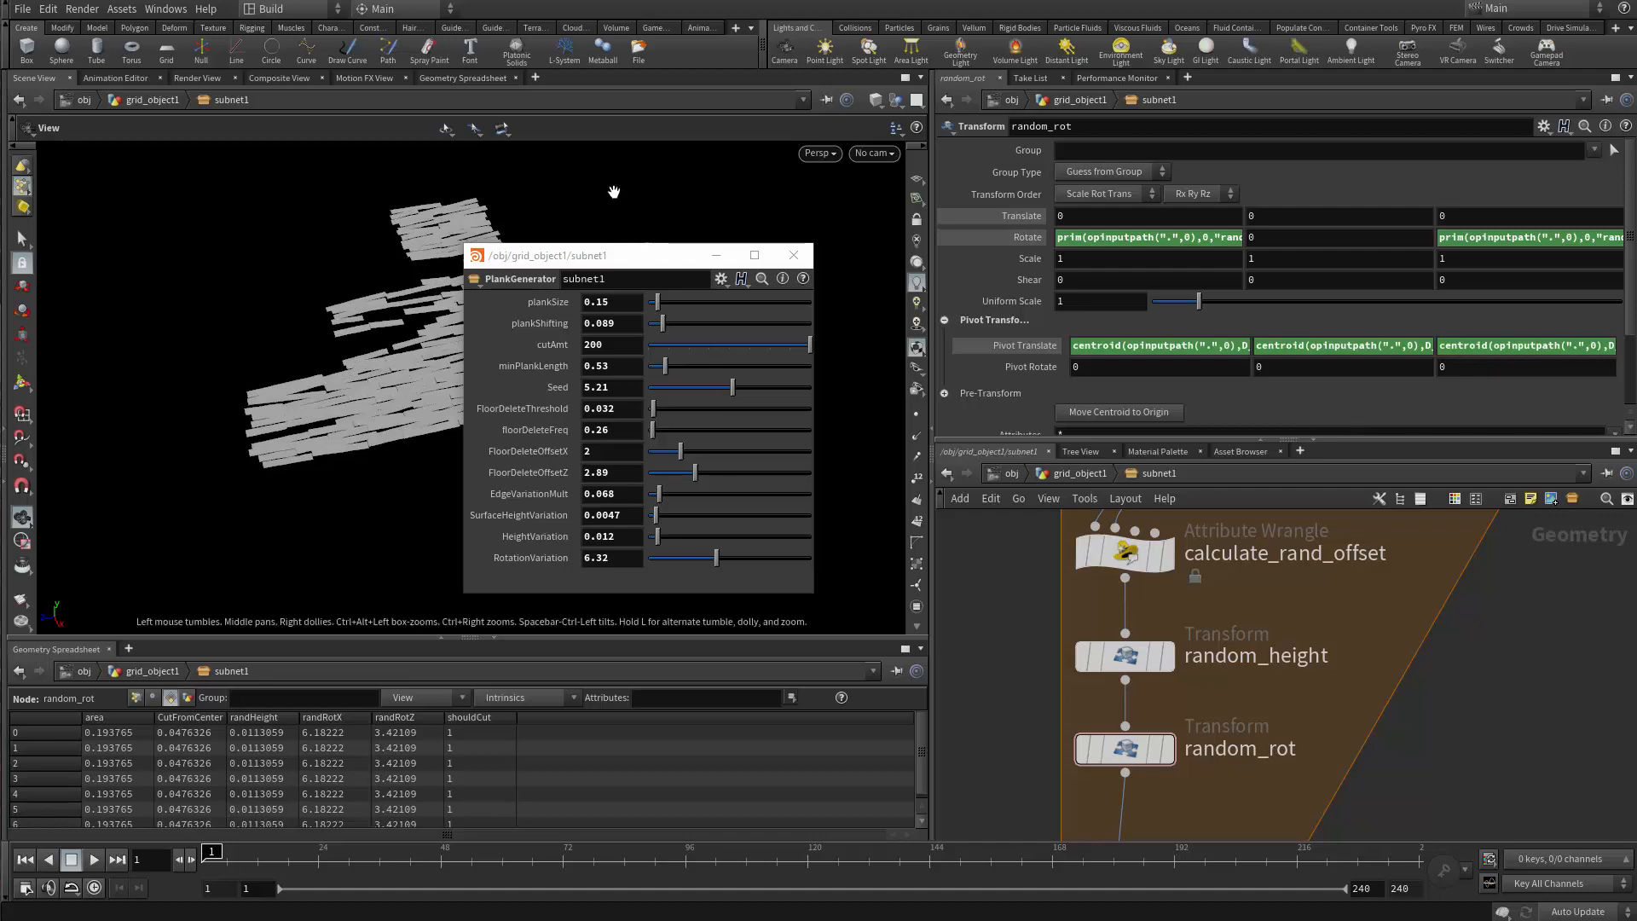
Lower the PlankGenerator's RotationVariation to 2.13 while checking the plank tilt from several angles.
drag(677, 258, 897, 210)
drag(529, 341, 477, 439)
scroll(494, 358, up, 3)
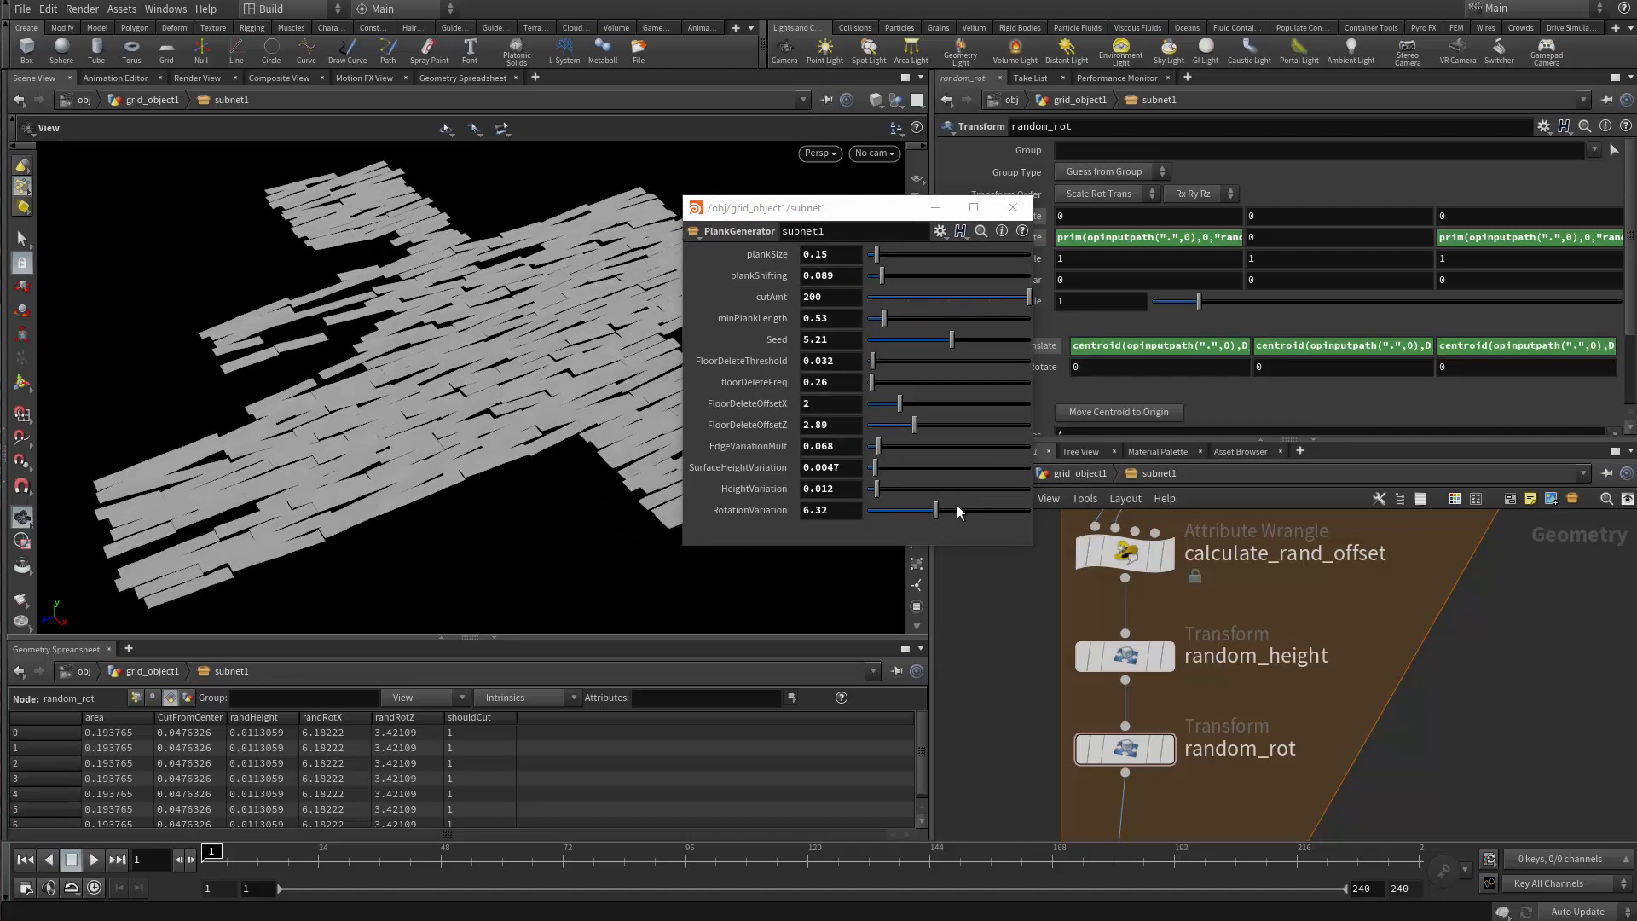
drag(956, 508, 891, 510)
drag(325, 504, 505, 414)
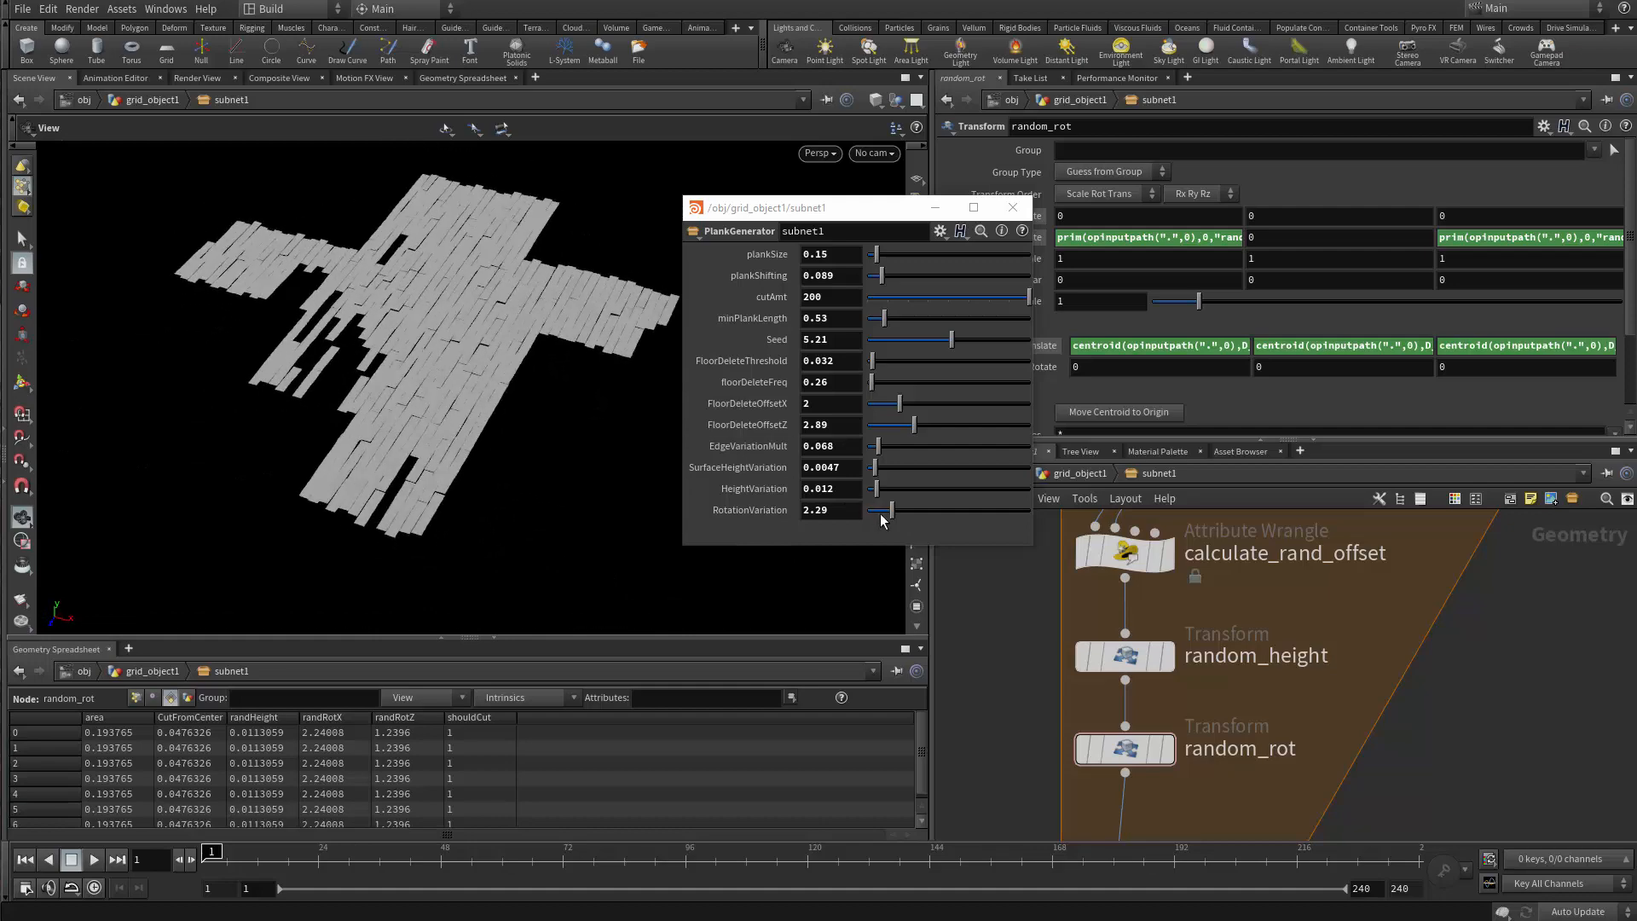
drag(882, 516, 892, 520)
drag(508, 477, 461, 424)
right_drag(460, 424, 406, 522)
drag(406, 522, 401, 453)
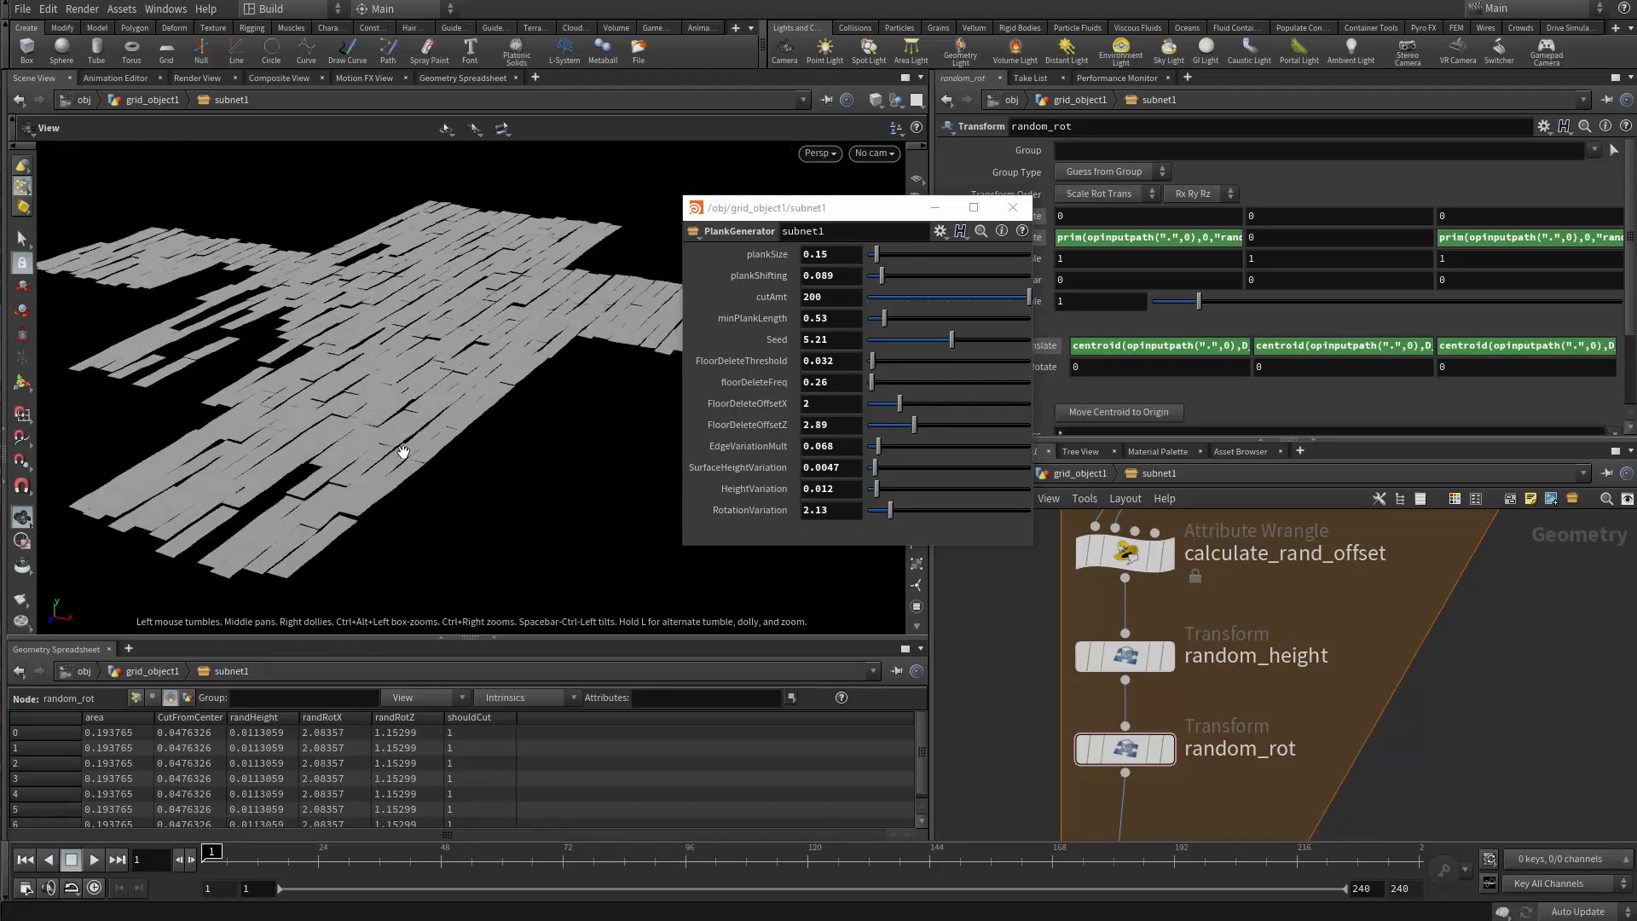
right_drag(402, 452, 314, 478)
drag(315, 478, 300, 454)
Insert a UV Project node between random_height and random_rot and display its output.
mouse_move(1235, 732)
middle_down()
mouse_move(1247, 638)
mouse_move(1211, 636)
mouse_move(1220, 689)
mouse_move(1256, 566)
mouse_move(1193, 615)
mouse_move(1178, 673)
middle_up()
scroll(1220, 688, down, 1)
key(Tab)
text(UVPRO)
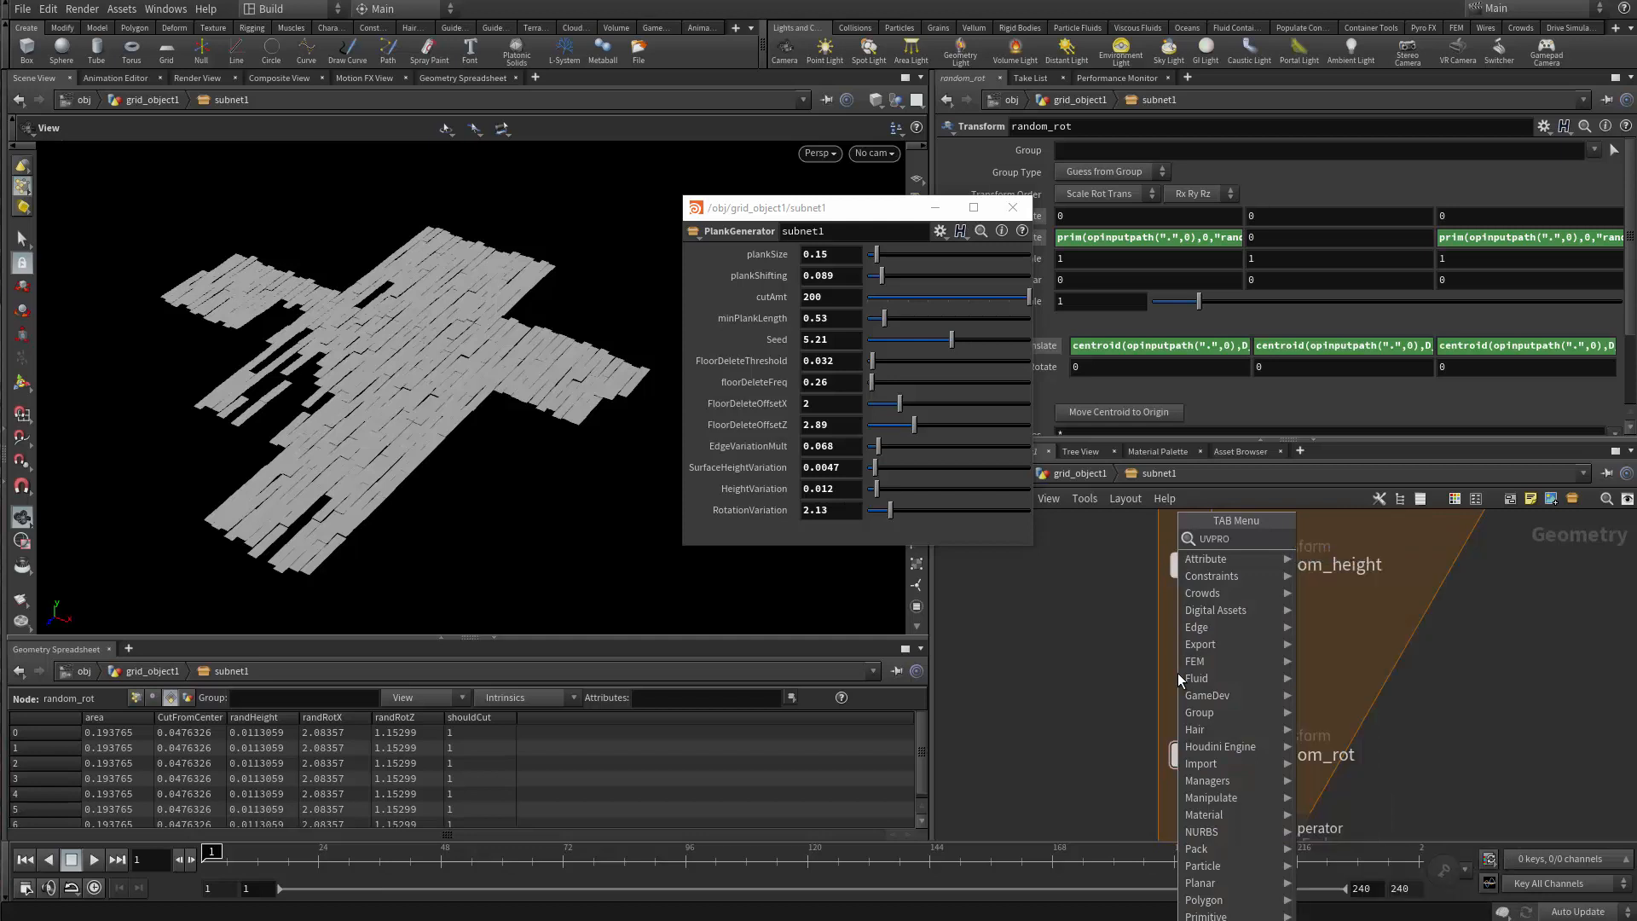
key(Return)
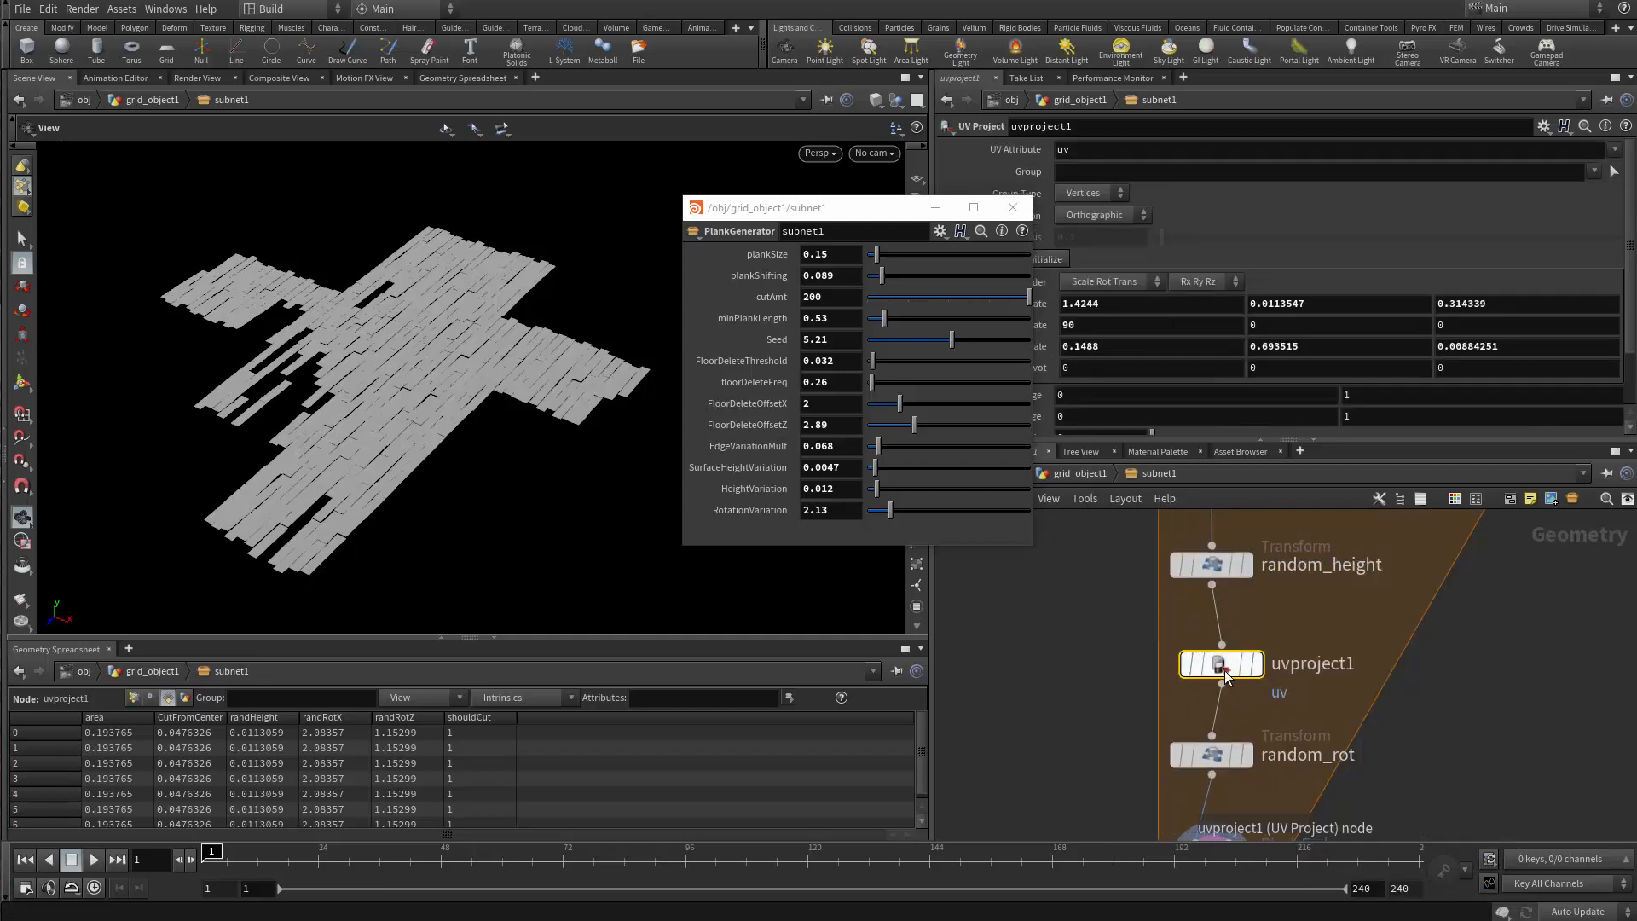
click(1220, 668)
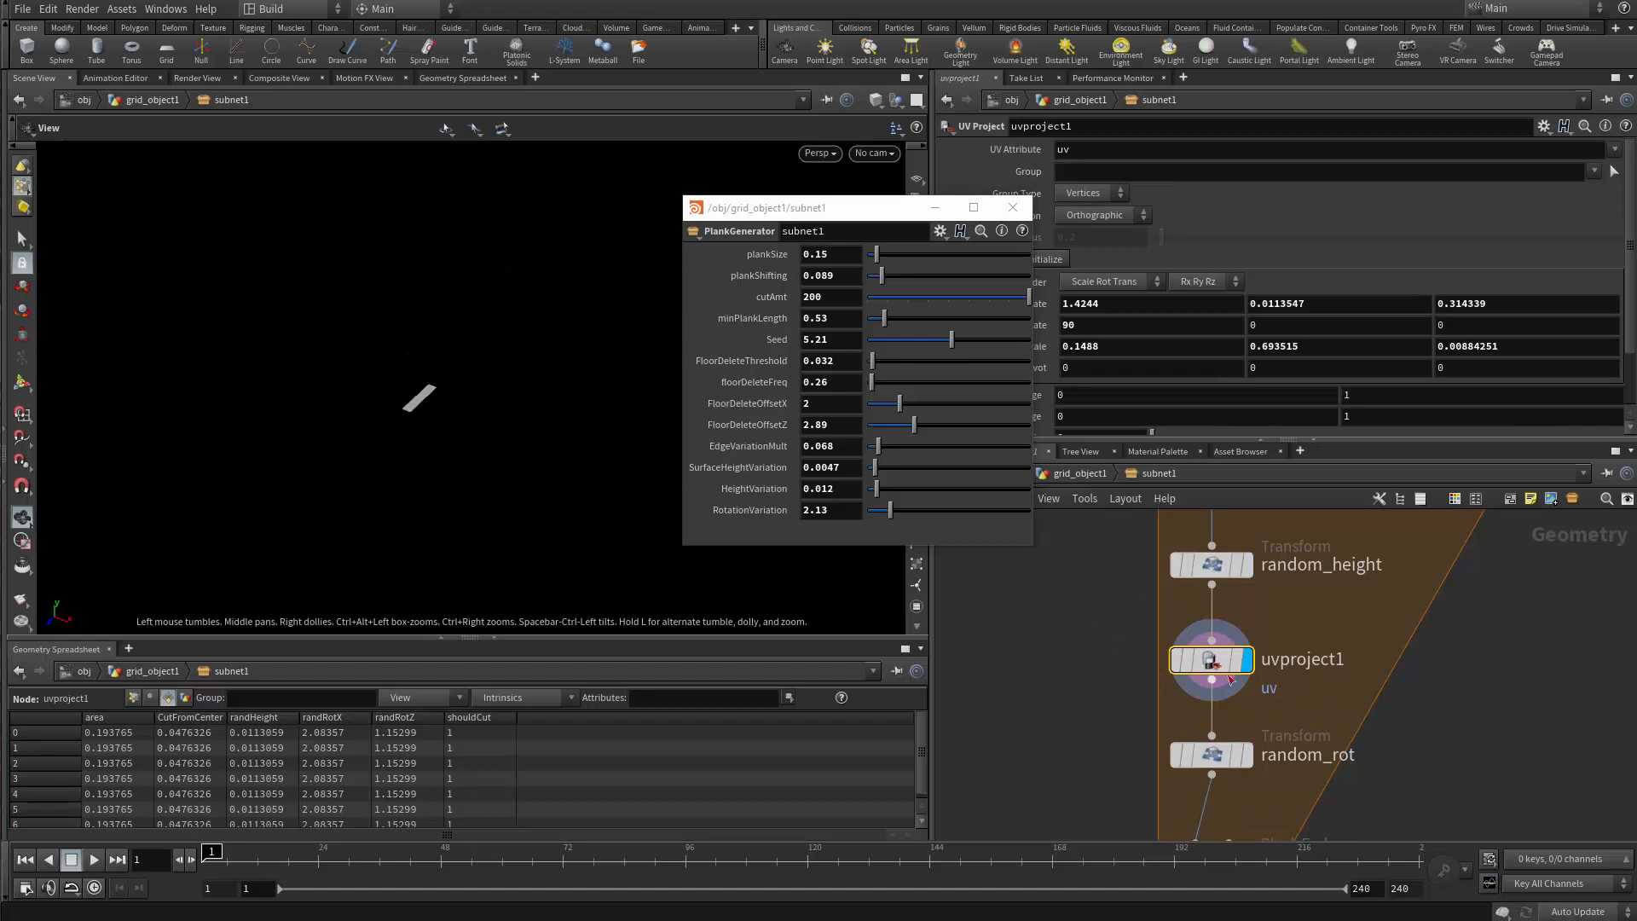
Switch the viewport to the UV view and set uvproject1's scale to 1, 1, 1.
key(space+5)
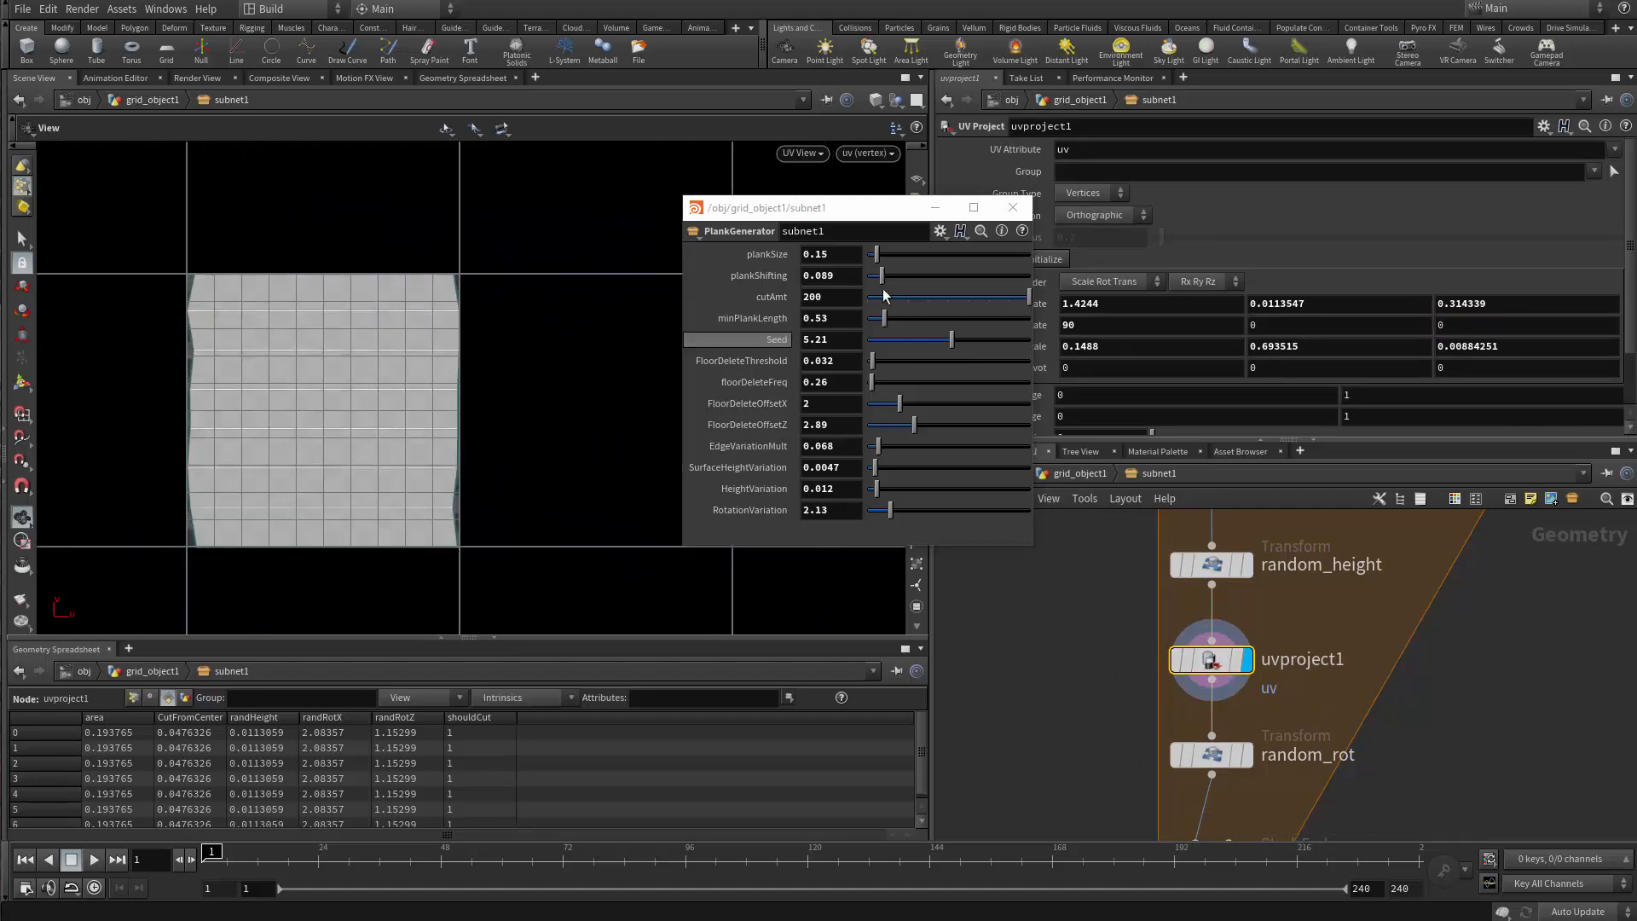
drag(853, 210, 654, 394)
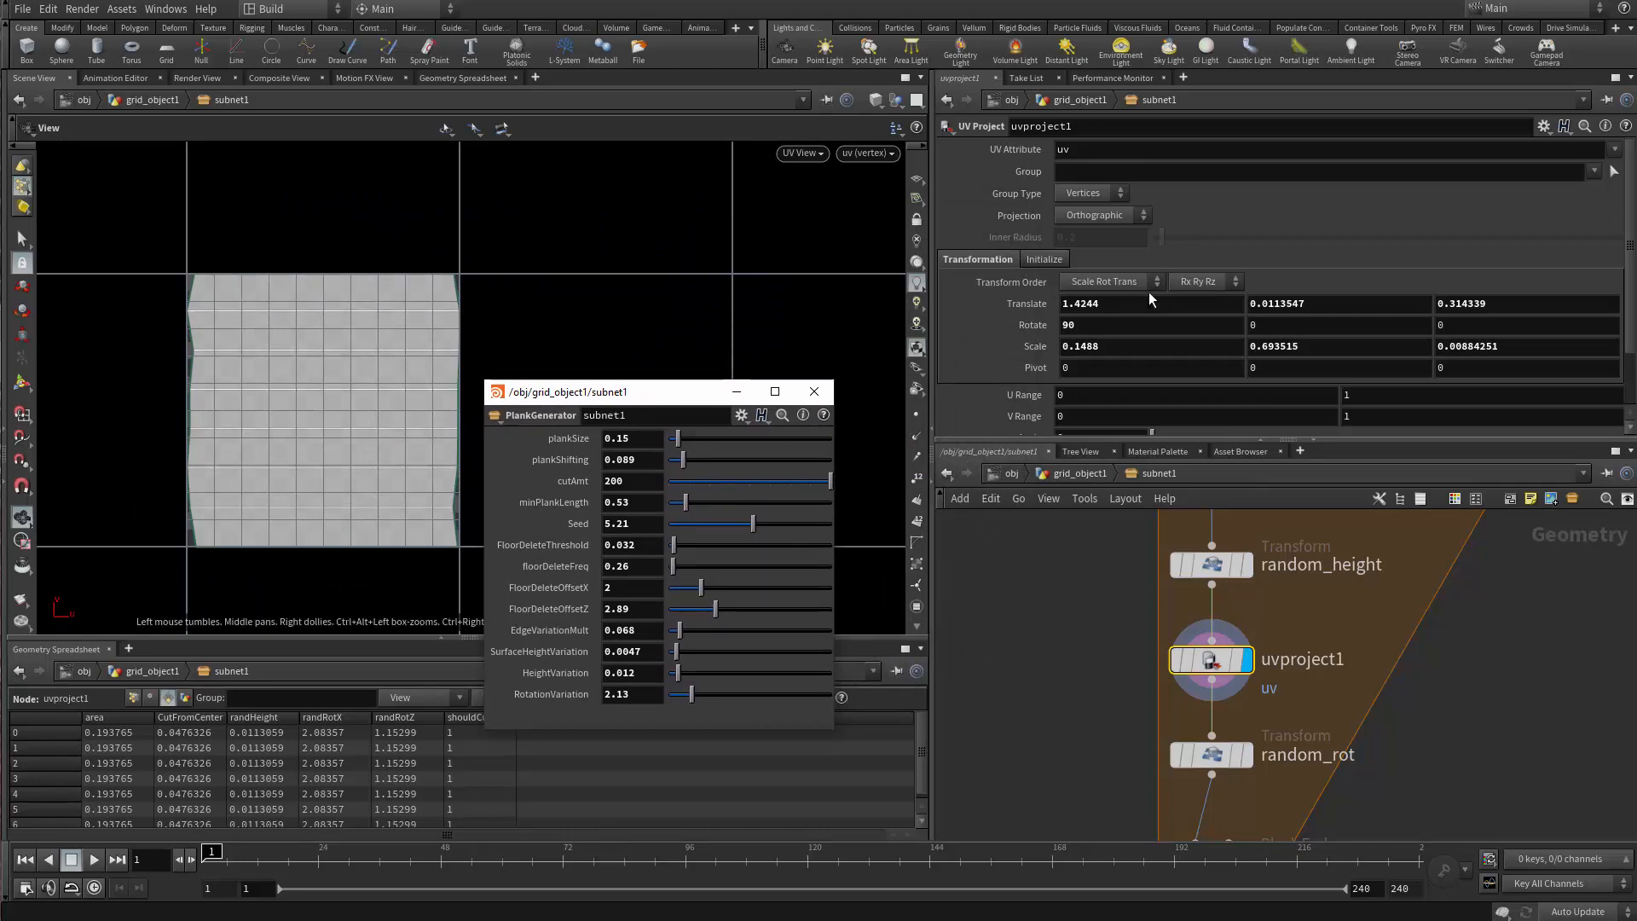
scroll(1295, 381, down, 1)
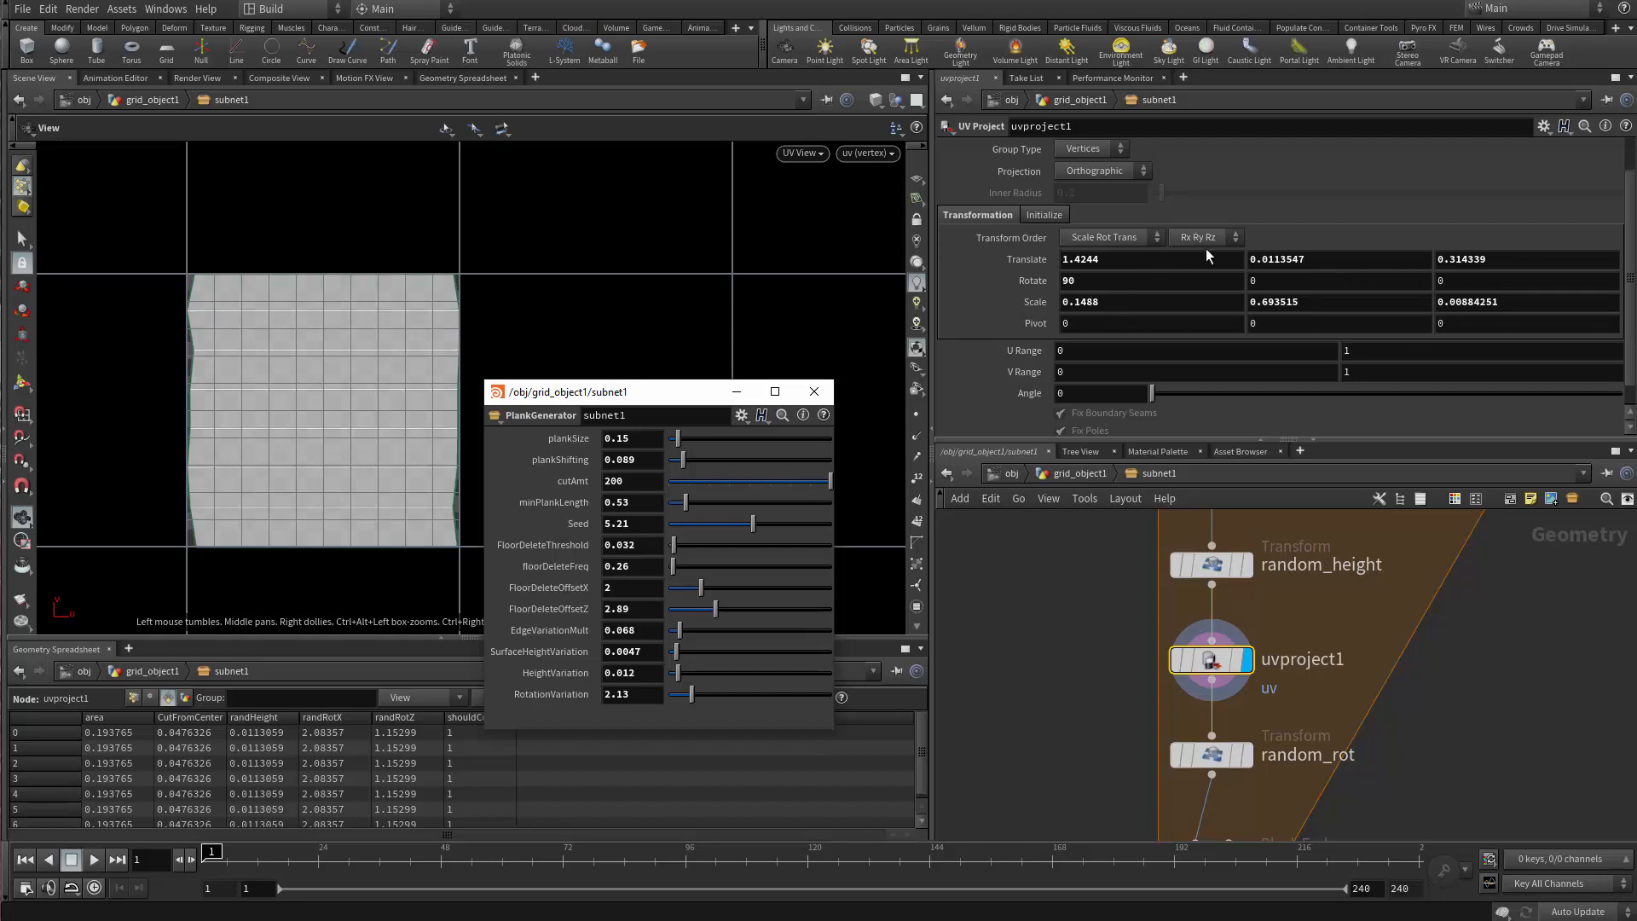
click(1151, 301)
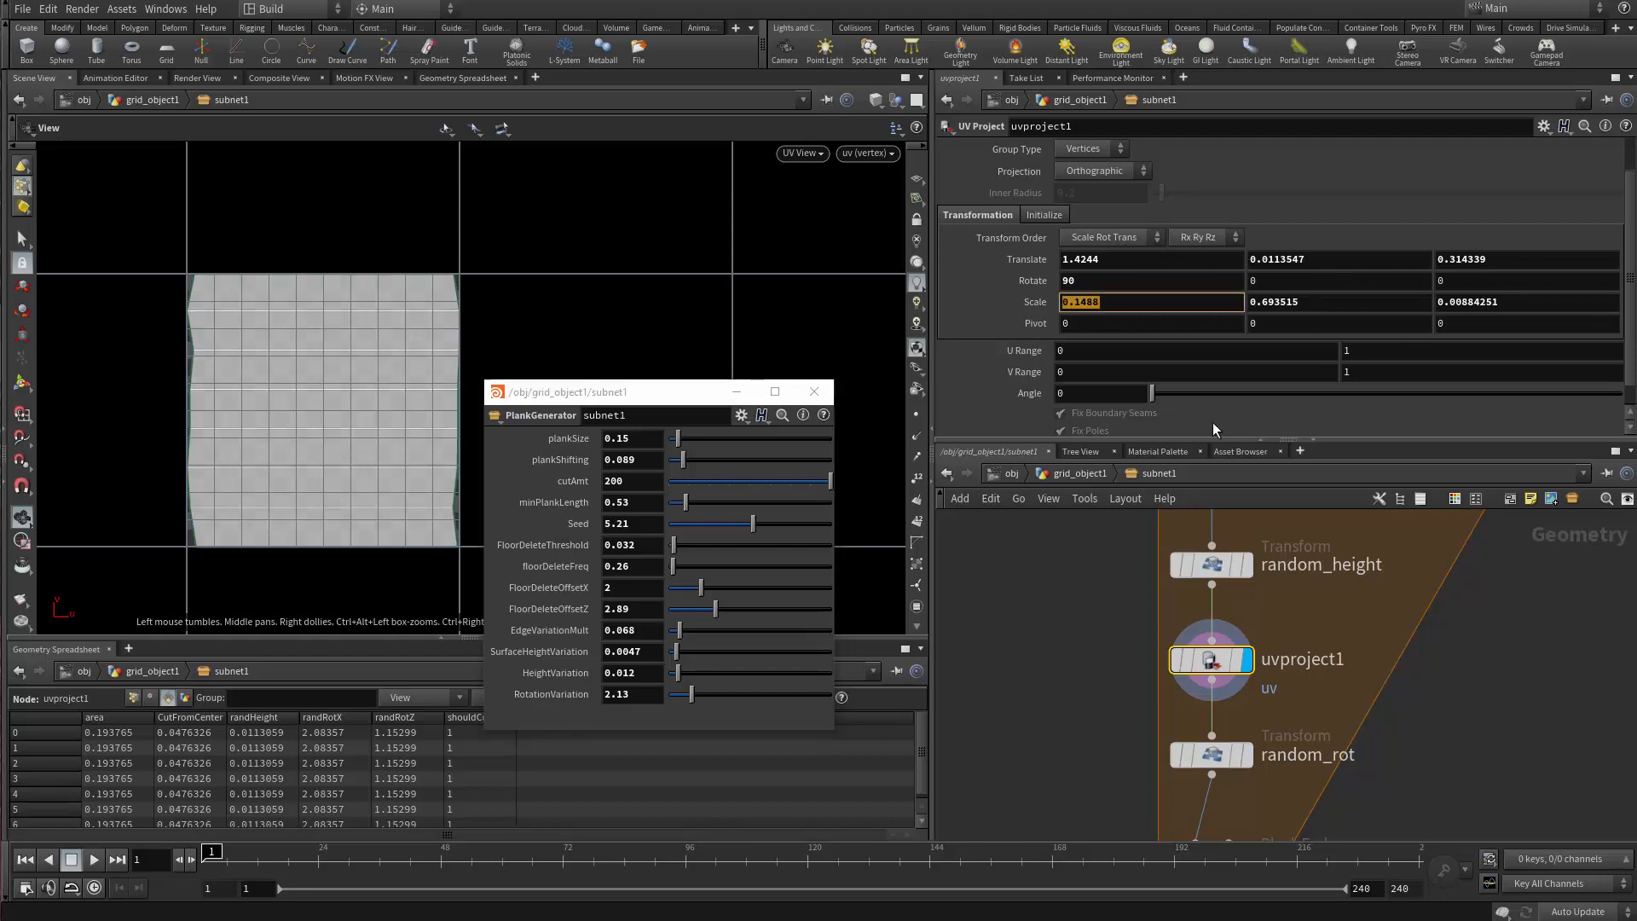
text(1)
key(Tab)
text(1)
key(Tab)
text(1)
key(Return)
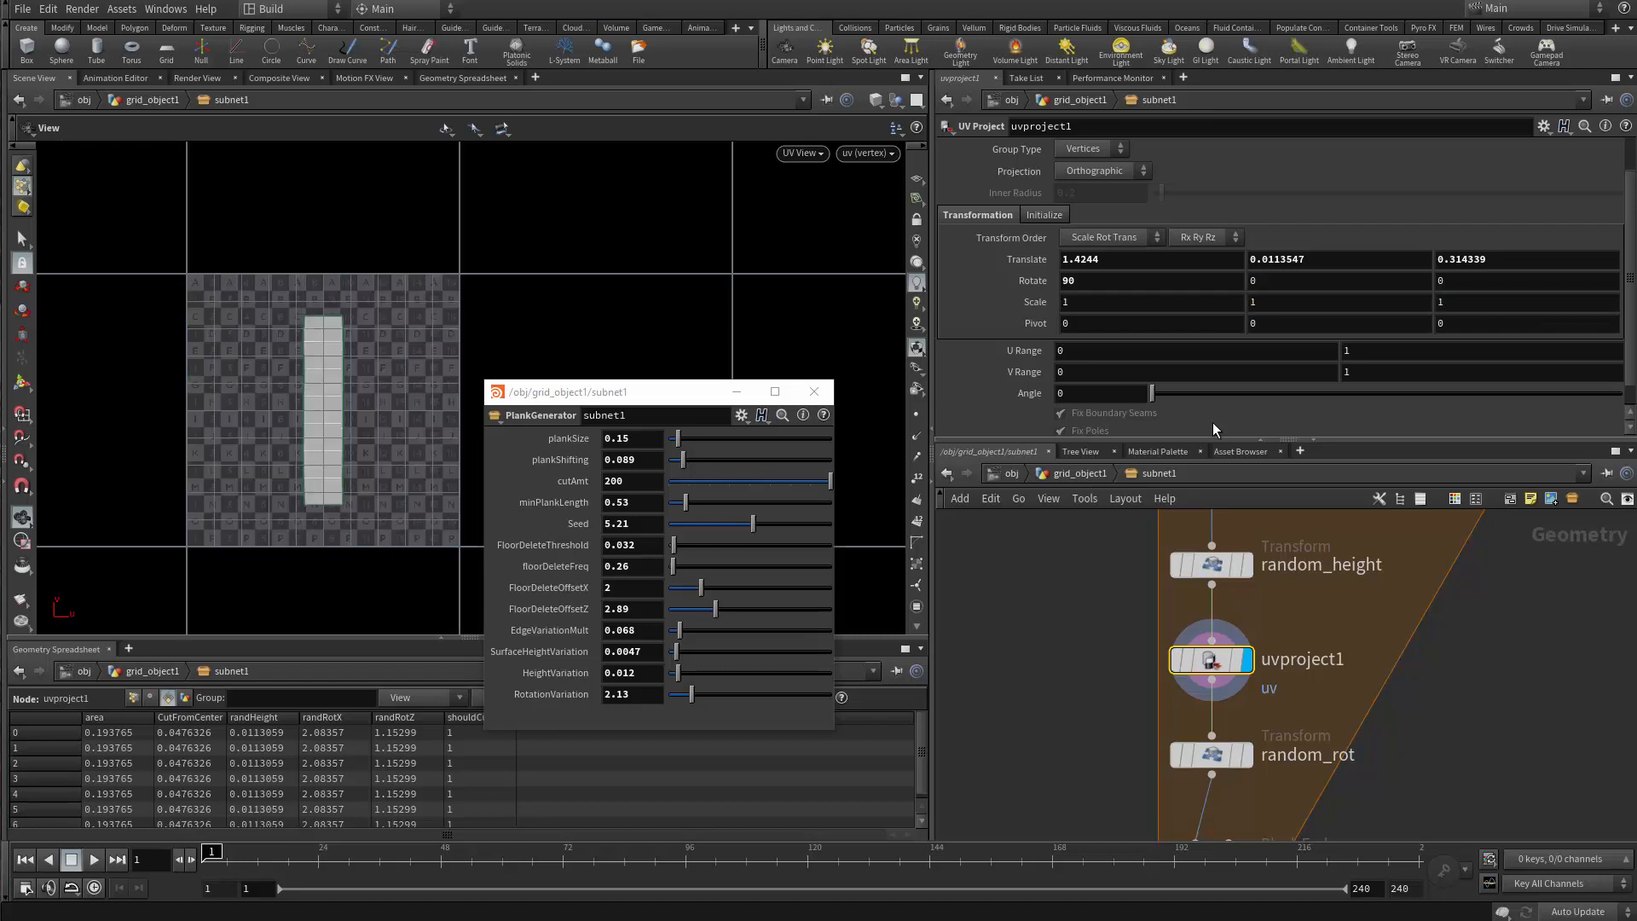
Add a UV Layout node after the varation_uv_and_extrude_end block and display its output.
scroll(1278, 638, down, 2)
middle_drag(1341, 757, 1316, 692)
scroll(1316, 692, up, 1)
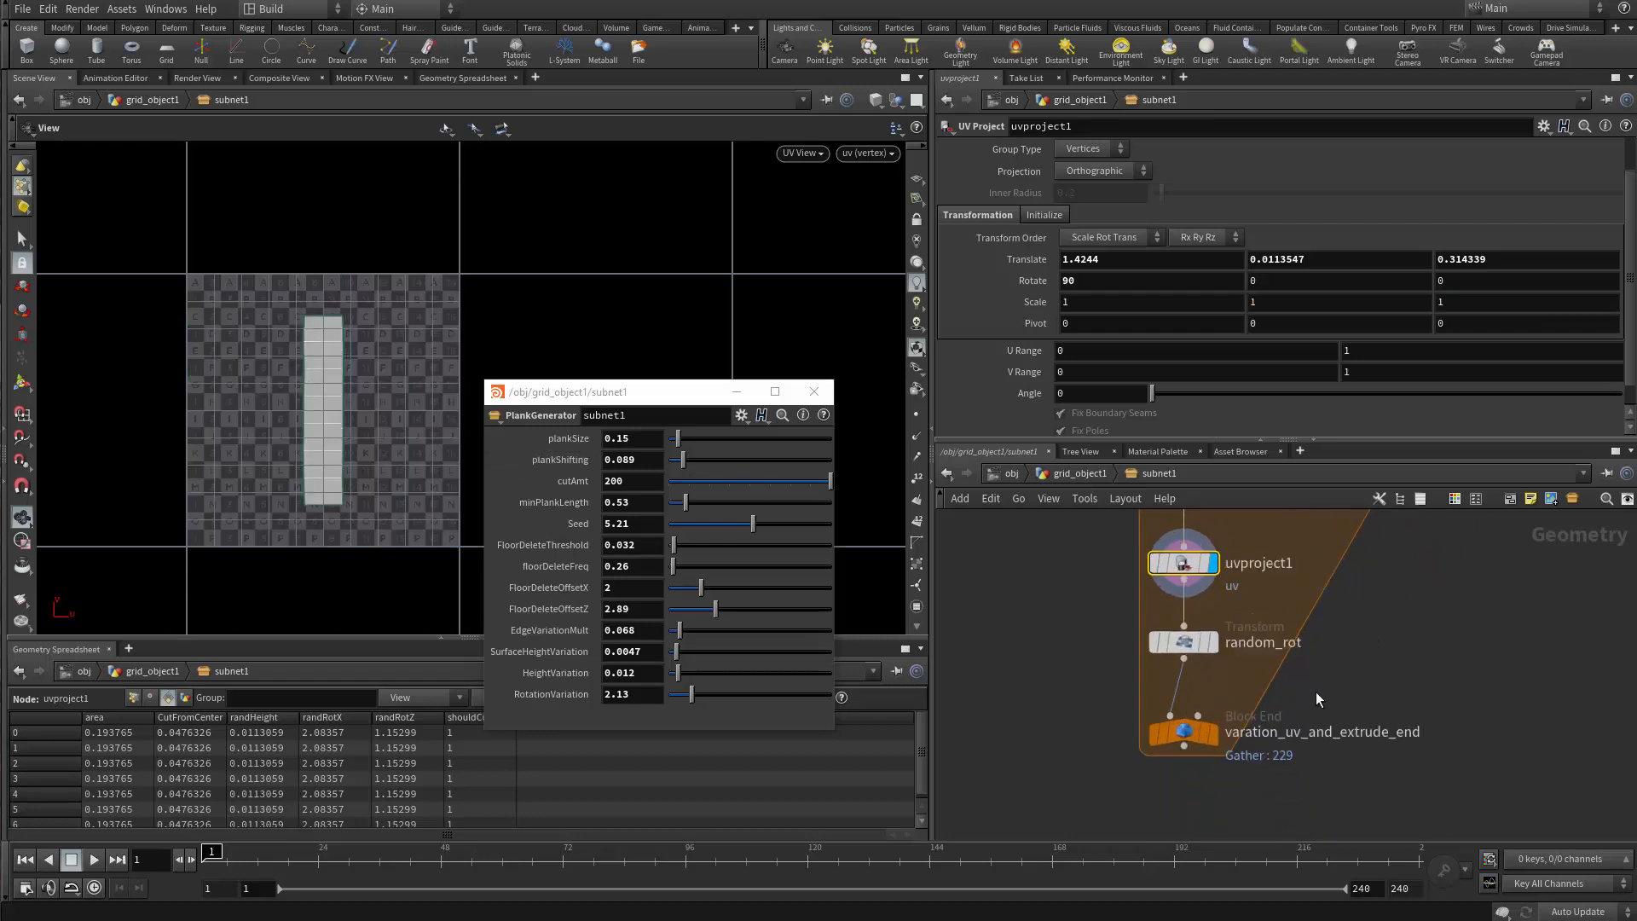
scroll(1236, 757, up, 1)
middle_drag(1236, 757, 1199, 762)
key(Tab)
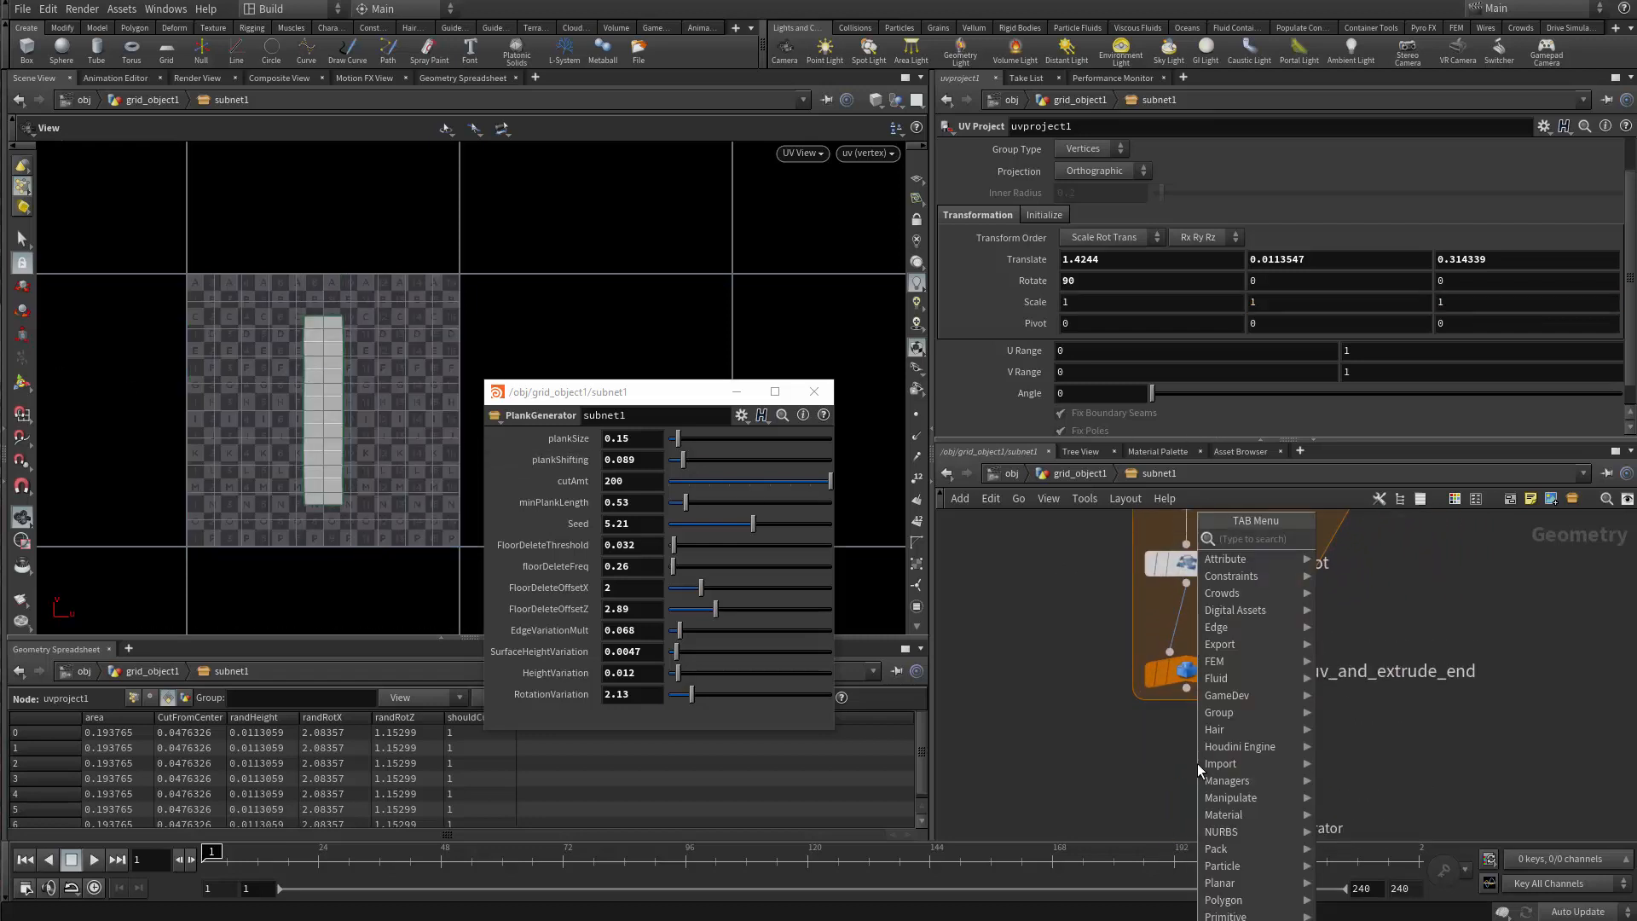
text(LAY)
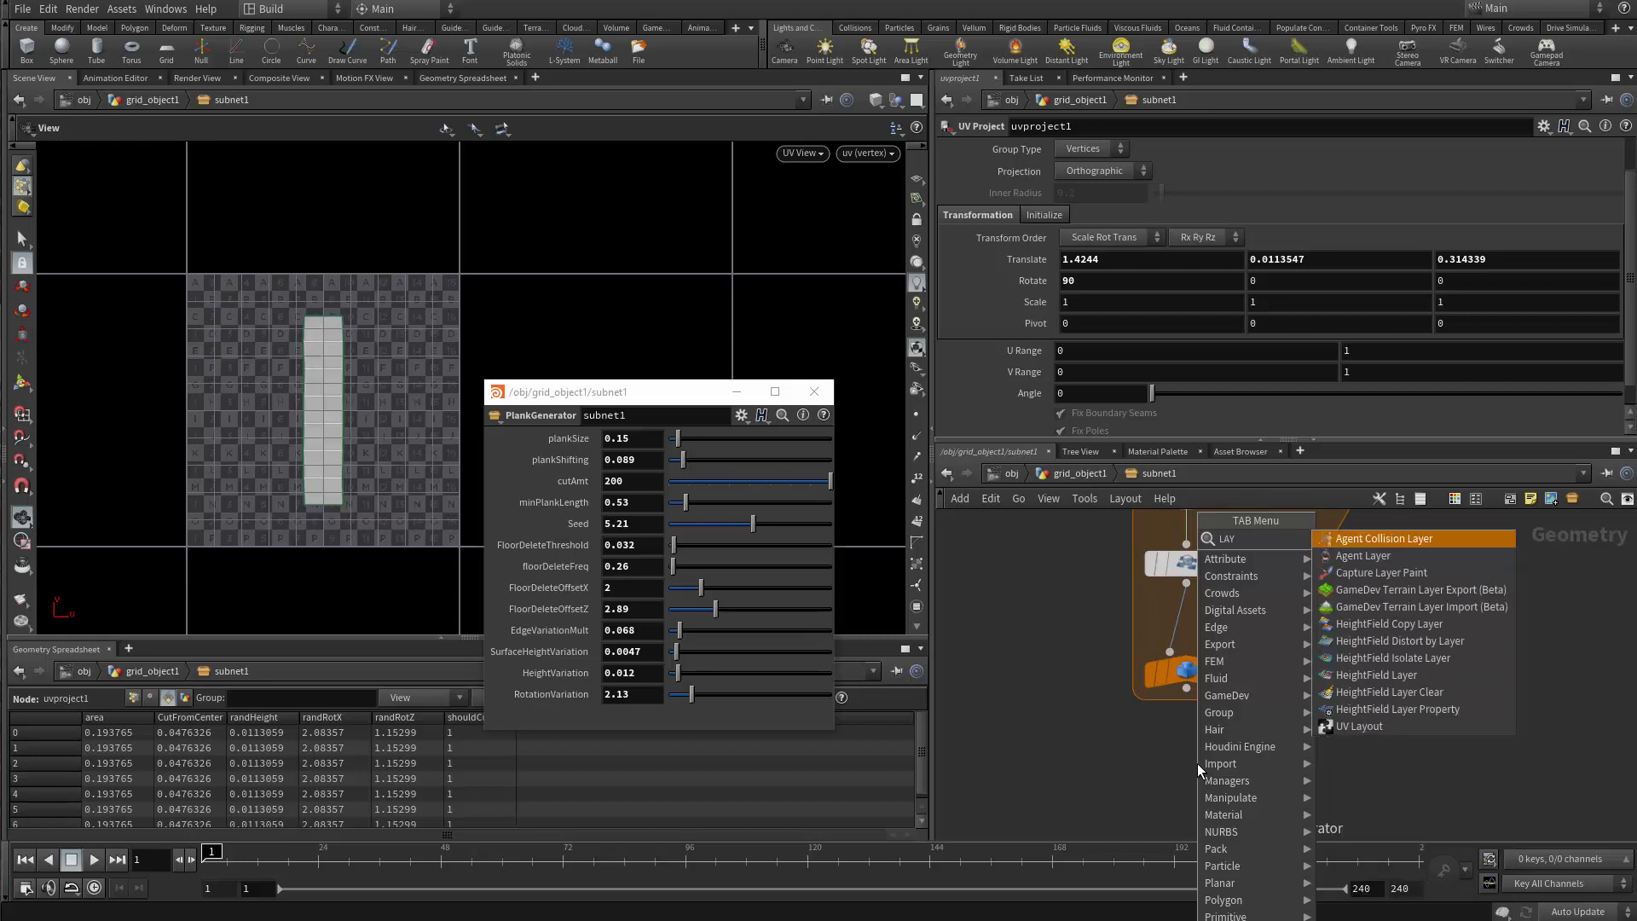
key(Down)
key(Down)
key(Down)
key(Down)
key(Down)
key(Down)
key(Down)
key(Down)
key(Down)
key(Down)
key(Return)
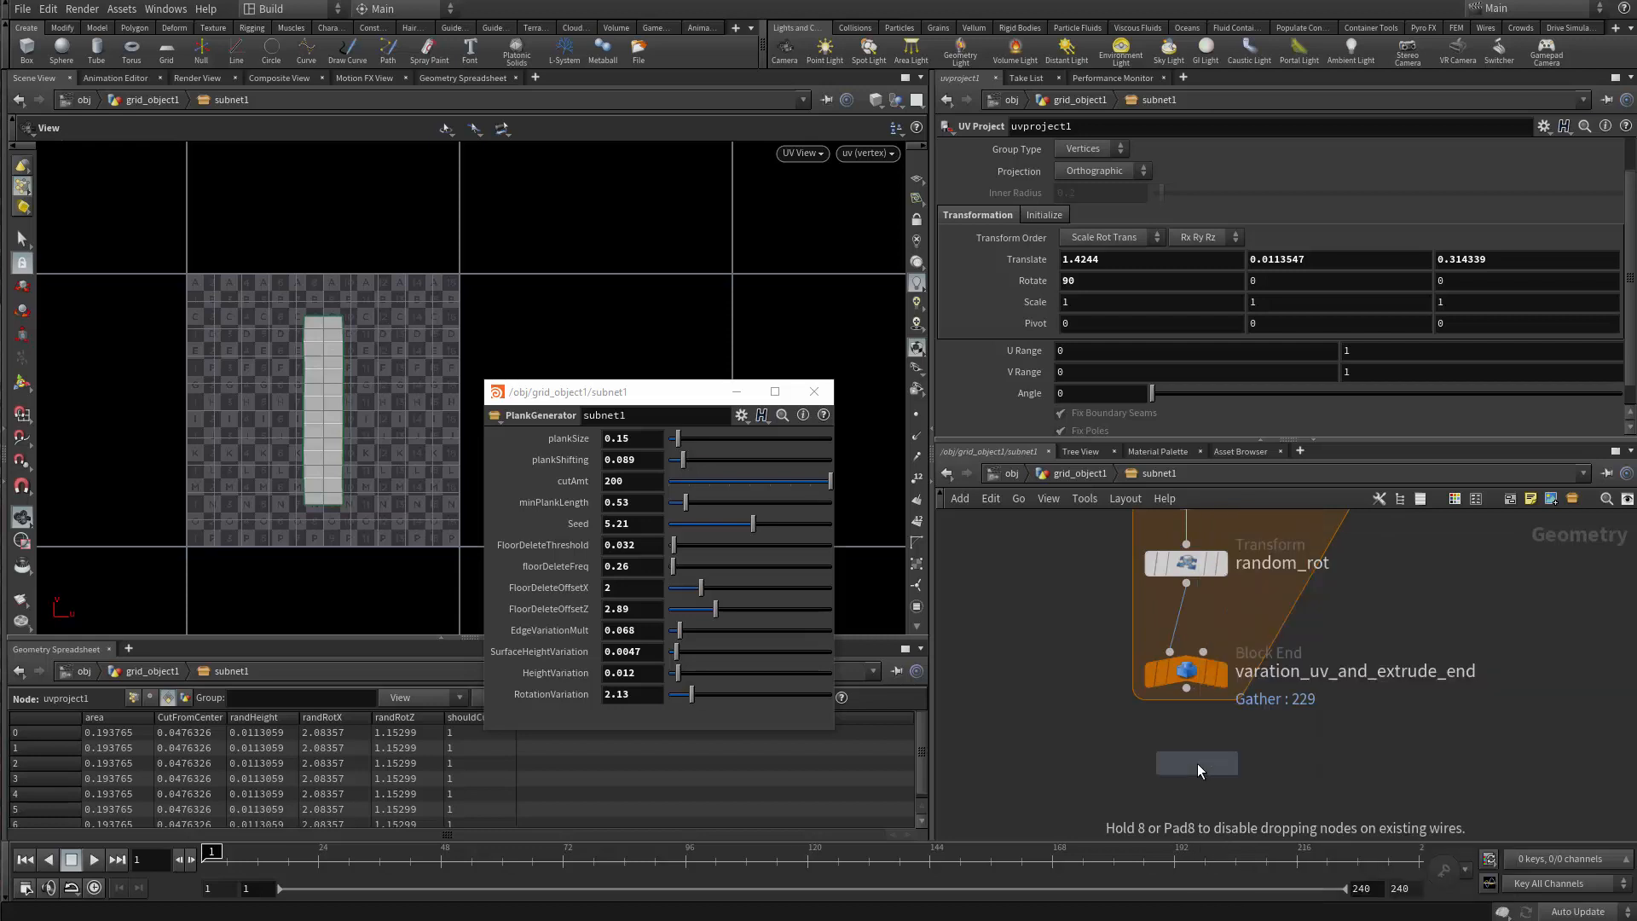
click(1197, 764)
mouse_move(1192, 679)
mouse_down()
mouse_move(1176, 738)
mouse_move(1197, 677)
mouse_up()
click(1176, 739)
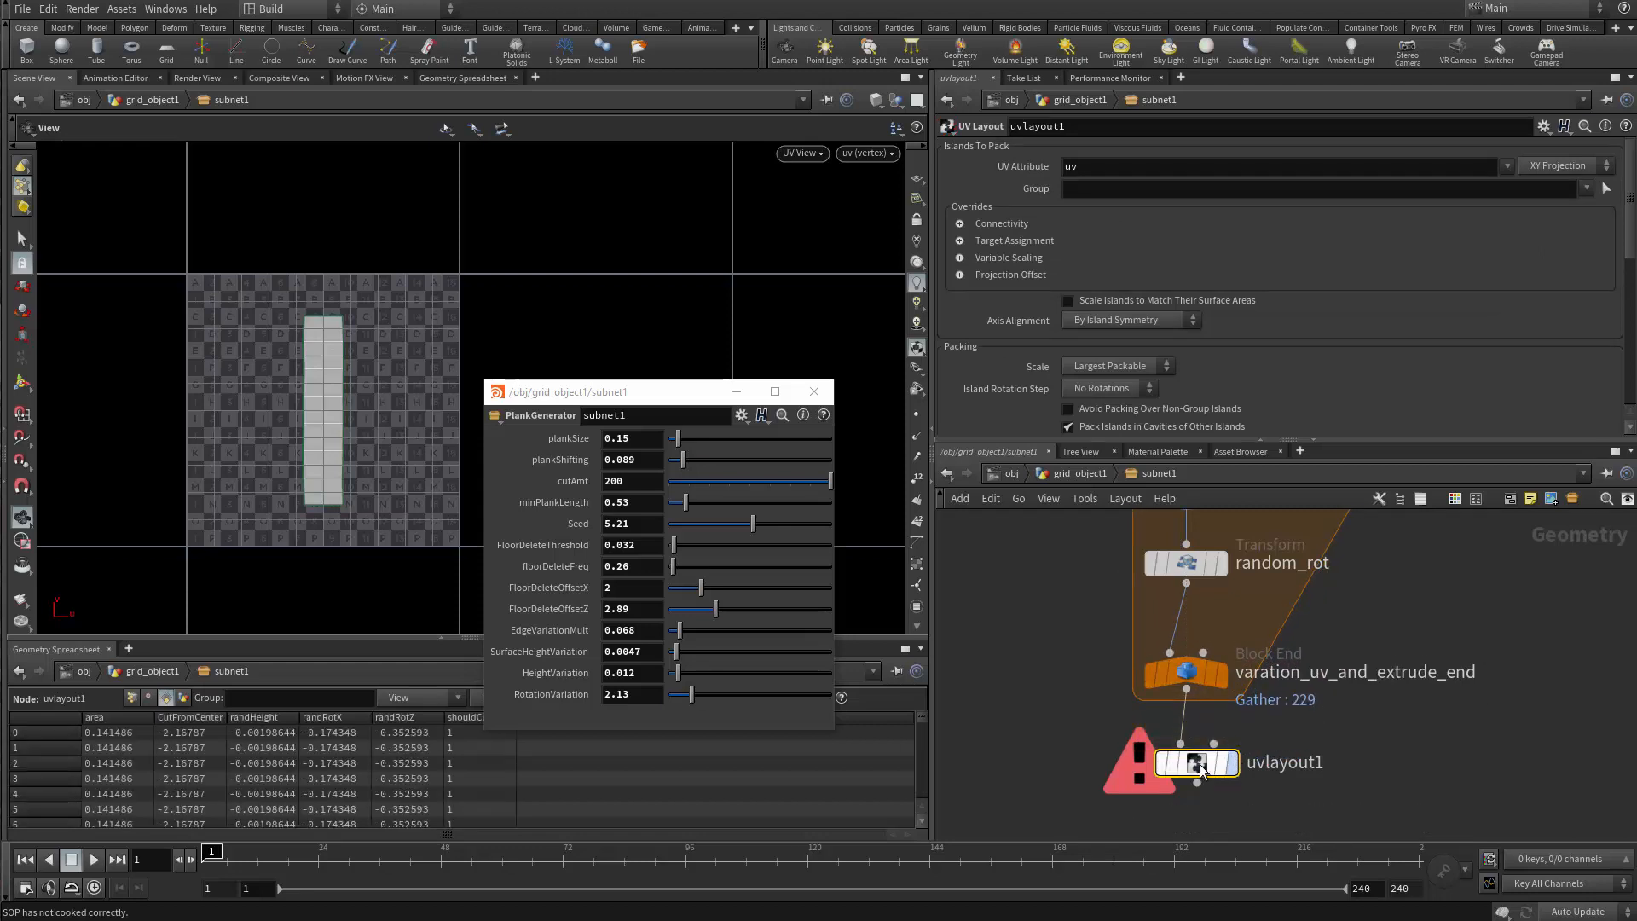
key(r)
drag(1201, 770, 1190, 770)
Examine the packed plank UVs and return to the perspective view with the floating PlankGenerator window closed.
scroll(257, 421, up, 8)
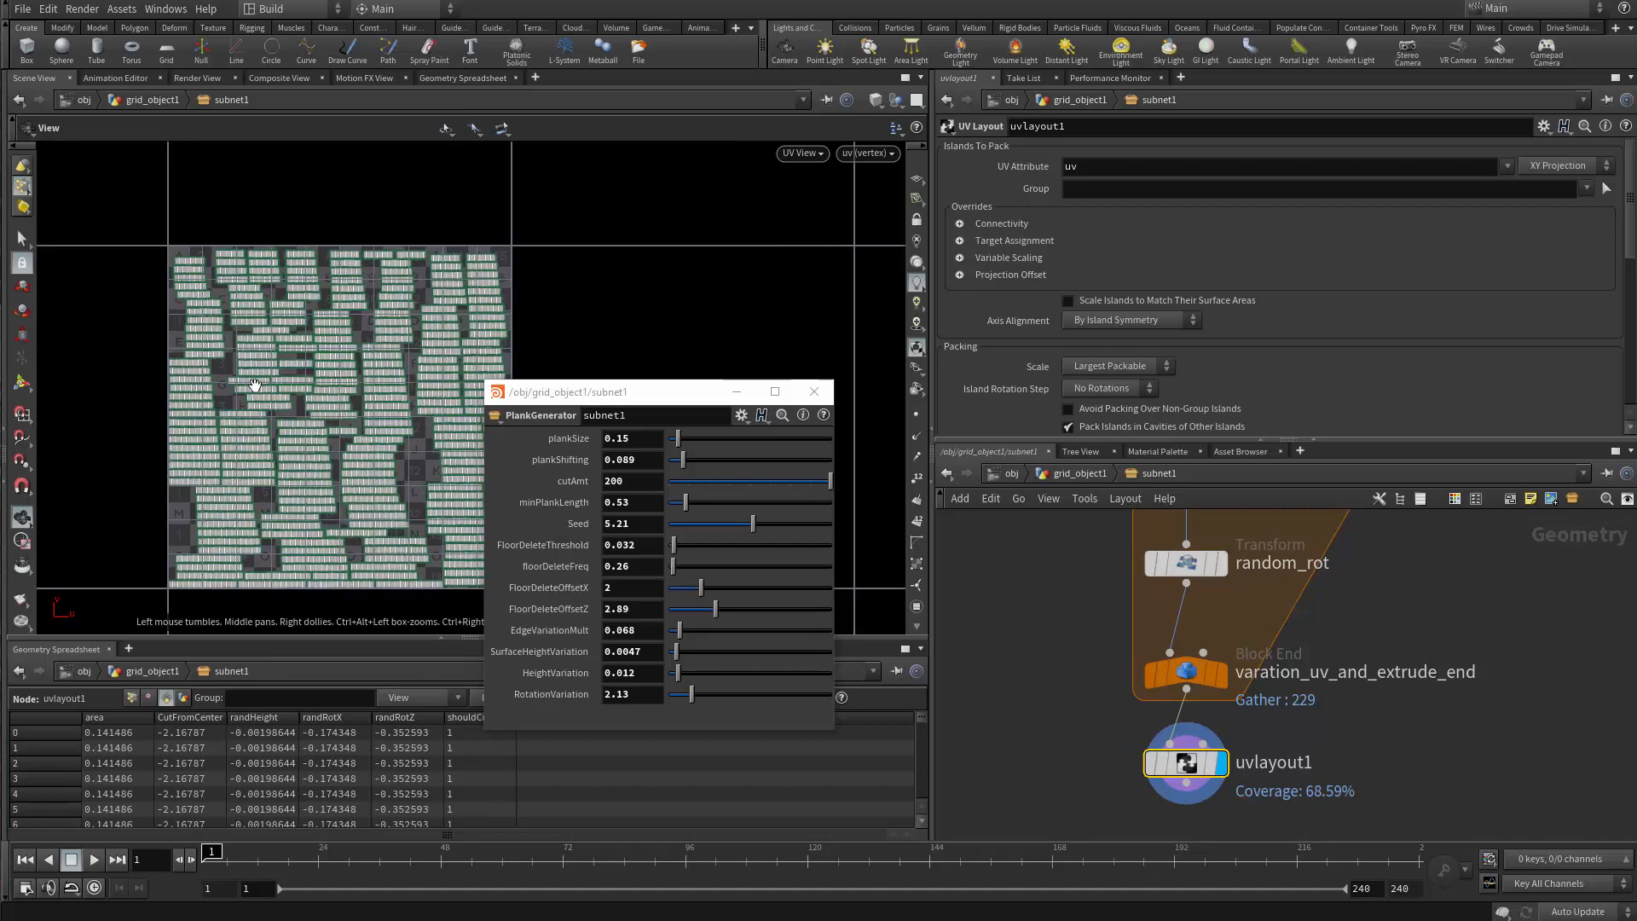
middle_drag(257, 417, 222, 457)
drag(665, 391, 724, 315)
click(874, 317)
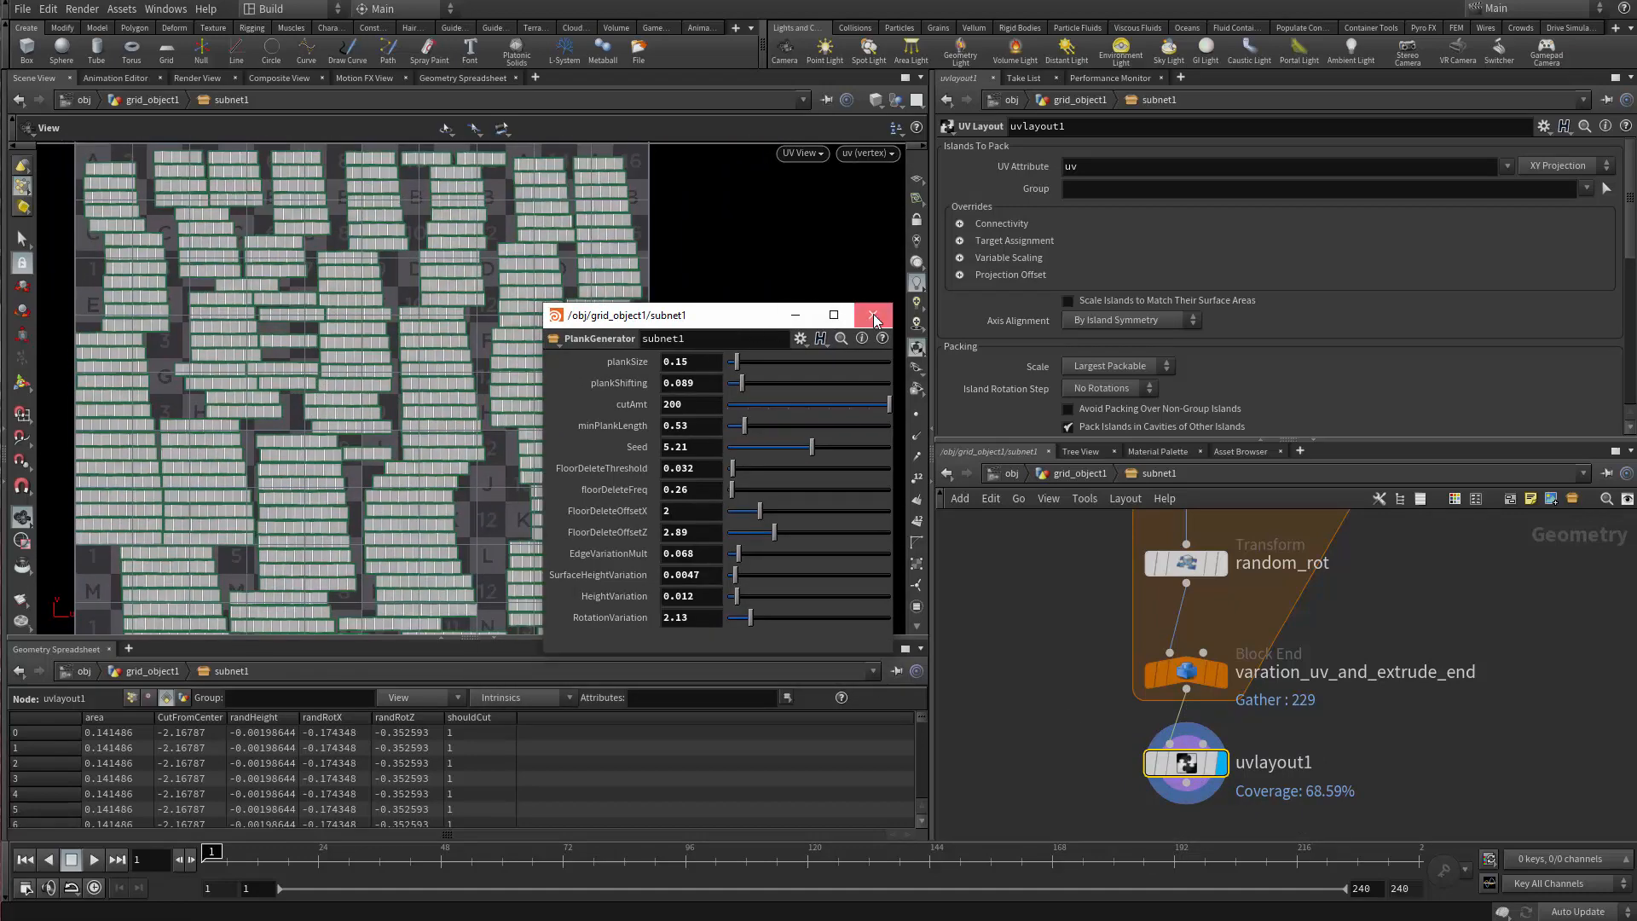
scroll(757, 456, down, 5)
key(space+1)
drag(590, 464, 727, 479)
middle_drag(511, 421, 604, 435)
drag(586, 475, 588, 340)
scroll(1247, 723, down, 2)
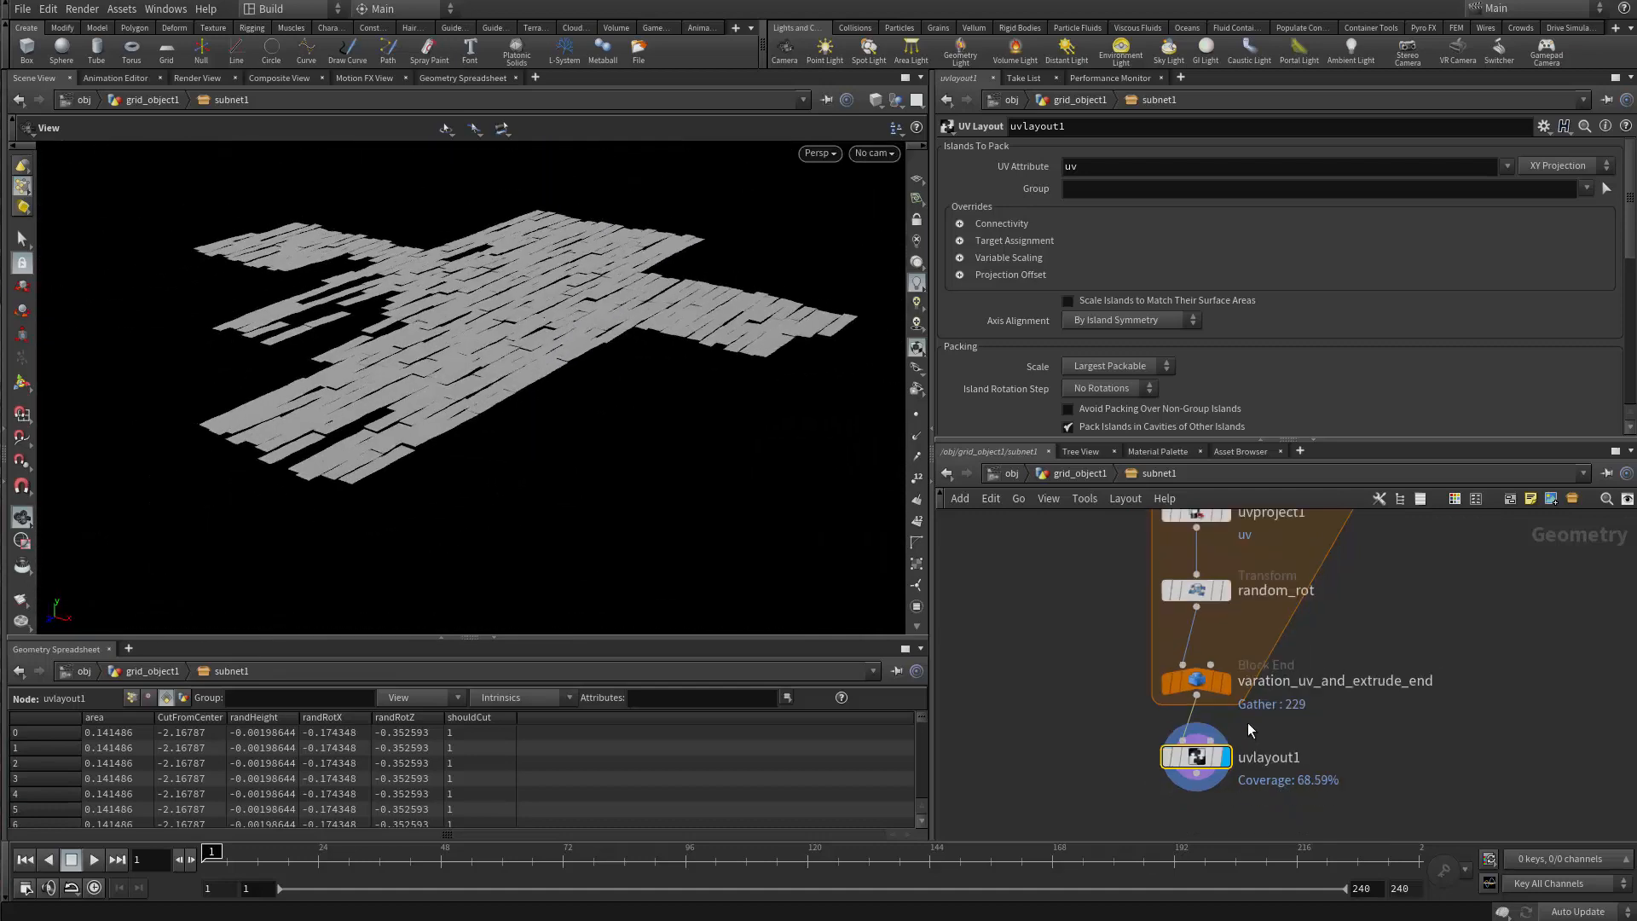
Insert a PolyExtrude node between random_rot and the varation_uv_and_extrude_end block and display its output.
scroll(1246, 723, up, 2)
drag(1182, 750, 1182, 797)
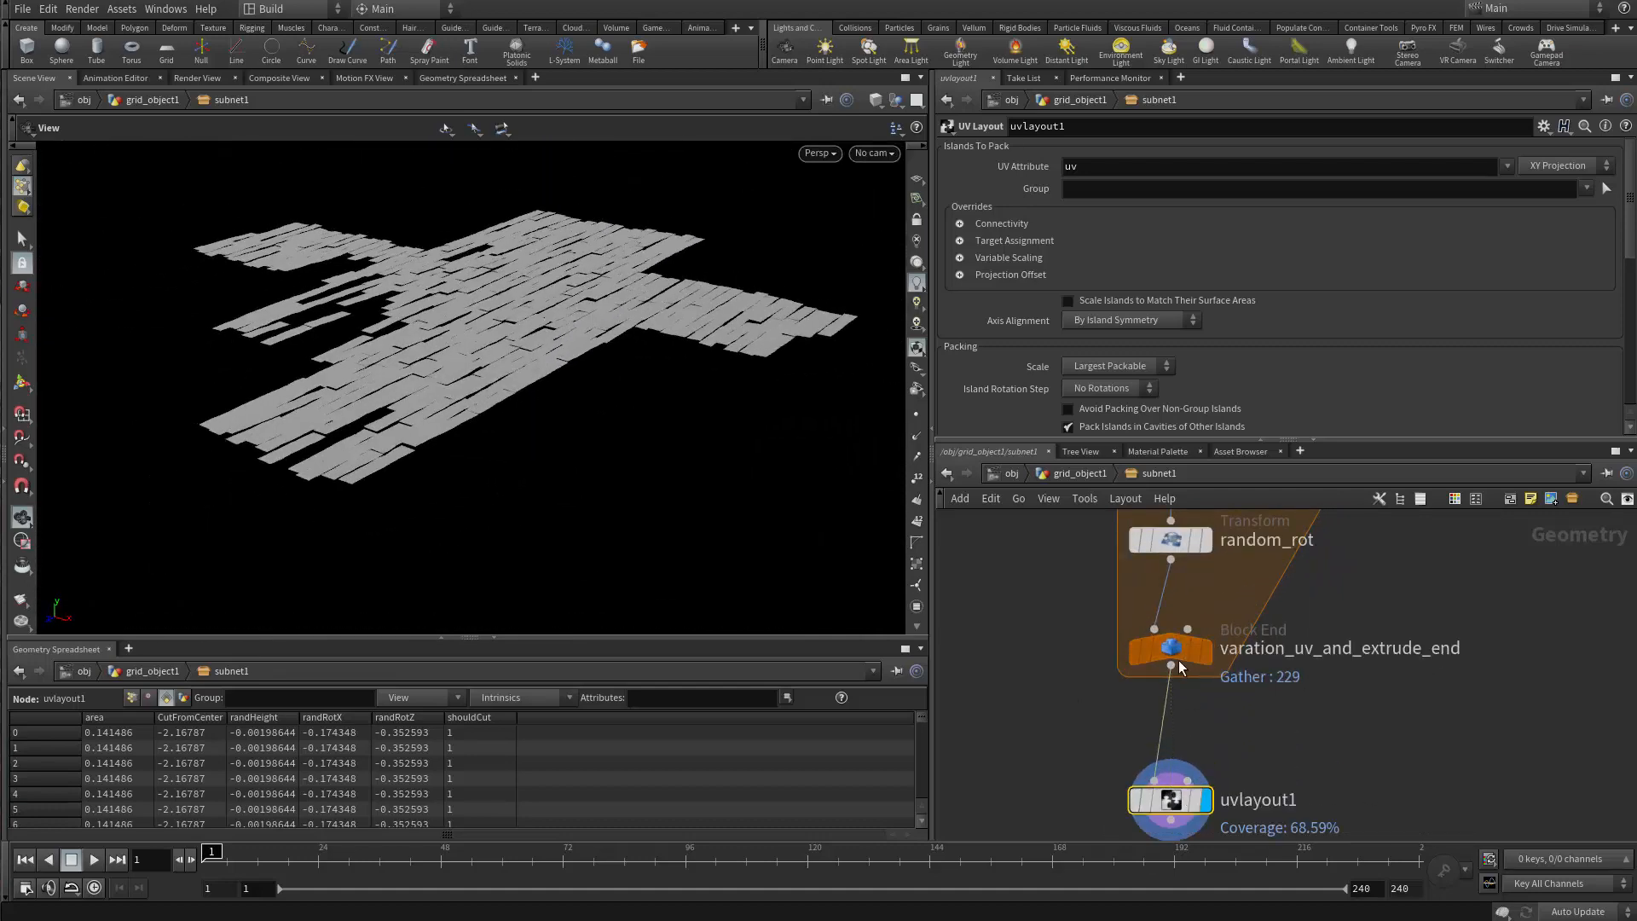
drag(1178, 660, 1178, 696)
key(Tab)
text(Extrude)
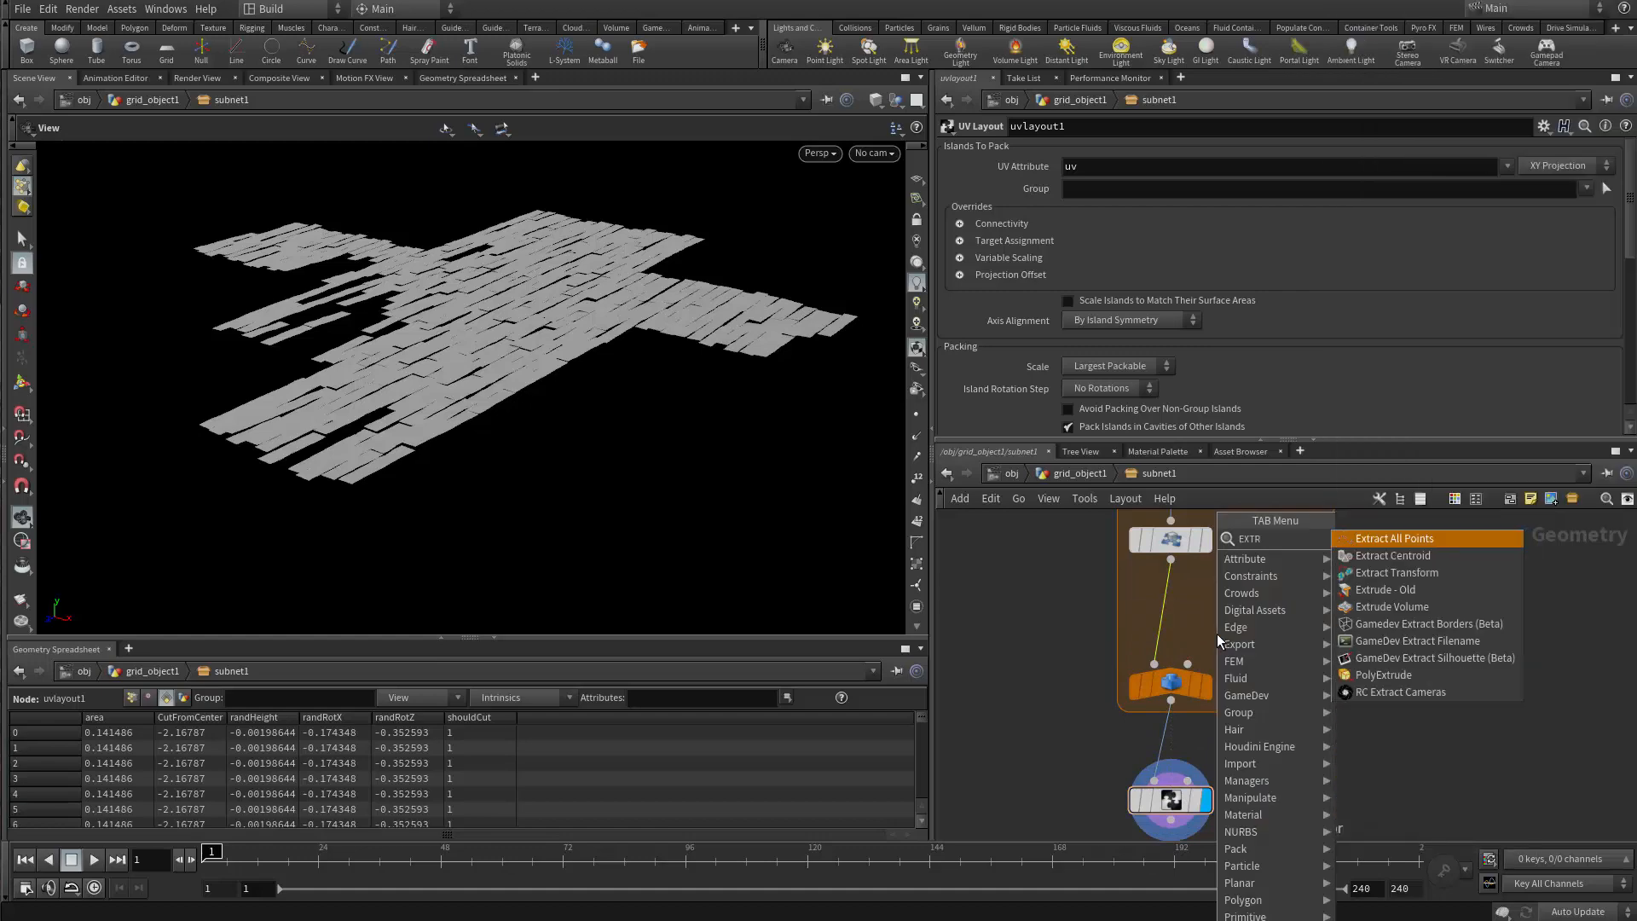
key(Down)
key(Down)
key(Return)
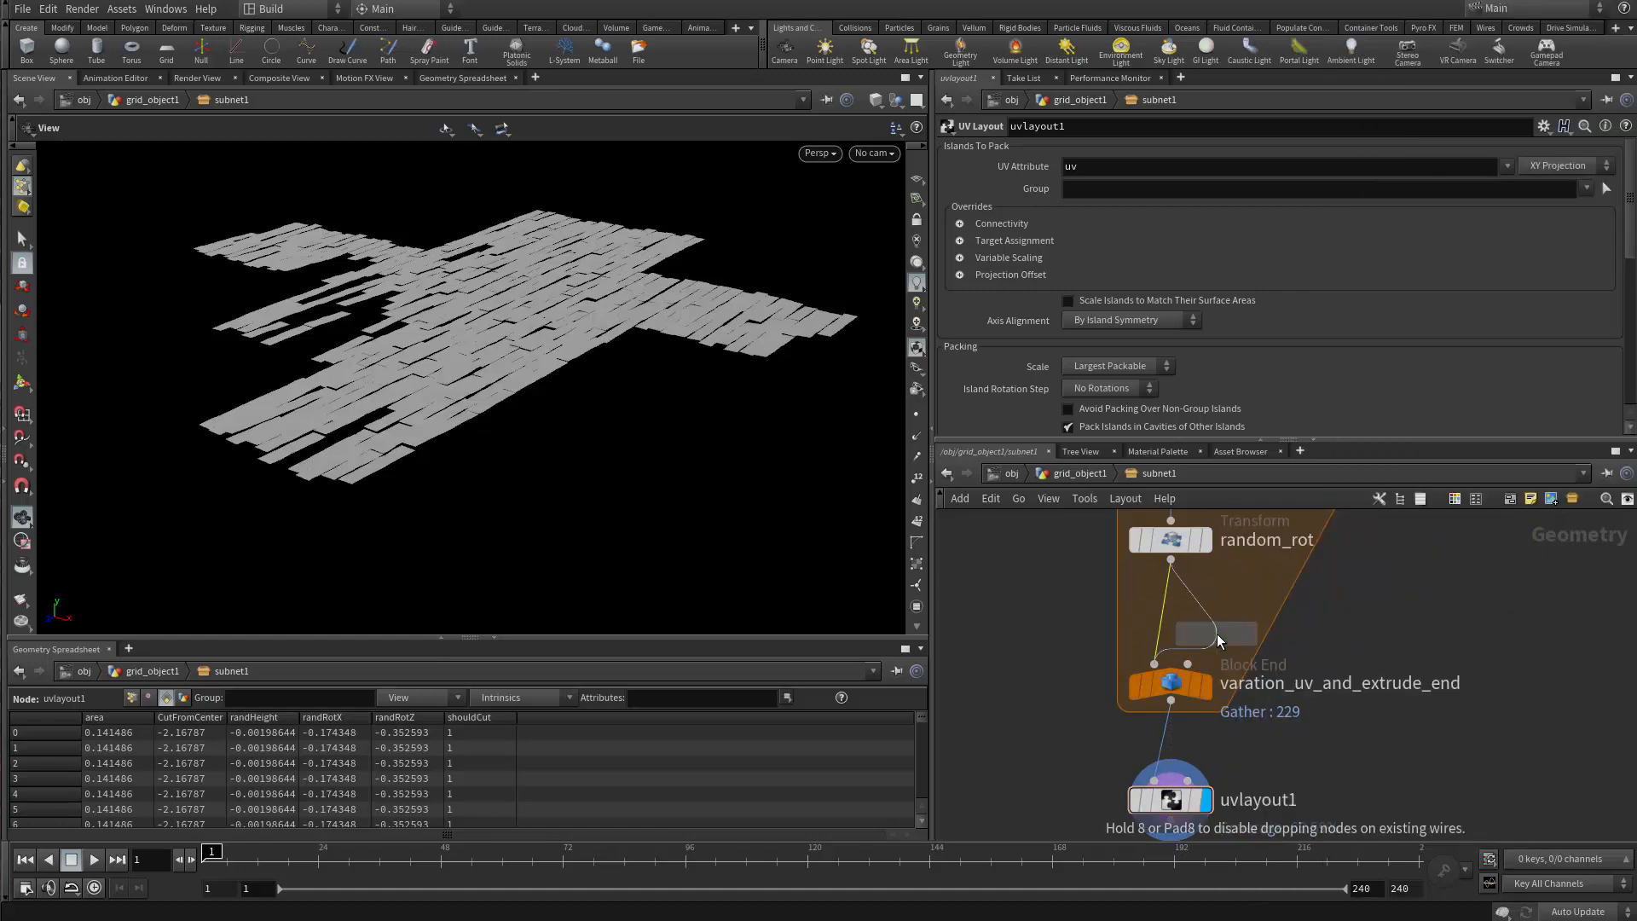
key(Escape)
click(1170, 631)
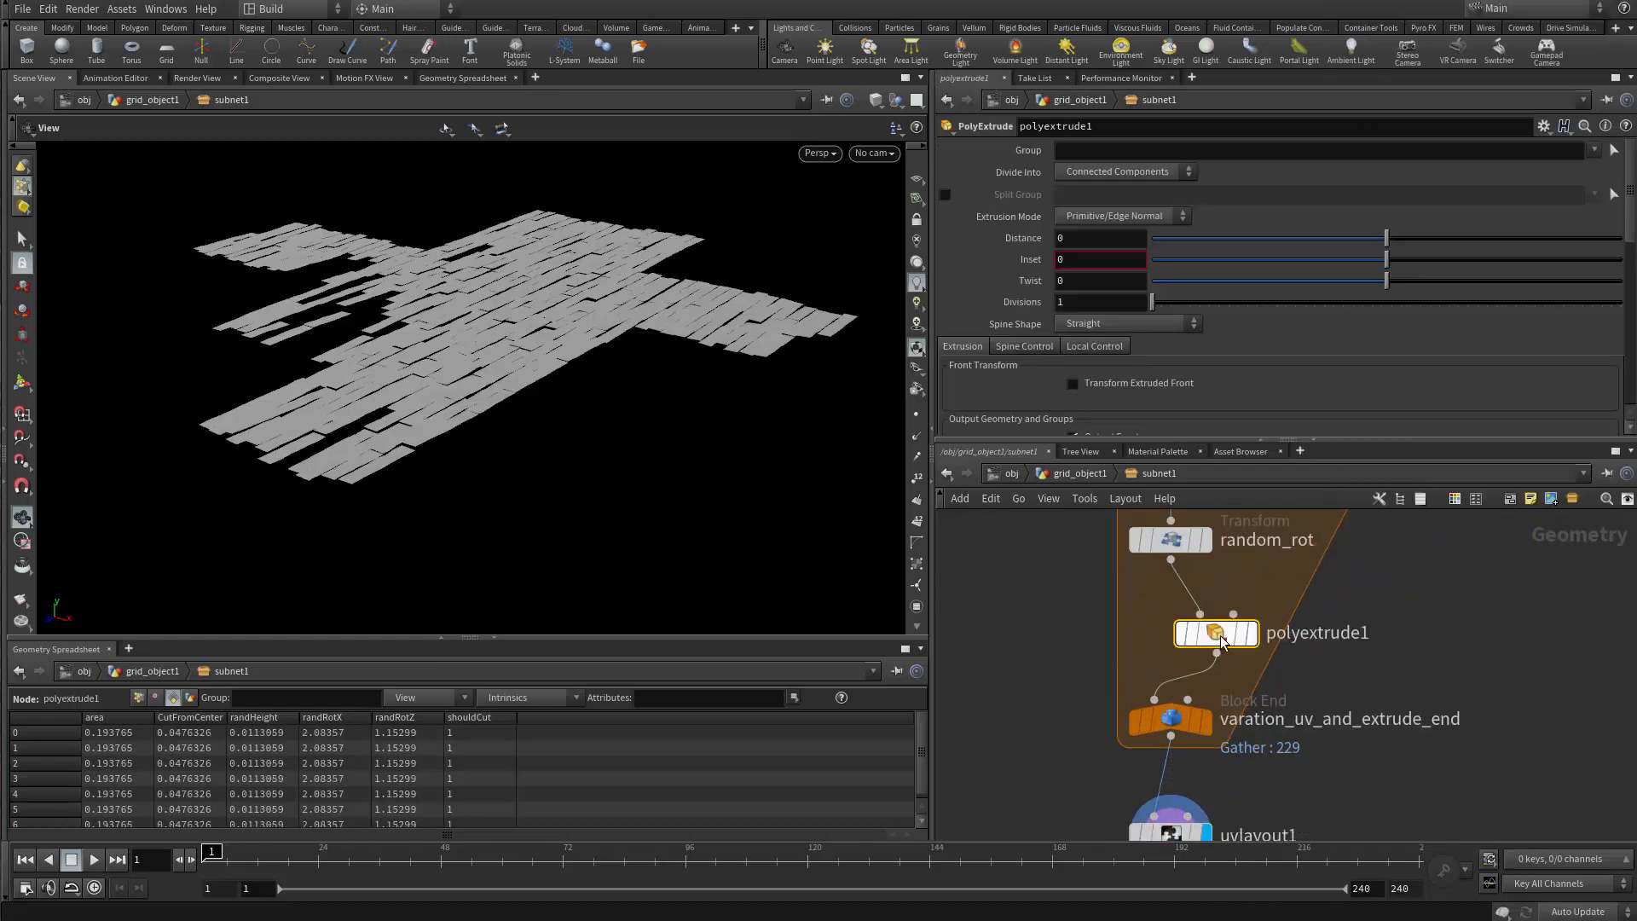
click(1206, 632)
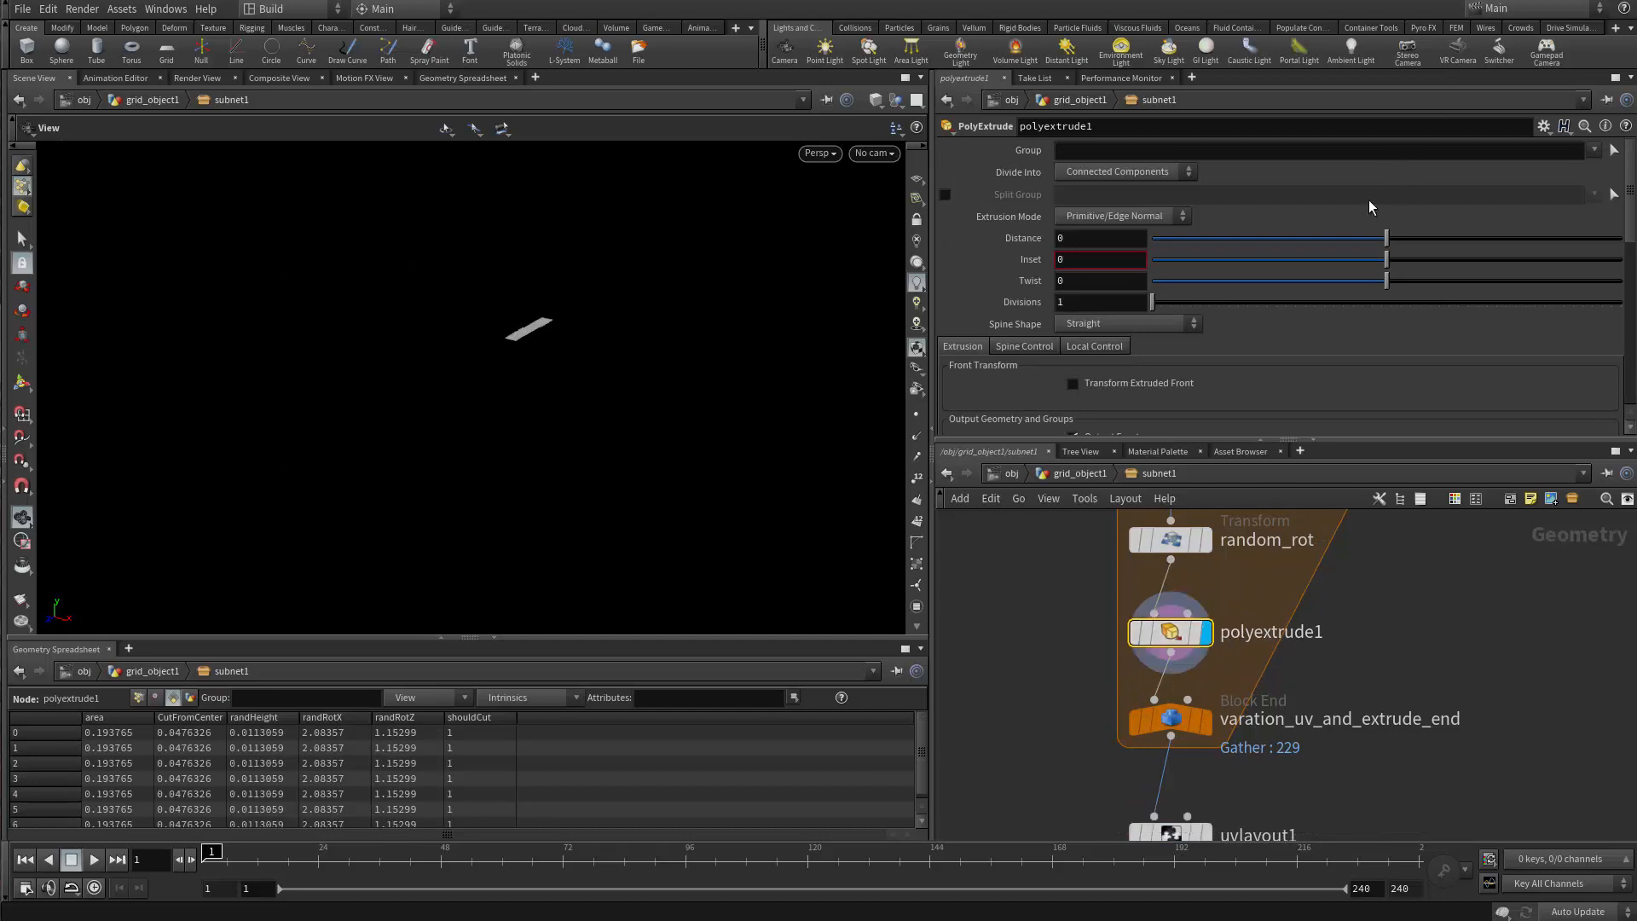
Set the PolyExtrude distance to 0.029 and enable Output Back to close the plank's solid shape.
drag(1382, 237, 1393, 238)
drag(334, 320, 639, 341)
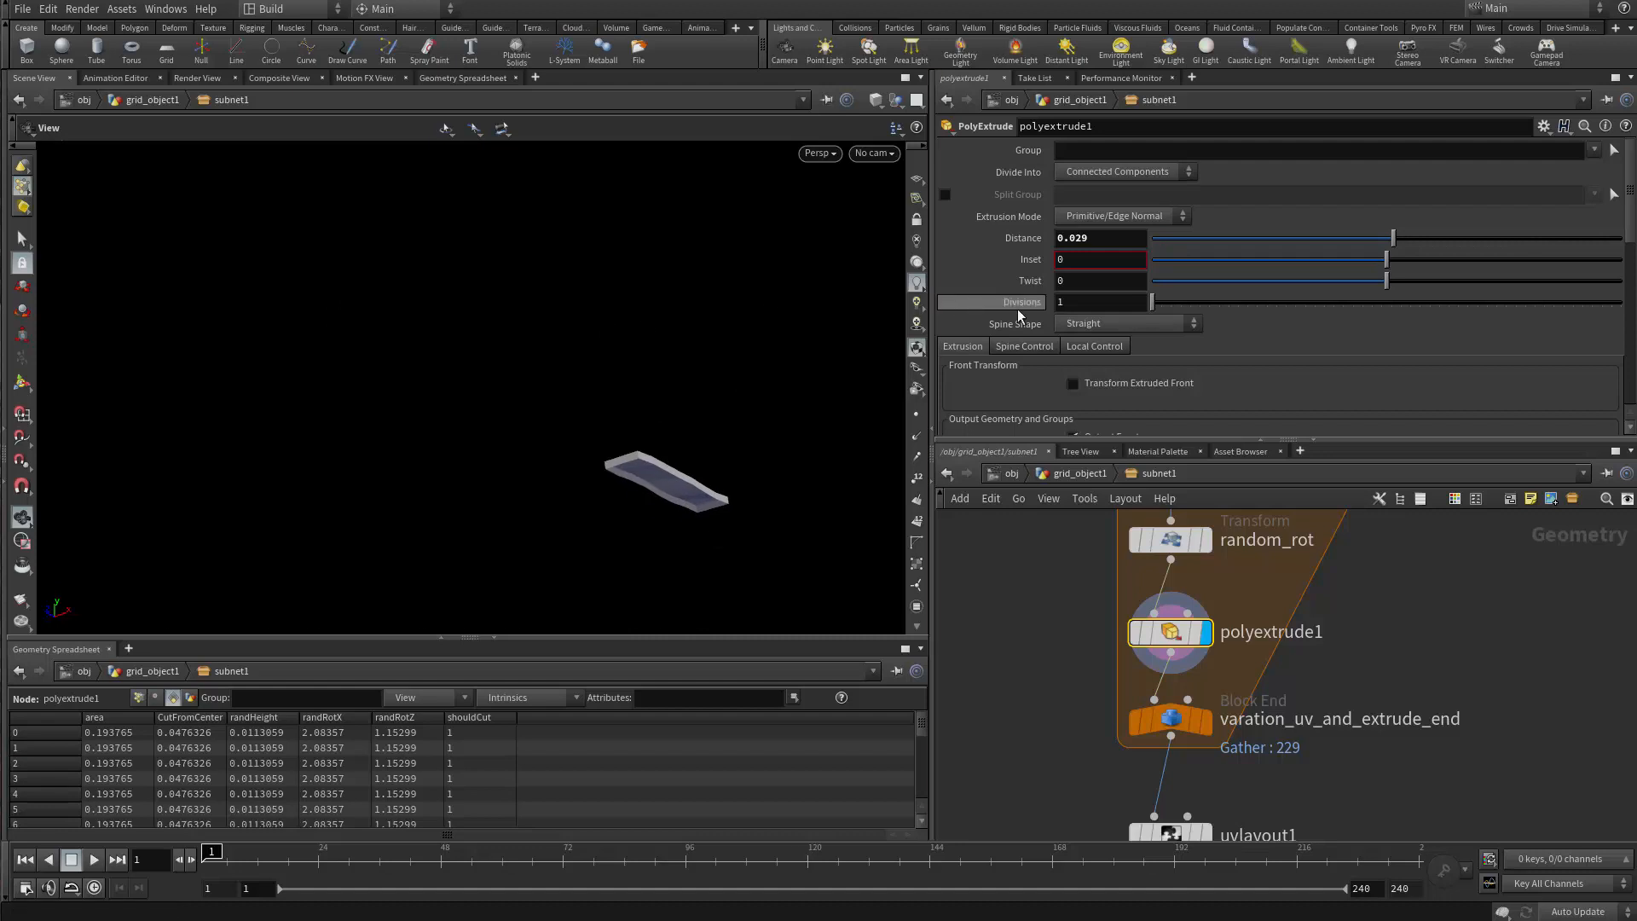
scroll(1035, 328, down, 5)
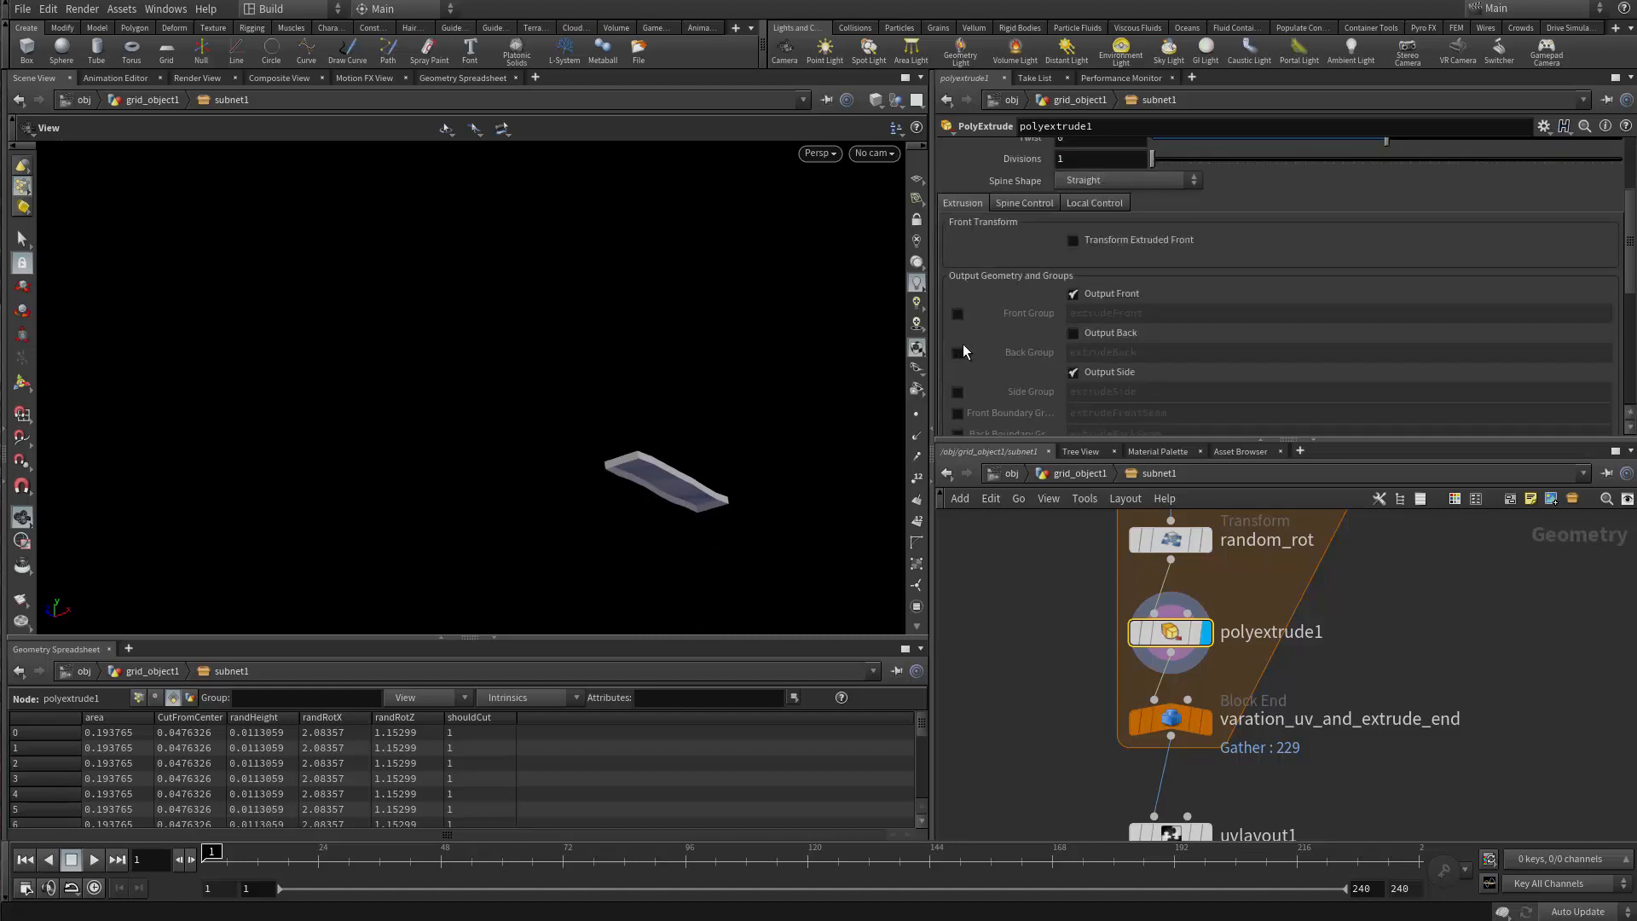
click(1072, 333)
drag(662, 497, 764, 588)
Rename the PolyExtrude node as extrude_thicknkess.
scroll(1106, 733, down, 3)
middle_drag(1107, 742, 964, 784)
scroll(1057, 686, up, 2)
scroll(1154, 664, up, 2)
click(1168, 662)
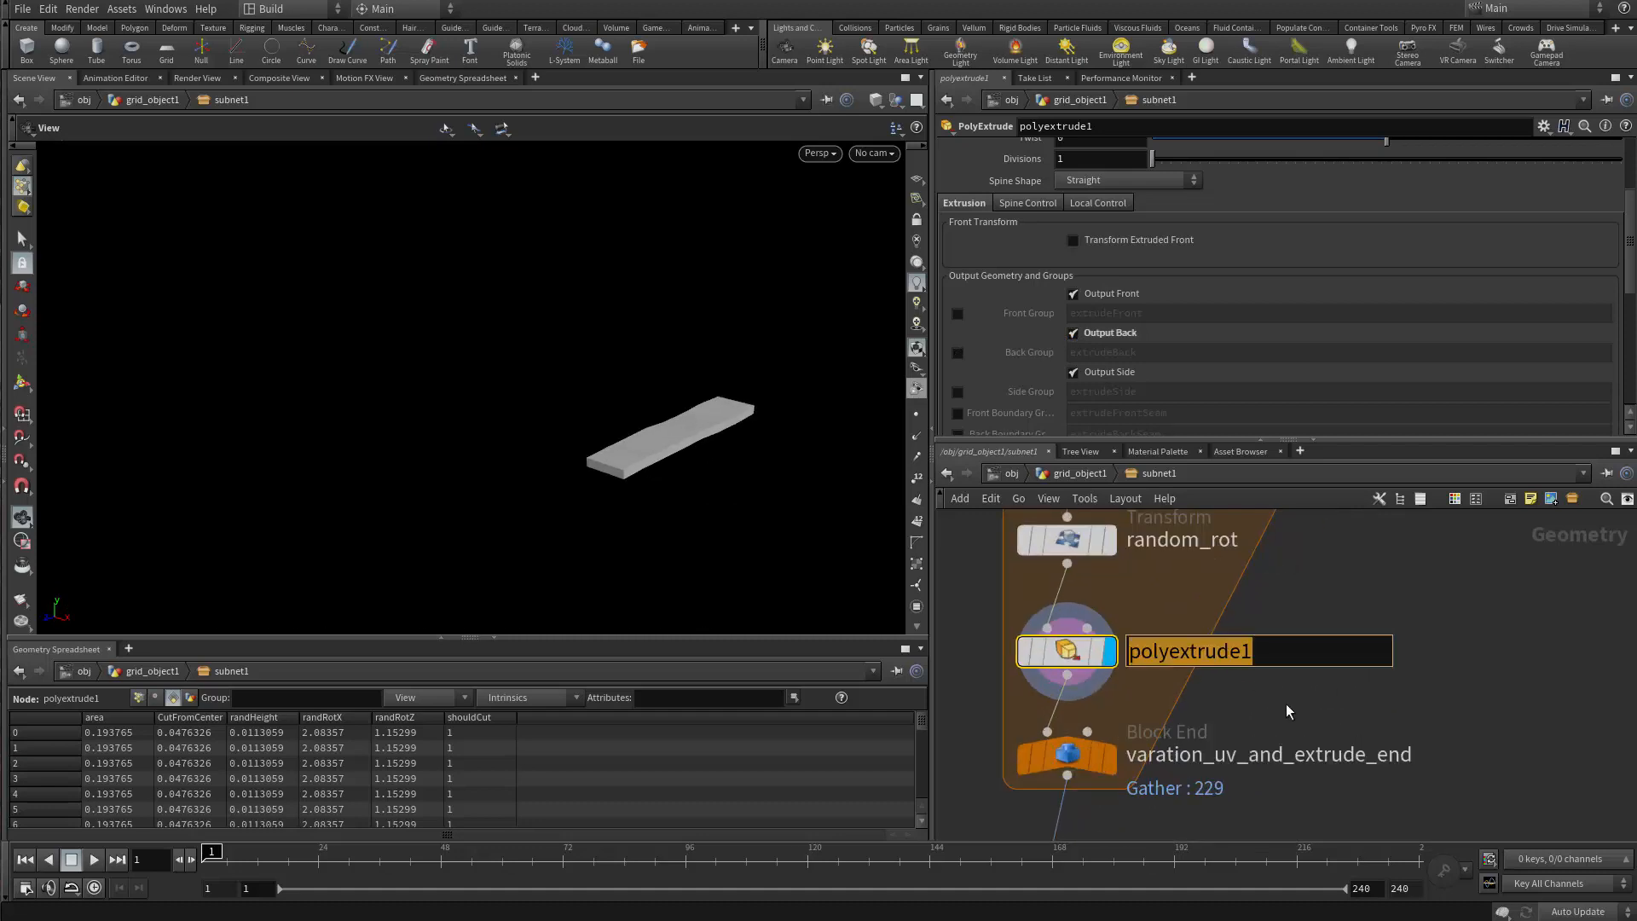
text(EXT)
key(BackSpace)
key(BackSpace)
key(BackSpace)
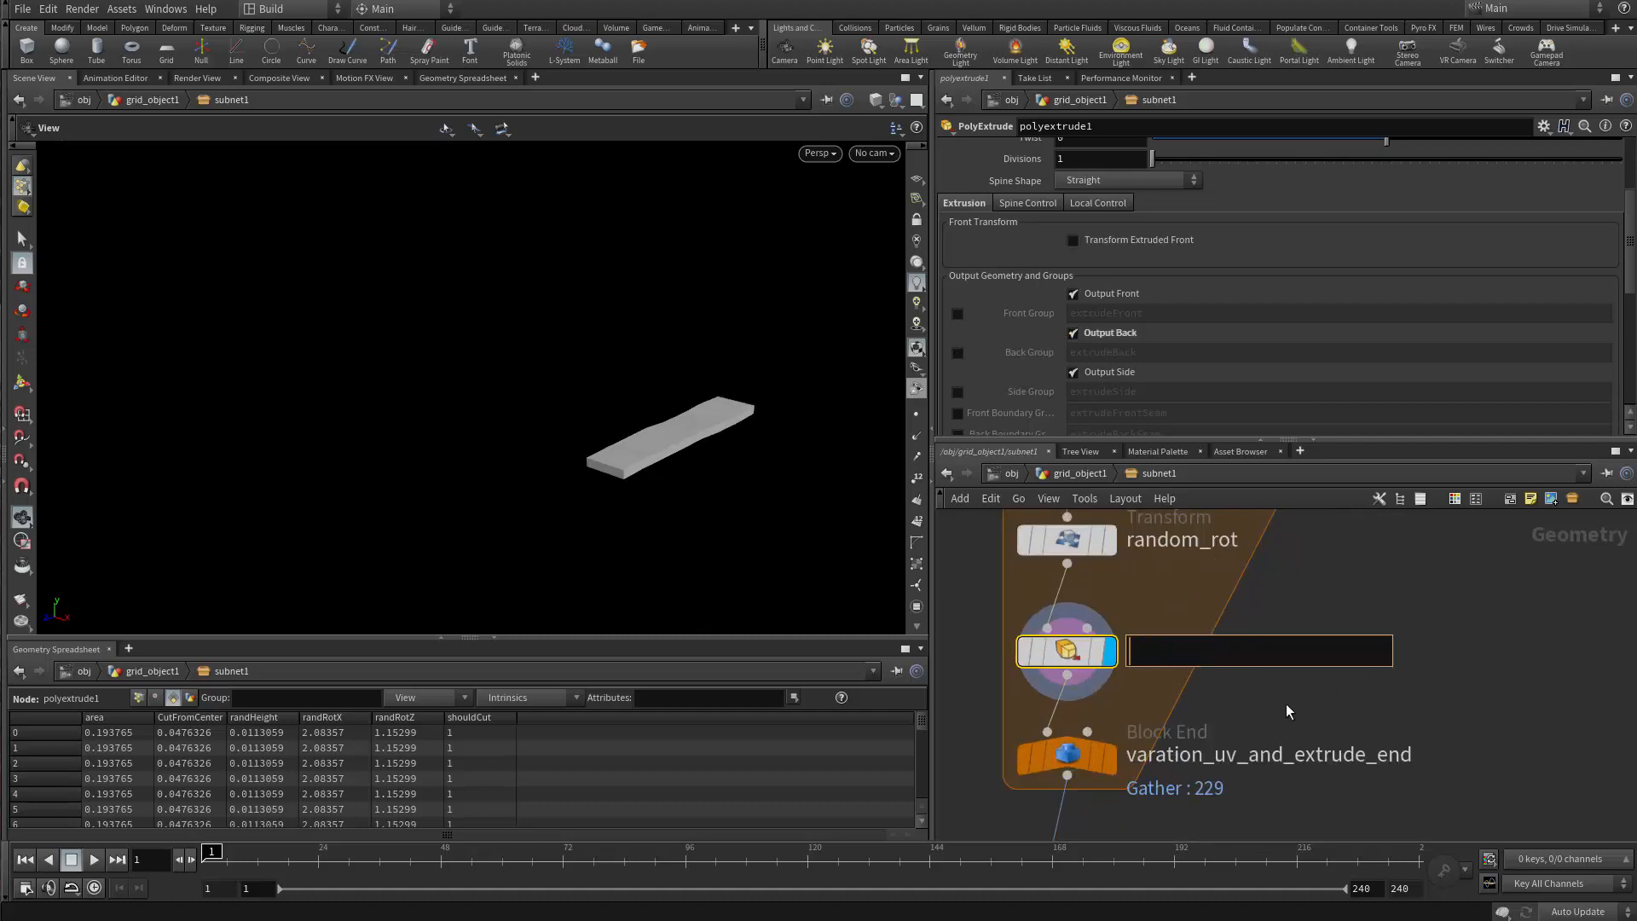
text(extrude_thicknkess)
key(Return)
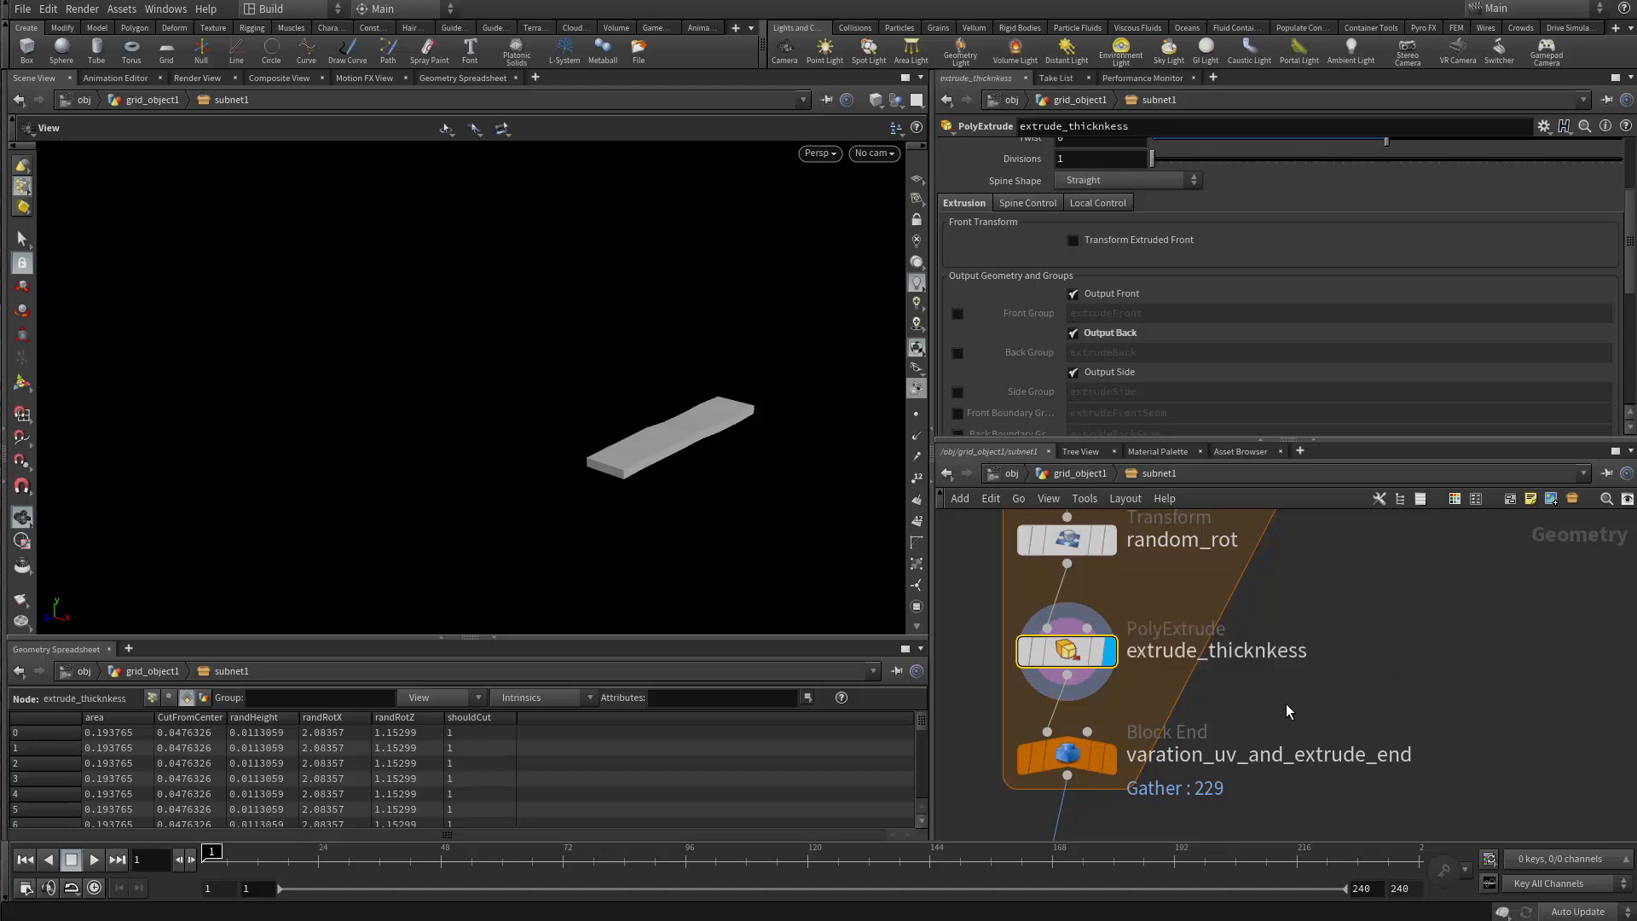
Open the PlankGenerator asset's type properties and add the extrude_thicknkess Distance as a new asset parameter.
click(123, 9)
mouse_move(262, 106)
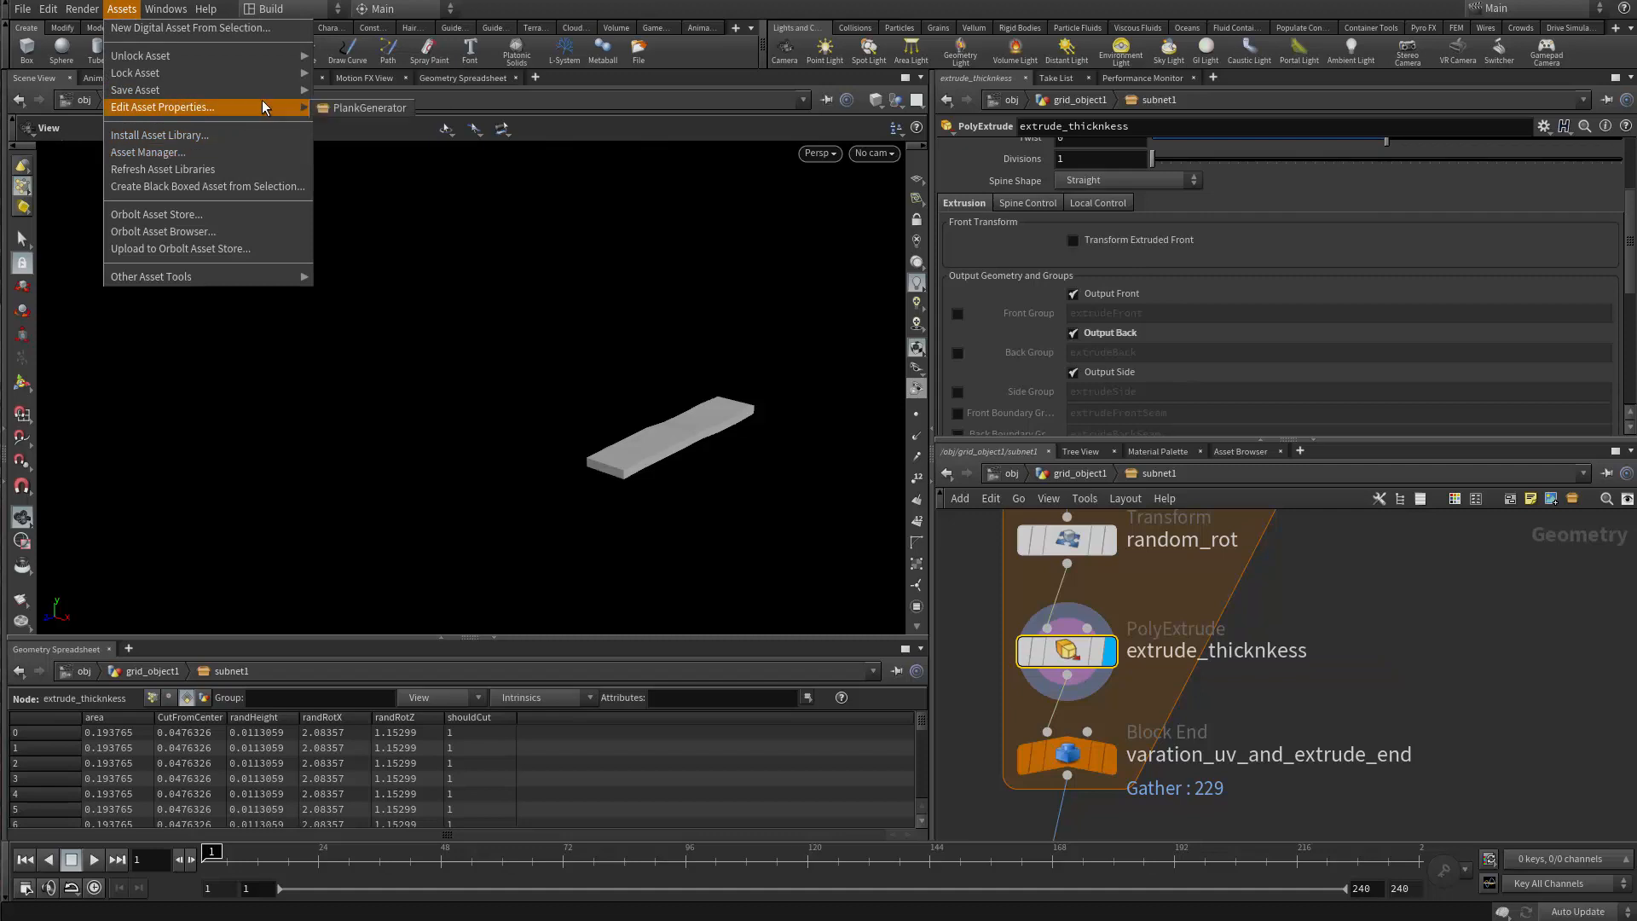
click(363, 107)
drag(478, 150, 639, 167)
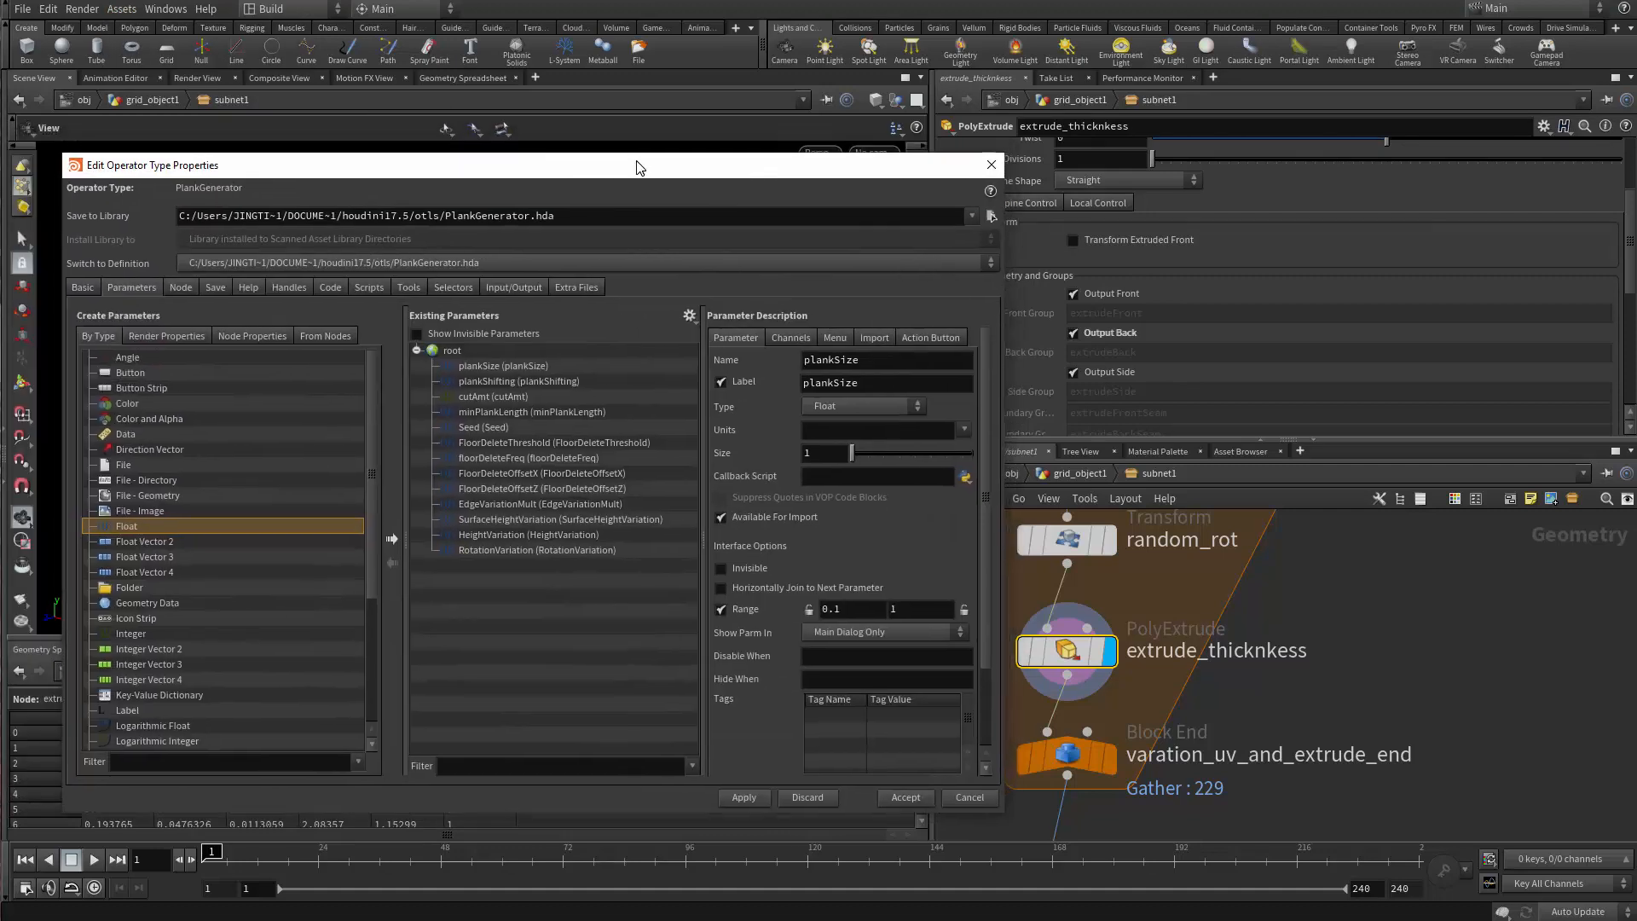
scroll(1122, 224, up, 3)
drag(1023, 197, 486, 587)
Give the promoted Distance parameter the name and label plankThickness.
drag(849, 364, 739, 399)
text(plankThink)
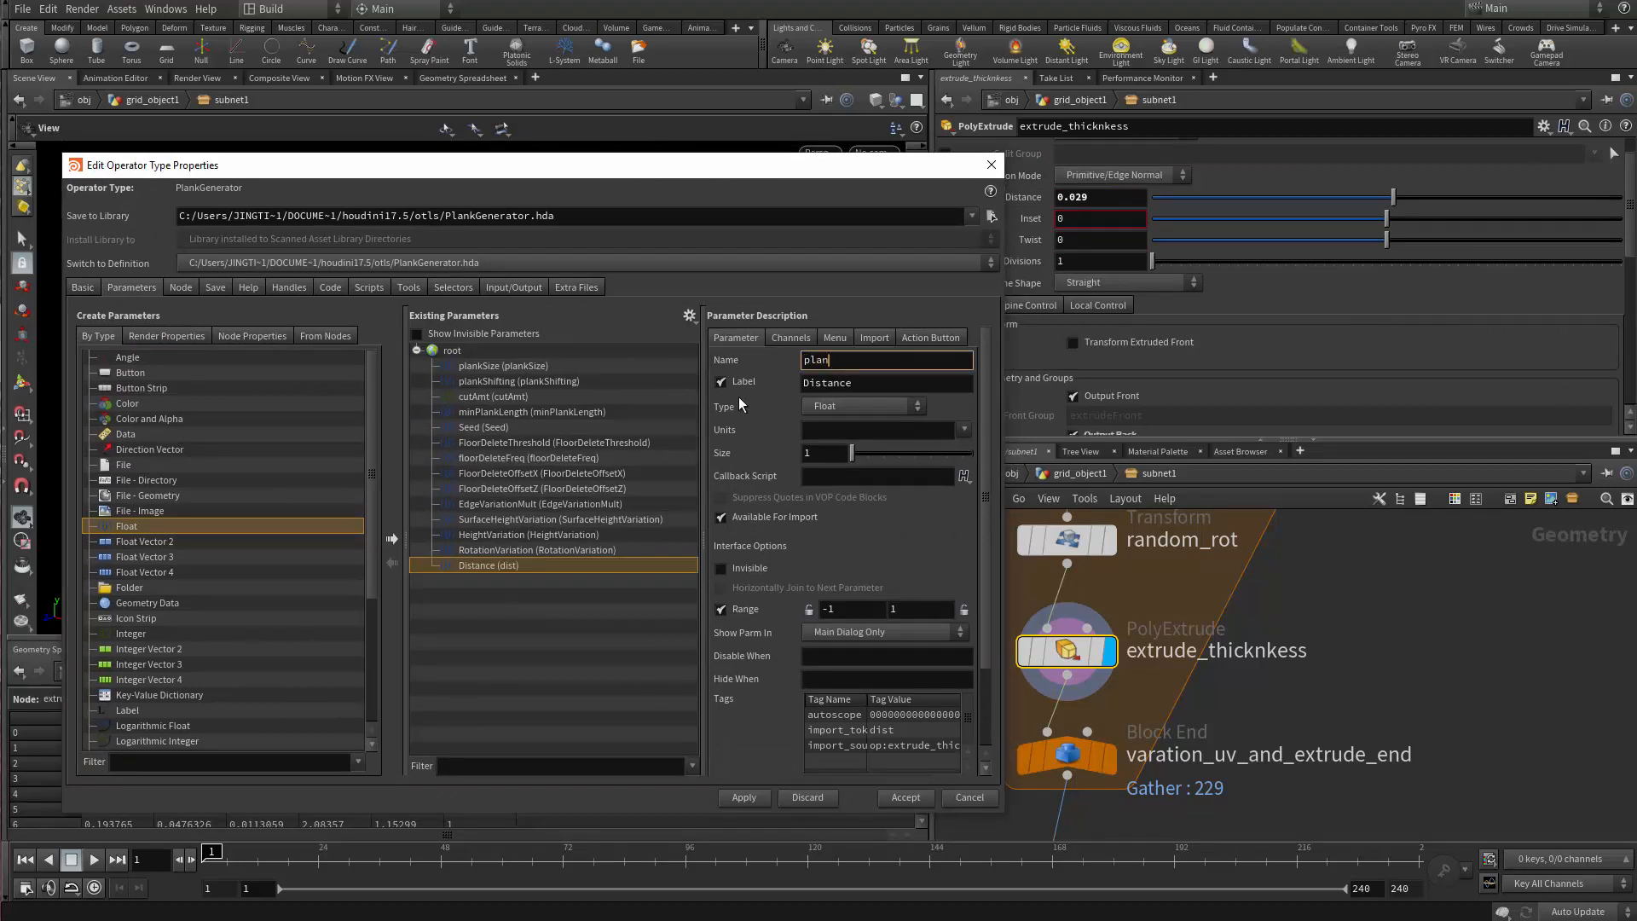
key(BackSpace)
key(BackSpace)
key(BackSpace)
text(ickness)
key(Return)
key(ctrl+c)
double_click(860, 385)
key(ctrl+v)
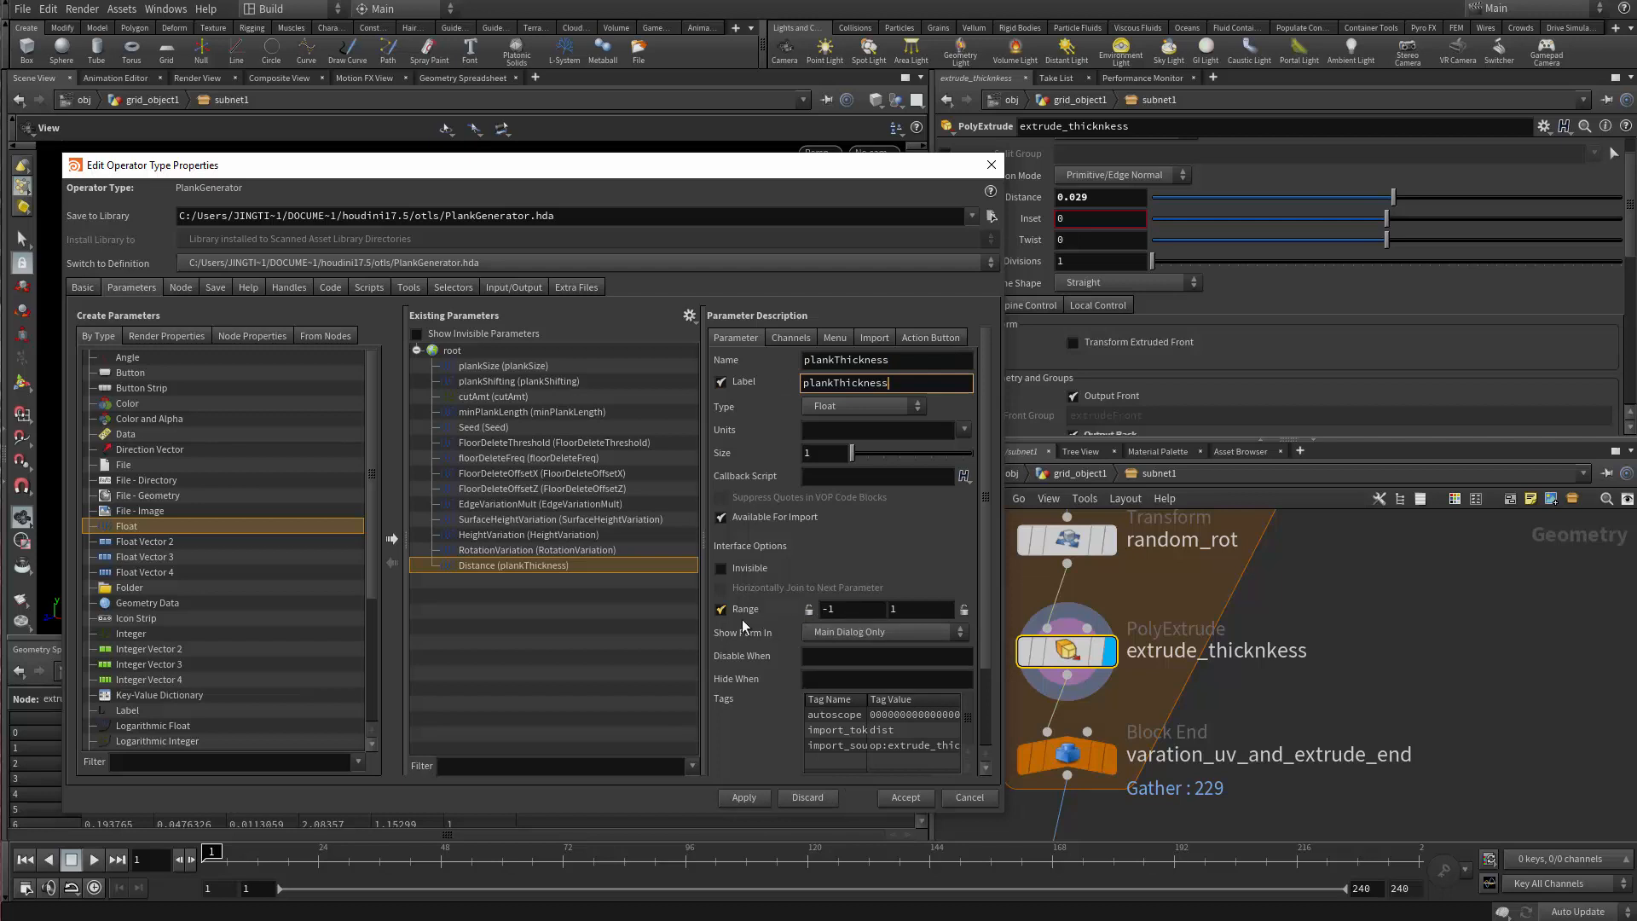
Limit the plankThickness range to 0–0.2 and accept the asset's type property changes.
drag(842, 611, 789, 627)
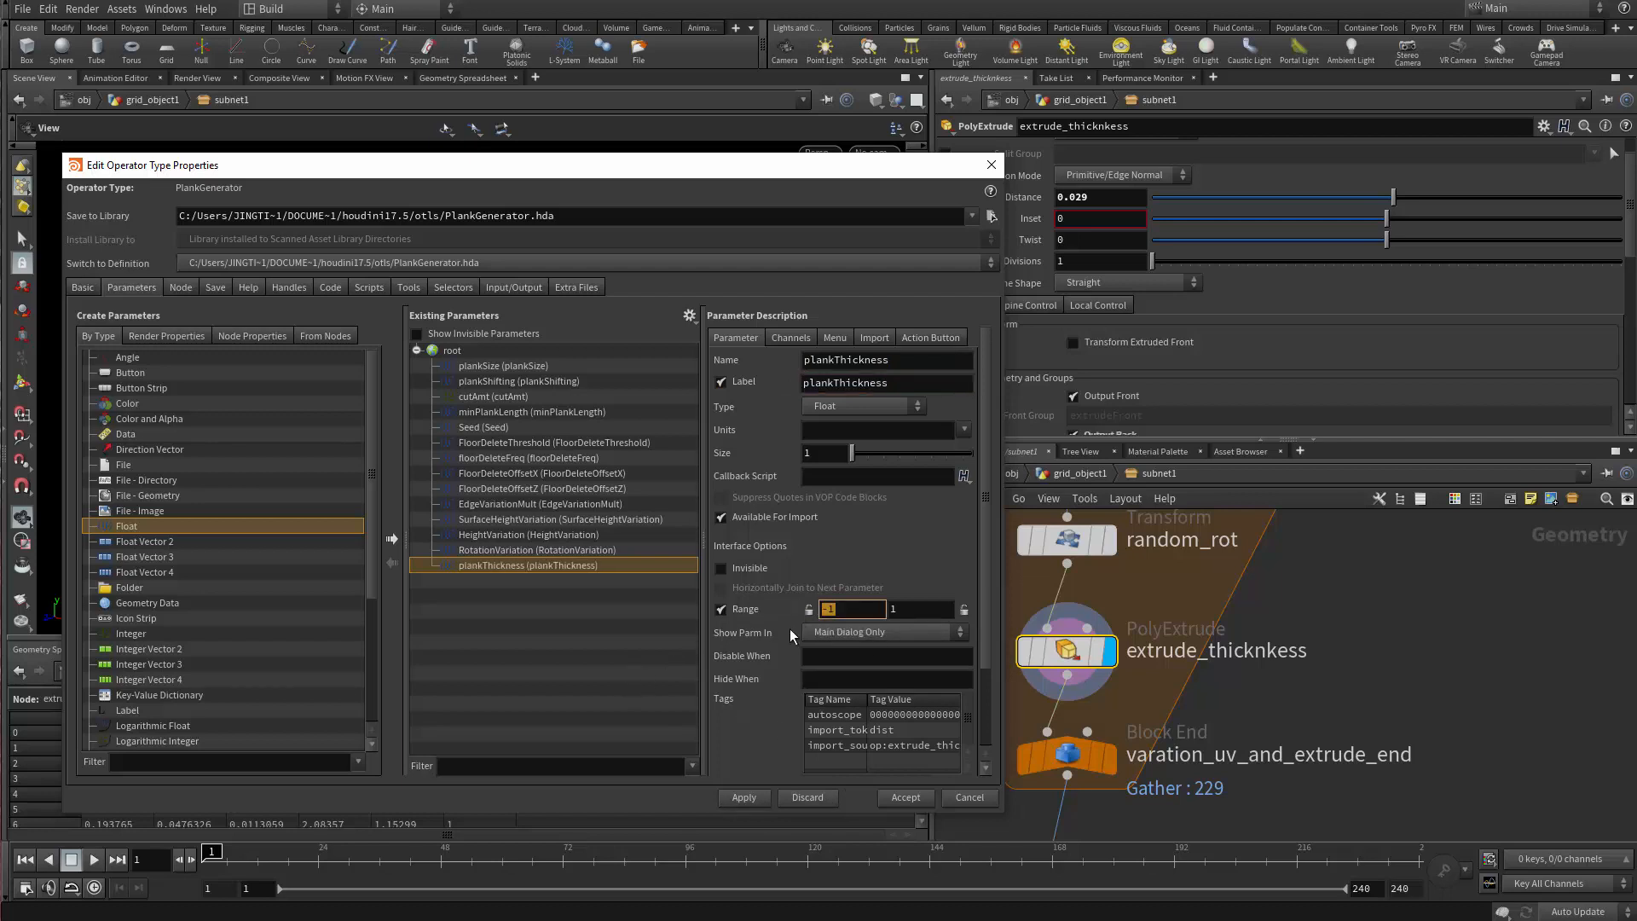
text(0)
key(Return)
click(929, 613)
text(0.1)
key(BackSpace)
text(2)
key(Return)
click(755, 793)
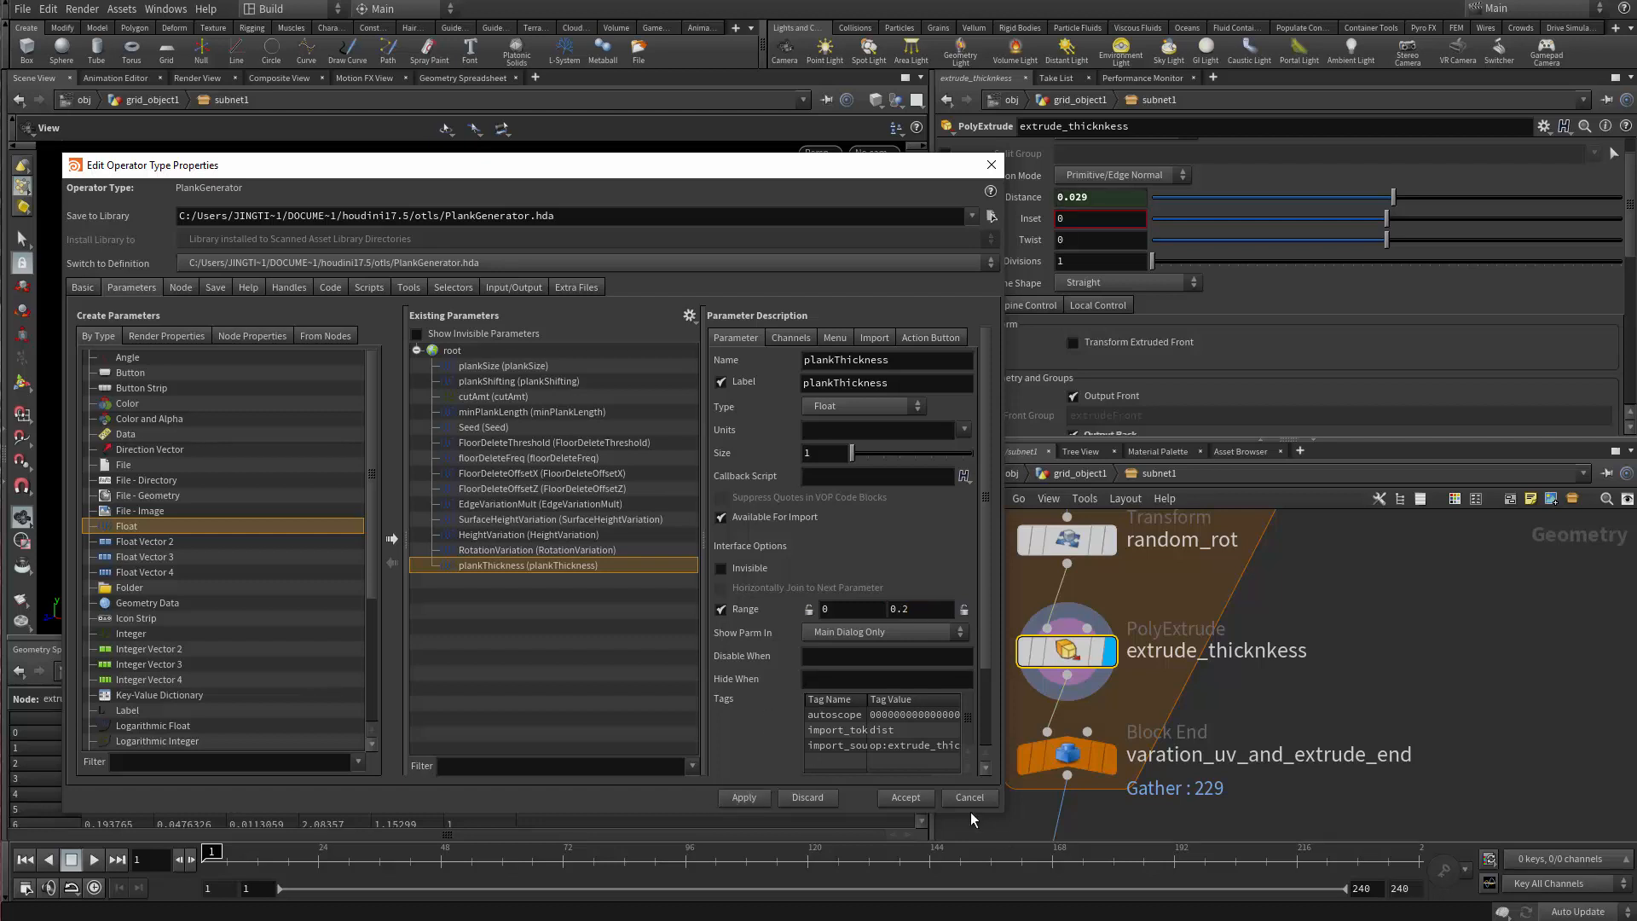
click(906, 797)
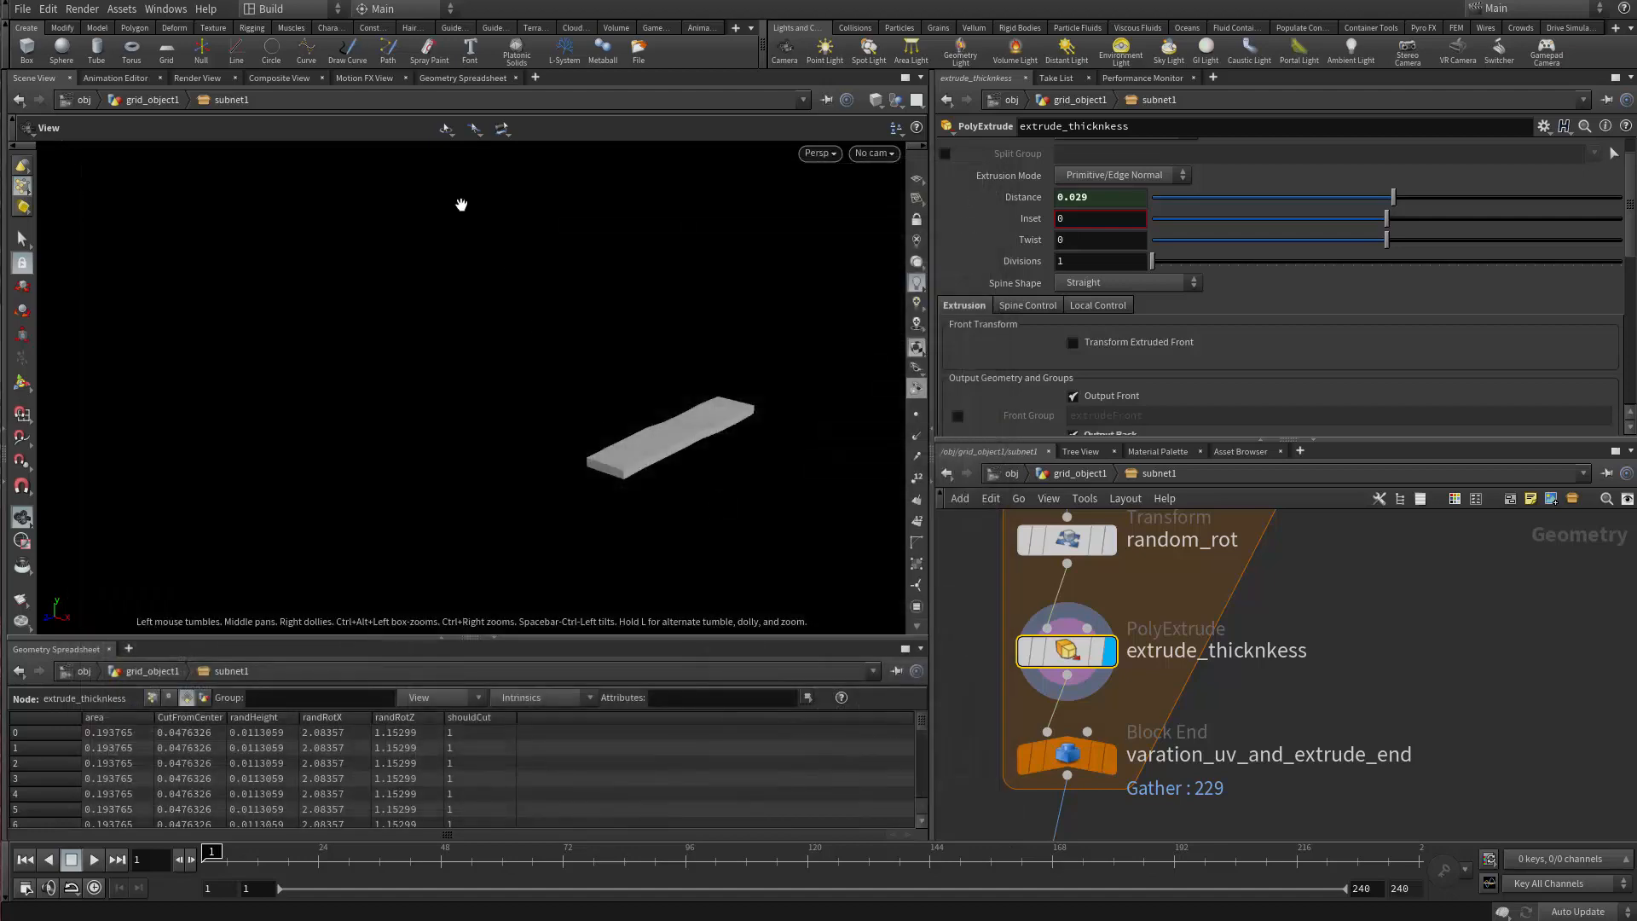
Open PlankGenerator's parameters in a floating window and set plankThickness to 0.019.
right_click(1176, 474)
mouse_move(1228, 615)
click(1351, 616)
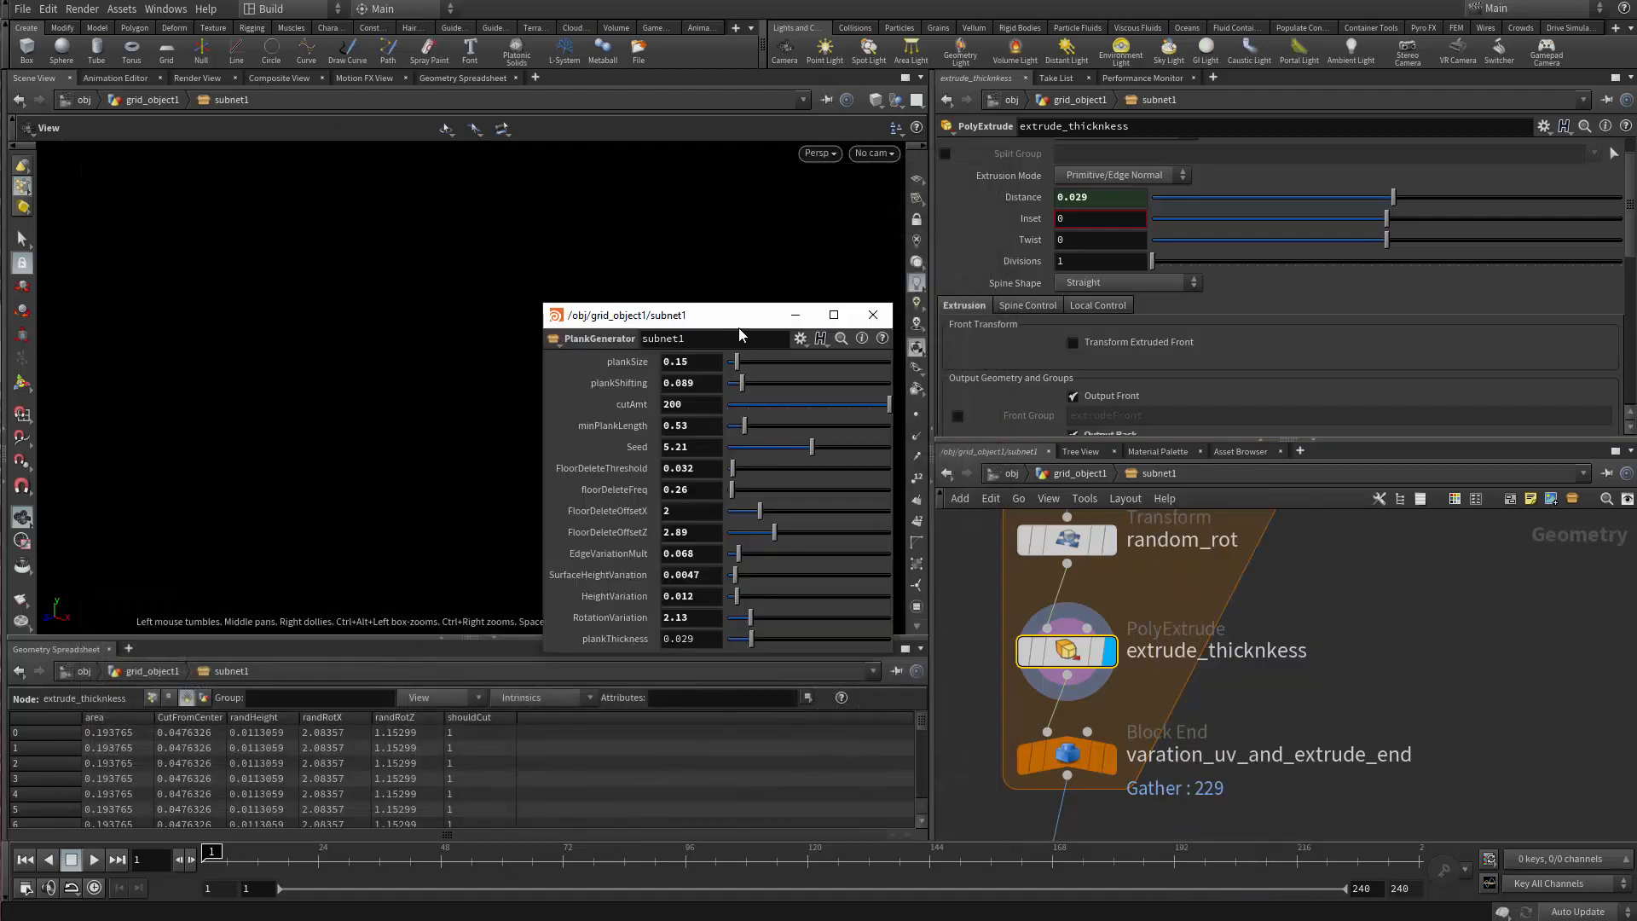
drag(529, 289, 245, 279)
drag(326, 603, 320, 608)
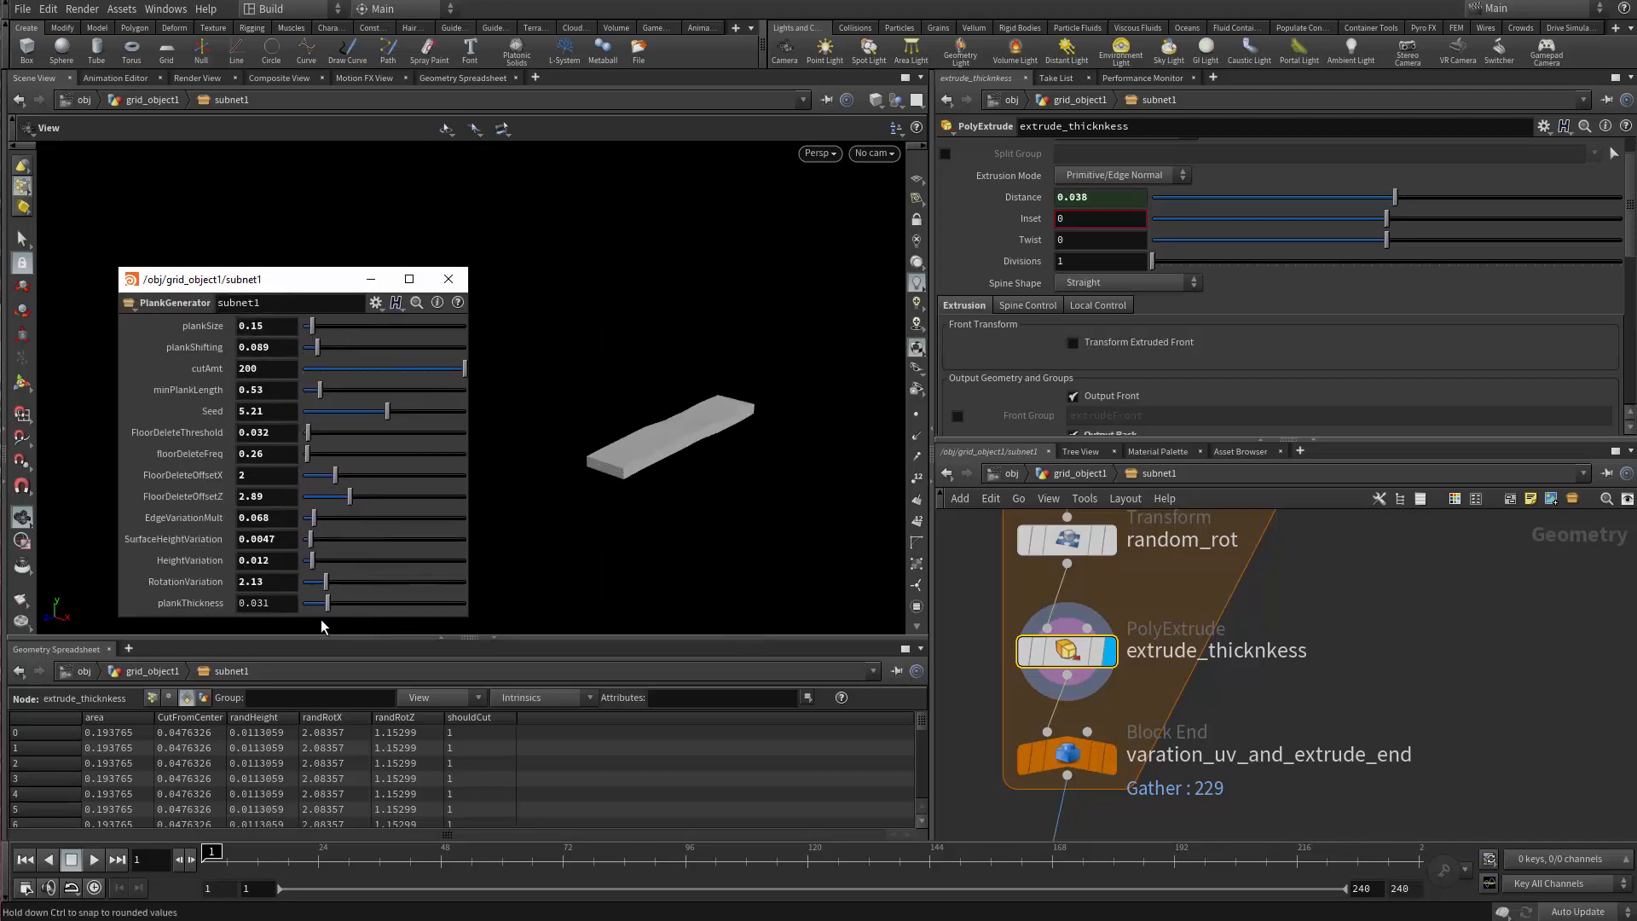
drag(317, 628, 318, 629)
Display the uvlayout1 output and inspect the thickness of all the planks in the perspective view.
scroll(1398, 746, down, 3)
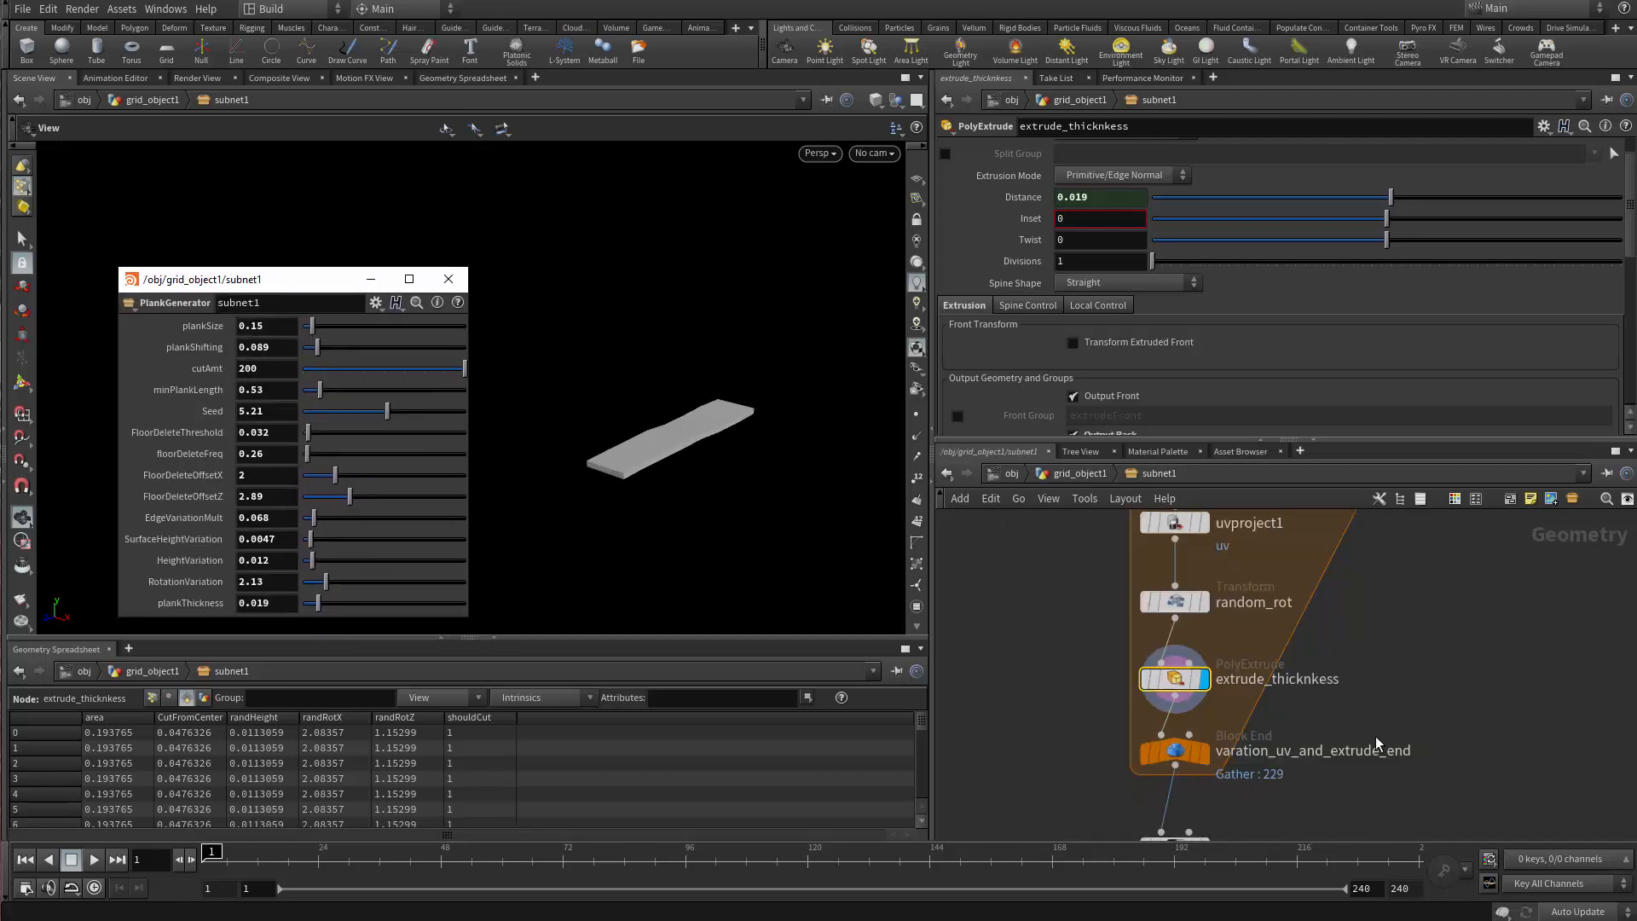
middle_drag(1378, 749, 1224, 674)
scroll(1209, 672, up, 3)
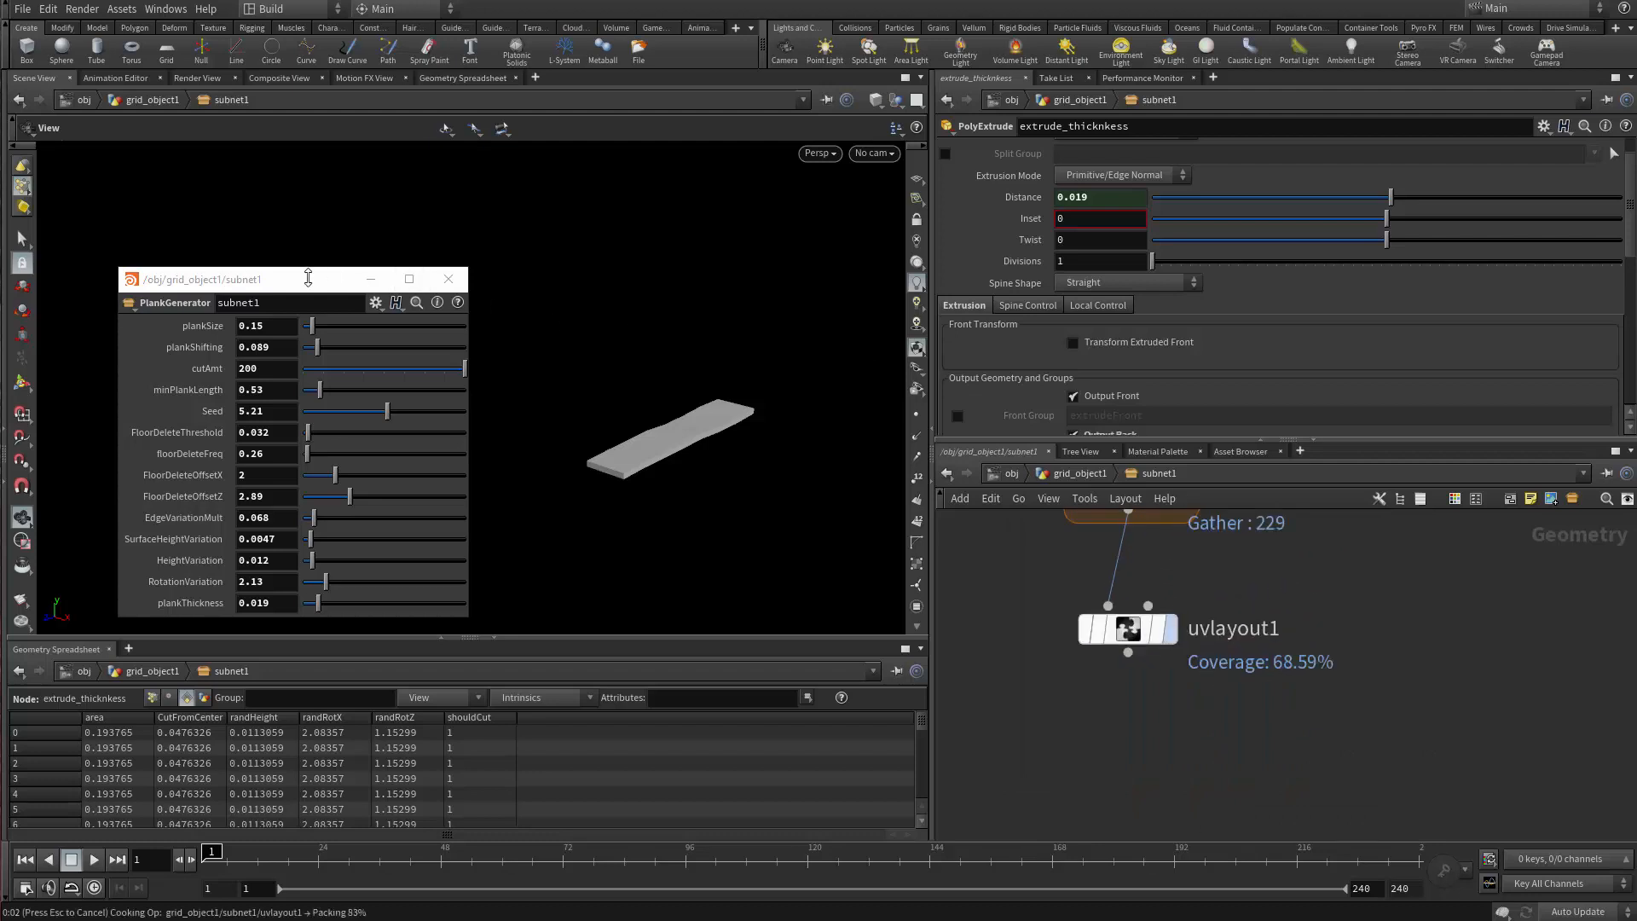
drag(307, 278, 329, 445)
scroll(503, 316, down, 4)
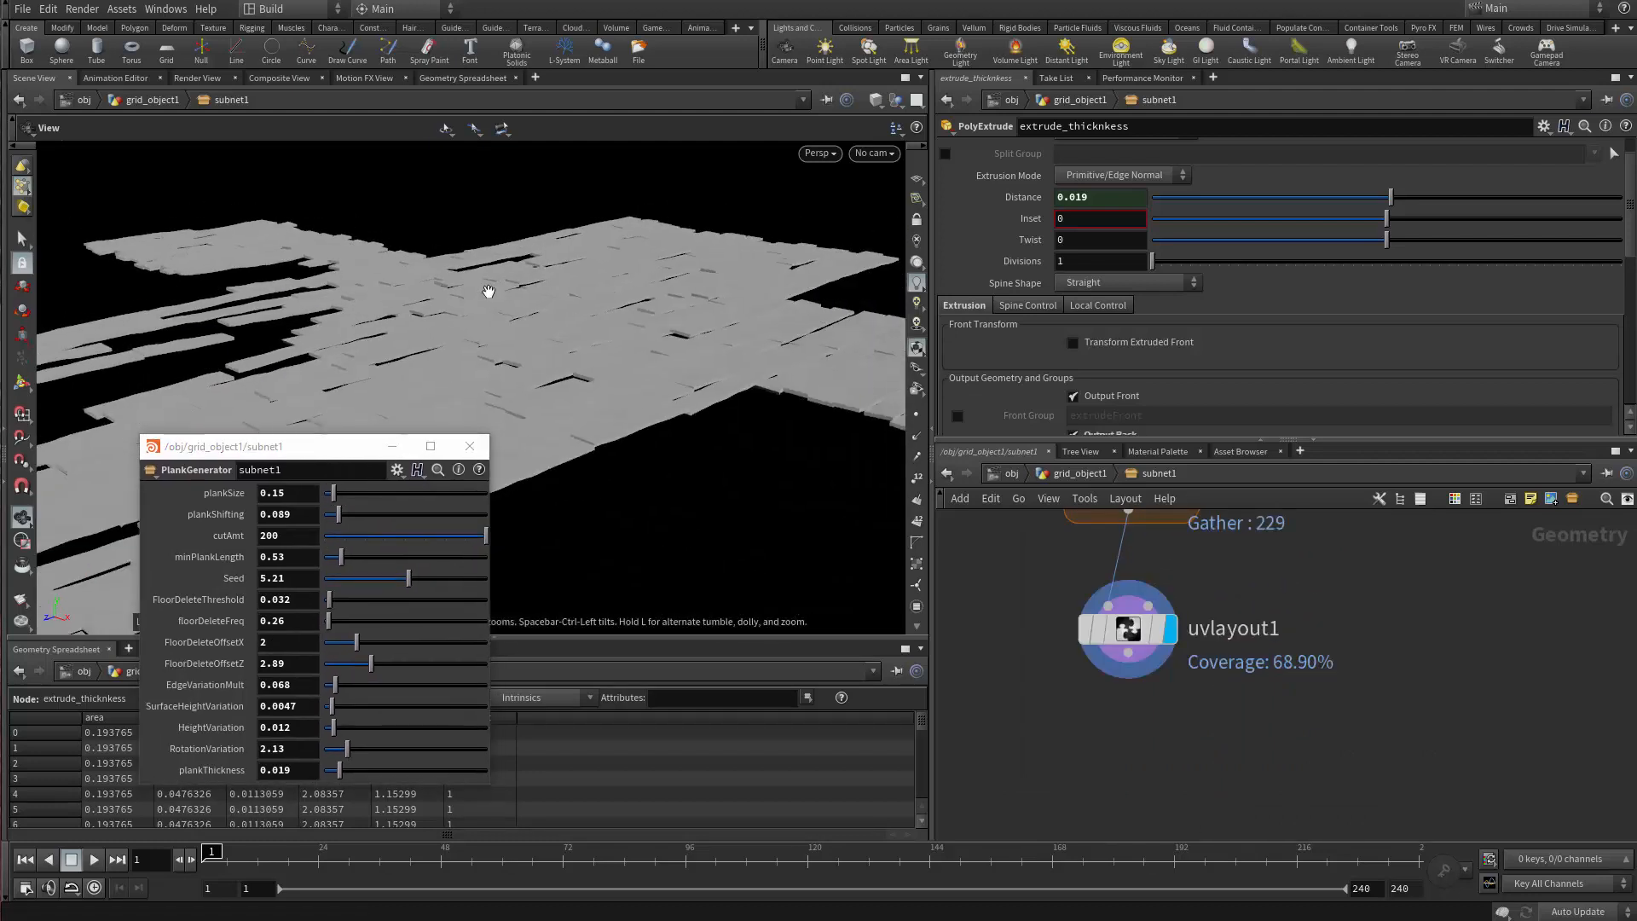
drag(488, 291, 540, 365)
right_drag(541, 366, 393, 340)
drag(392, 340, 256, 349)
Collapse all ten nodes of the varation_uv_and_extrude loop block into a subnetwork.
scroll(1028, 692, down, 3)
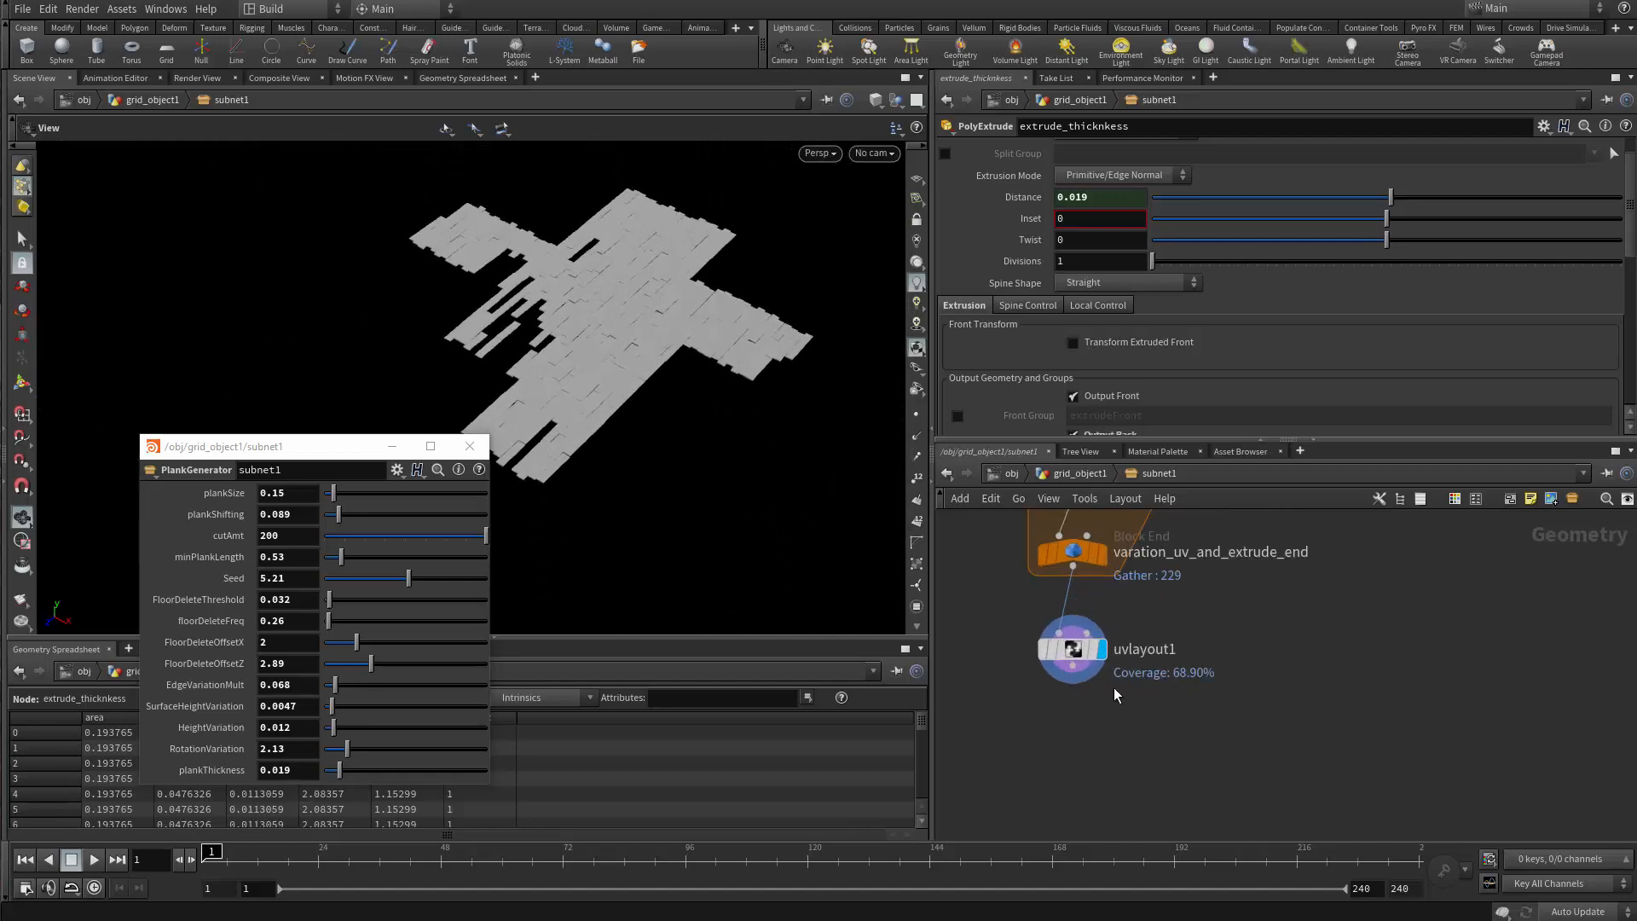
scroll(1113, 687, down, 6)
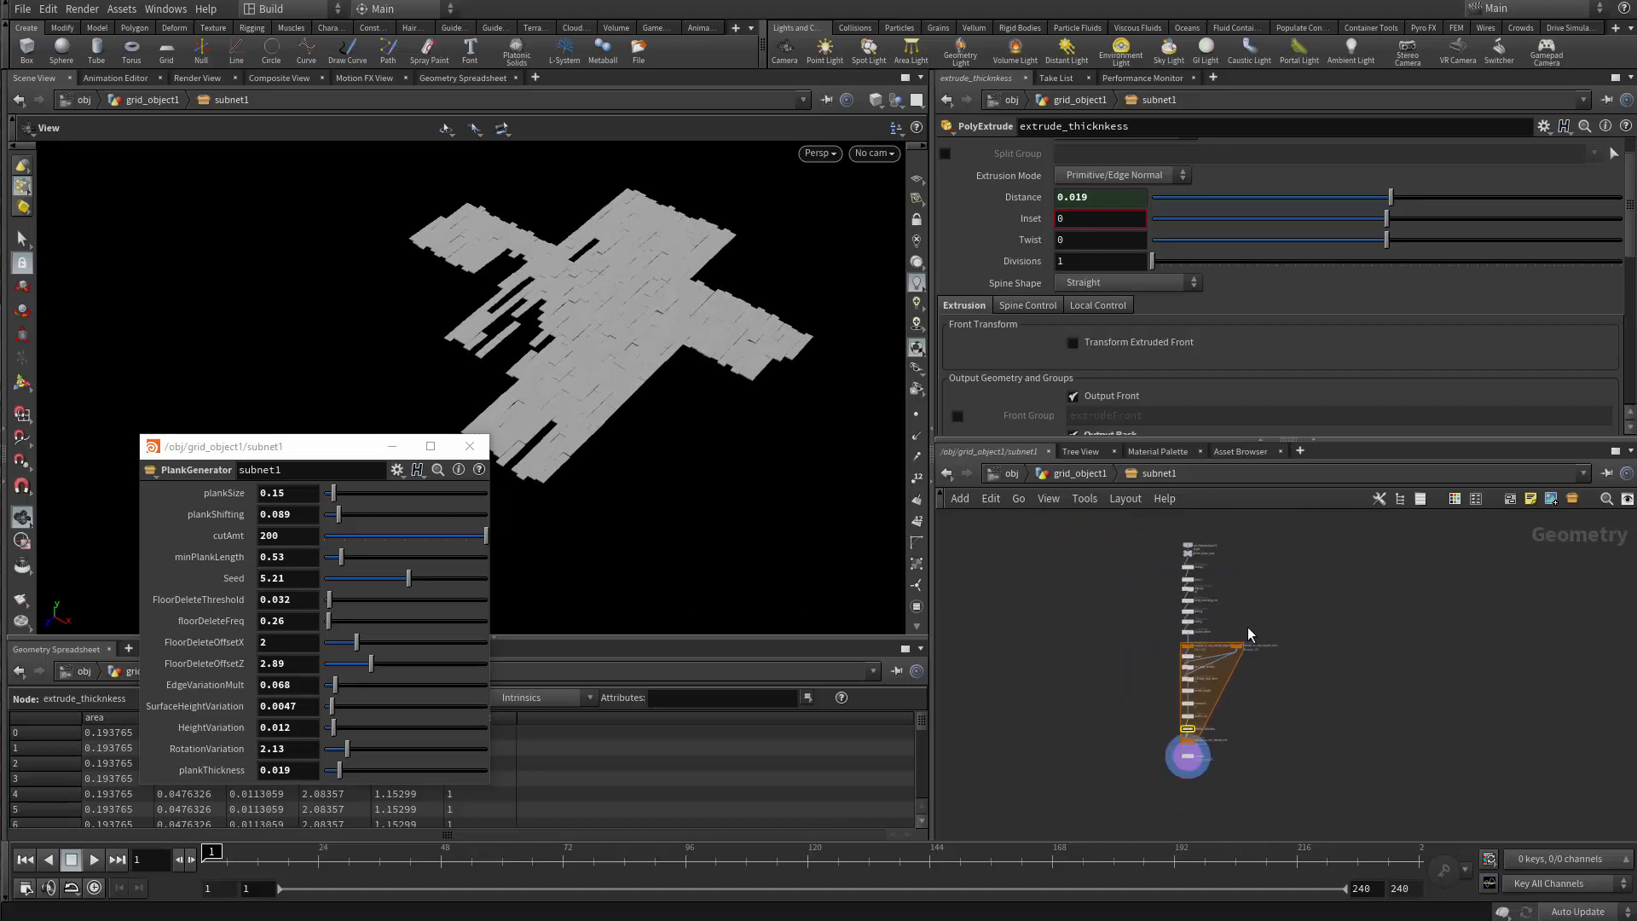
scroll(1244, 633, up, 5)
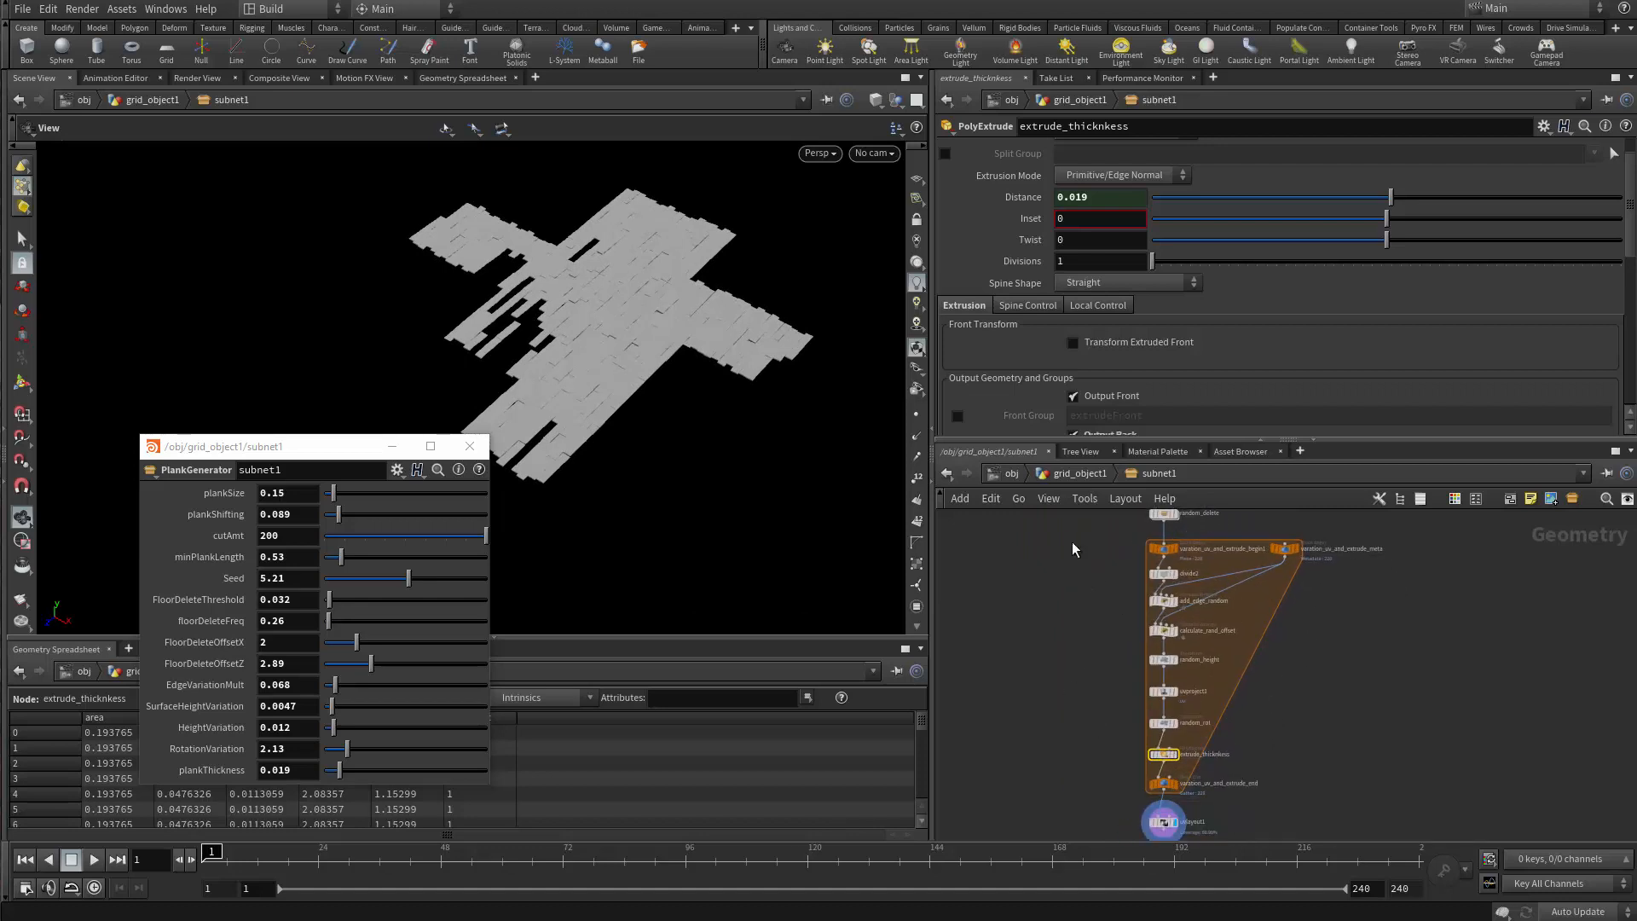
drag(1174, 602, 1386, 794)
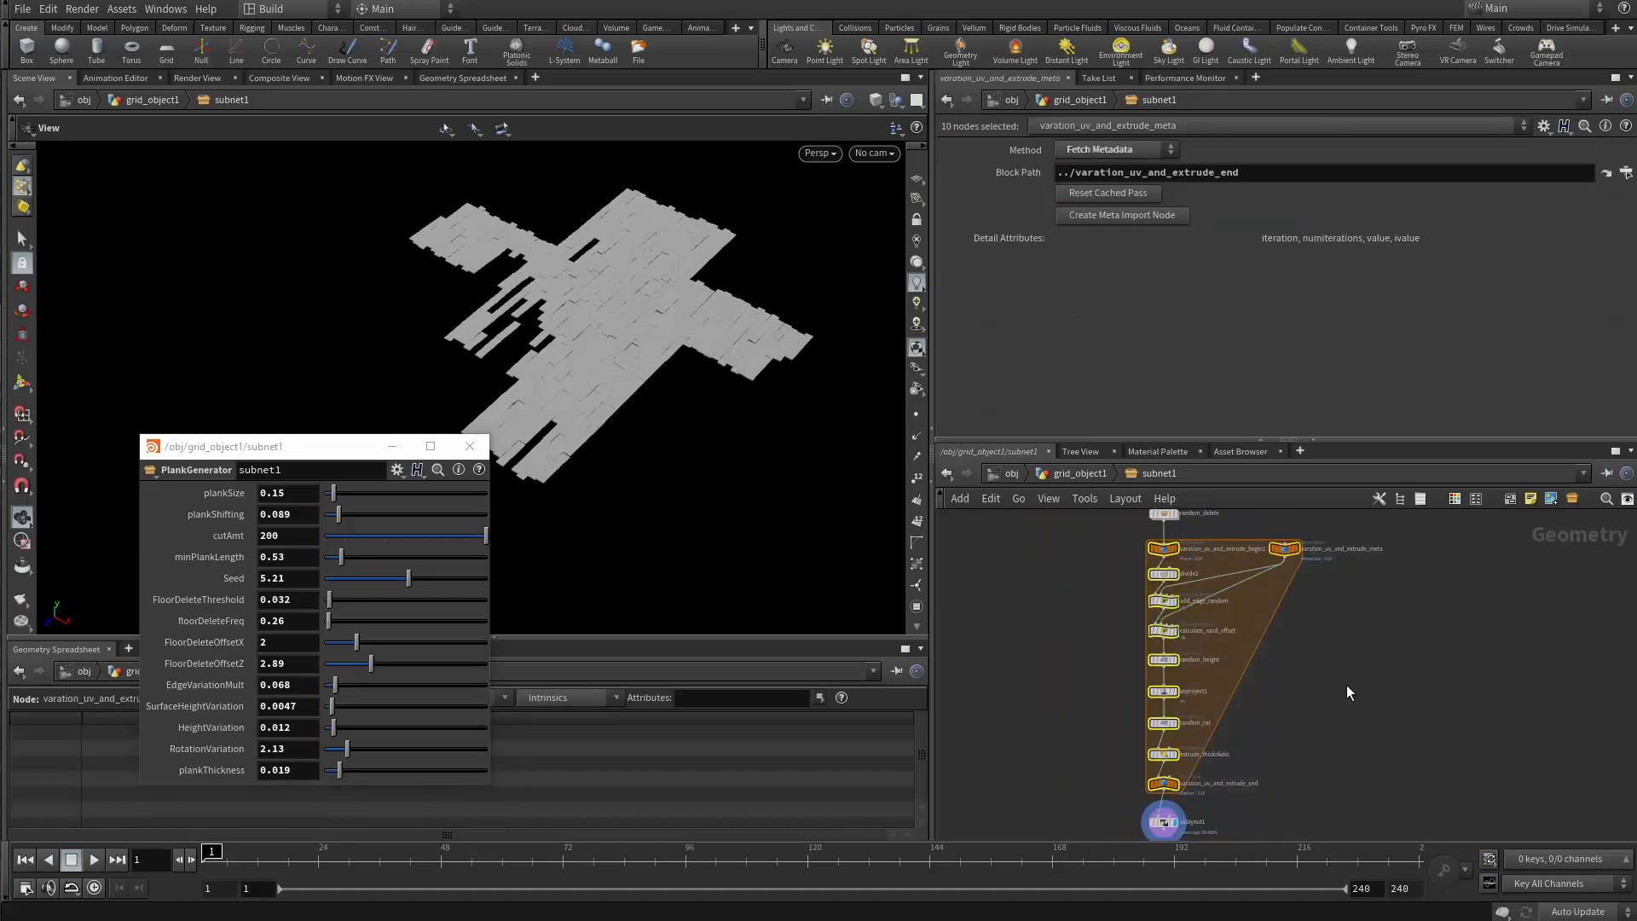
scroll(1278, 678, up, 3)
scroll(1244, 751, down, 4)
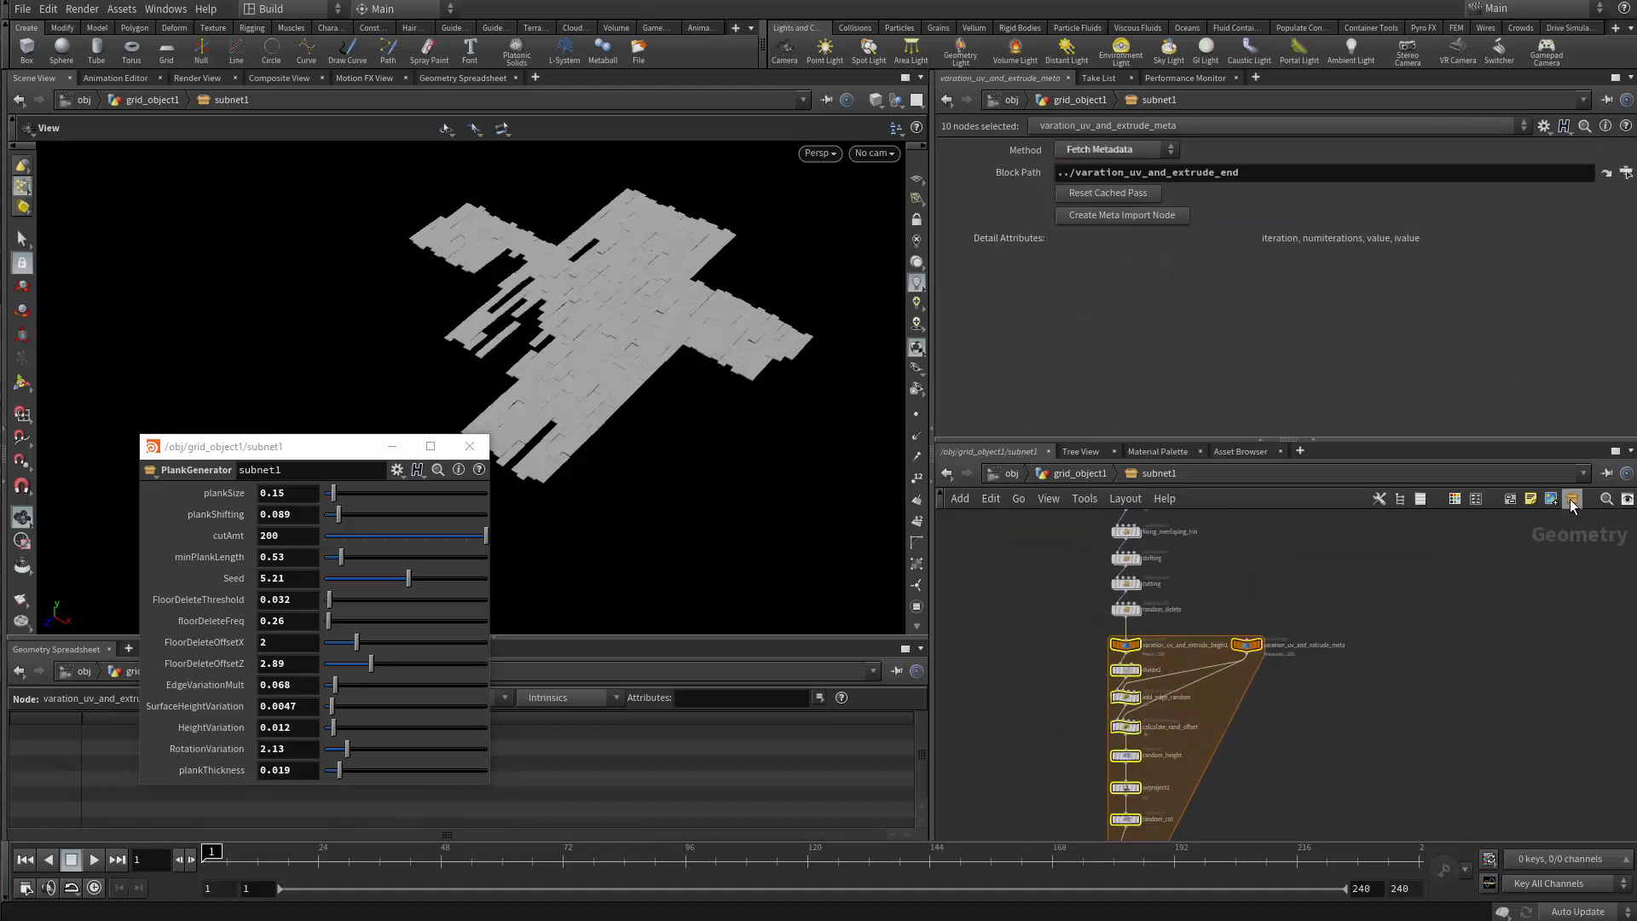
key(shift+c)
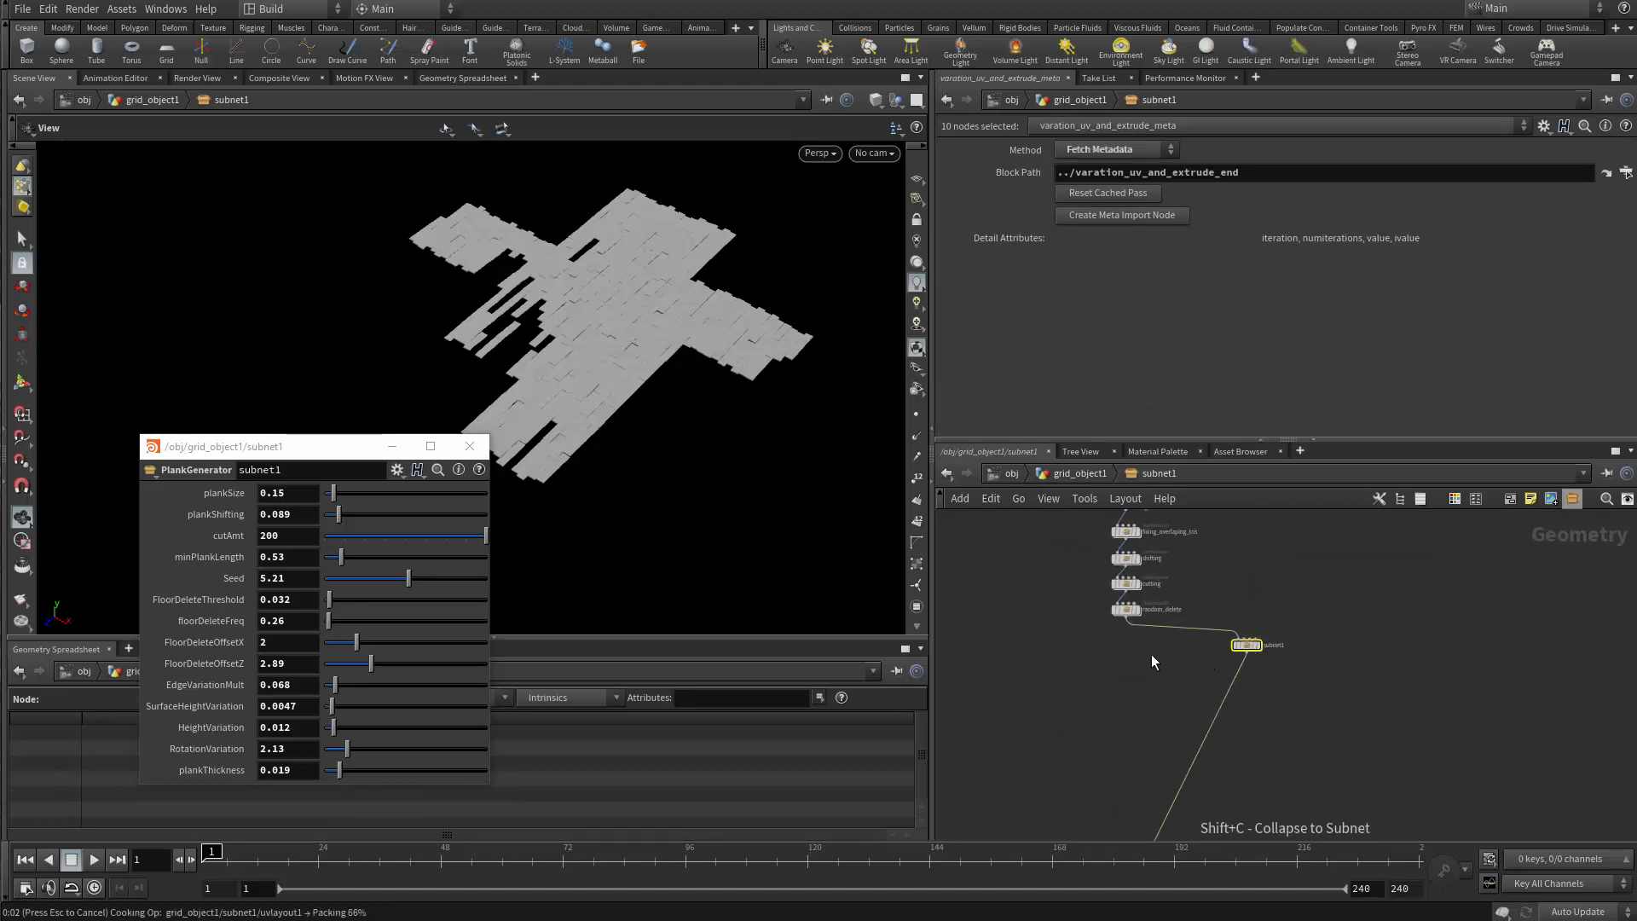
Place the new subnetwork directly beneath random_delete in the node chain.
scroll(1246, 635, up, 5)
drag(1265, 670, 1153, 677)
scroll(1155, 710, down, 2)
middle_drag(1054, 733, 1137, 716)
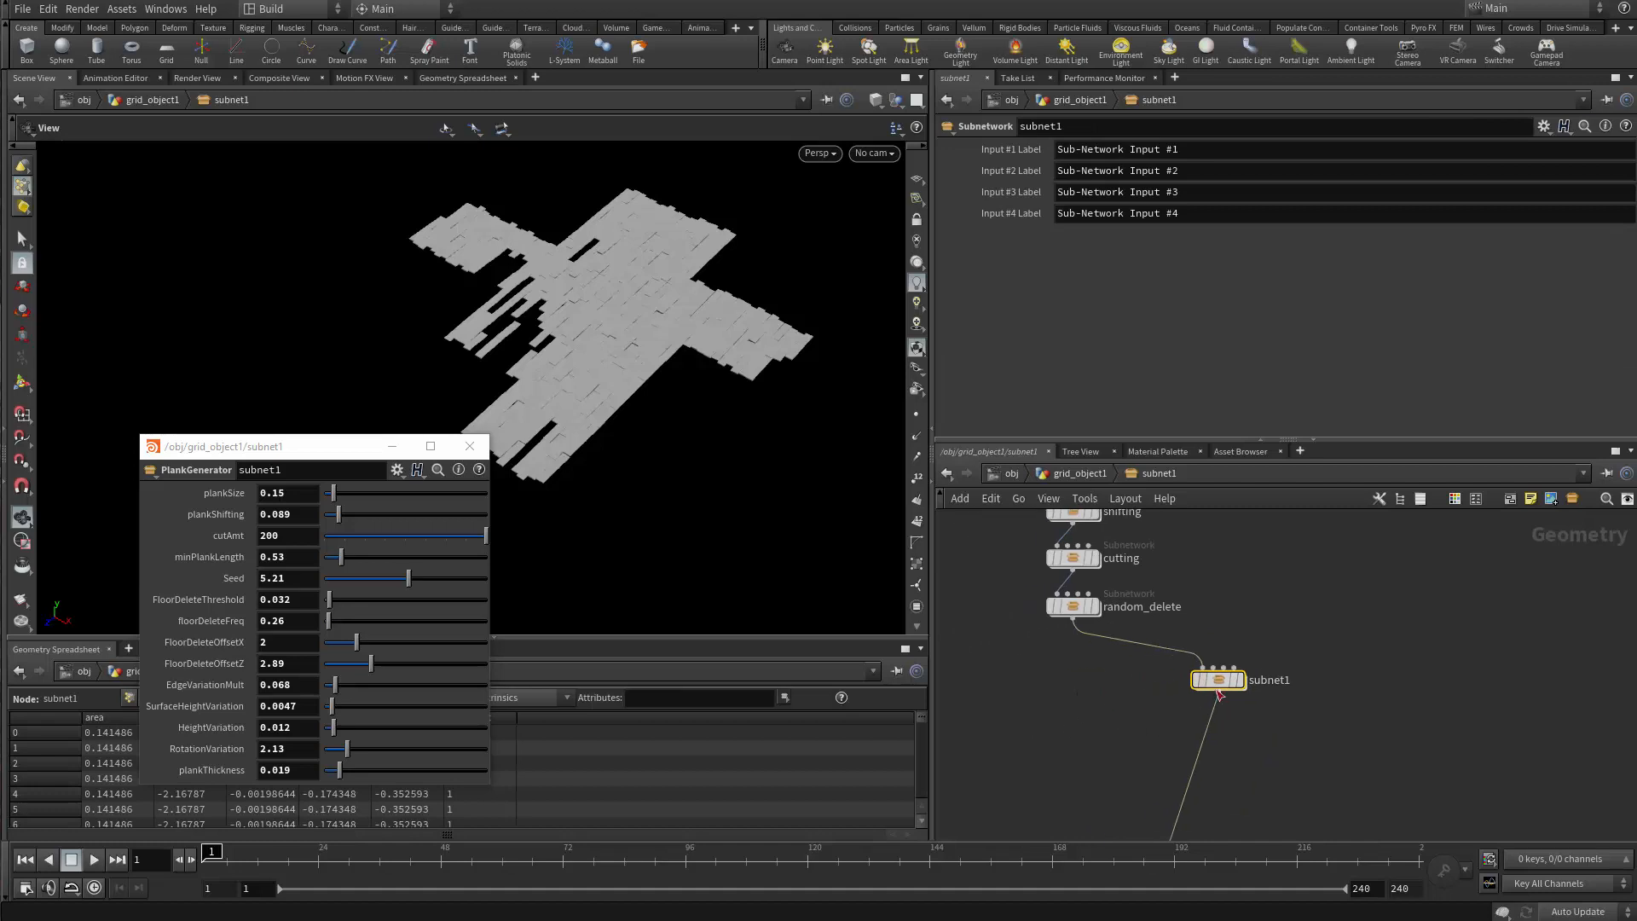
drag(1219, 695, 1083, 674)
scroll(1116, 672, up, 5)
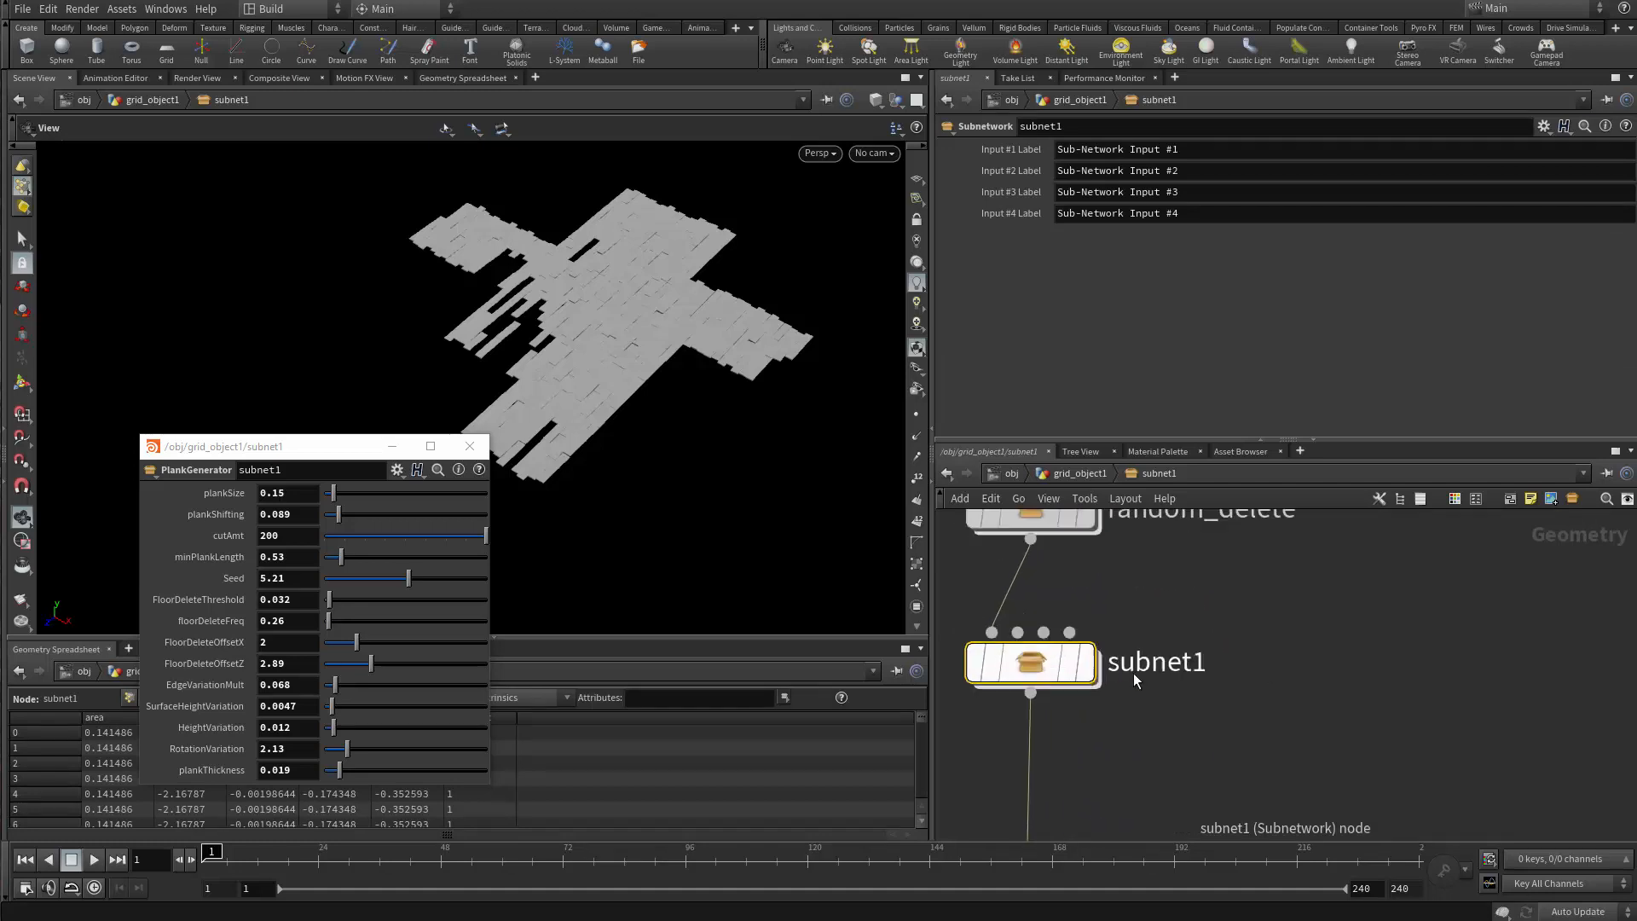
Rename the new subnetwork as variation_thickness_and_uv.
double_click(1134, 665)
text(v)
key(shift+End)
key(Delete)
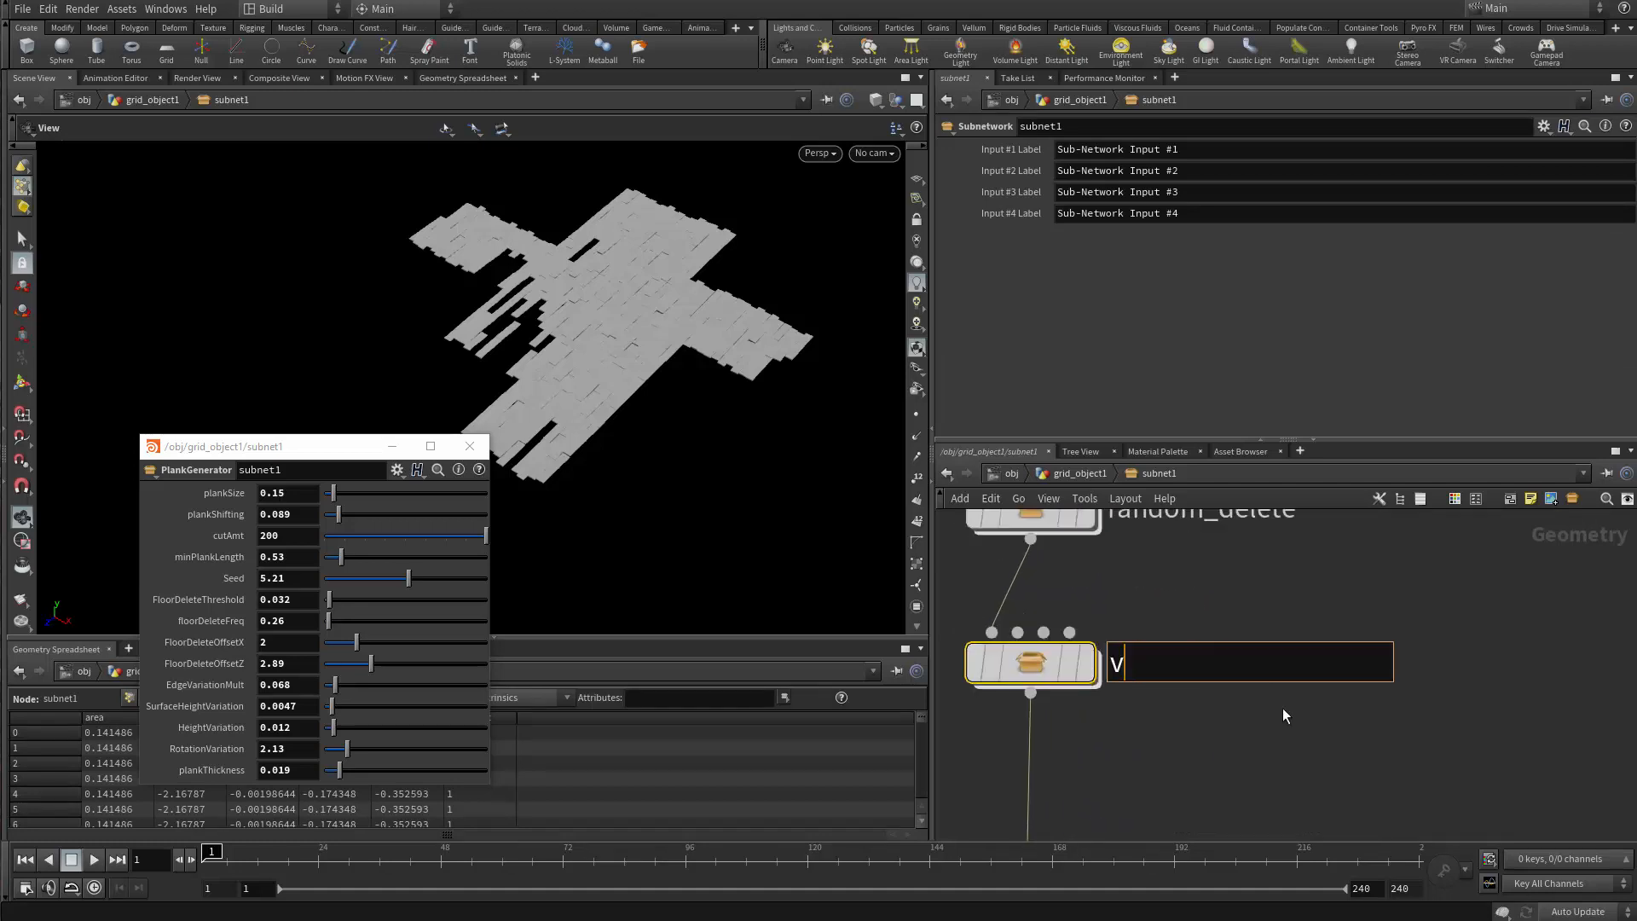
text(artiatio)
key(BackSpace)
key(BackSpace)
key(BackSpace)
key(BackSpace)
key(BackSpace)
key(BackSpace)
text(iation_thi)
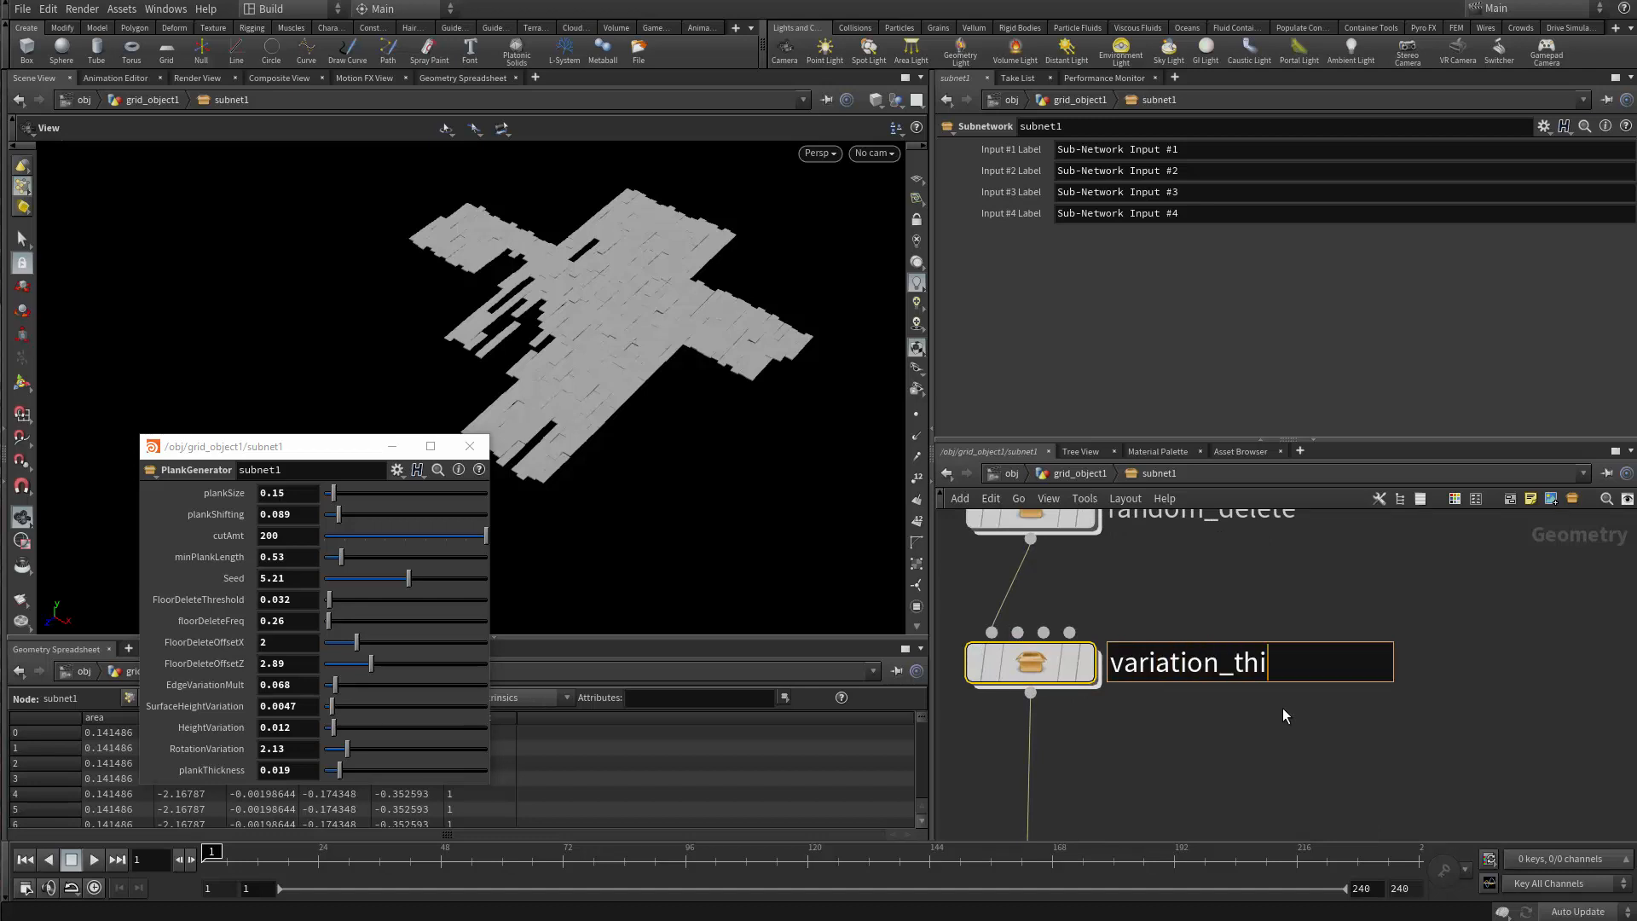
text(ckness_and_uv)
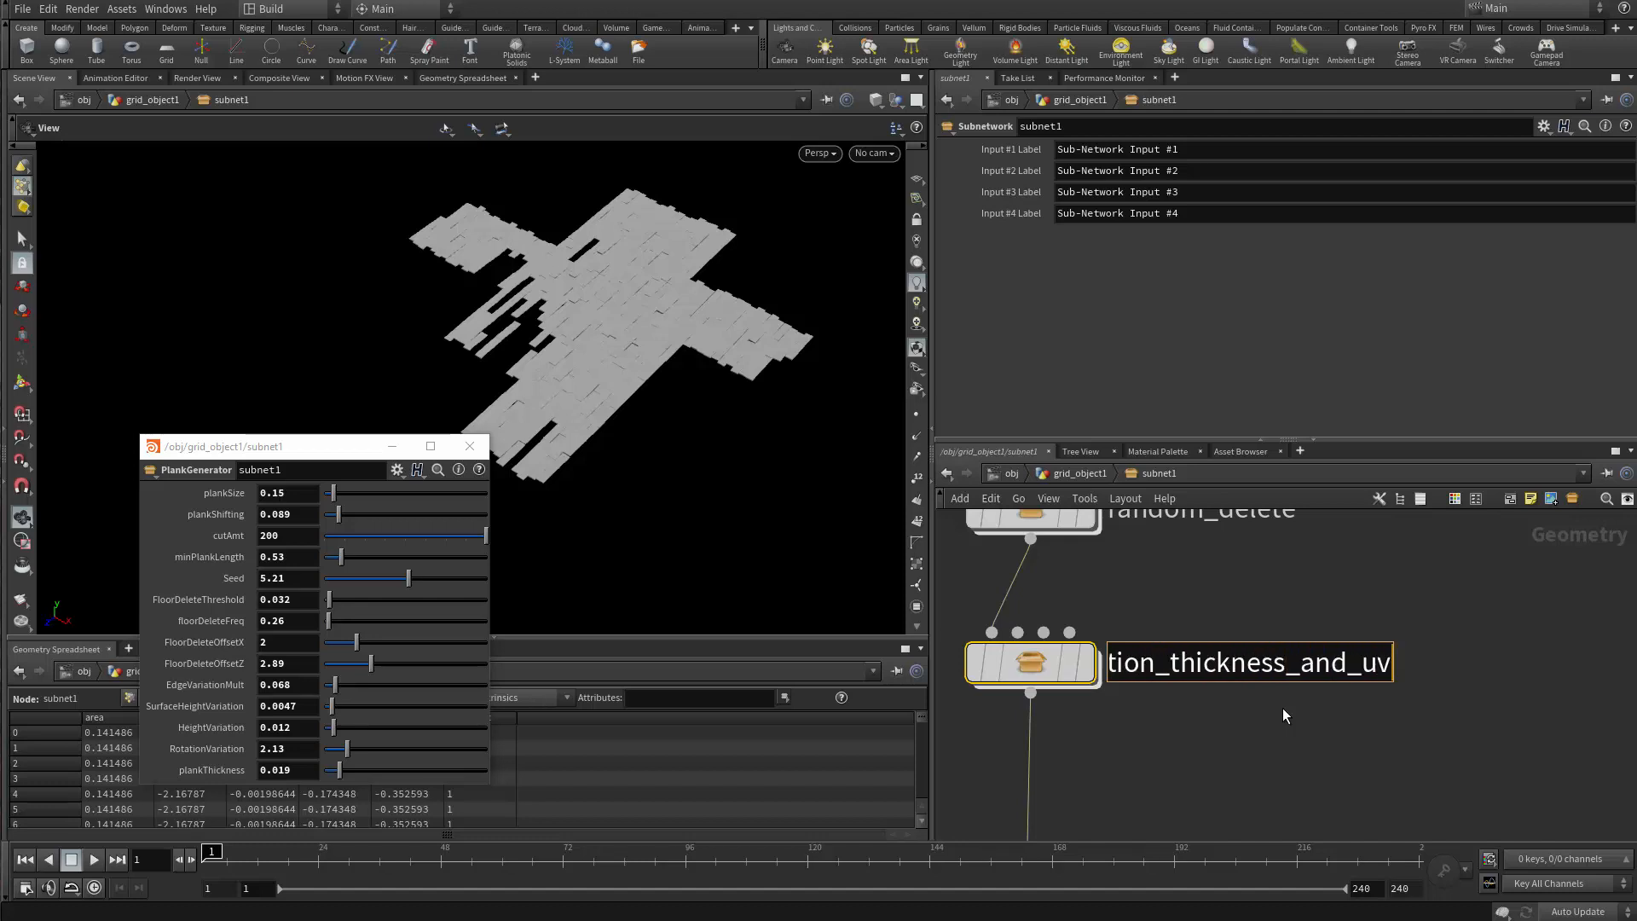
key(Return)
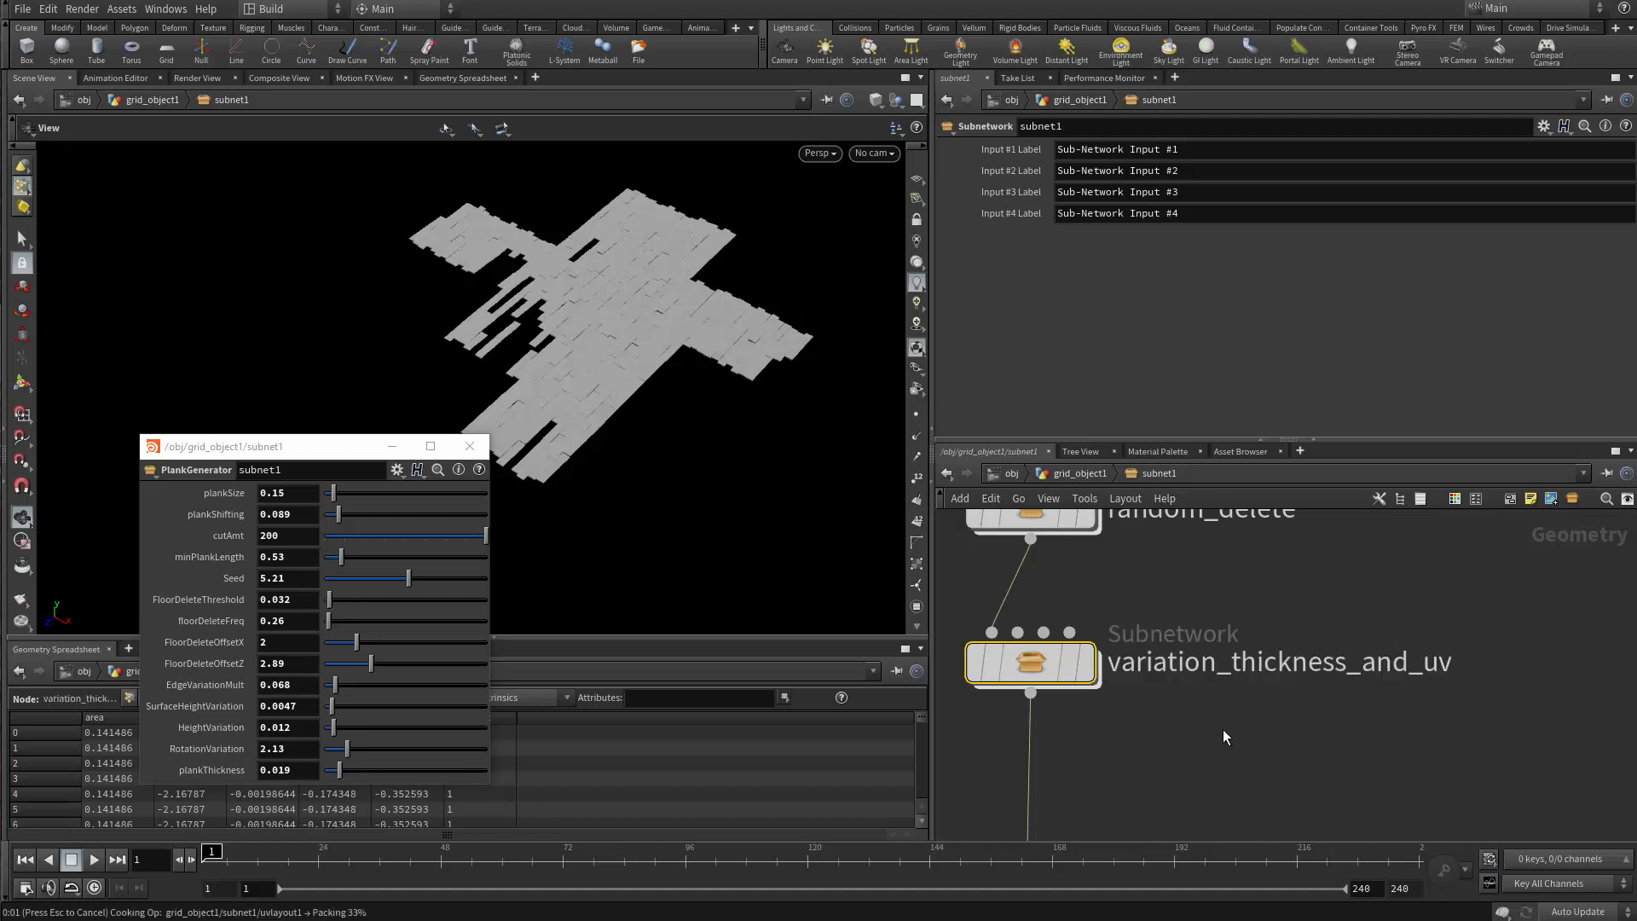
Move the uvlayout1 node up so it sits just below the variation_thickness_and_uv subnetwork.
scroll(1222, 729, down, 5)
middle_drag(1222, 729, 1236, 569)
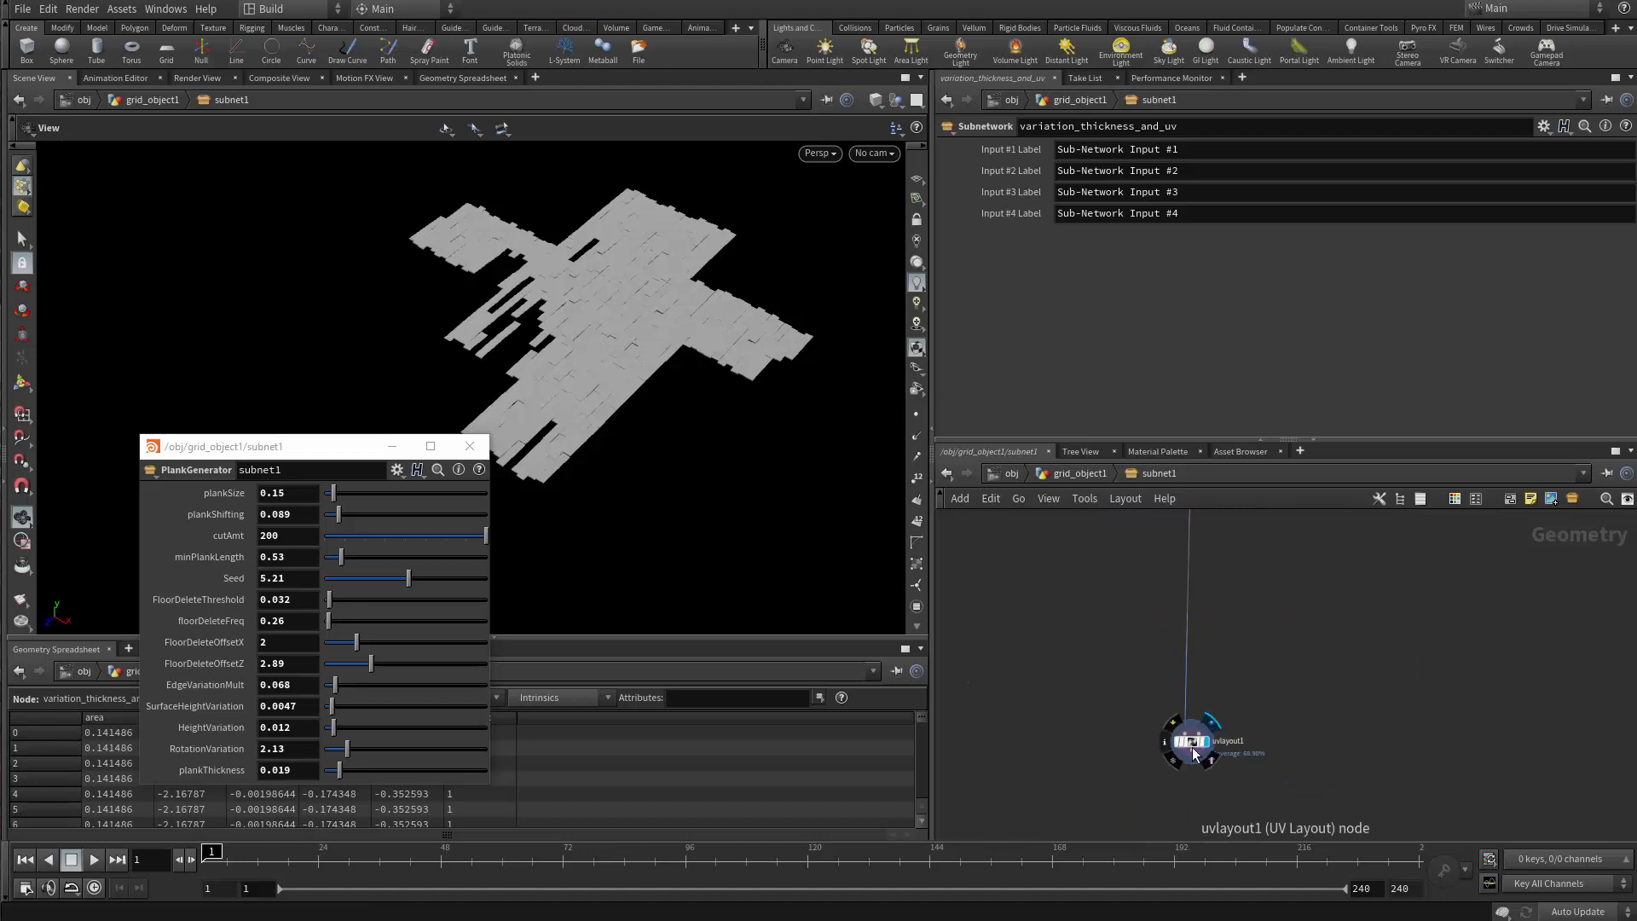
drag(1192, 746, 1199, 576)
middle_drag(1329, 604, 1306, 775)
scroll(1306, 776, up, 2)
drag(1183, 794, 1174, 670)
scroll(1171, 626, up, 3)
Move uvlayout1 into the variation_thickness_and_uv subnetwork and wire it after the varation_uv_and_extrude_end block.
drag(1302, 670, 1103, 779)
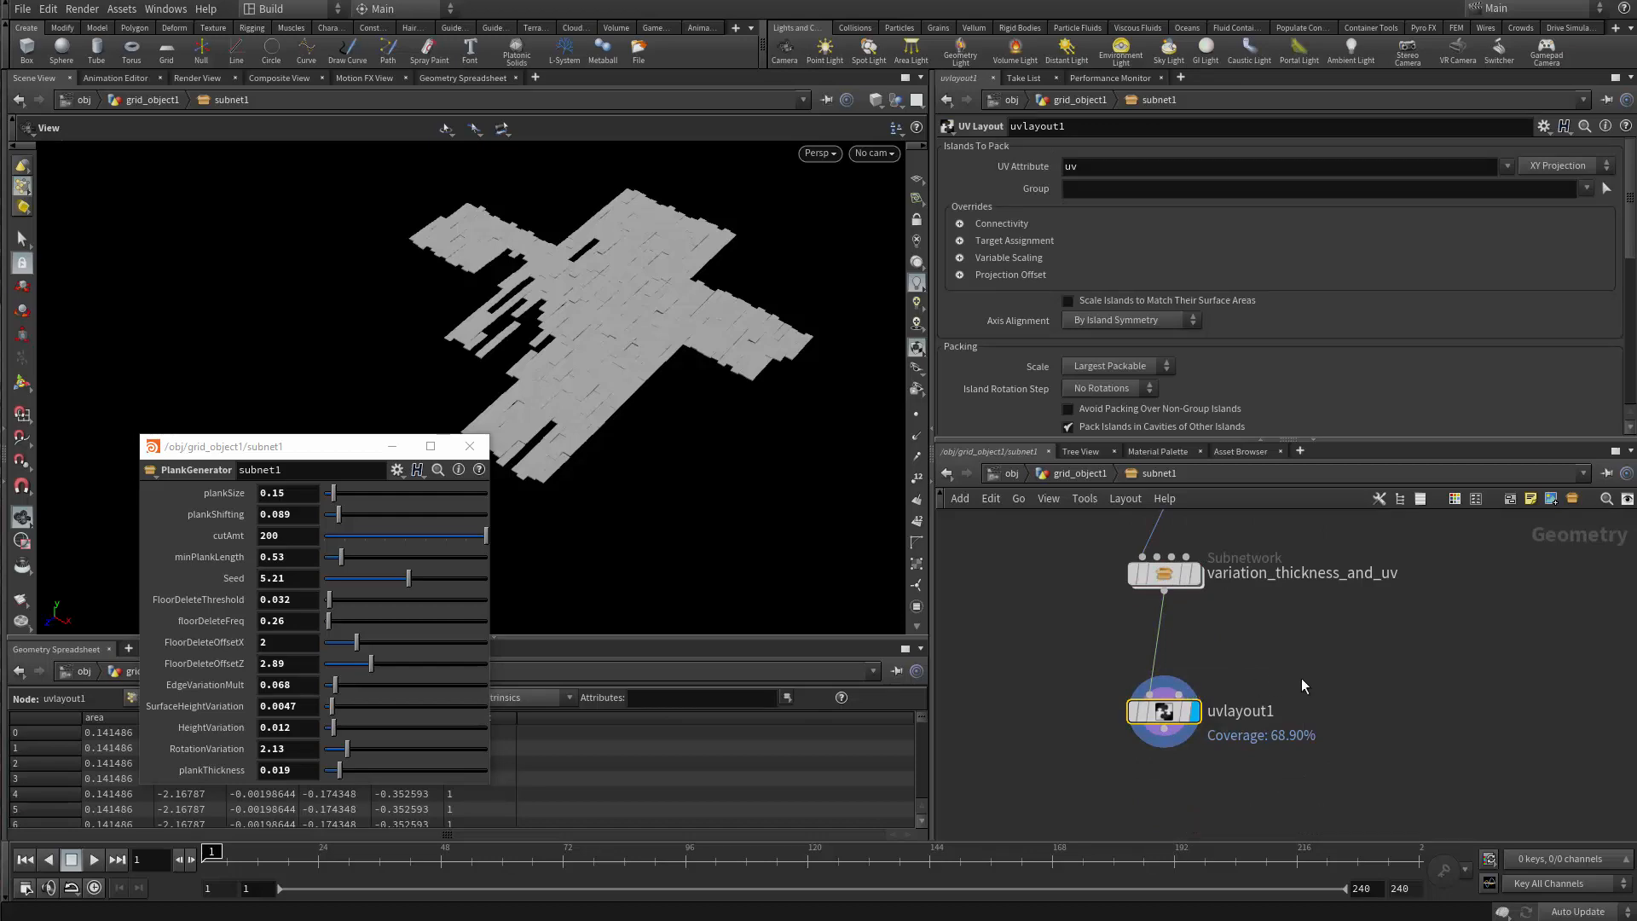
key(ctrl+x)
double_click(1182, 577)
middle_drag(1147, 829, 1173, 739)
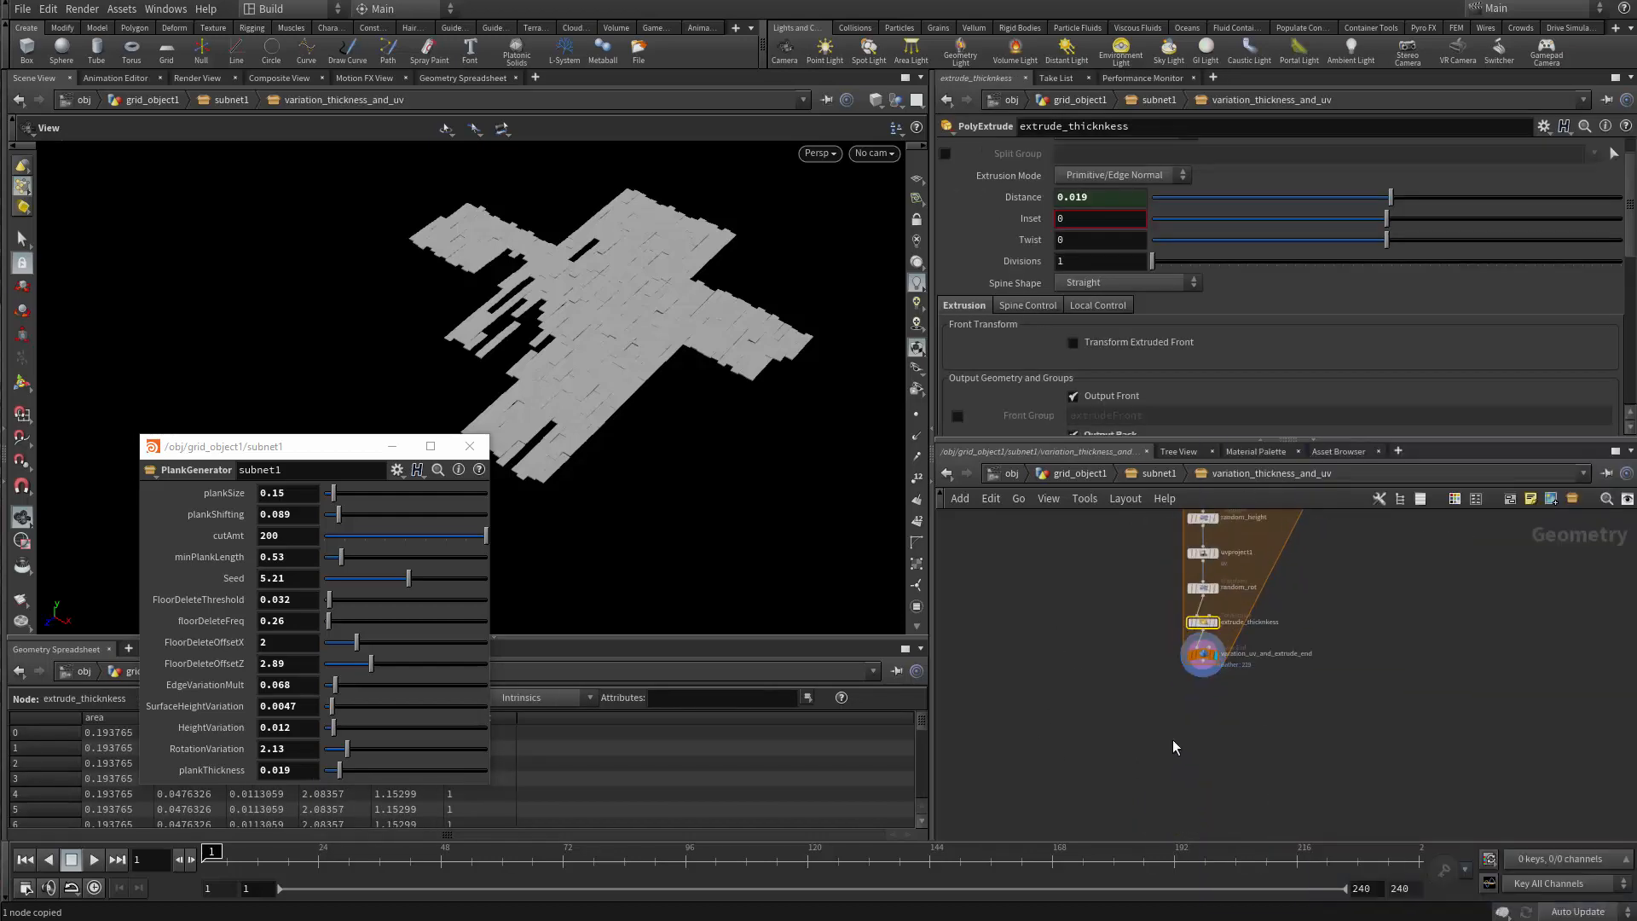
scroll(1209, 672, up, 3)
key(ctrl+v)
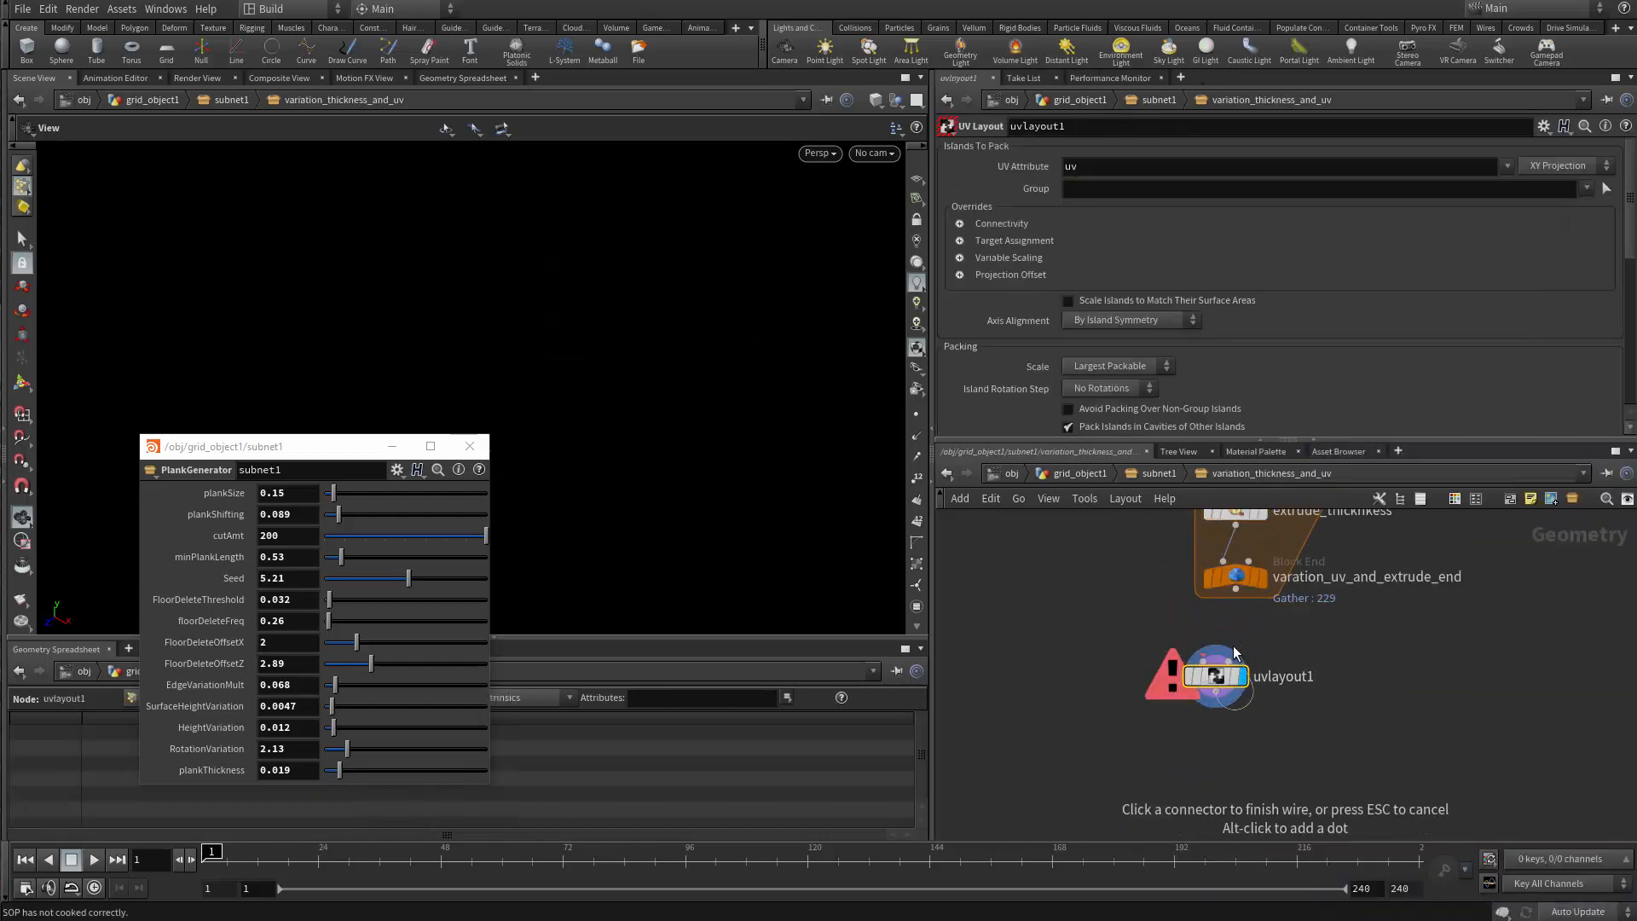
click(1233, 654)
drag(1202, 662, 1221, 688)
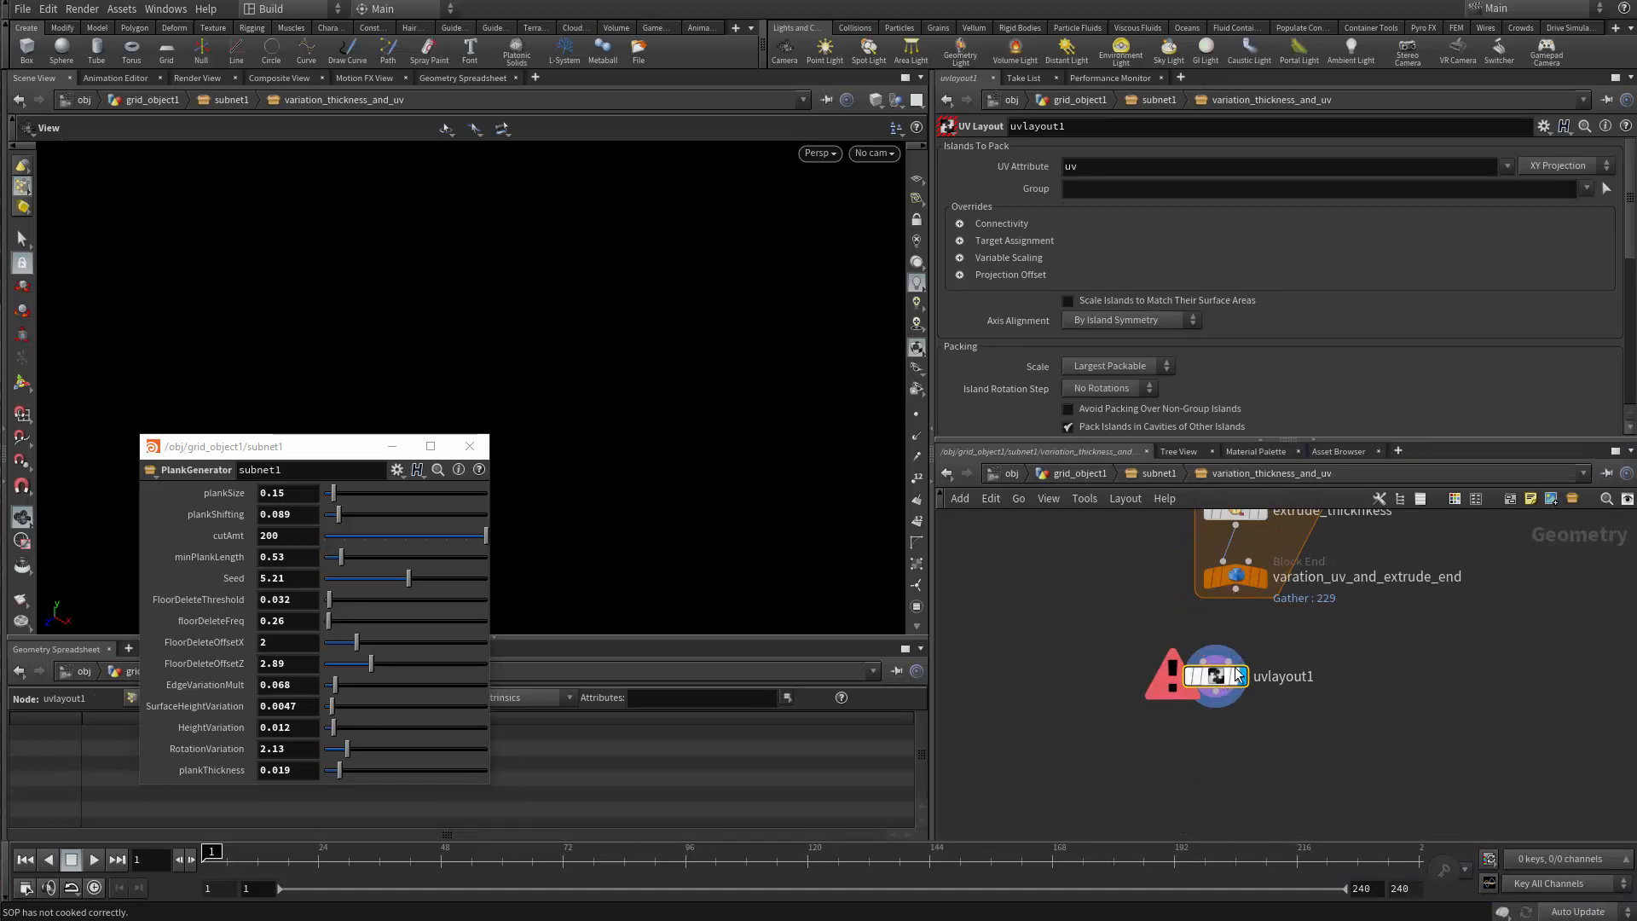
click(1238, 675)
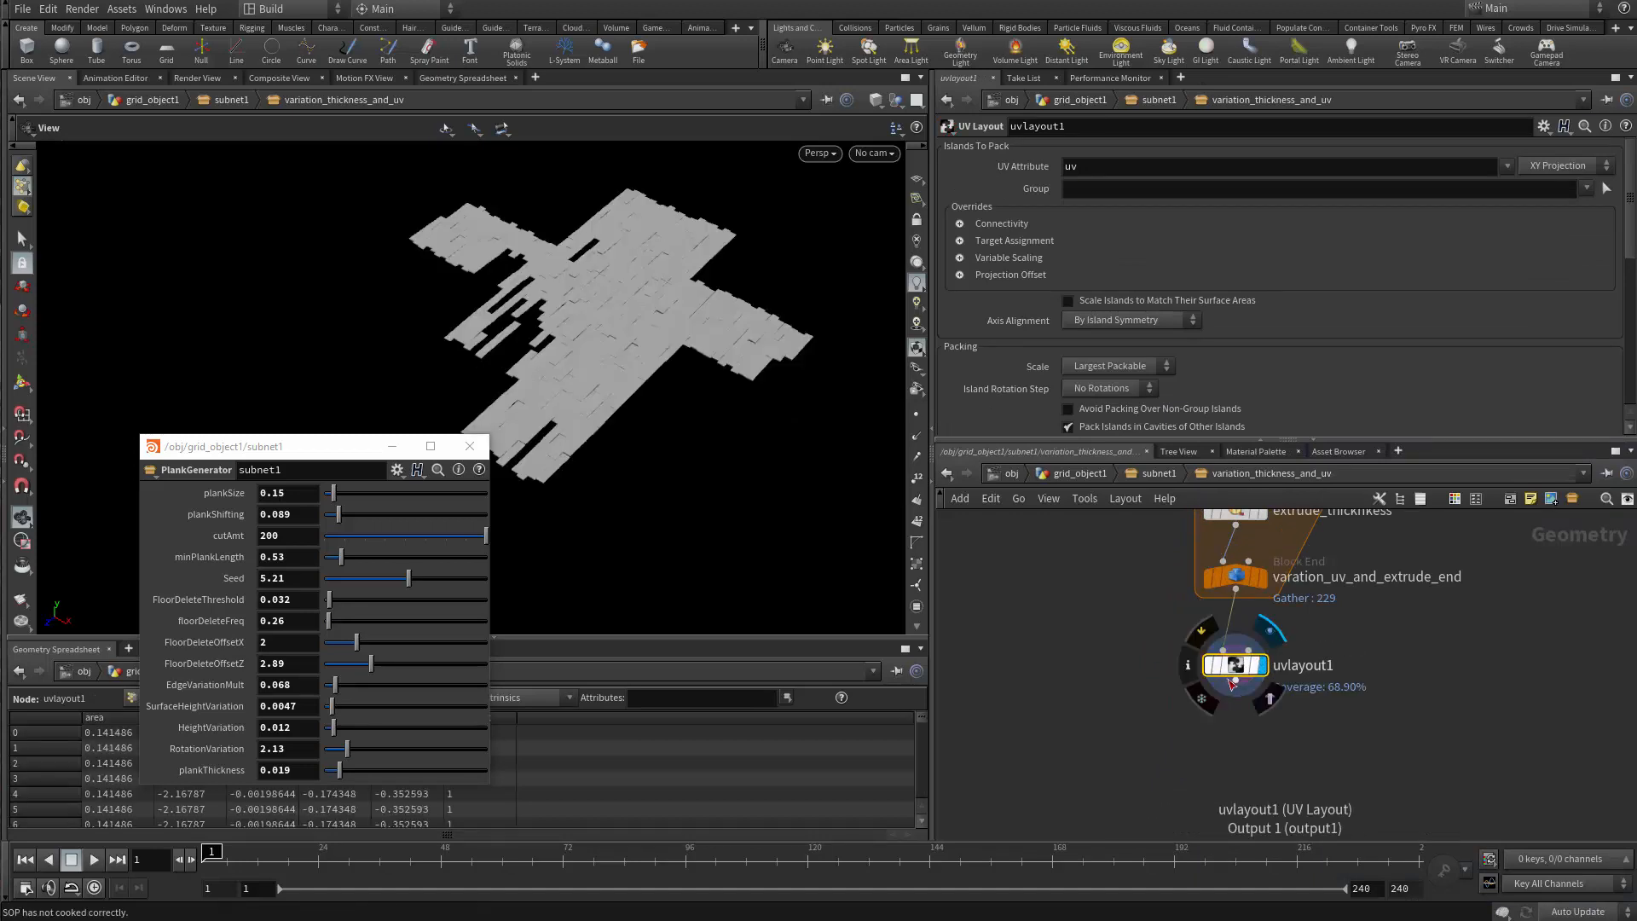
mouse_move(1233, 669)
mouse_down()
mouse_move(1235, 654)
mouse_move(1236, 672)
mouse_up()
Compare the plank UVs in the UV view at the varation_uv_and_extrude_end block and at uvlayout1.
middle_drag(1242, 617, 1102, 737)
scroll(1176, 669, up, 2)
mouse_move(1096, 627)
middle_down()
mouse_move(1085, 757)
mouse_move(1113, 646)
middle_up()
scroll(1128, 669, up, 2)
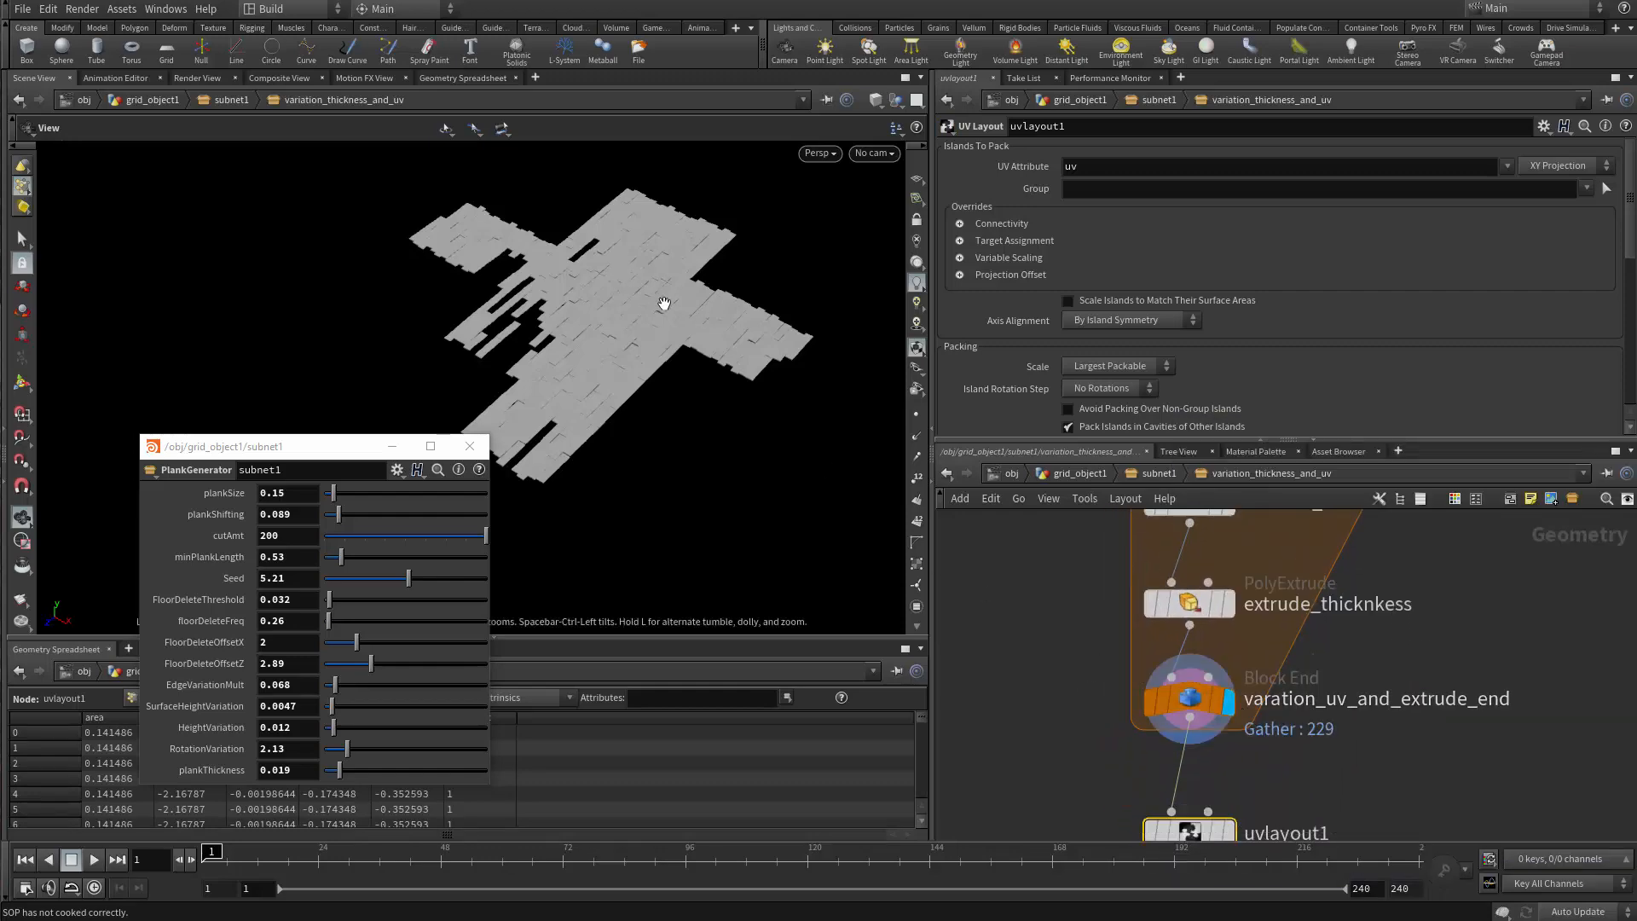
key(space+5)
right_drag(658, 319, 767, 456)
scroll(1276, 750, up, 3)
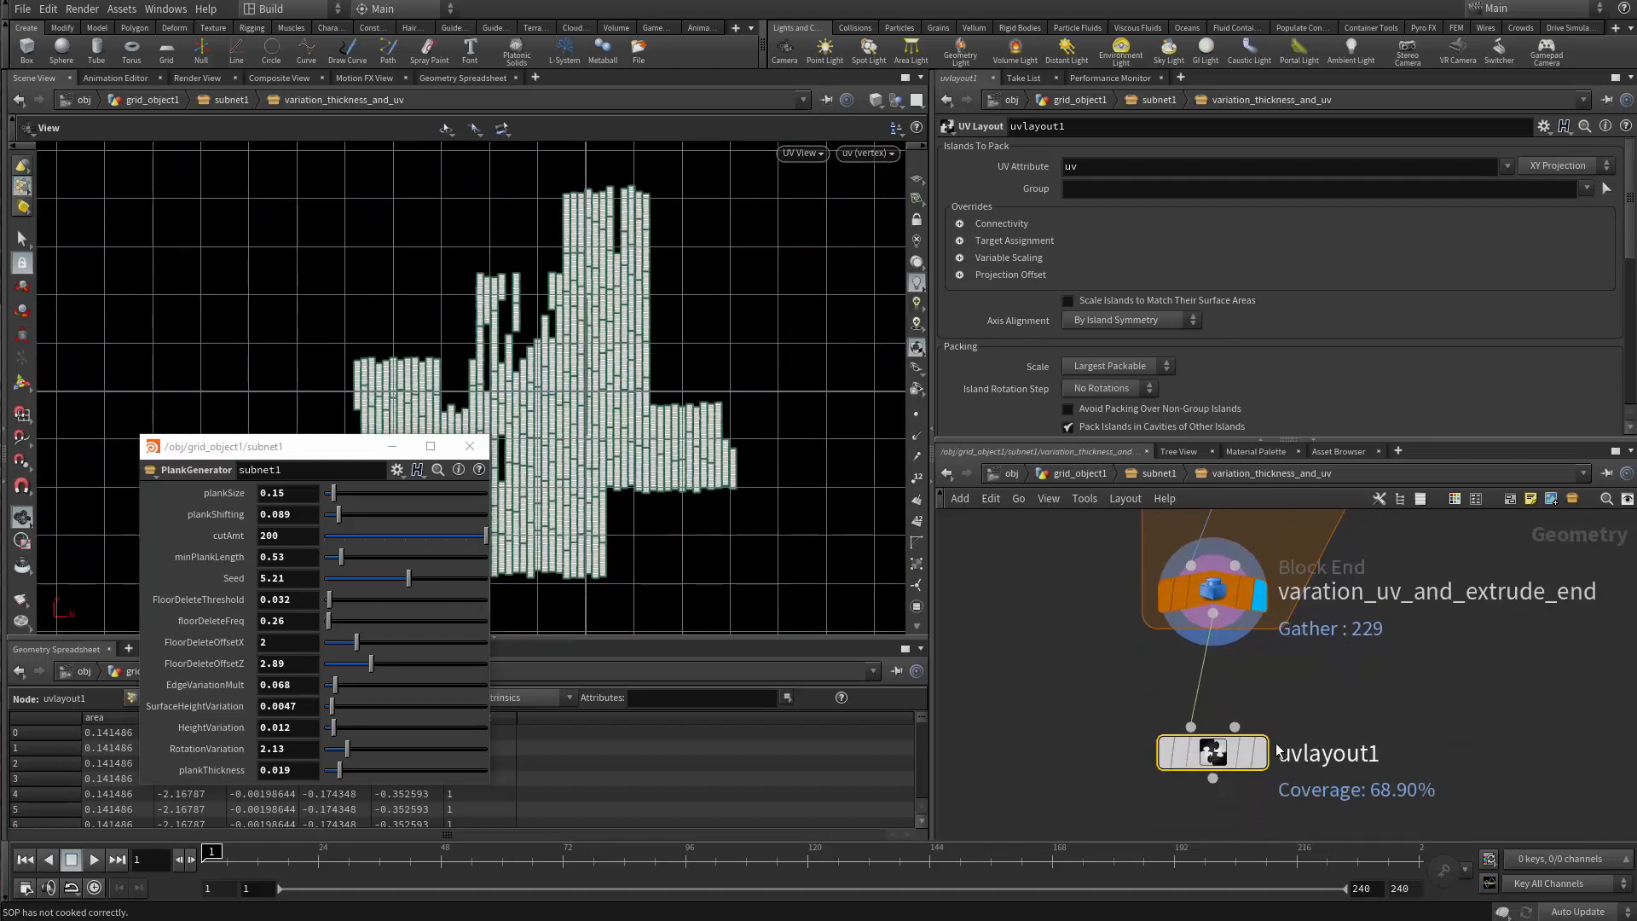
click(1260, 752)
scroll(698, 402, up, 4)
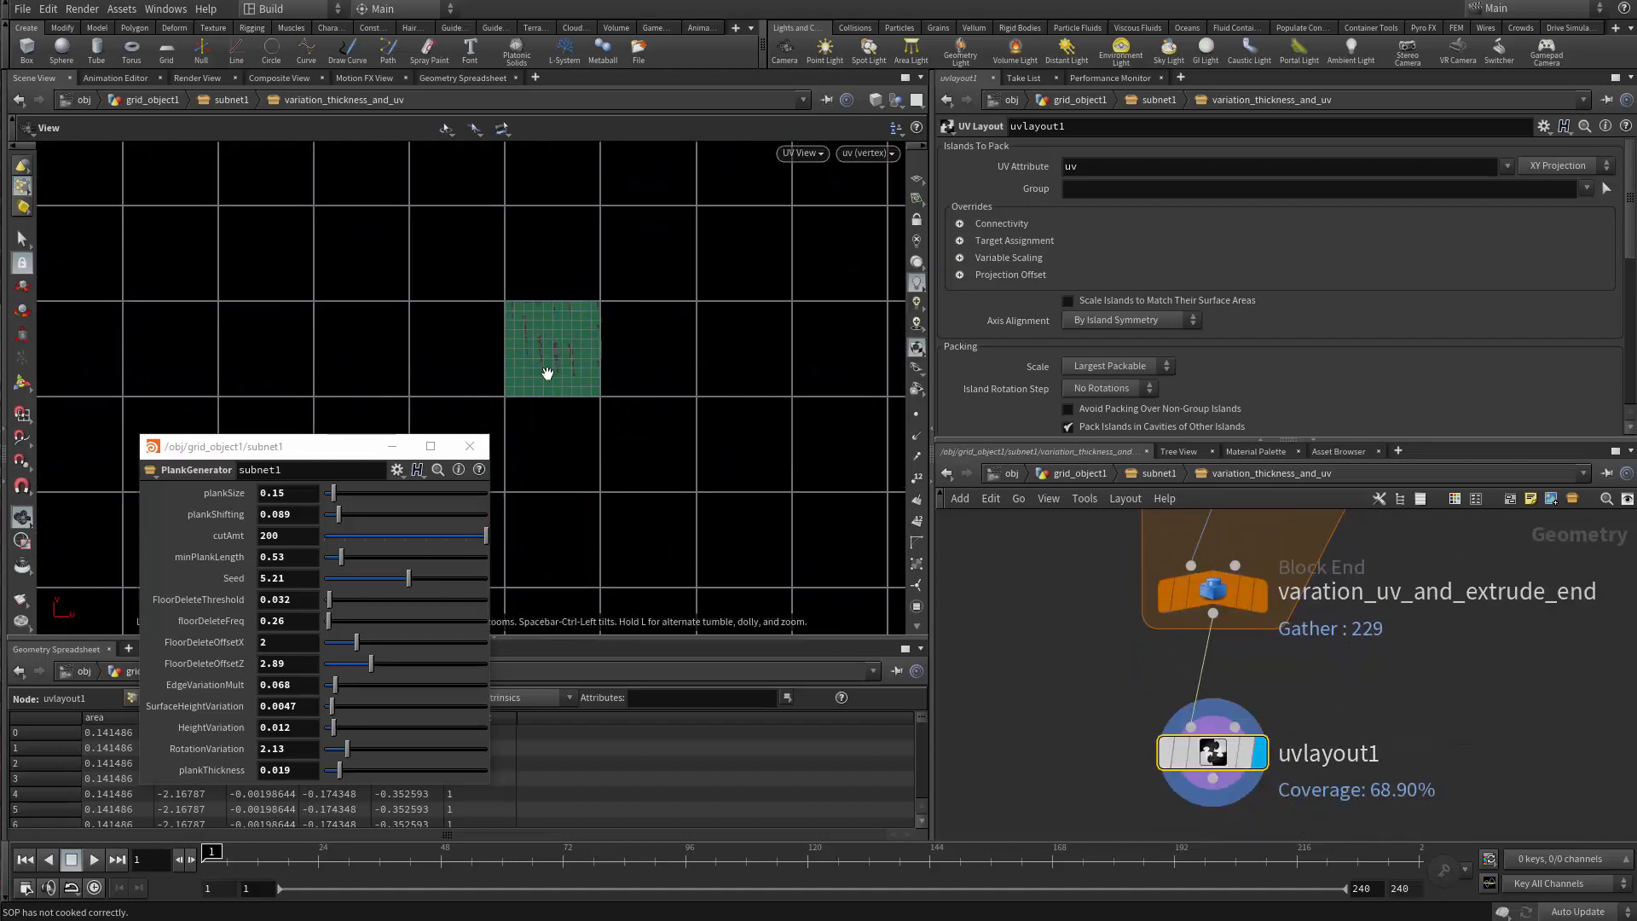
scroll(547, 372, up, 2)
Return to the parent PlankGenerator network and review its chain of subnetworks.
key(u)
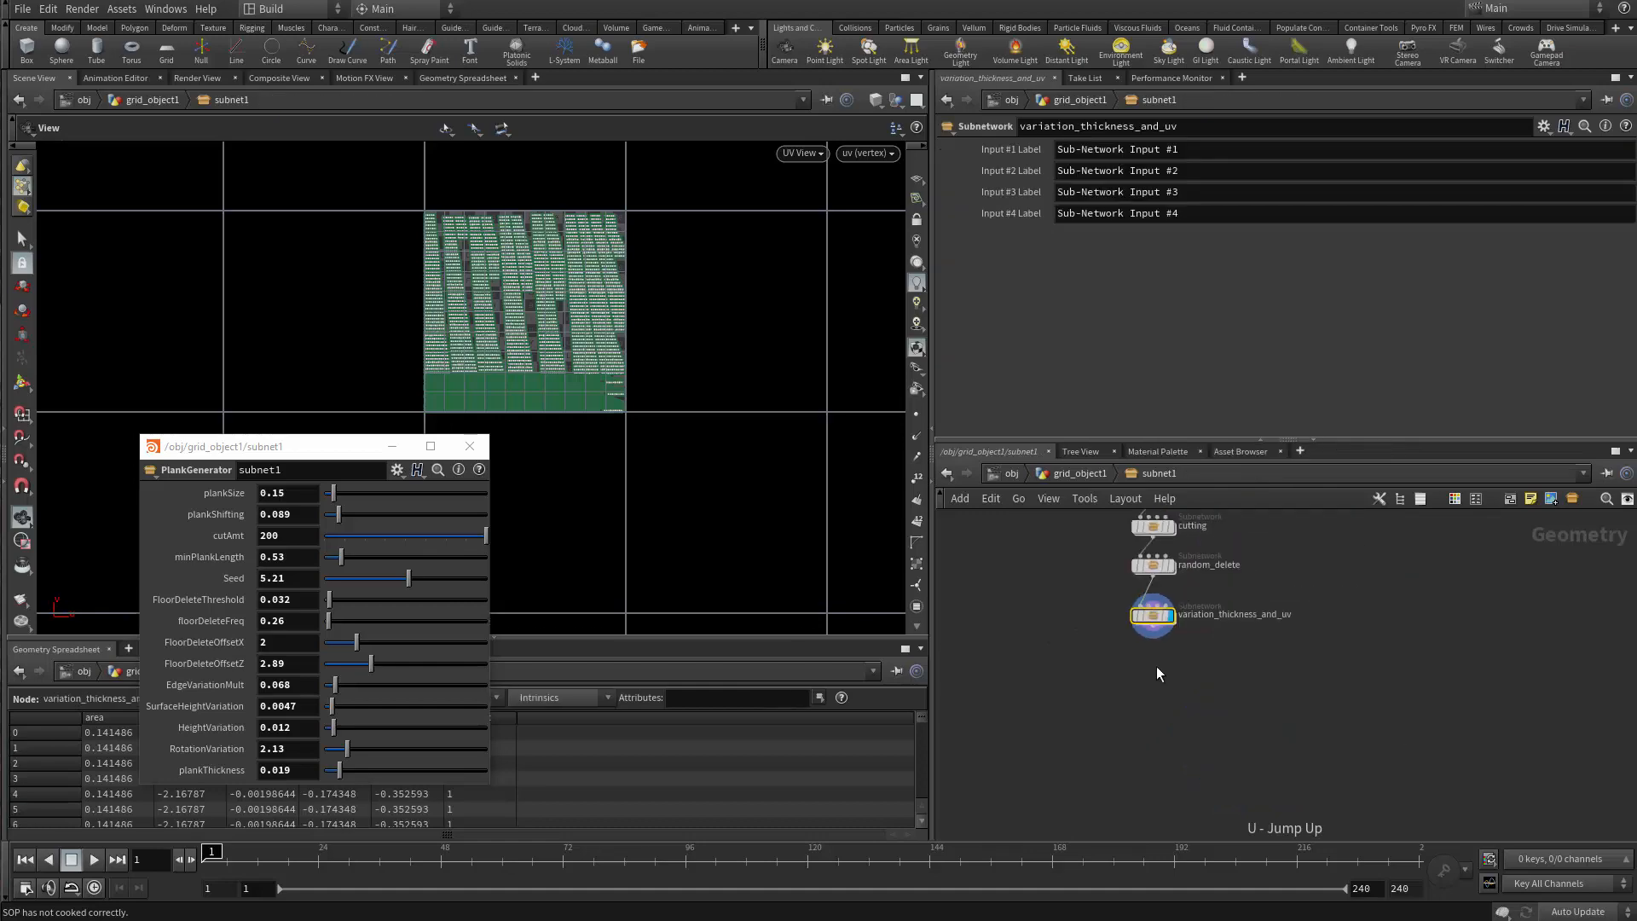
scroll(1155, 667, up, 3)
scroll(1082, 694, down, 5)
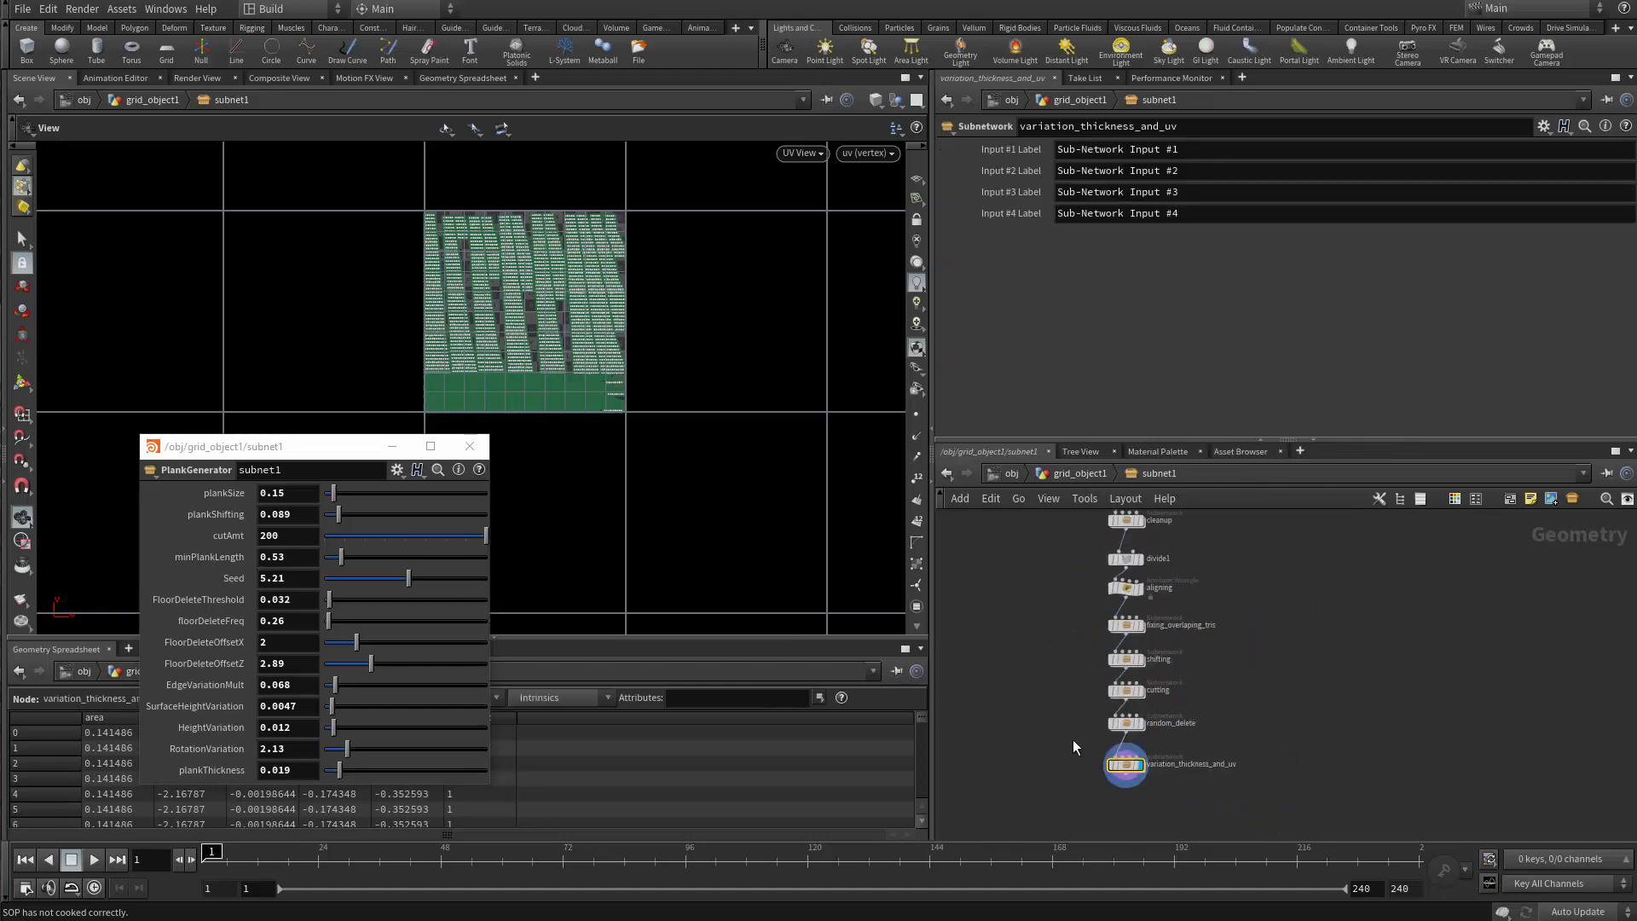
Switch from the UV view to the perspective view and inspect the generated plank floor.
scroll(1055, 636, up, 2)
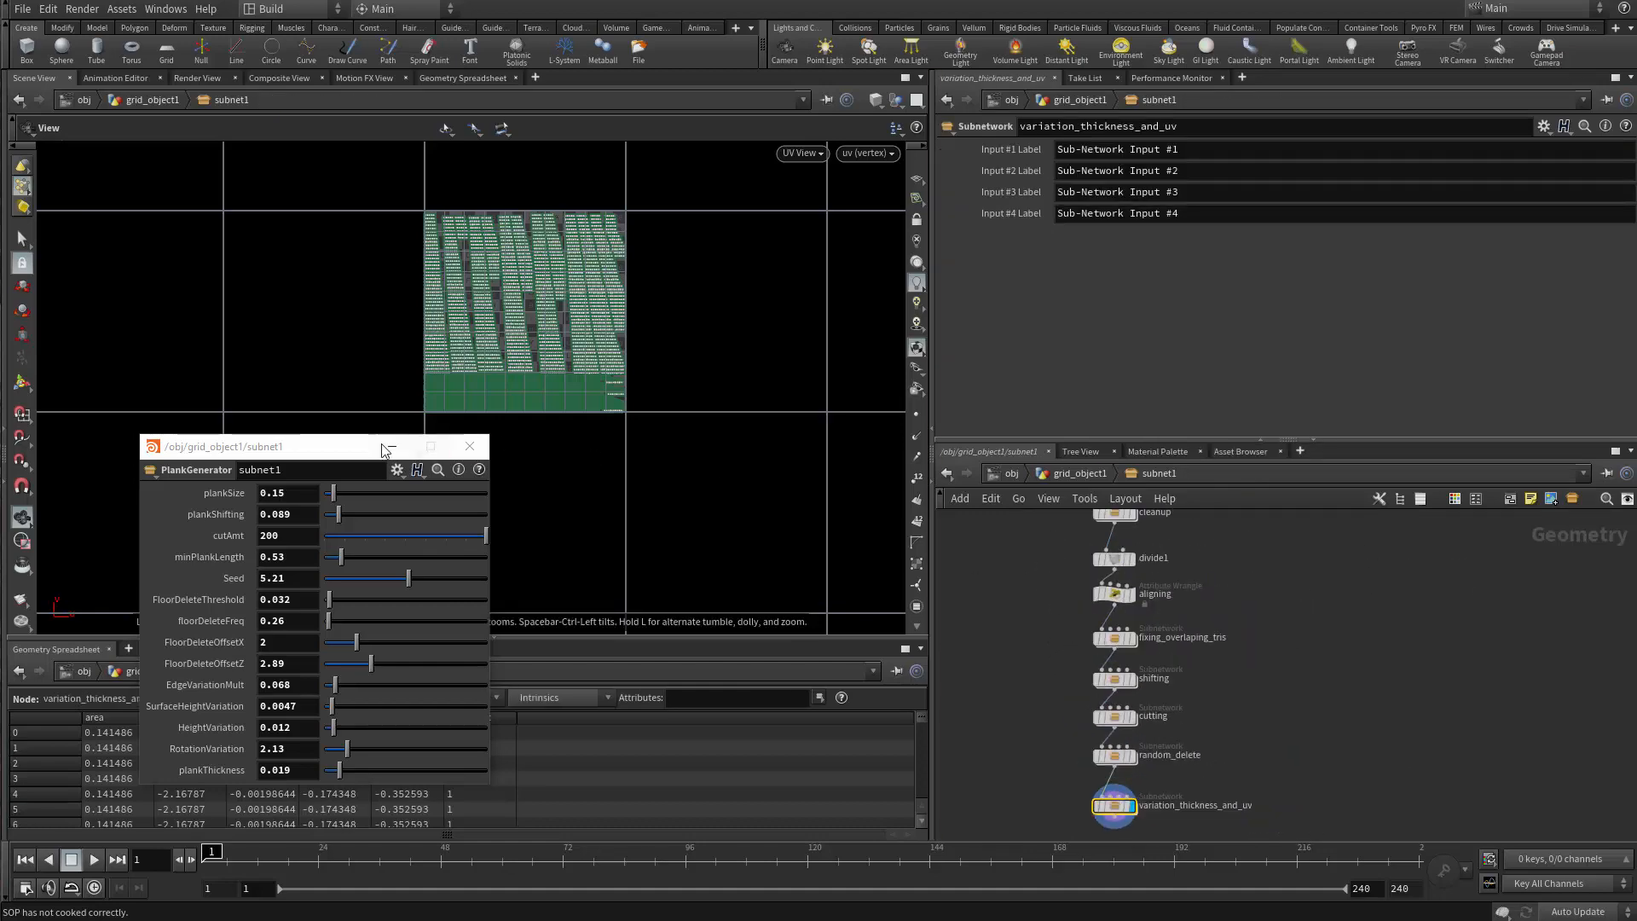
drag(382, 445, 883, 308)
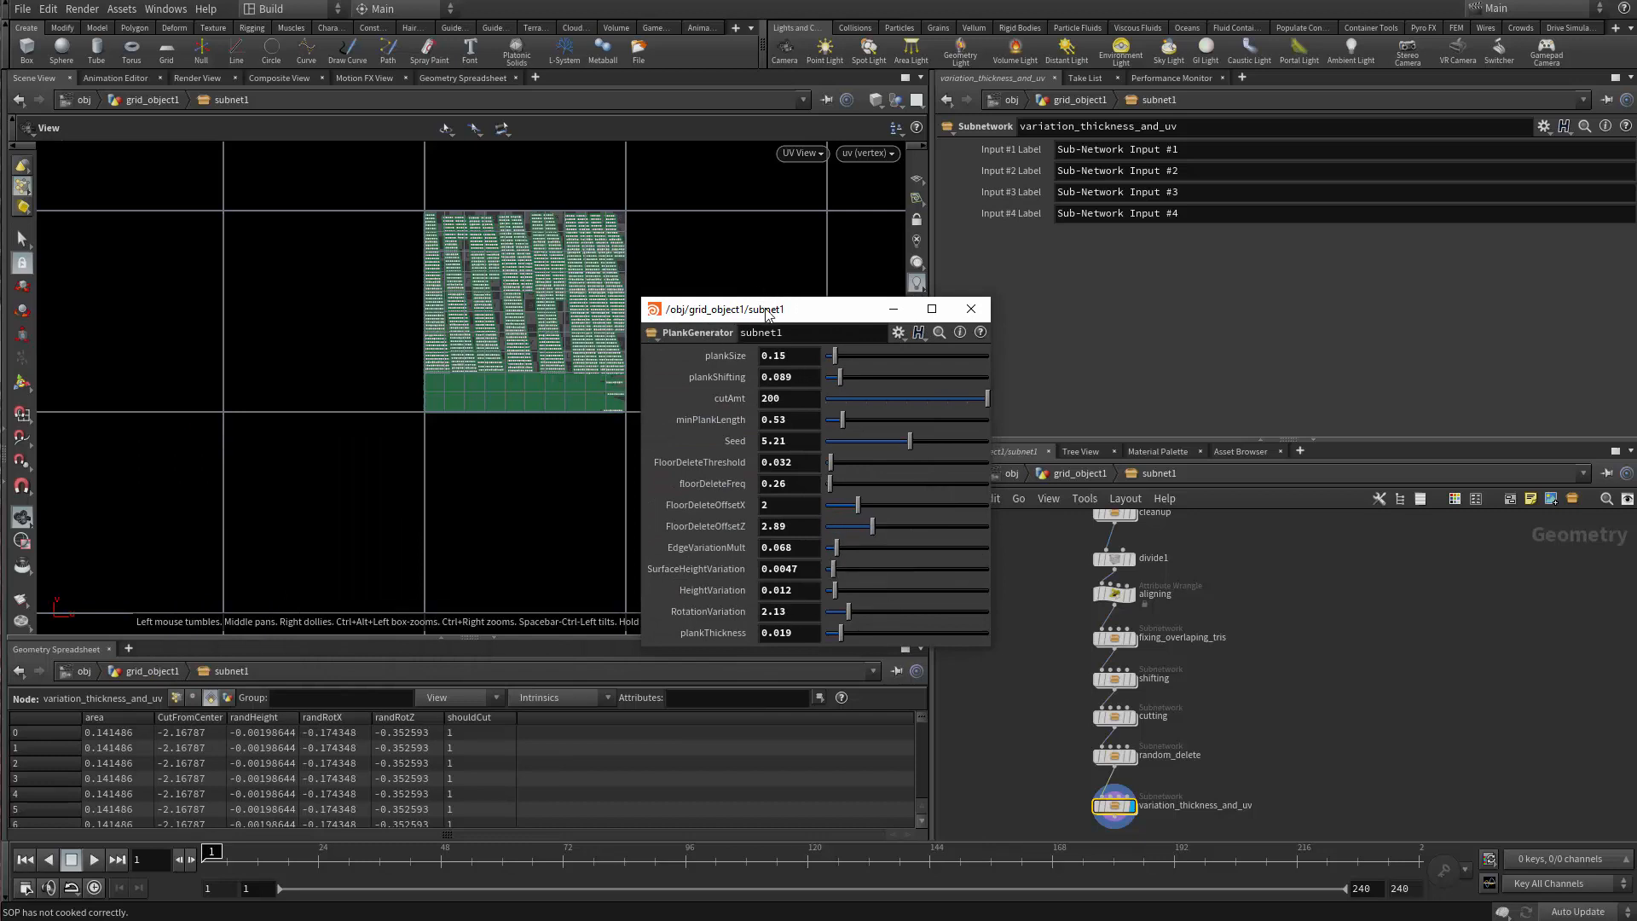
drag(767, 315, 290, 452)
key(space+1)
scroll(757, 307, up, 4)
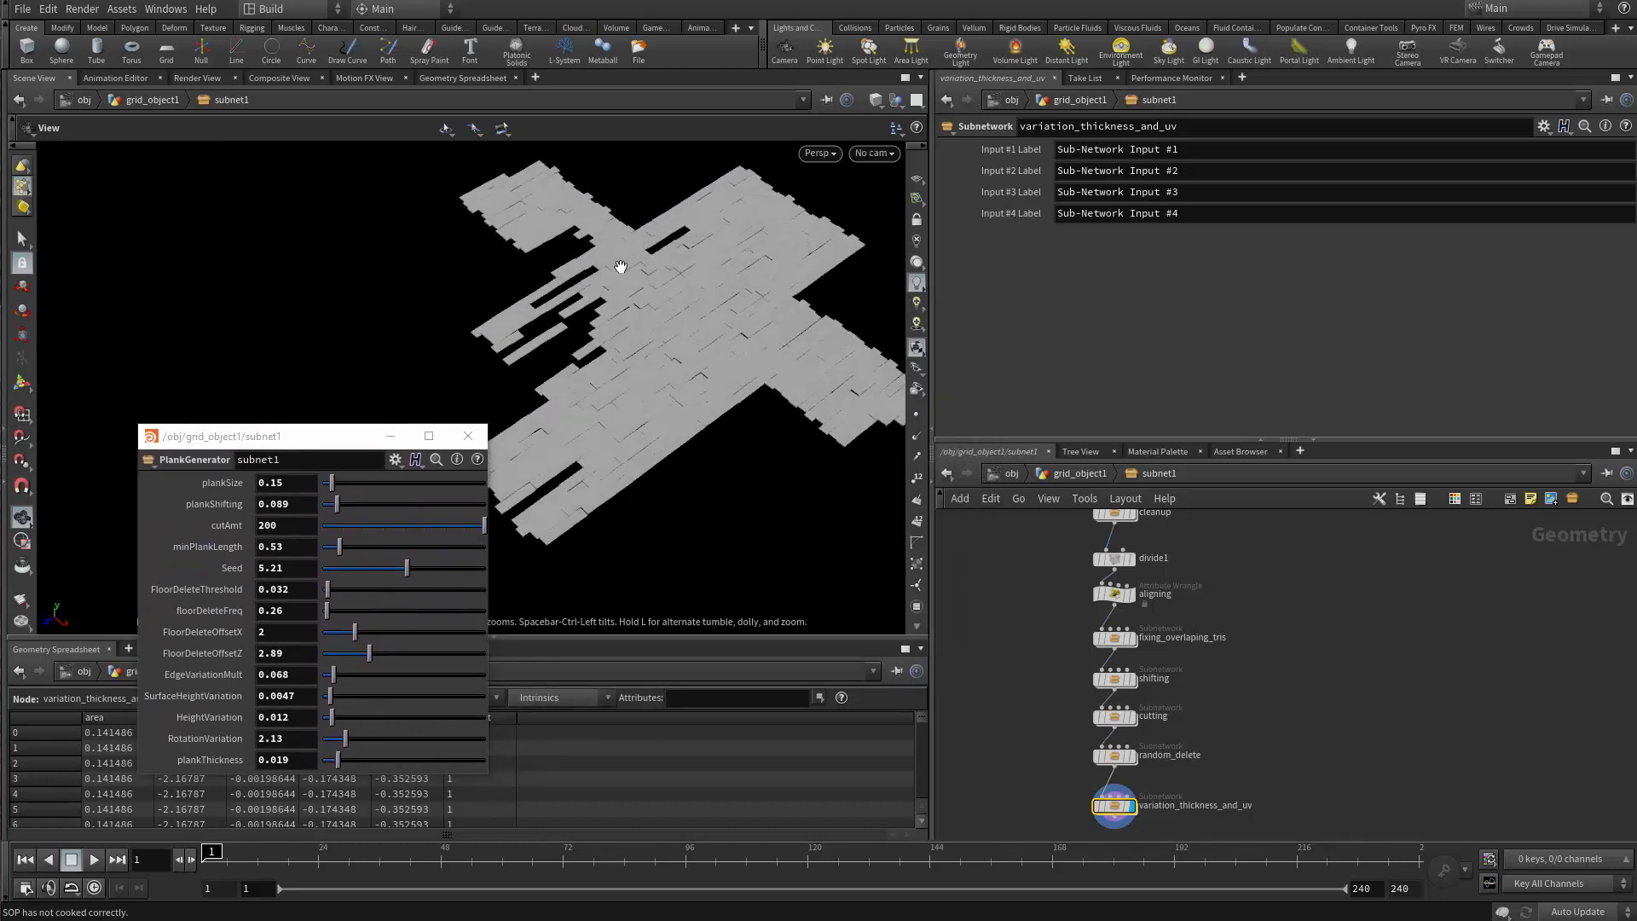
right_drag(660, 239, 526, 230)
drag(526, 230, 518, 274)
drag(583, 317, 567, 287)
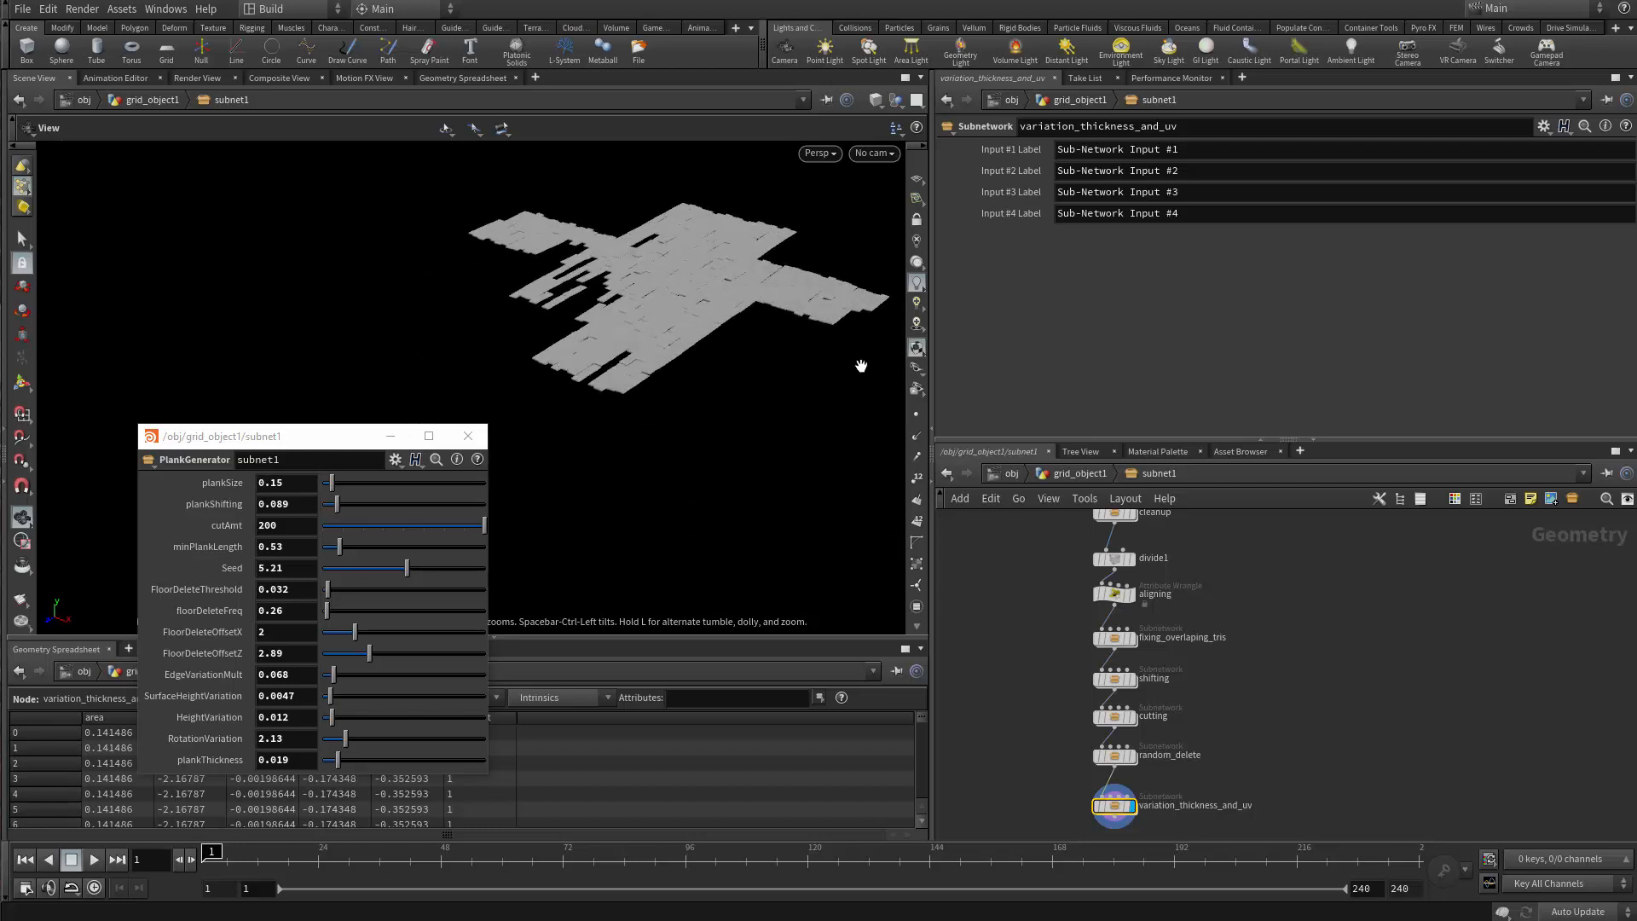
Space out the Sub-Network Input #1, ground_plane_input and cleanup nodes at the start of the network, leaving a gap above divide1.
scroll(1341, 622, down, 4)
middle_drag(1342, 622, 1306, 728)
scroll(1286, 697, up, 6)
middle_drag(1194, 658, 1181, 680)
scroll(1146, 640, up, 2)
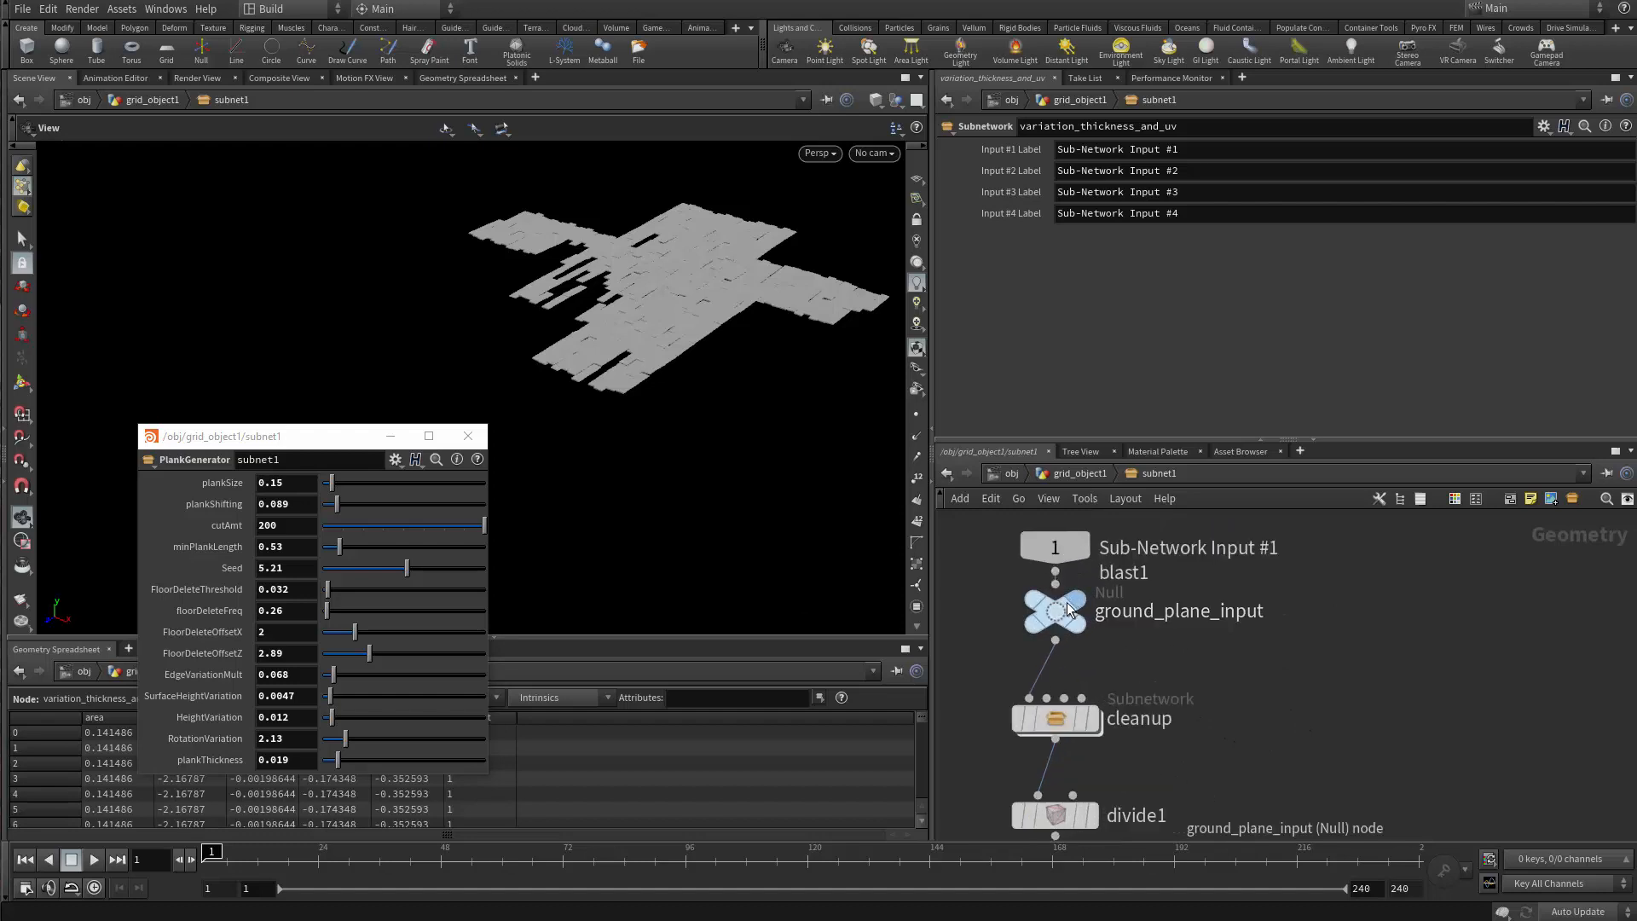
drag(1066, 602, 1066, 618)
drag(1072, 559, 1073, 531)
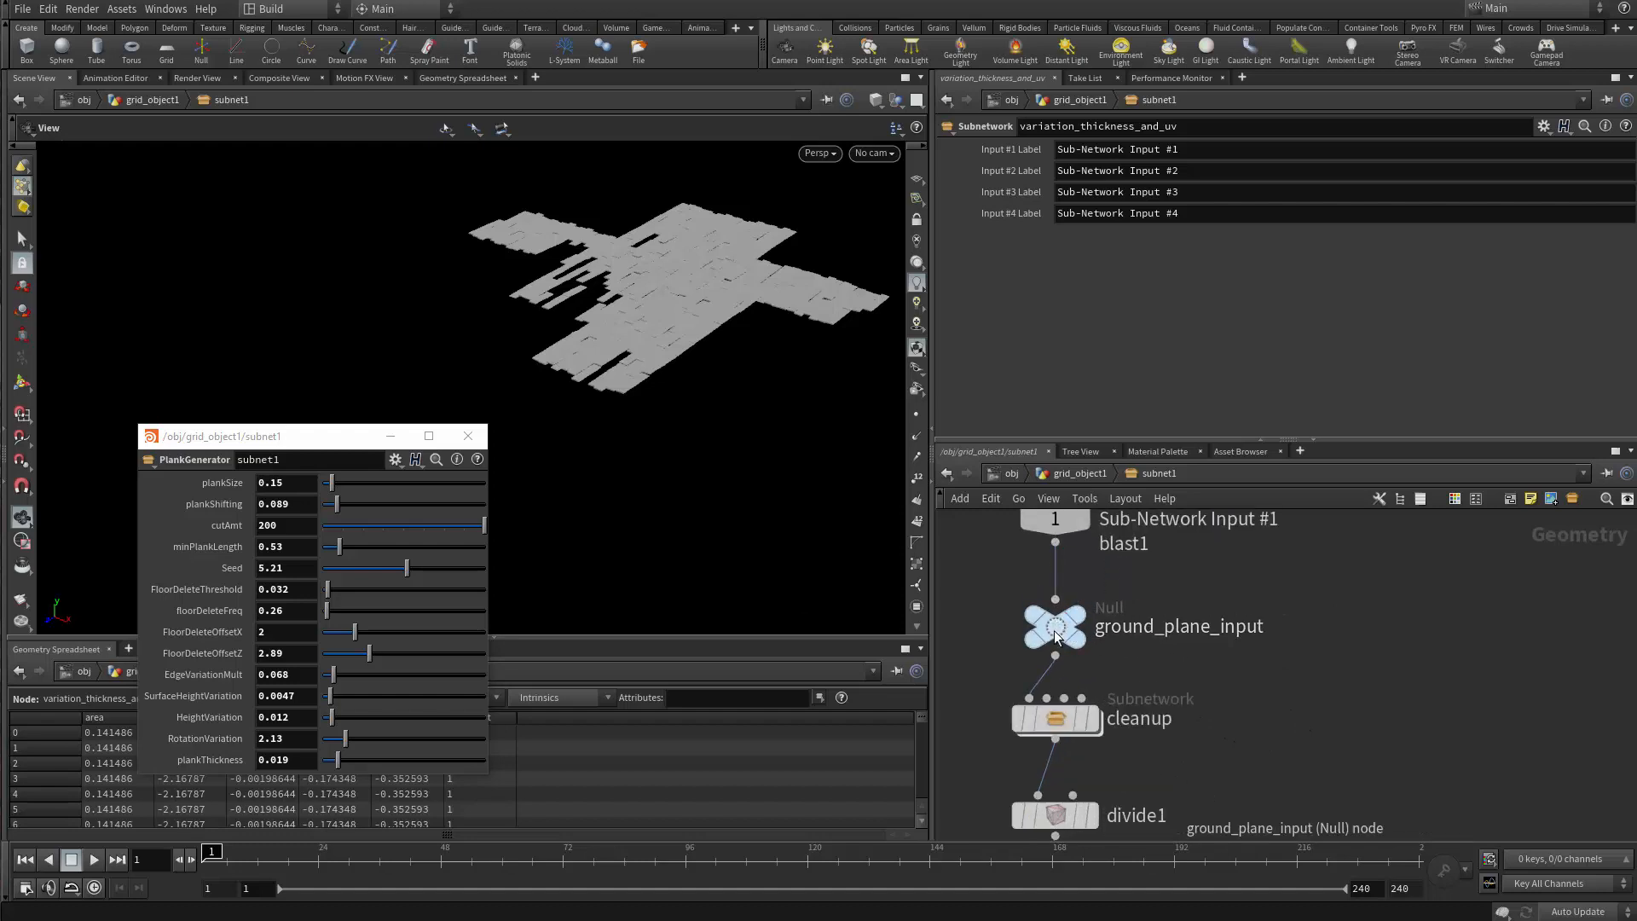
drag(1054, 632, 1056, 614)
drag(1060, 720, 1061, 688)
middle_drag(1092, 712, 1102, 646)
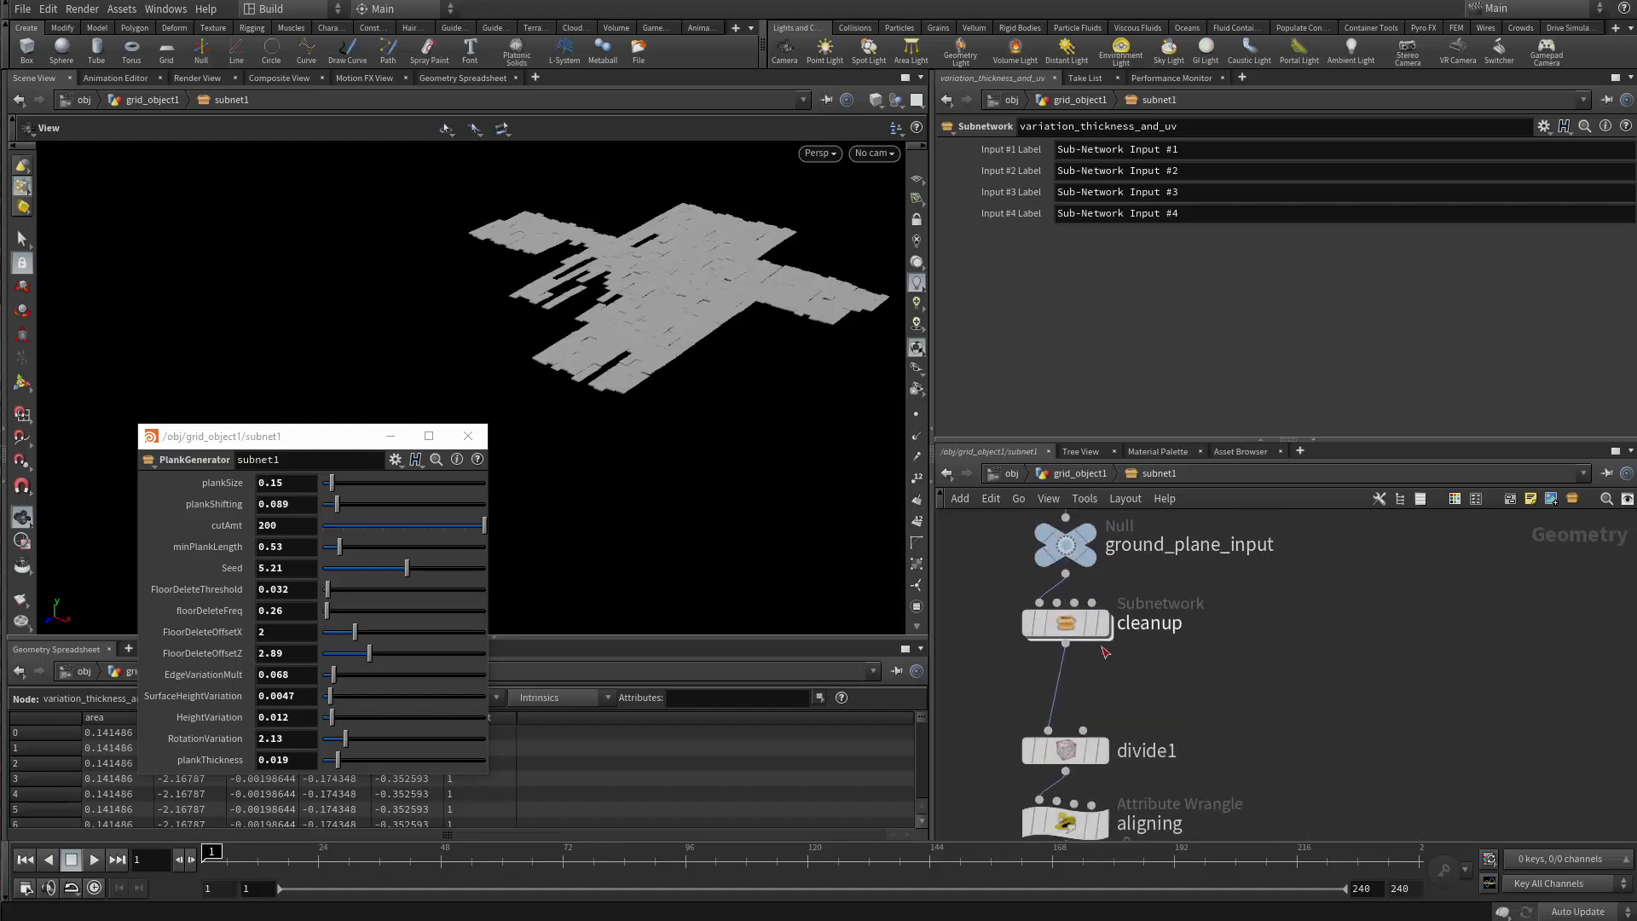
Branch a Transform node off cleanup, set its Y rotation to 90, and display it.
click(1066, 645)
key(Tab)
text(tr)
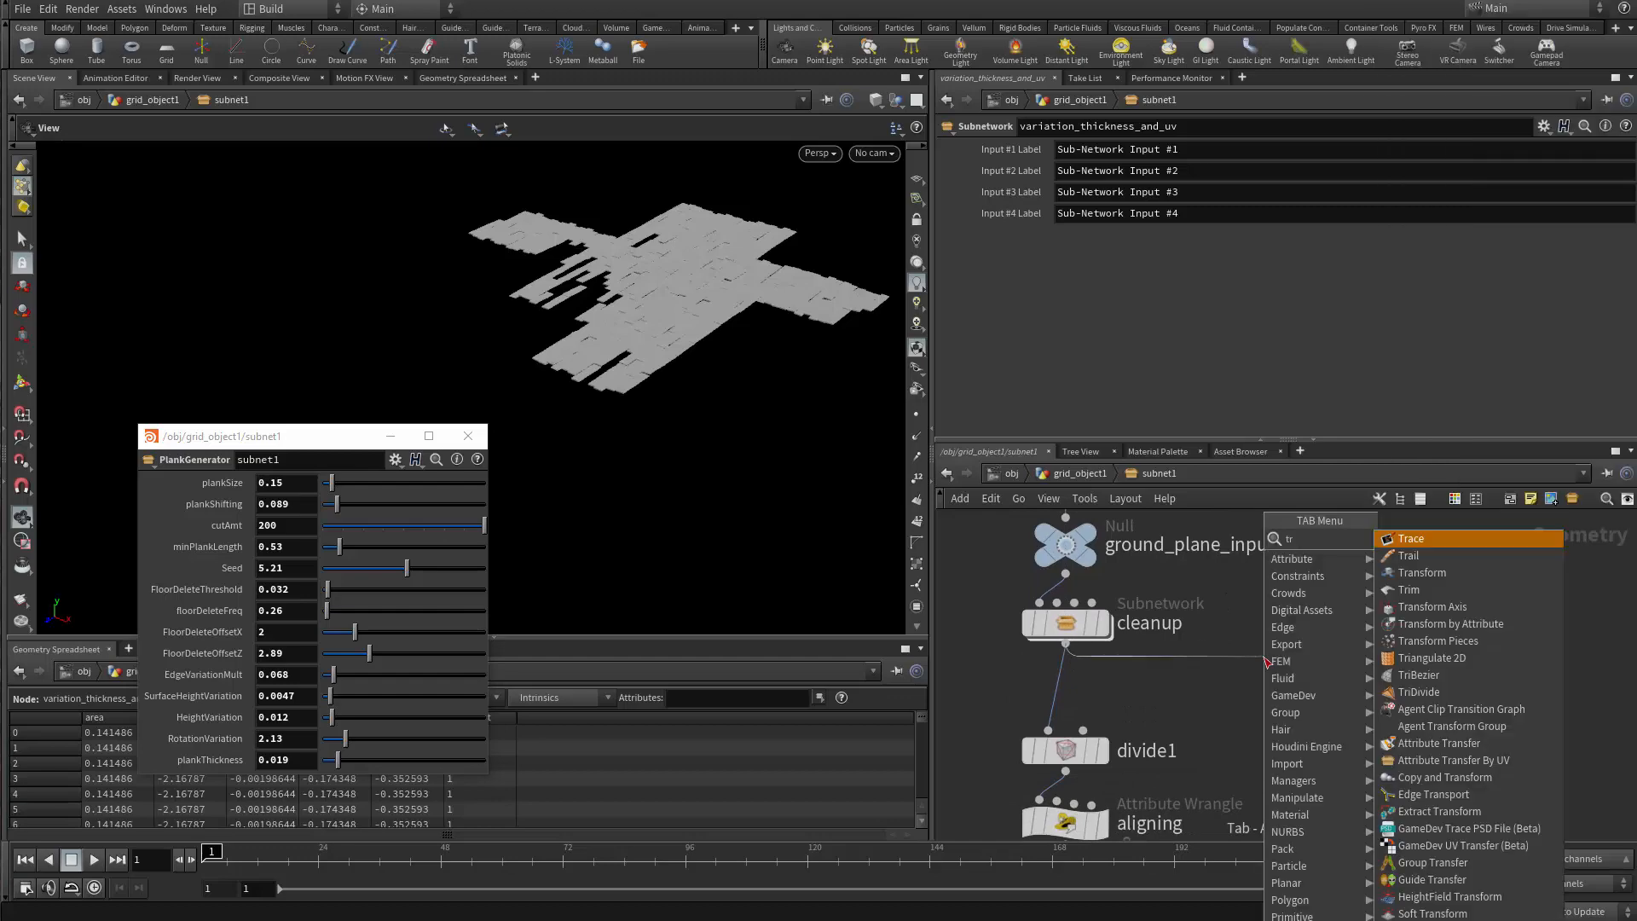
text(a)
key(Down)
key(Down)
key(Return)
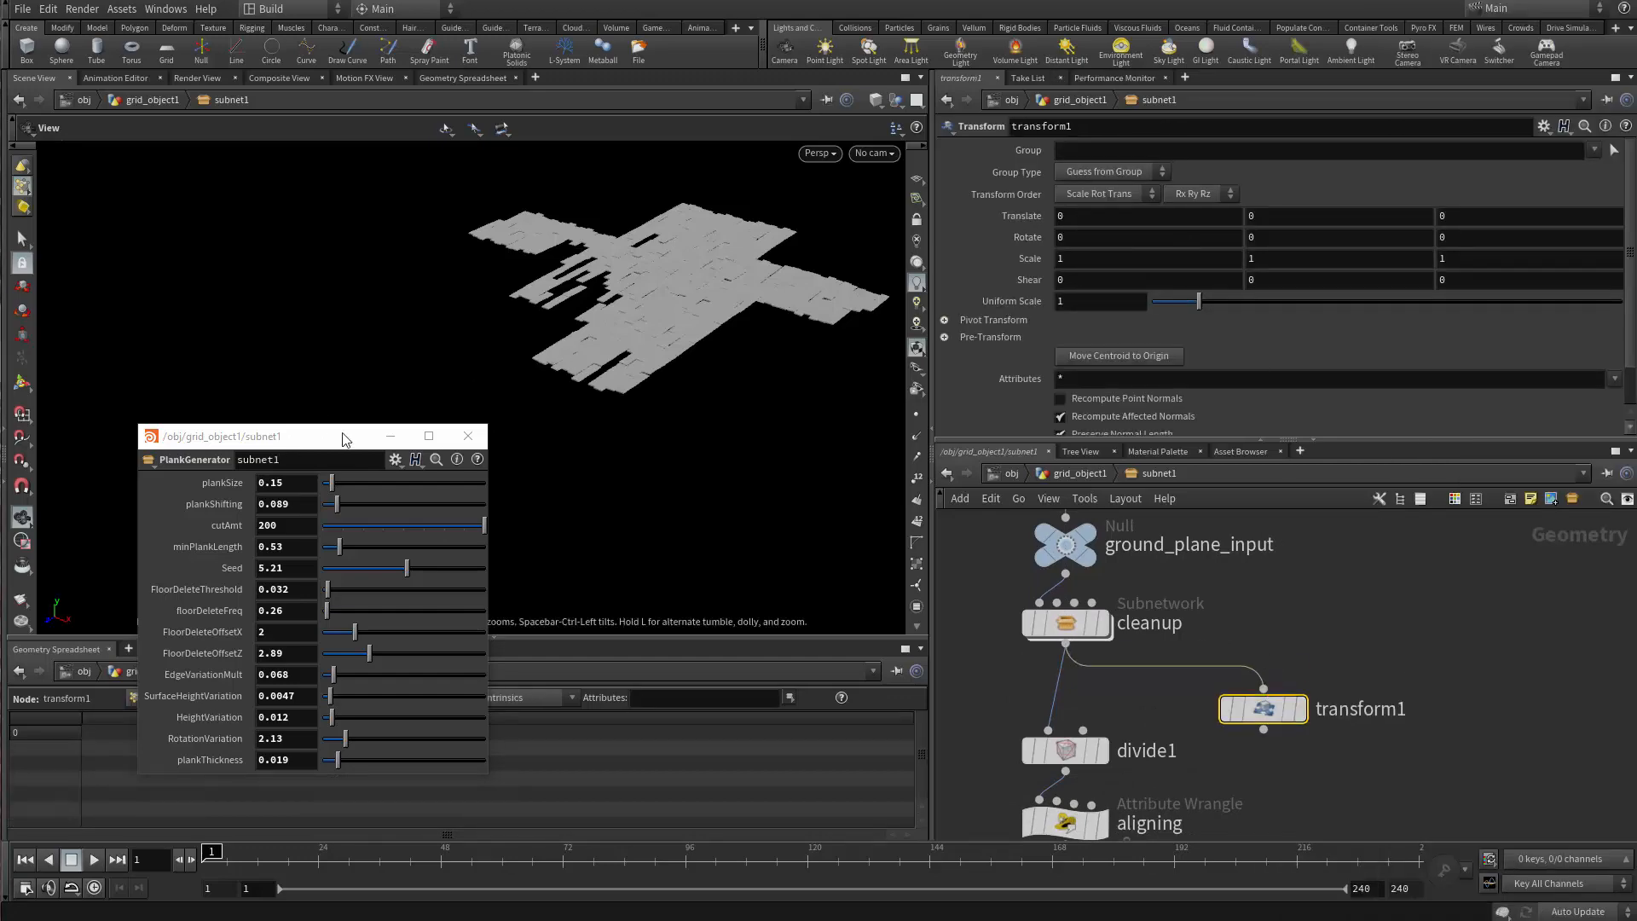
drag(342, 439, 737, 370)
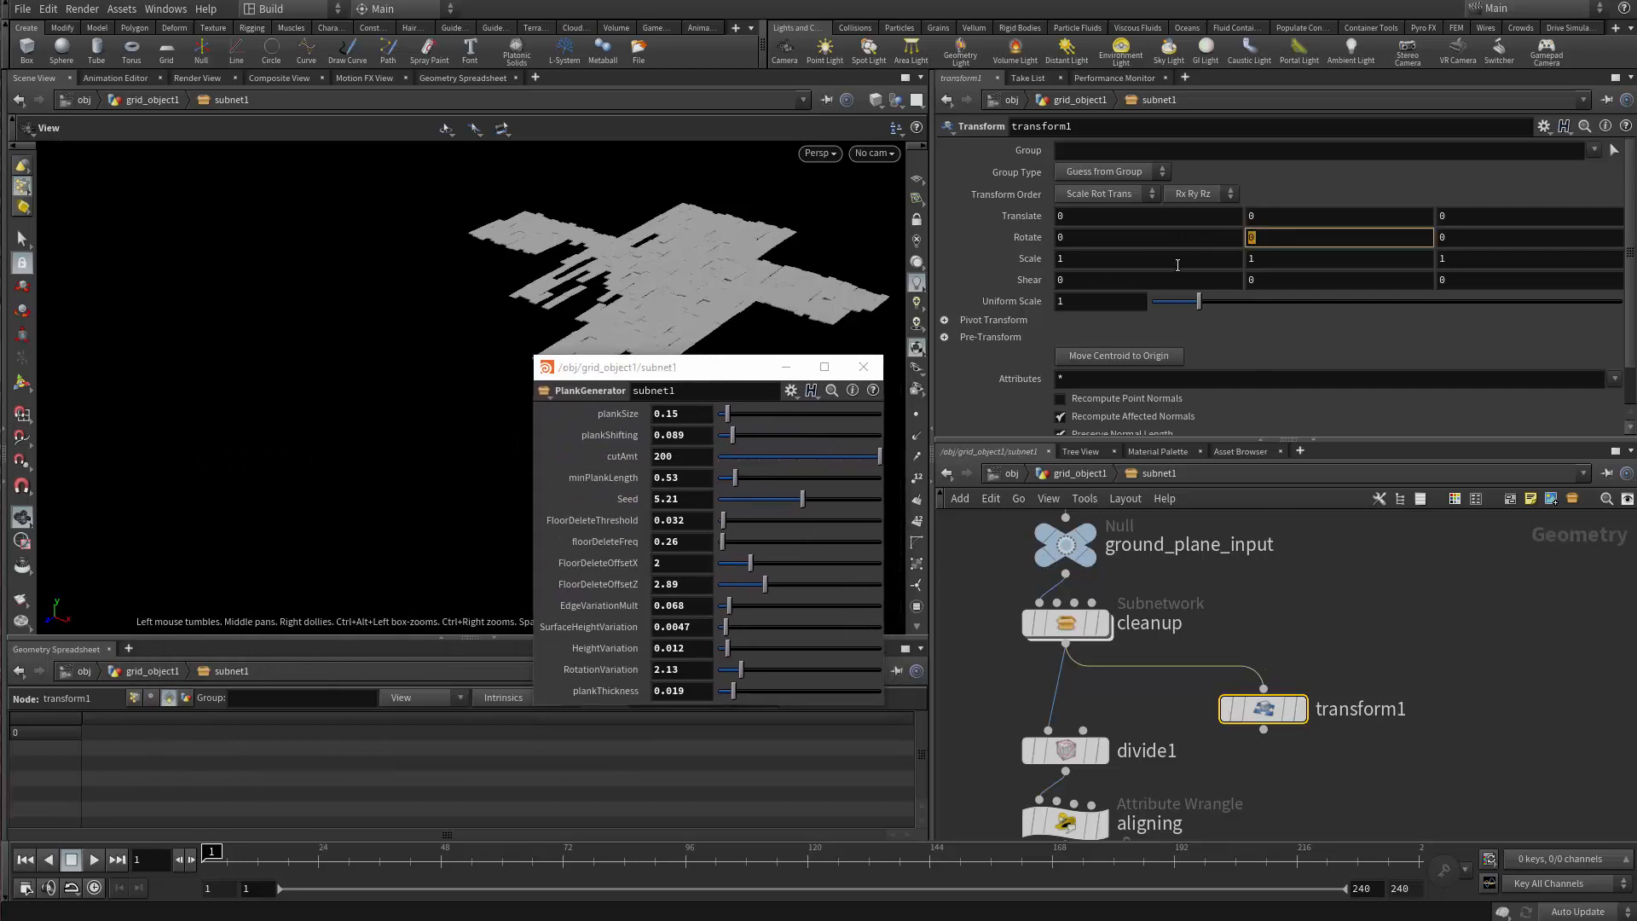
click(1298, 709)
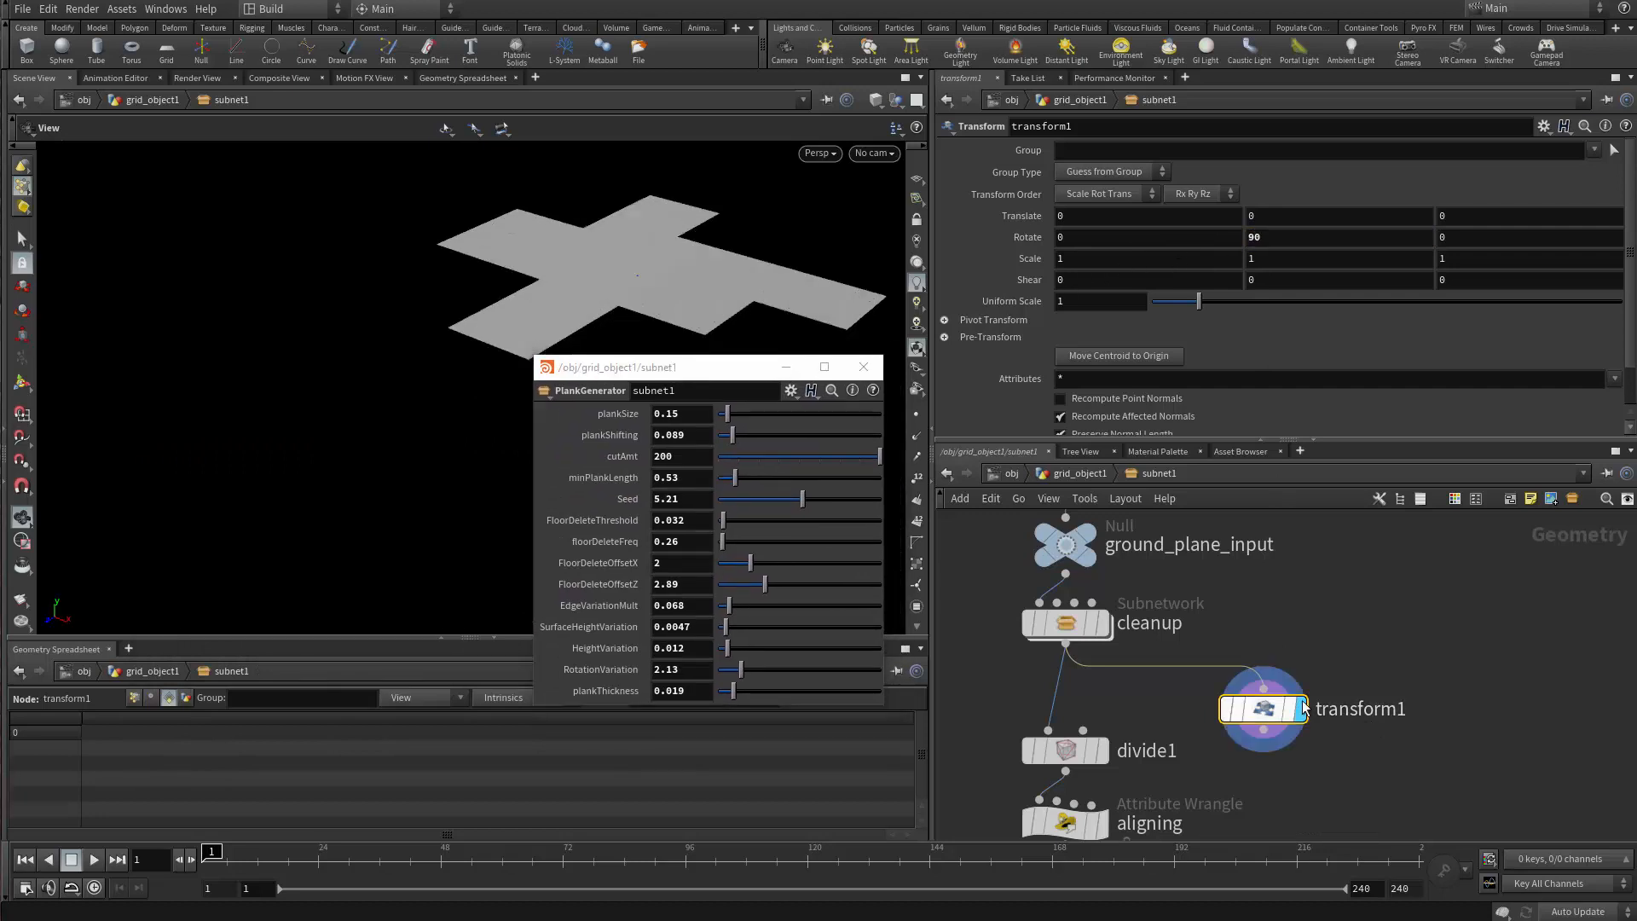
Move the chain from divide1 through random_delete down to make room below transform1.
scroll(1098, 686, down, 5)
middle_drag(1095, 649, 1090, 621)
drag(1057, 569, 1142, 804)
scroll(1170, 627, up, 2)
drag(1117, 573, 1112, 653)
scroll(1189, 593, up, 3)
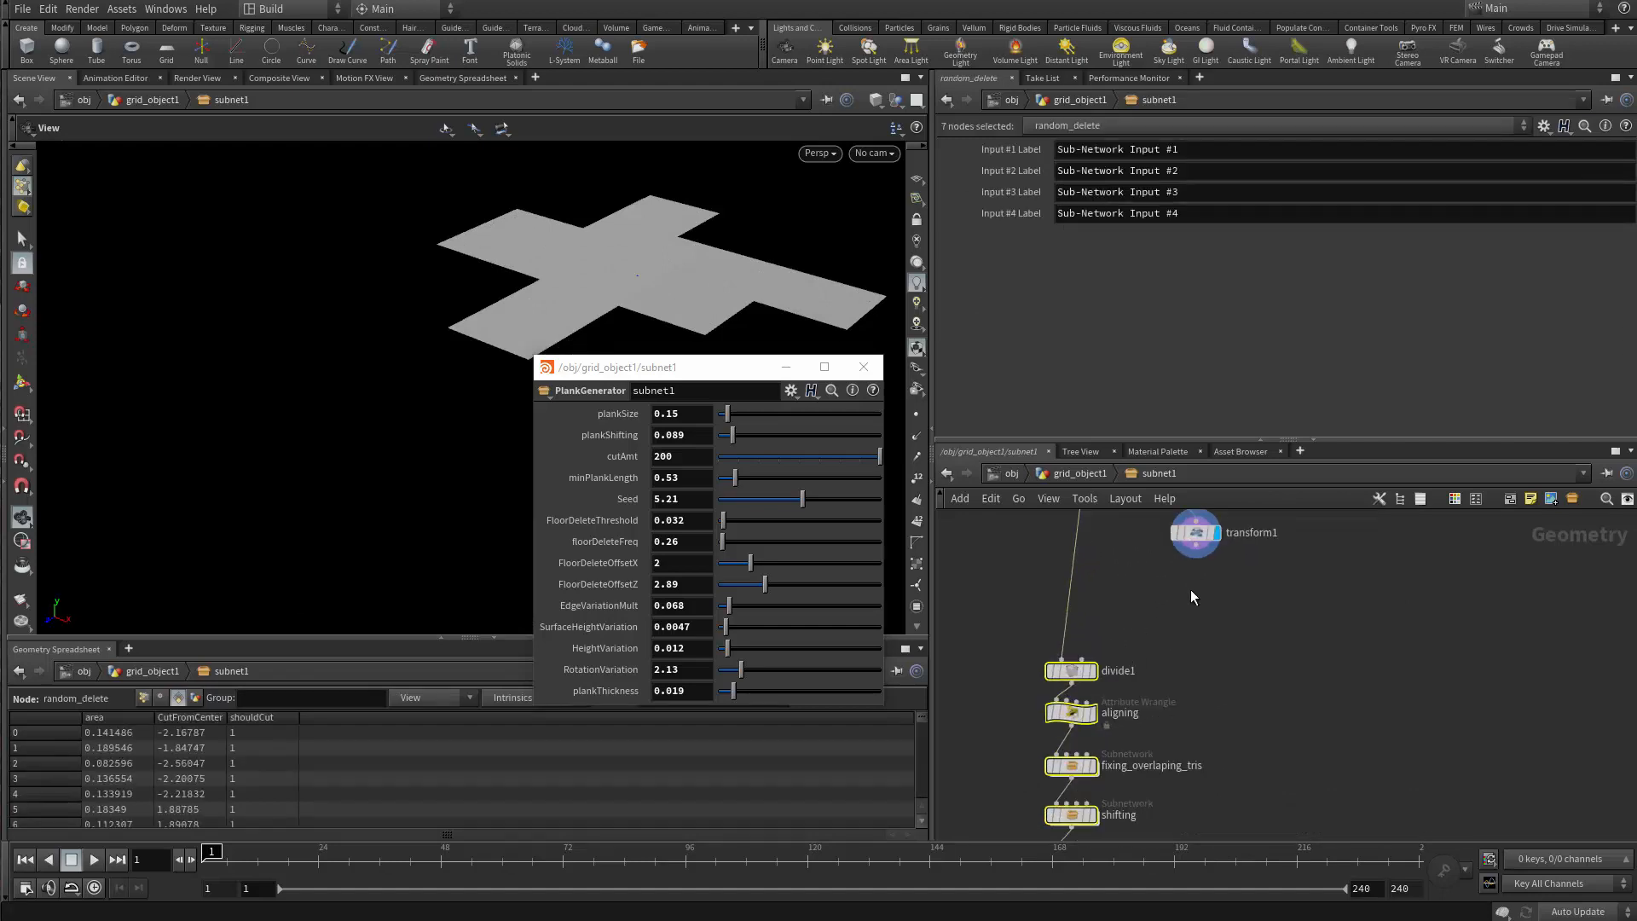
Set transform1's Y translation to -20 and frame the lowered floor in the viewport.
click(1190, 596)
middle_drag(1190, 596, 1198, 664)
scroll(1198, 664, up, 2)
click(1185, 588)
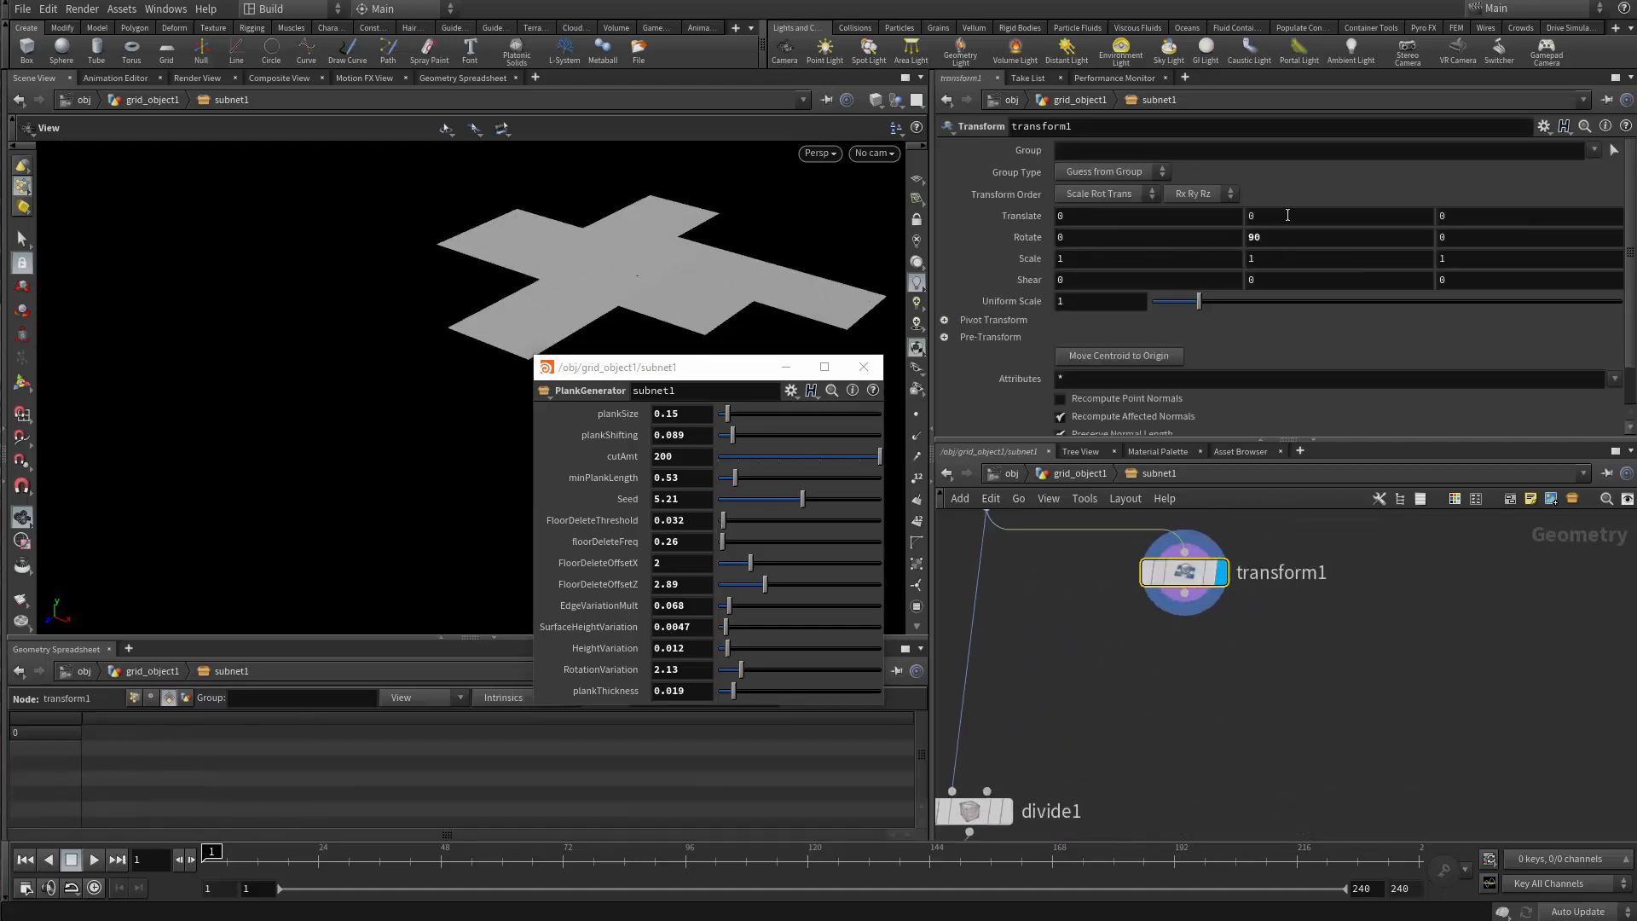
text(-20)
key(Return)
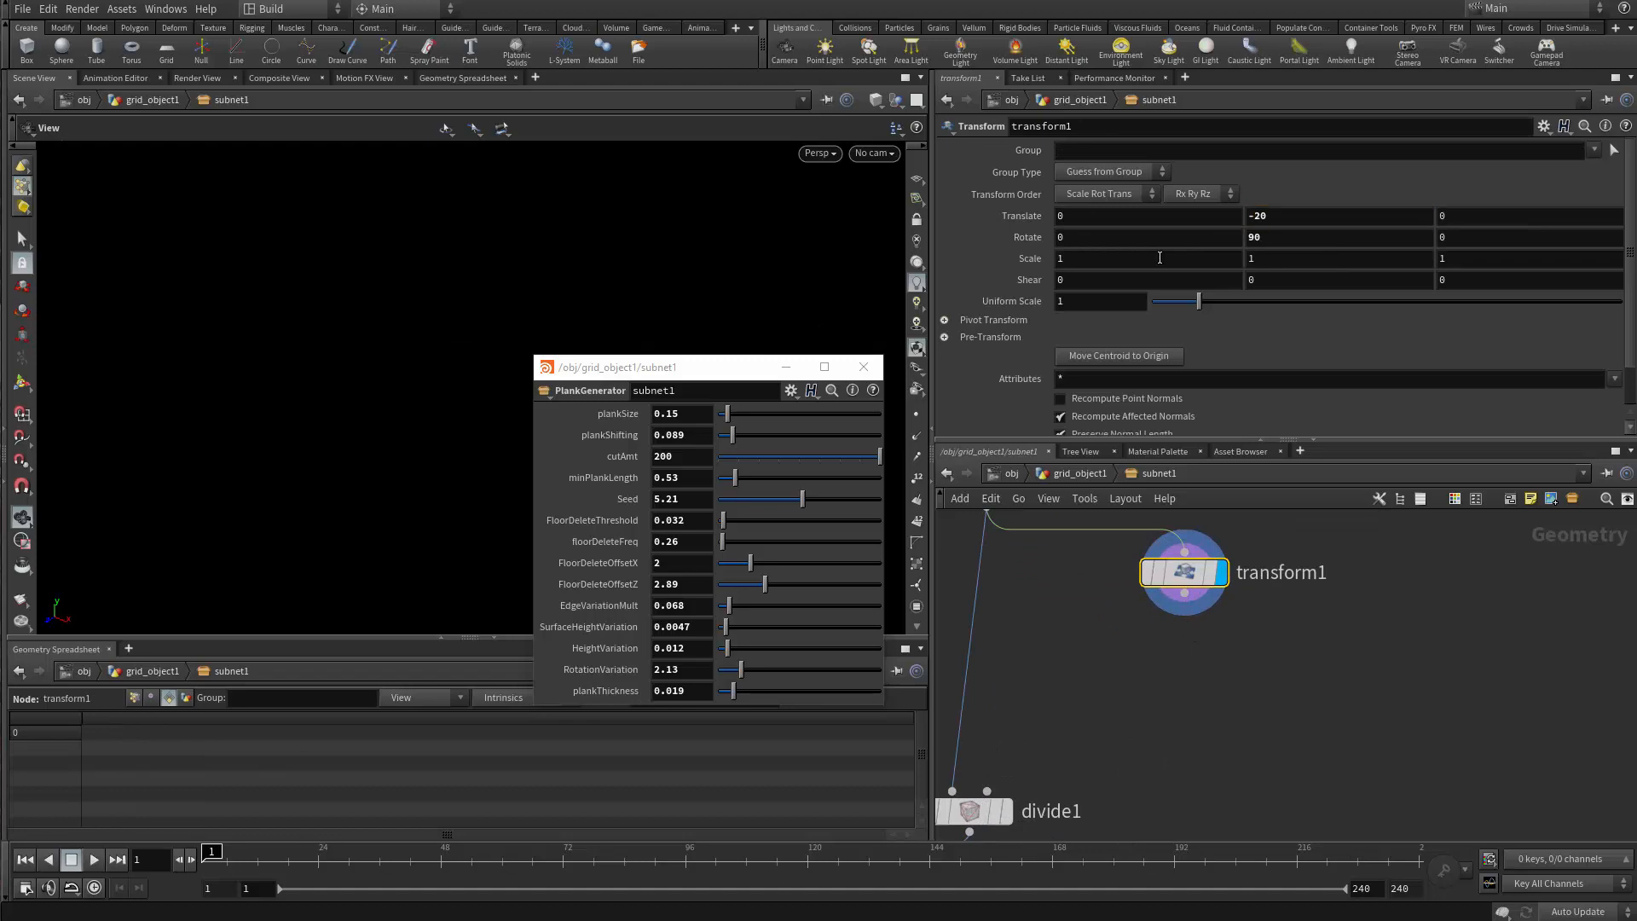
key(space+g)
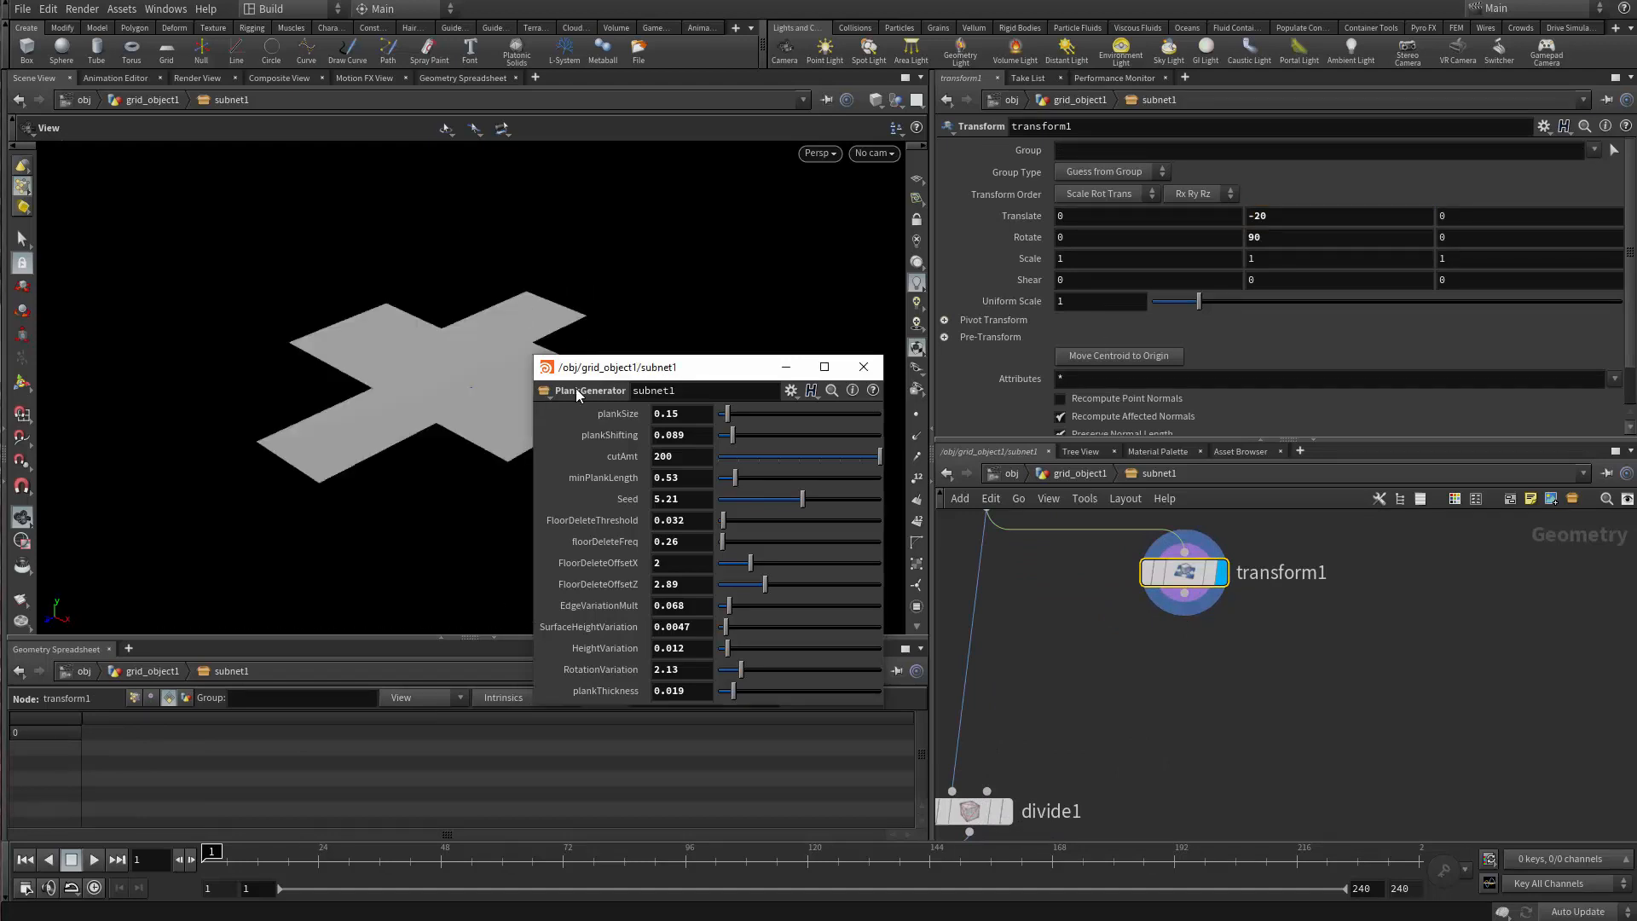
Add a Merge node combining cleanup and transform1, feed it into divide1, and display it.
drag(582, 369, 174, 470)
key(h)
key(Tab)
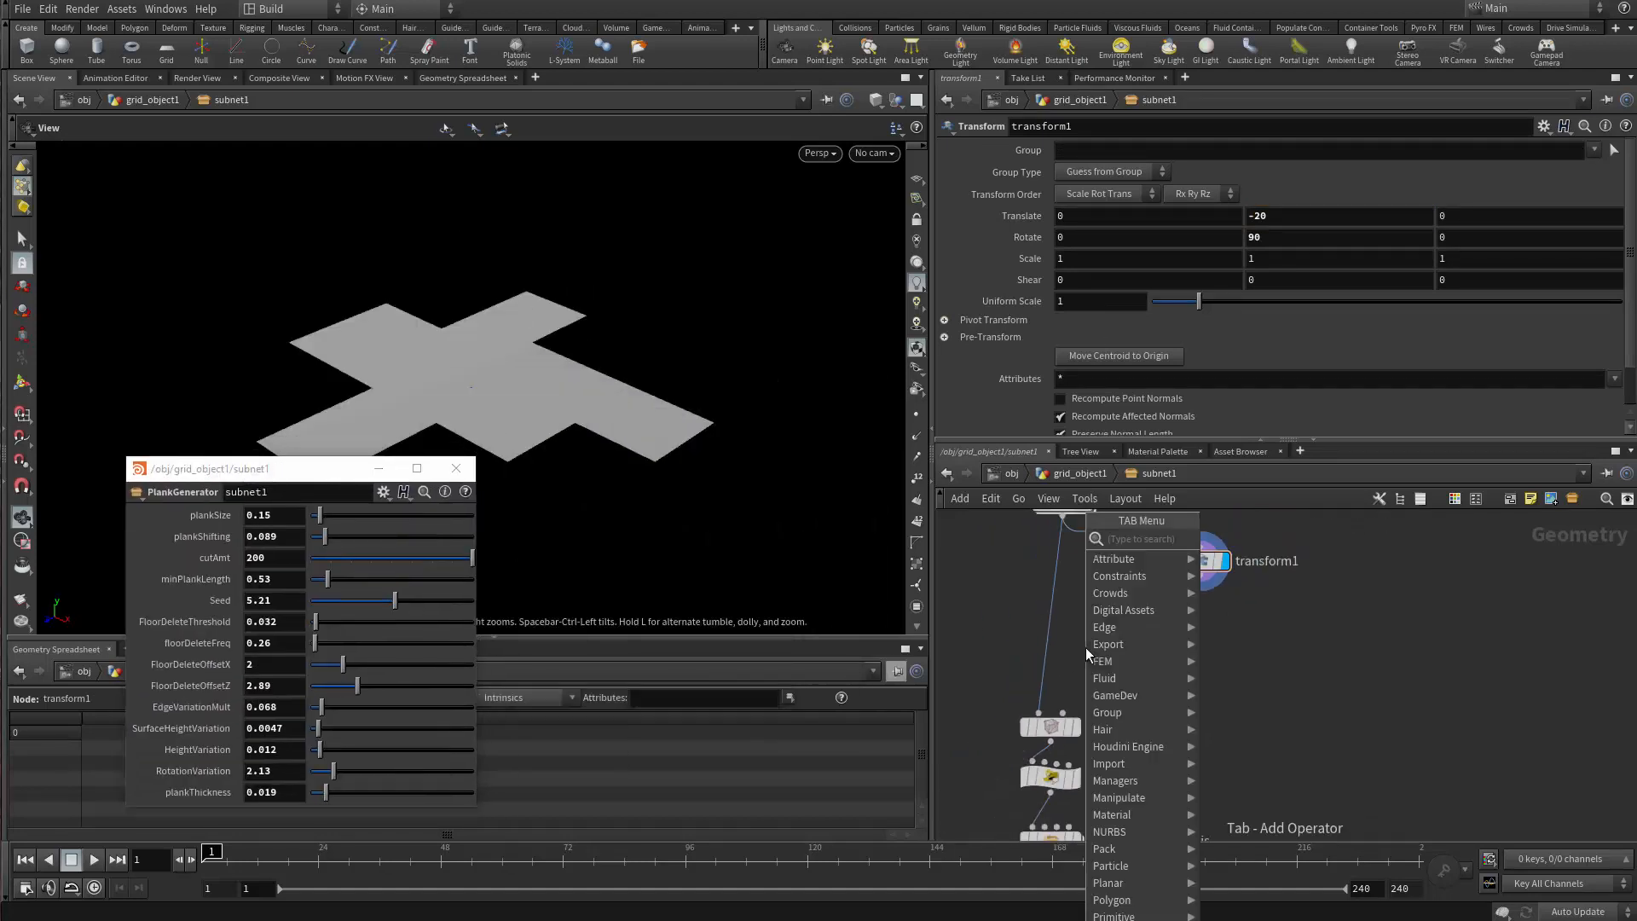
text(merge)
key(Return)
click(1086, 647)
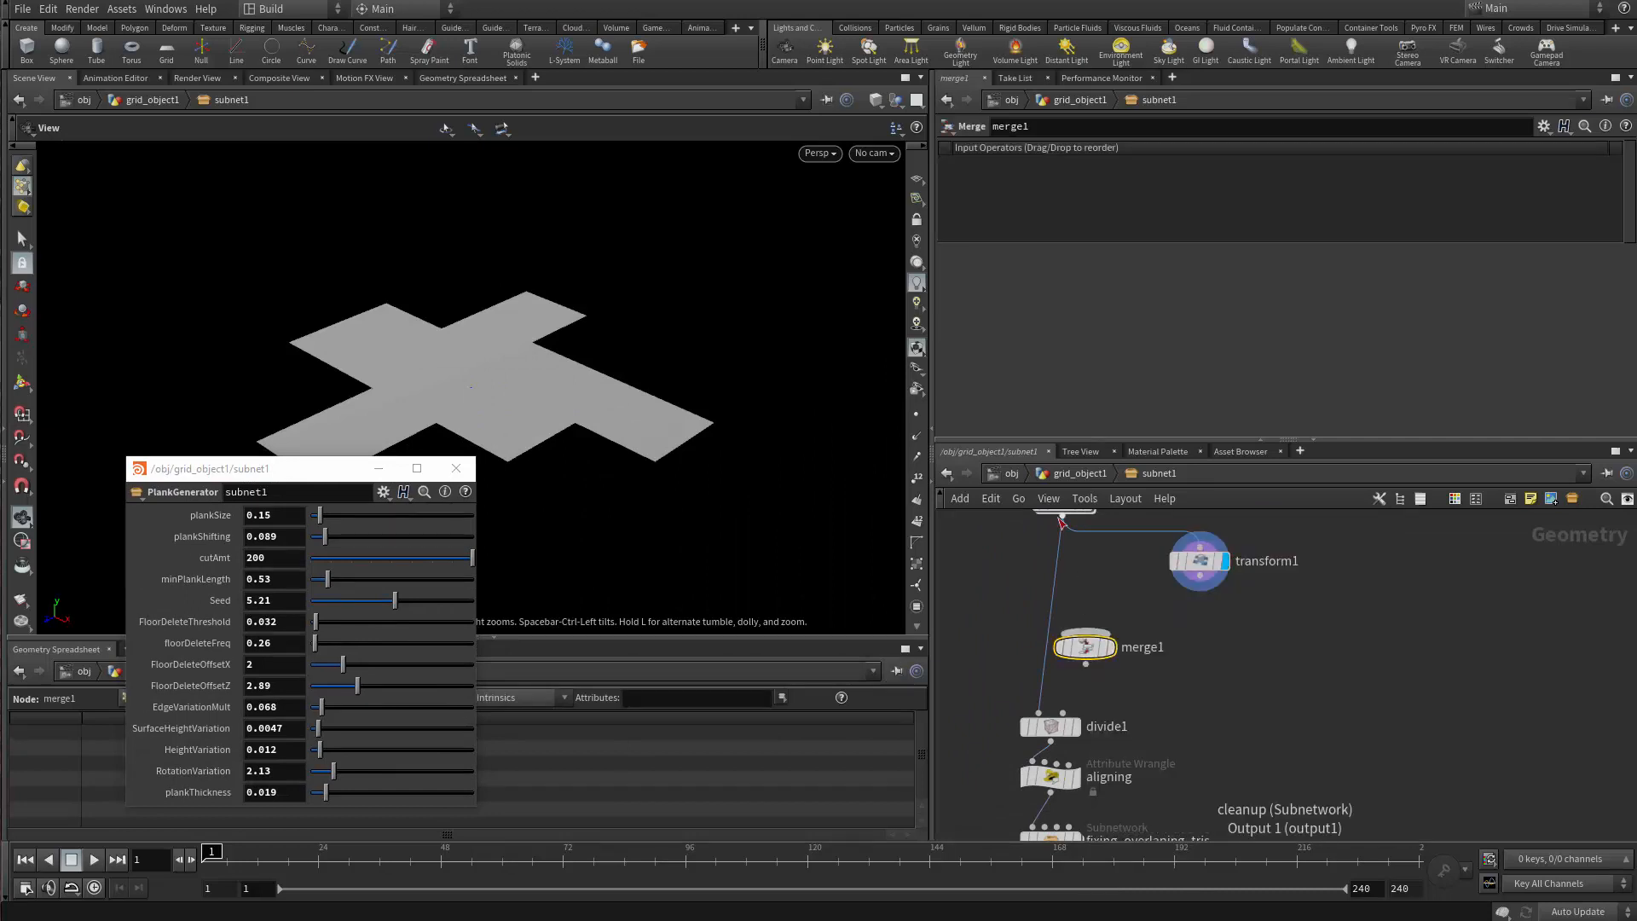
drag(1061, 518, 1200, 577)
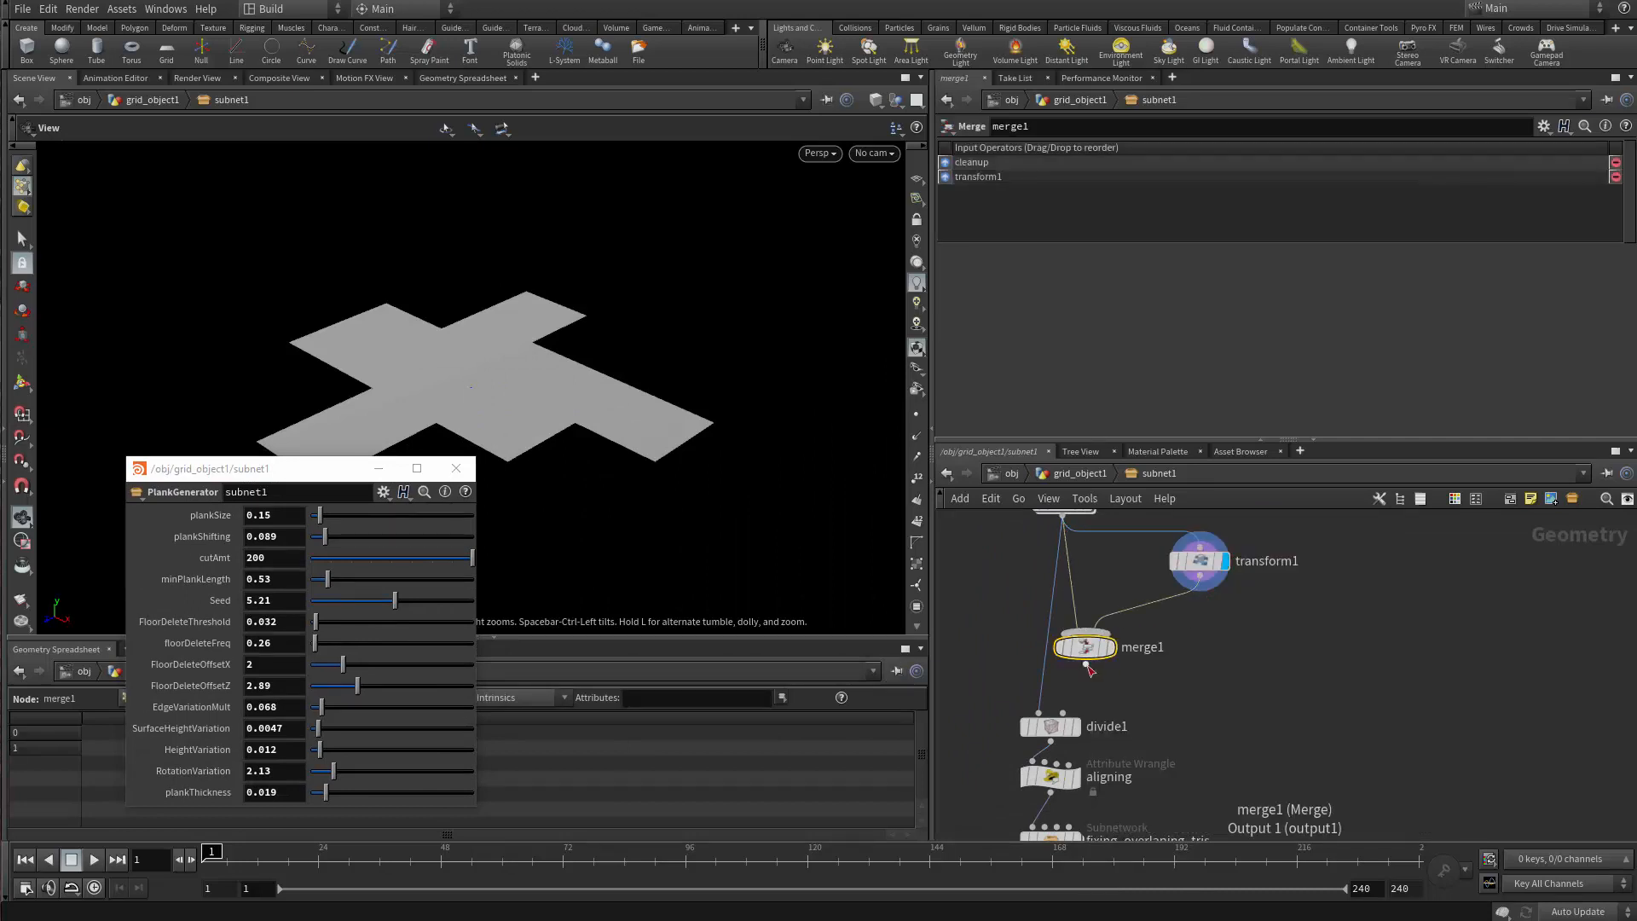
key(l)
click(1110, 647)
scroll(1091, 653, up, 2)
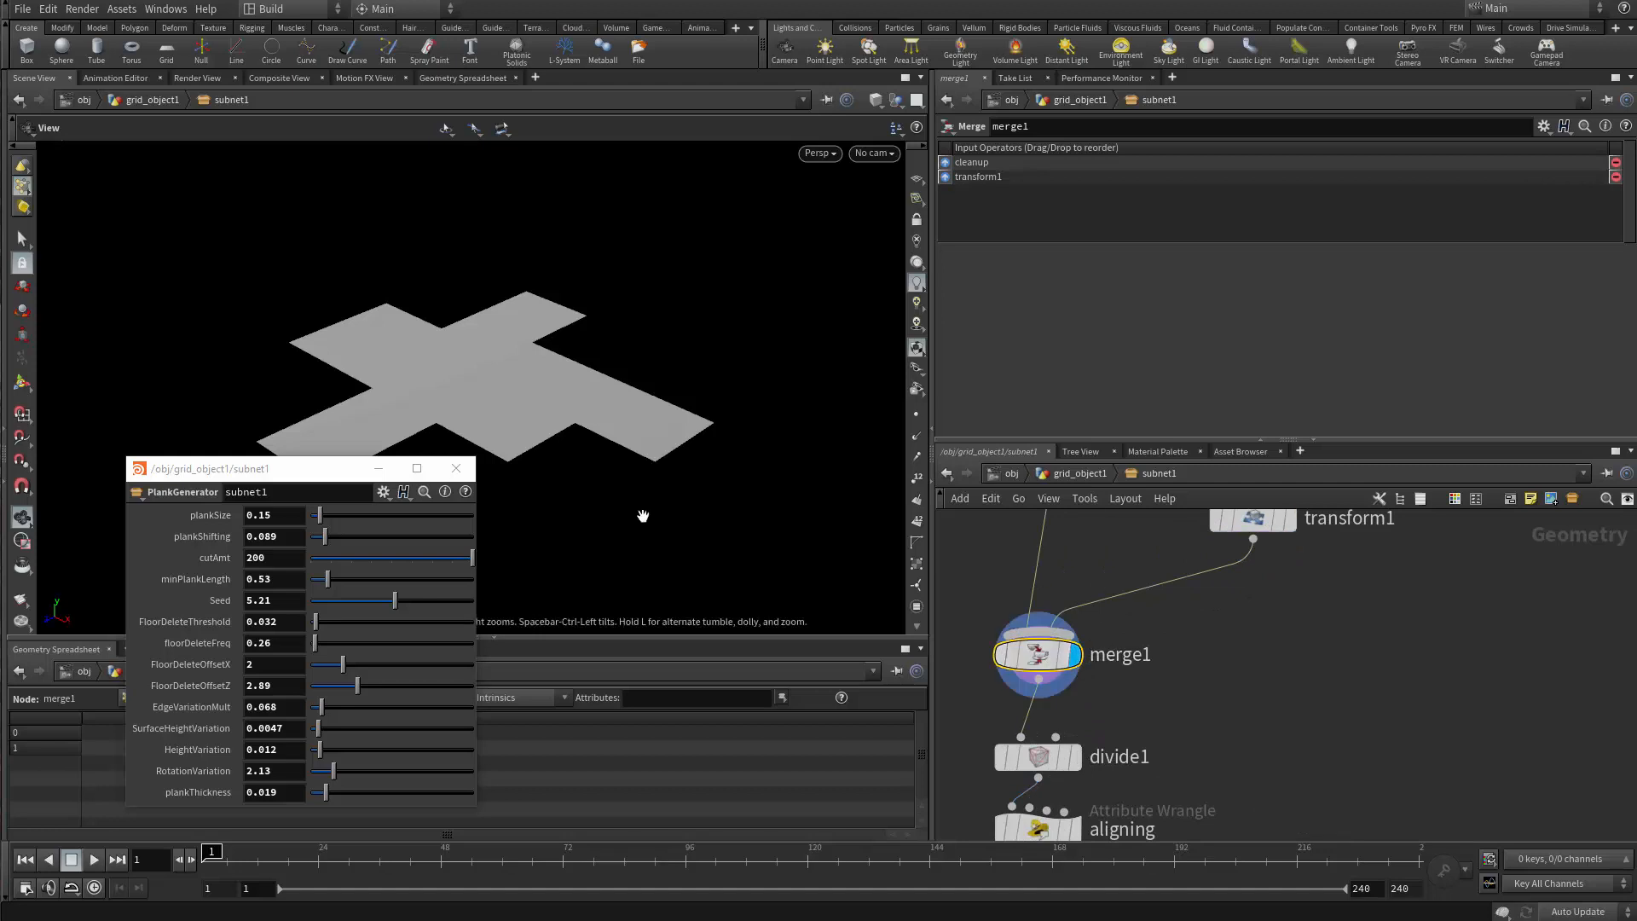
Inspect the two merged floors and set transform1's Y translation to -3 so they sit closer together.
scroll(723, 457, down, 5)
middle_drag(614, 300, 698, 324)
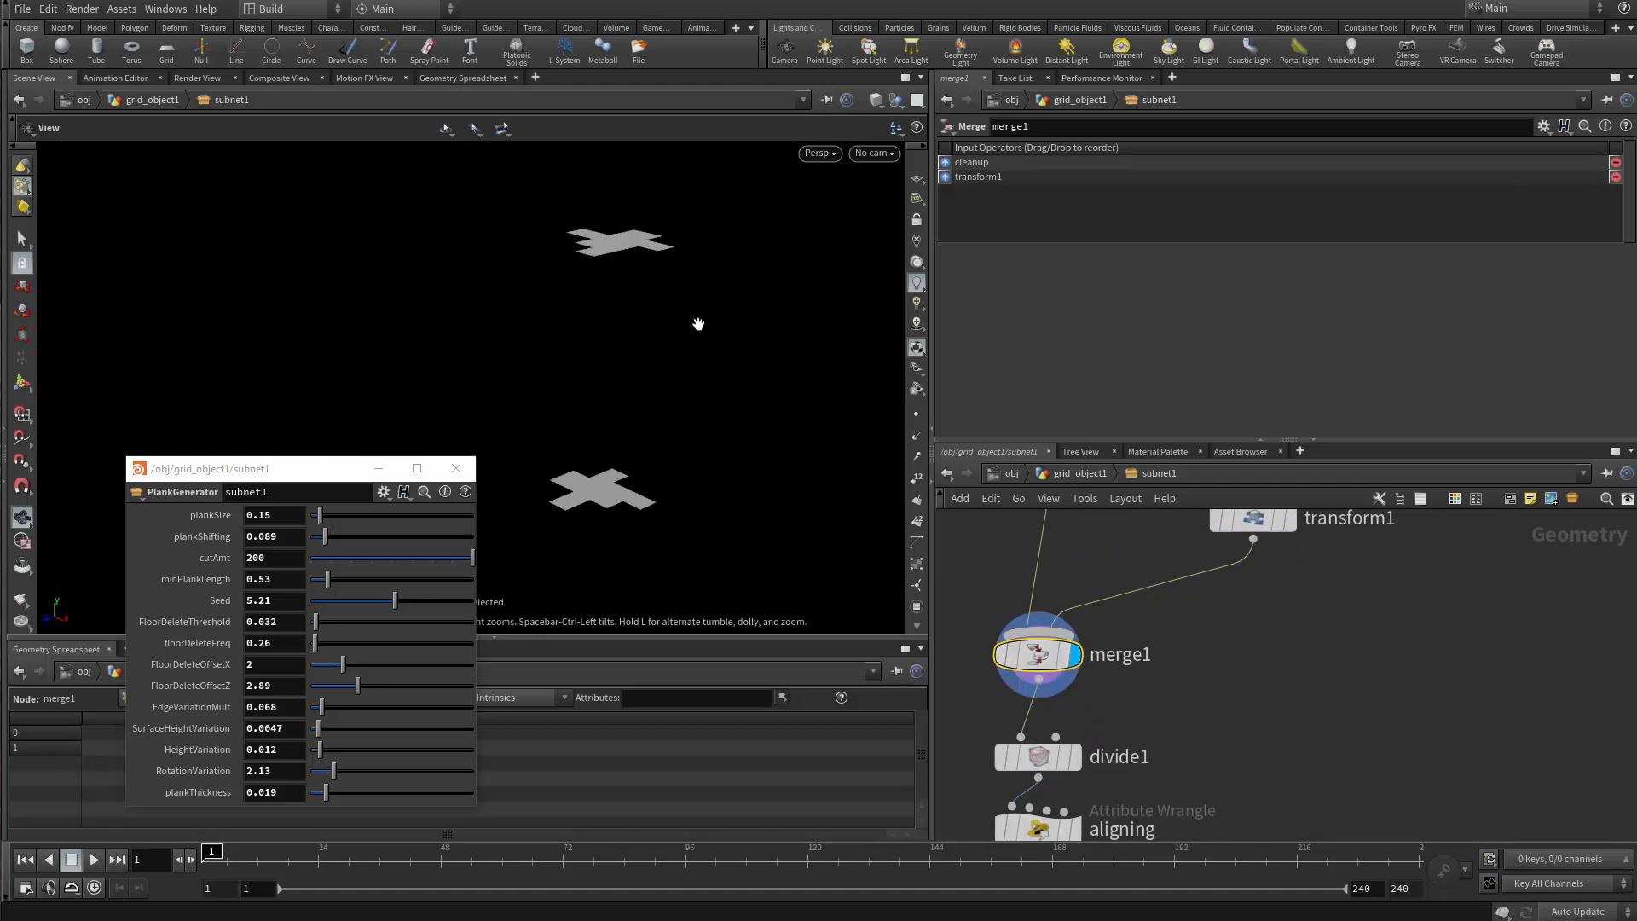
drag(699, 324, 641, 238)
middle_drag(1276, 554, 1263, 636)
click(1256, 602)
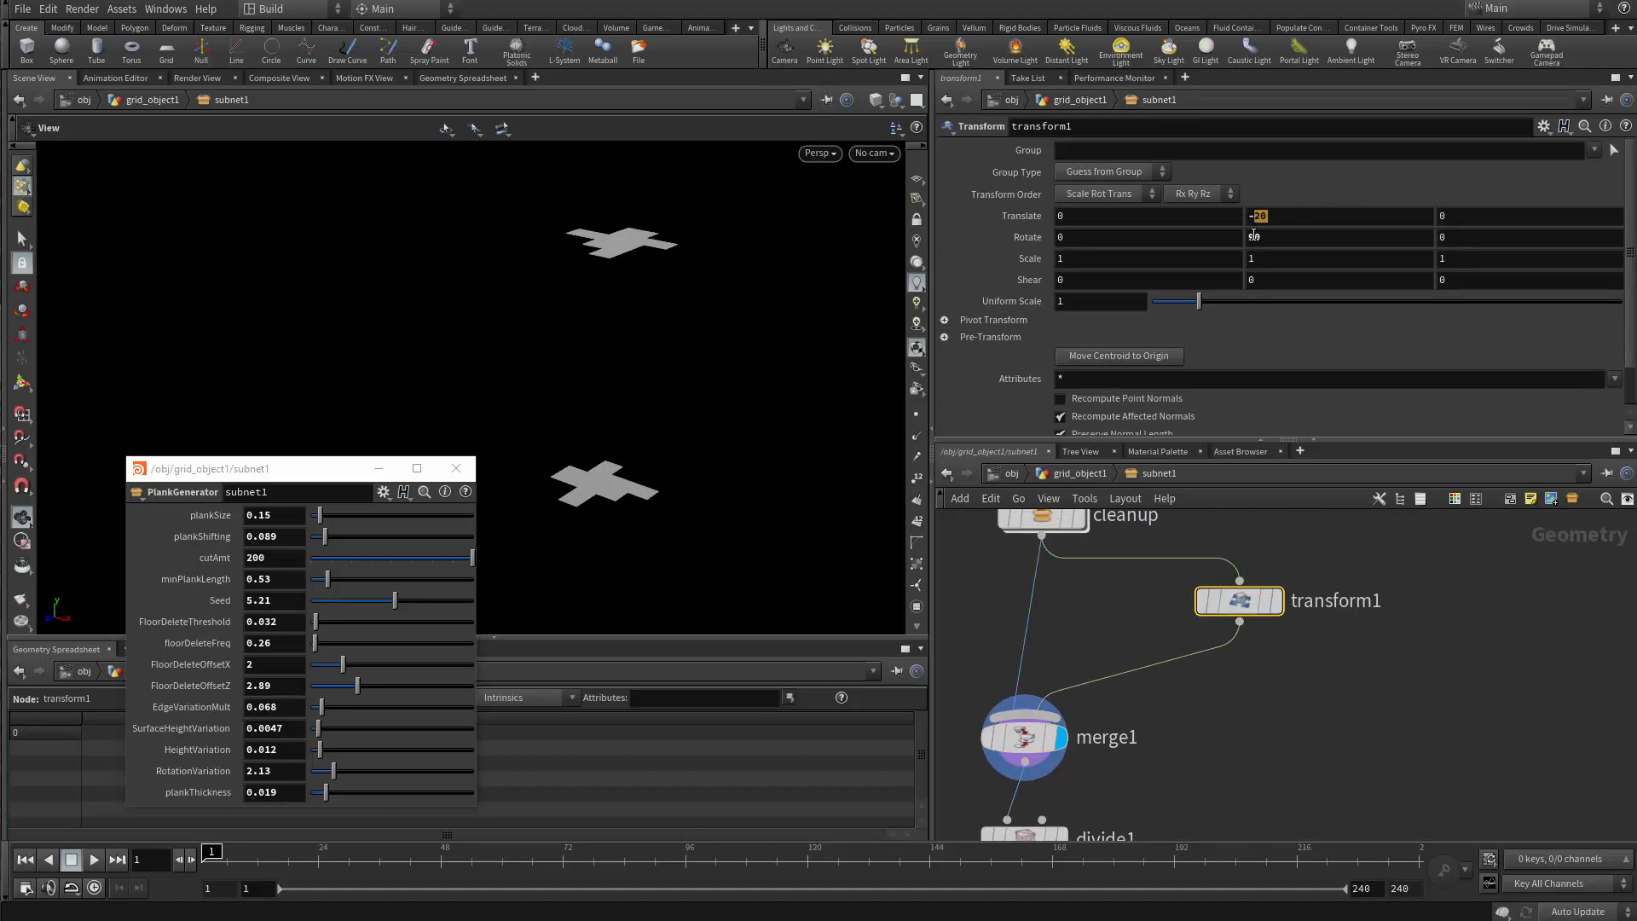
key(Return)
drag(687, 380, 785, 376)
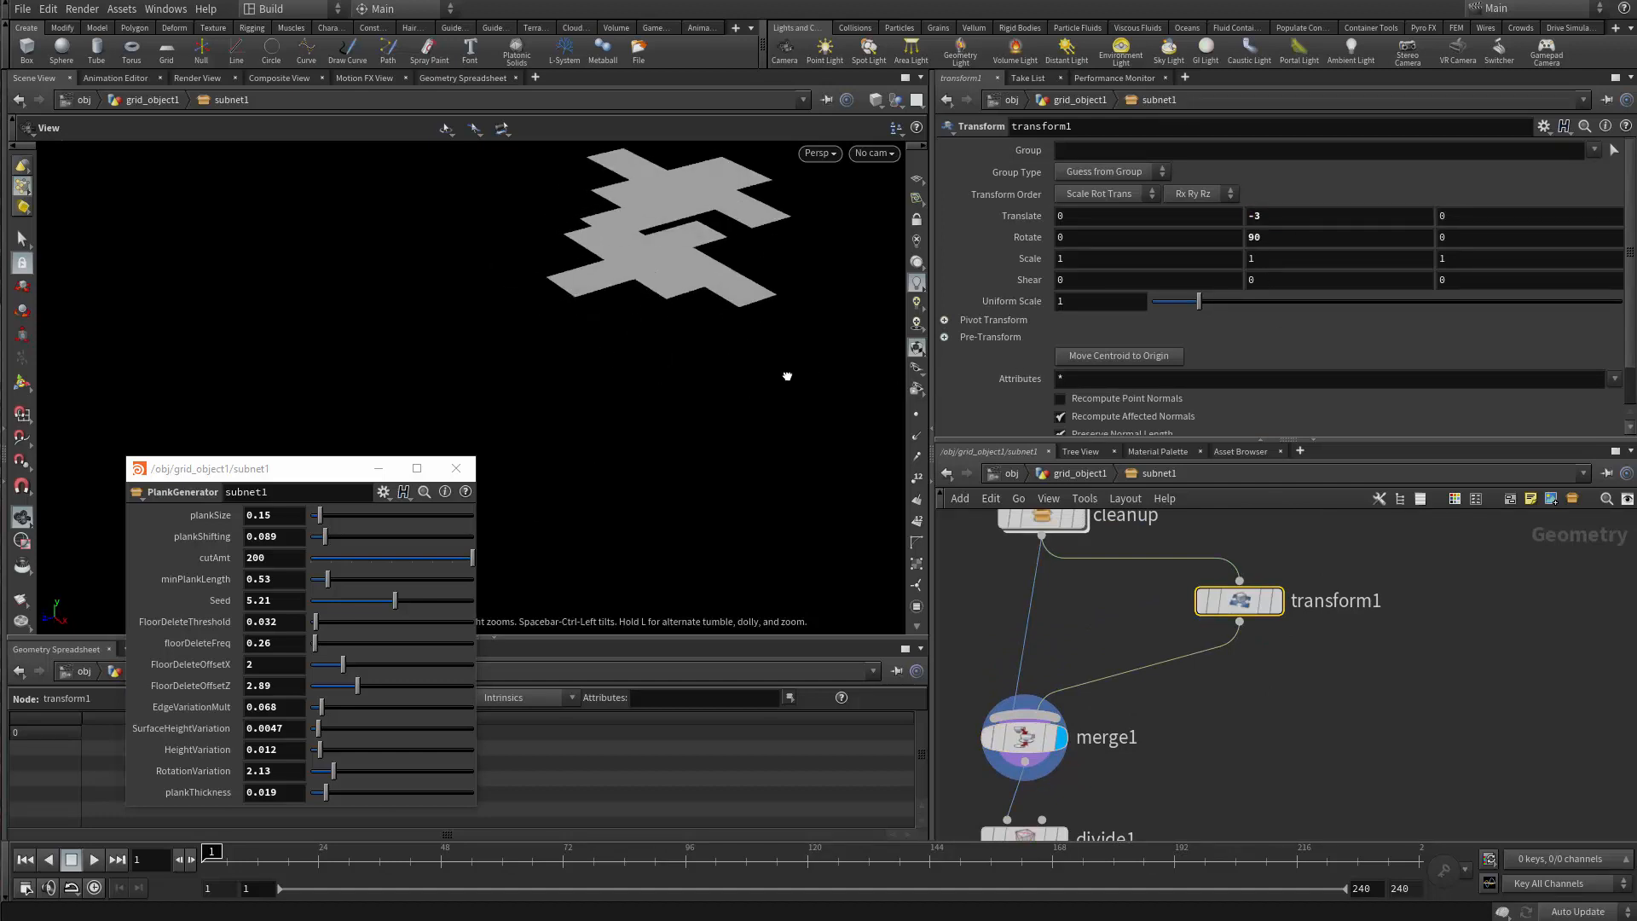
scroll(832, 492, up, 3)
drag(832, 491, 626, 434)
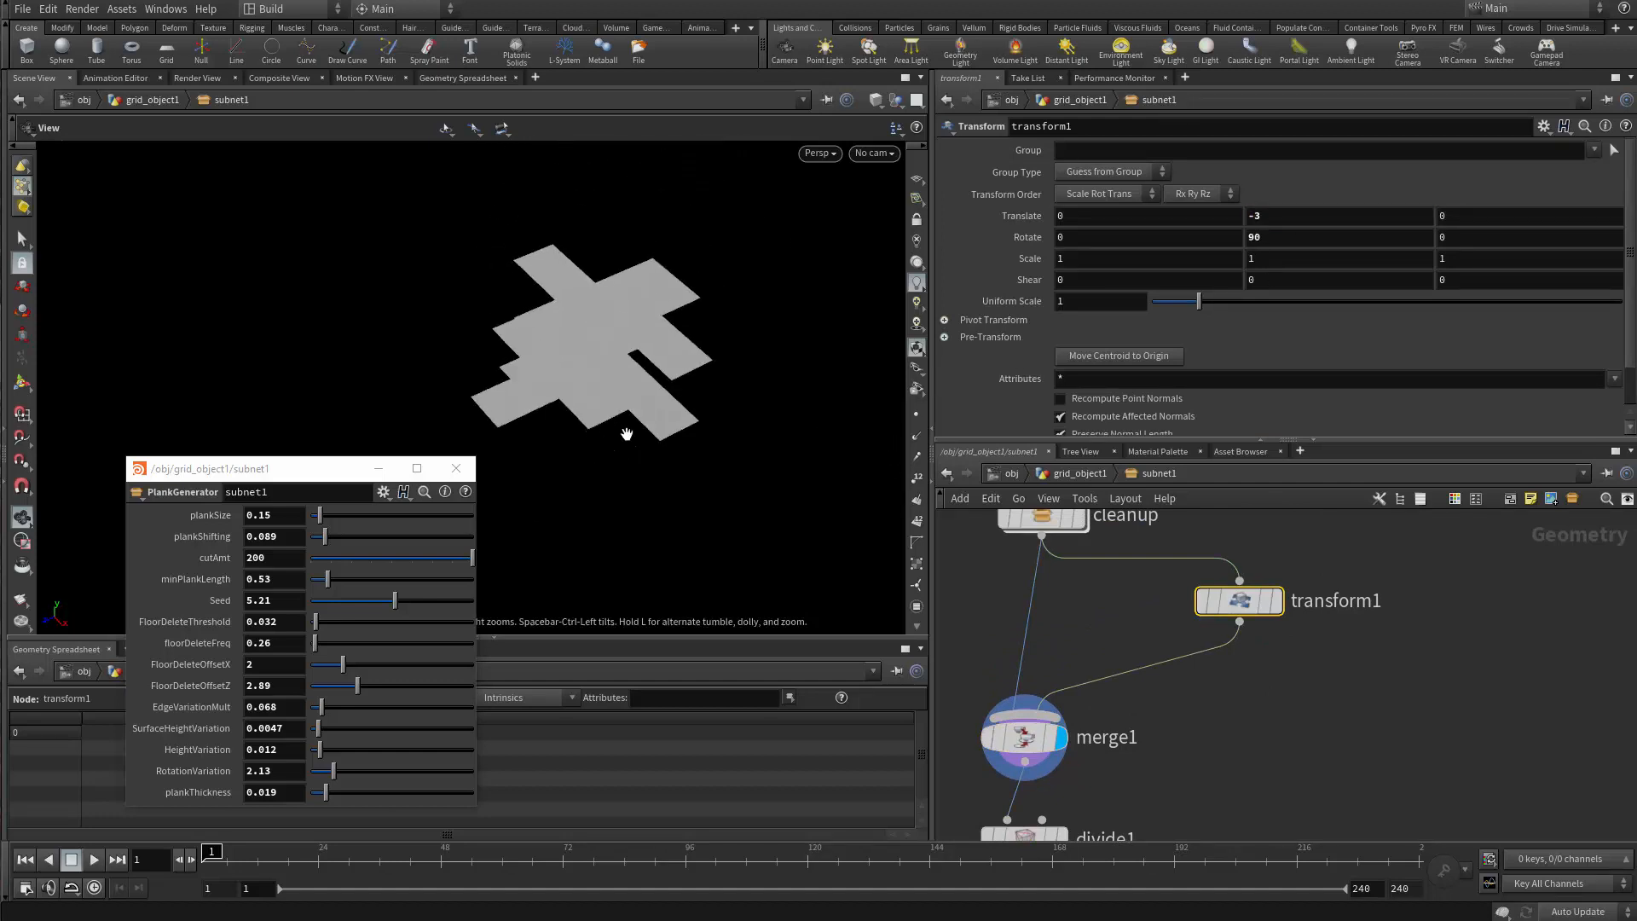
Compare transform1 with cleanup and insert a Color node between transform1 and merge1.
click(1276, 601)
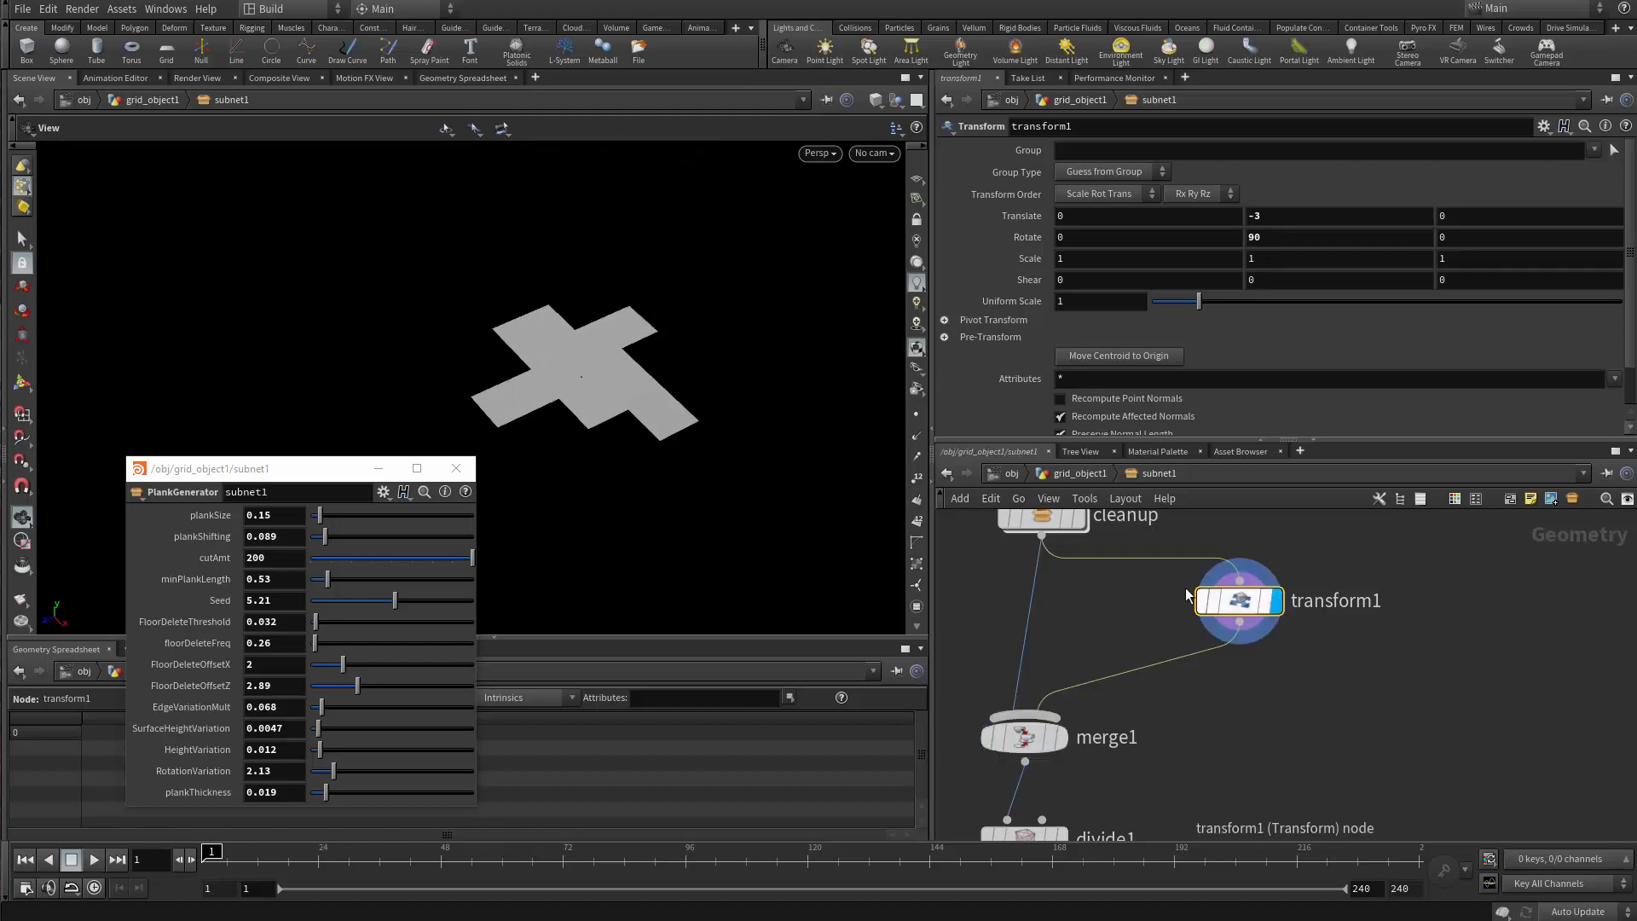
click(1079, 518)
click(1276, 601)
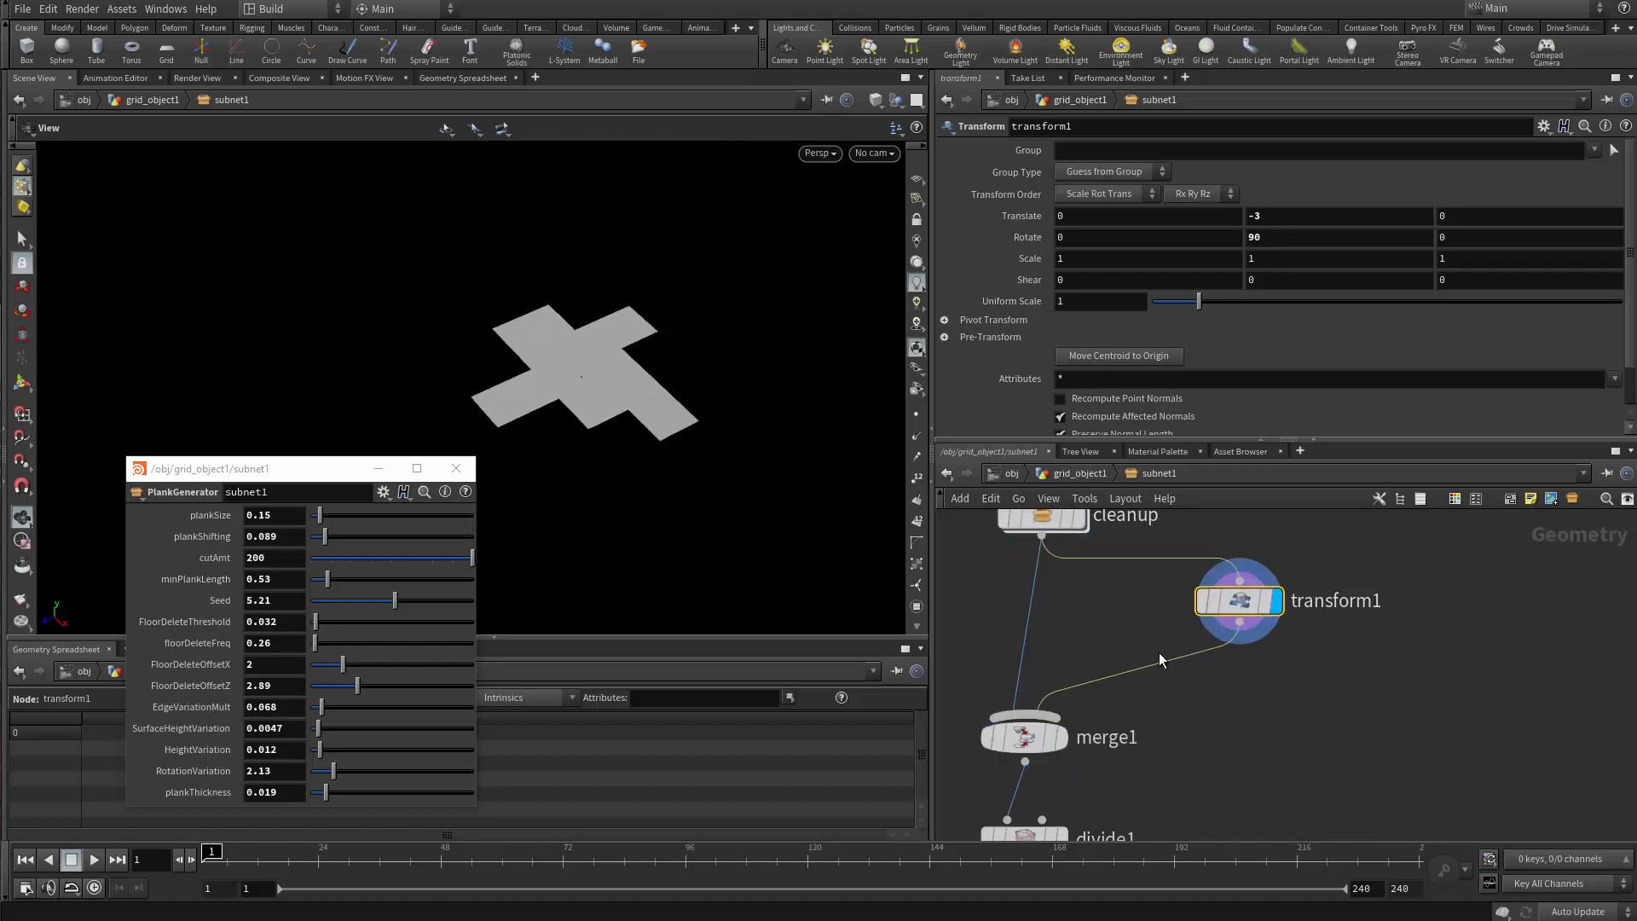
key(Tab)
text(color)
key(Return)
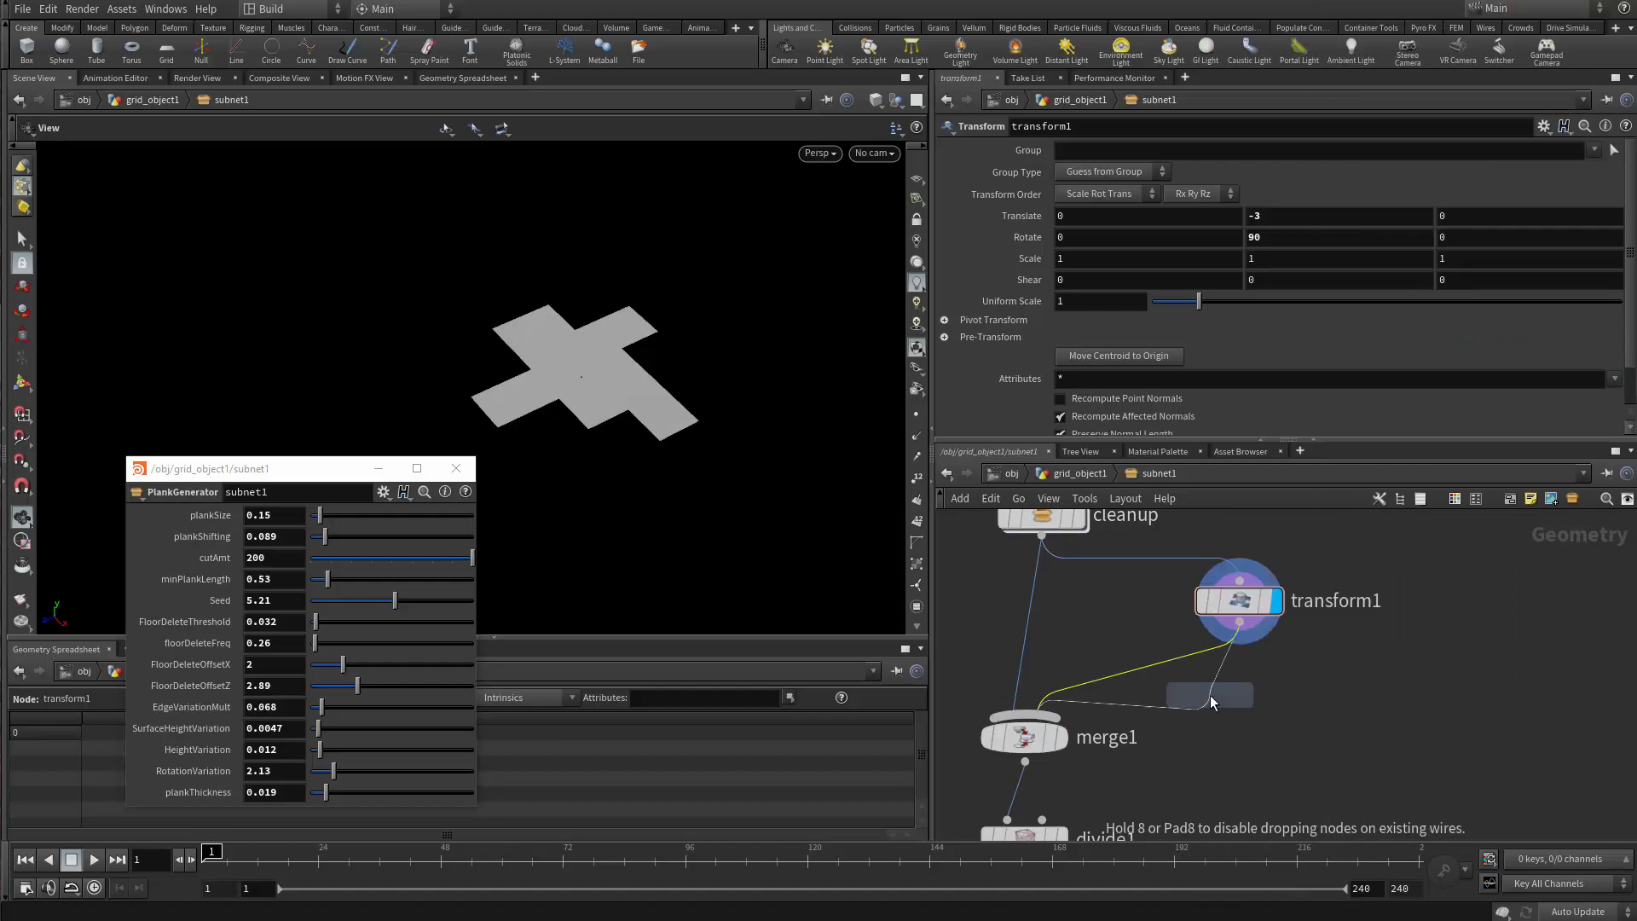
click(1225, 849)
click(1239, 738)
scroll(1239, 742, up, 1)
drag(1238, 741, 1239, 704)
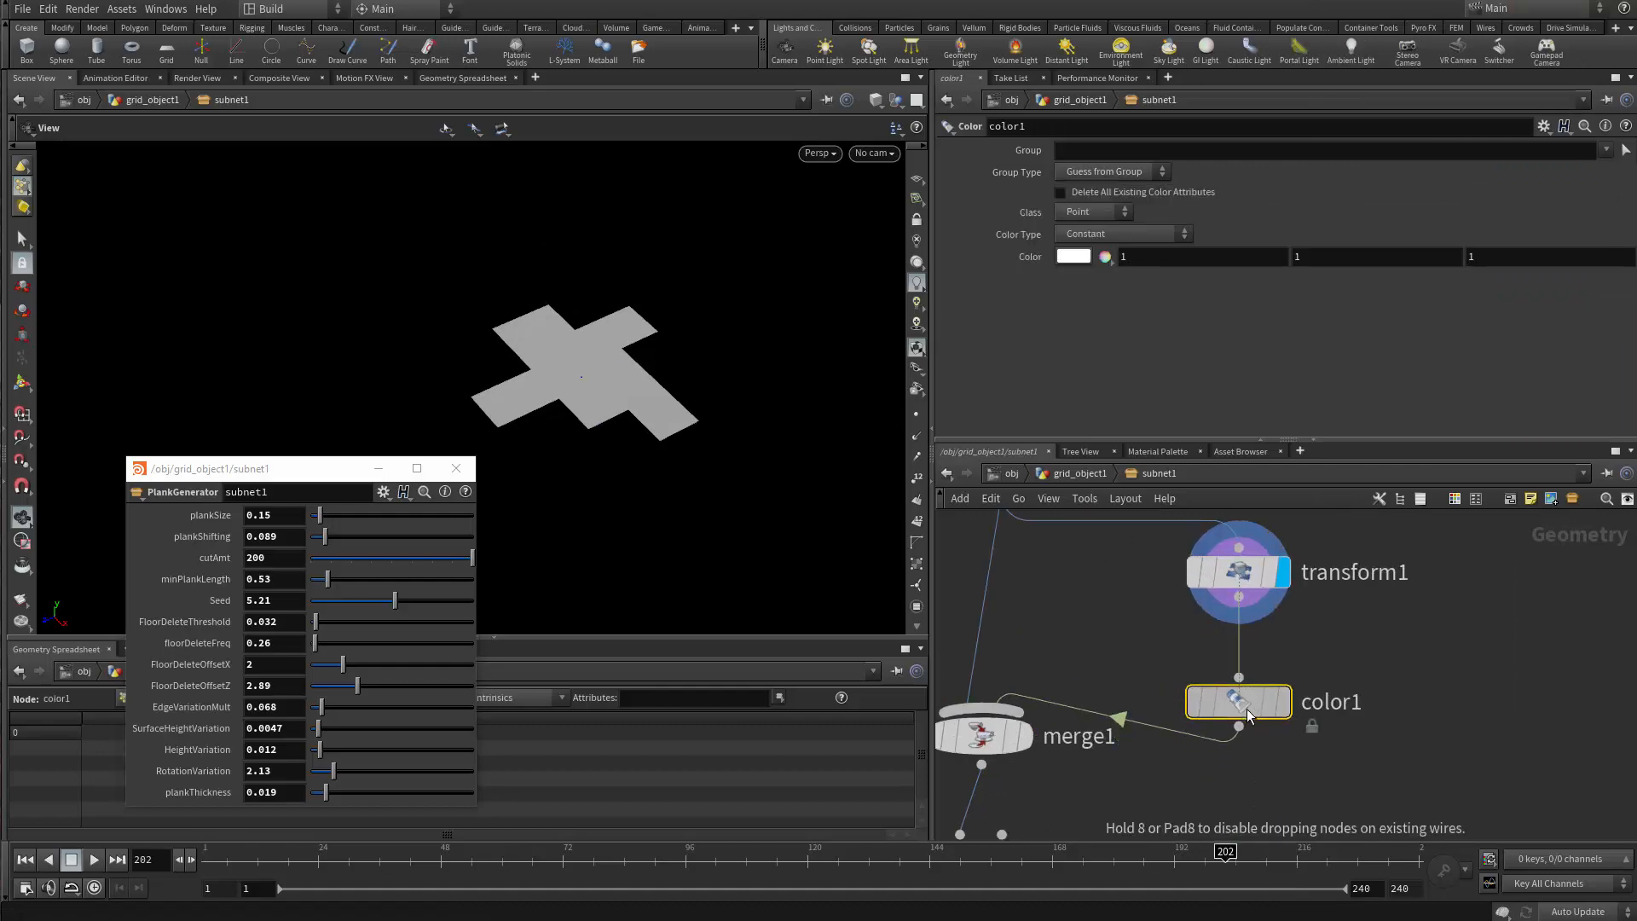
Set color1's colour to pure red (1, 0, 0) and display the node.
click(1077, 260)
click(1004, 144)
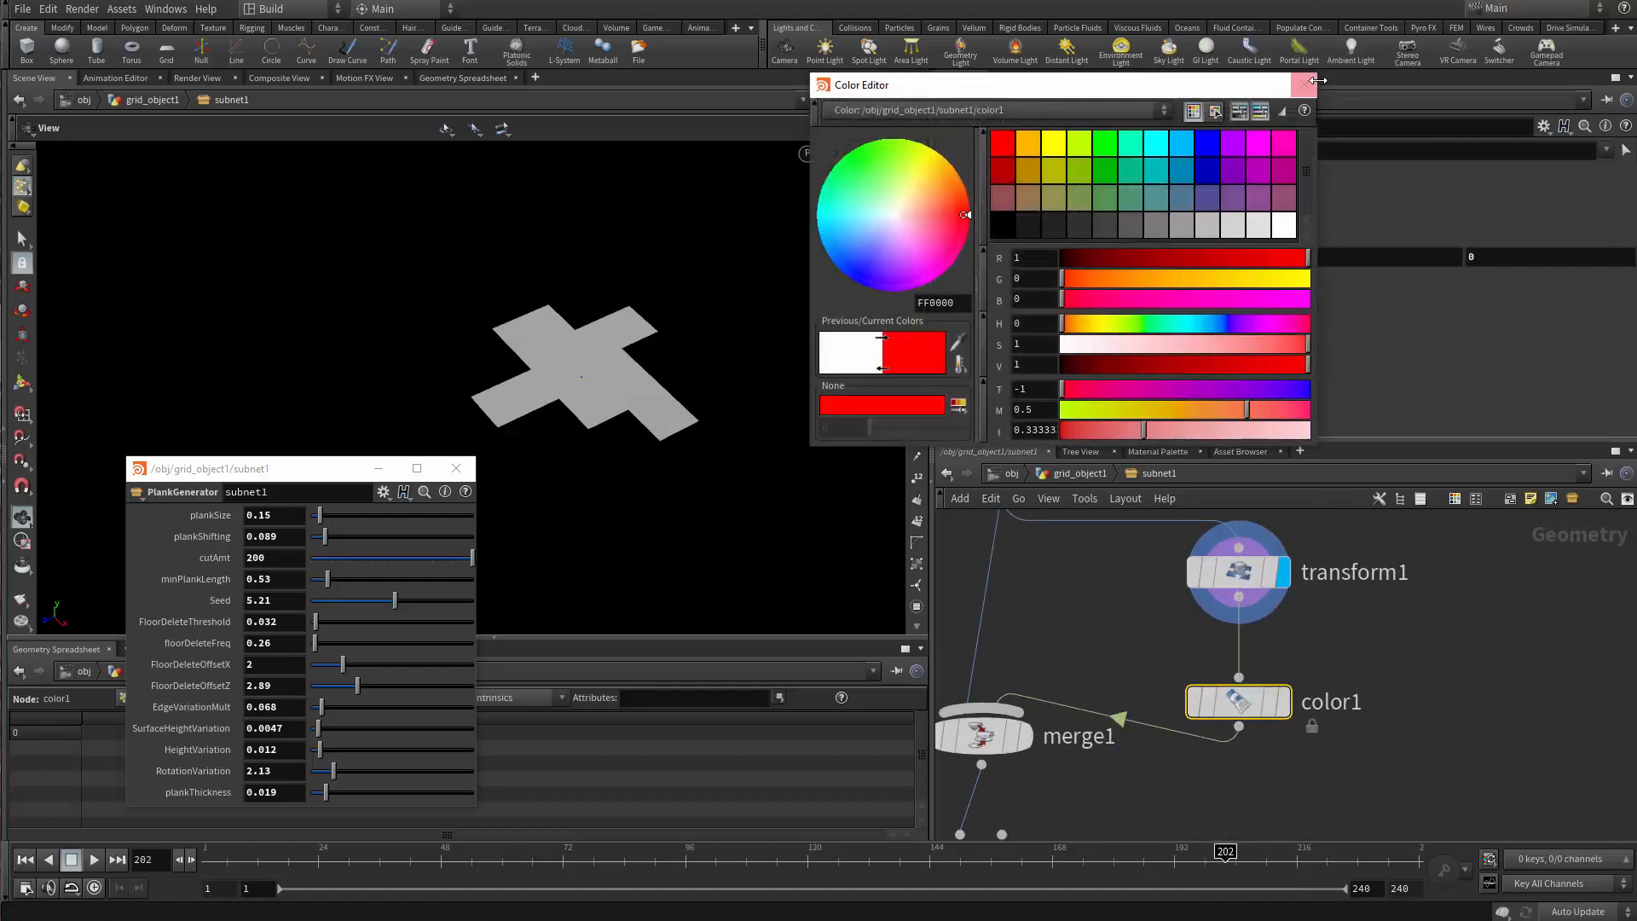
click(1302, 86)
click(1283, 702)
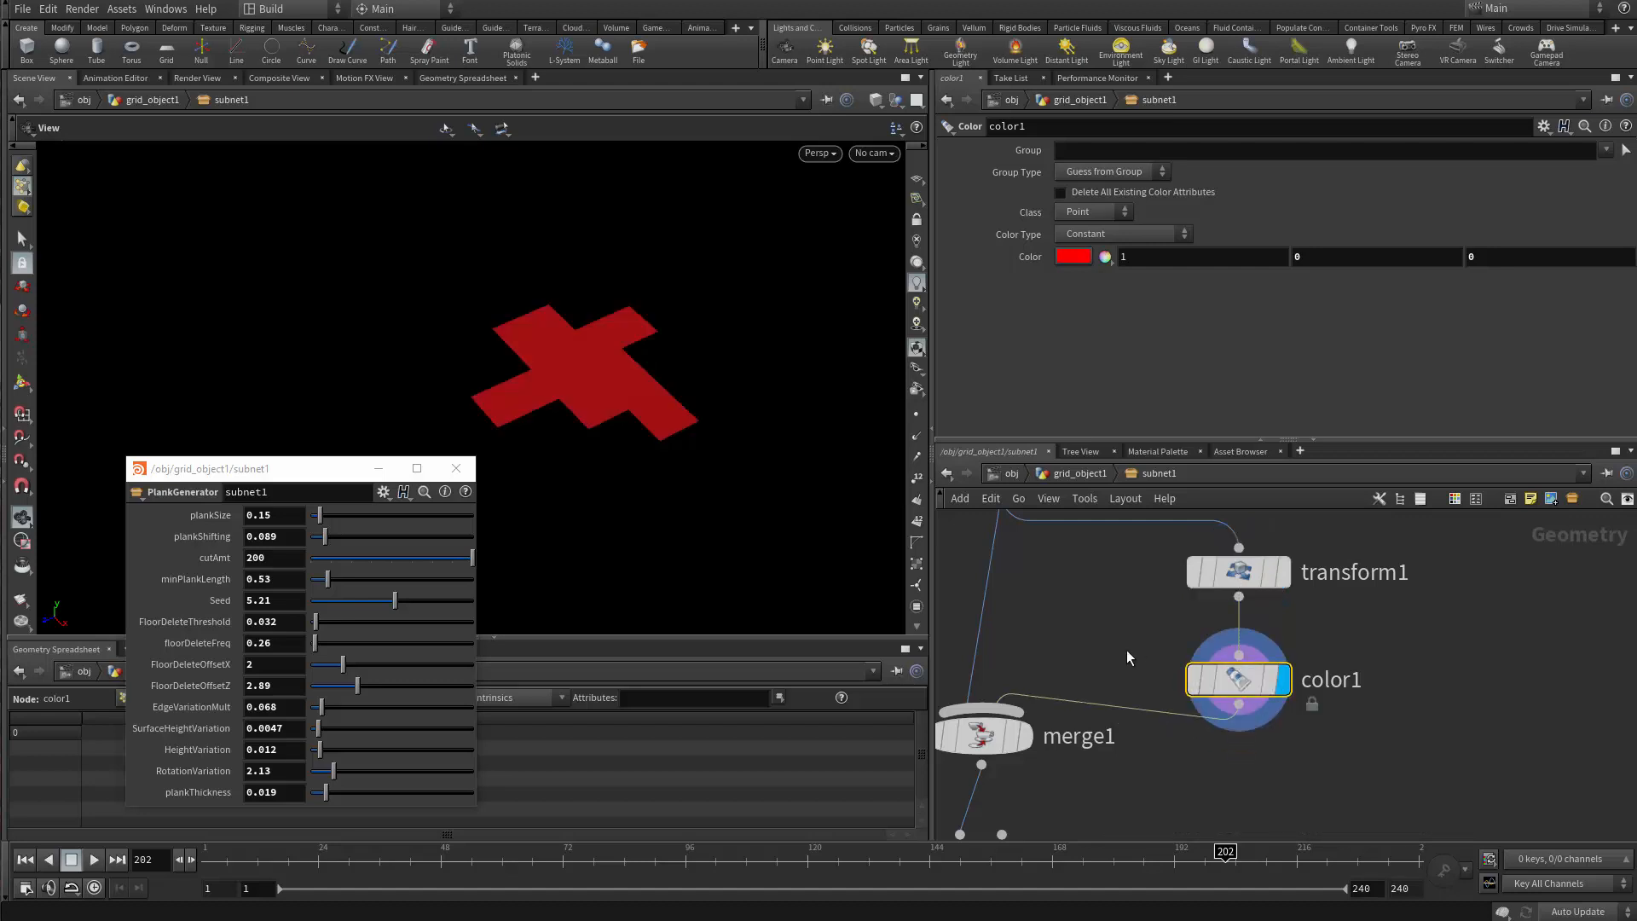
Examine the node chain from cleanup through the transform, color and merge branch down to variation_thickness_and_uv.
scroll(1157, 608, down, 3)
scroll(1157, 607, up, 1)
scroll(1134, 618, down, 3)
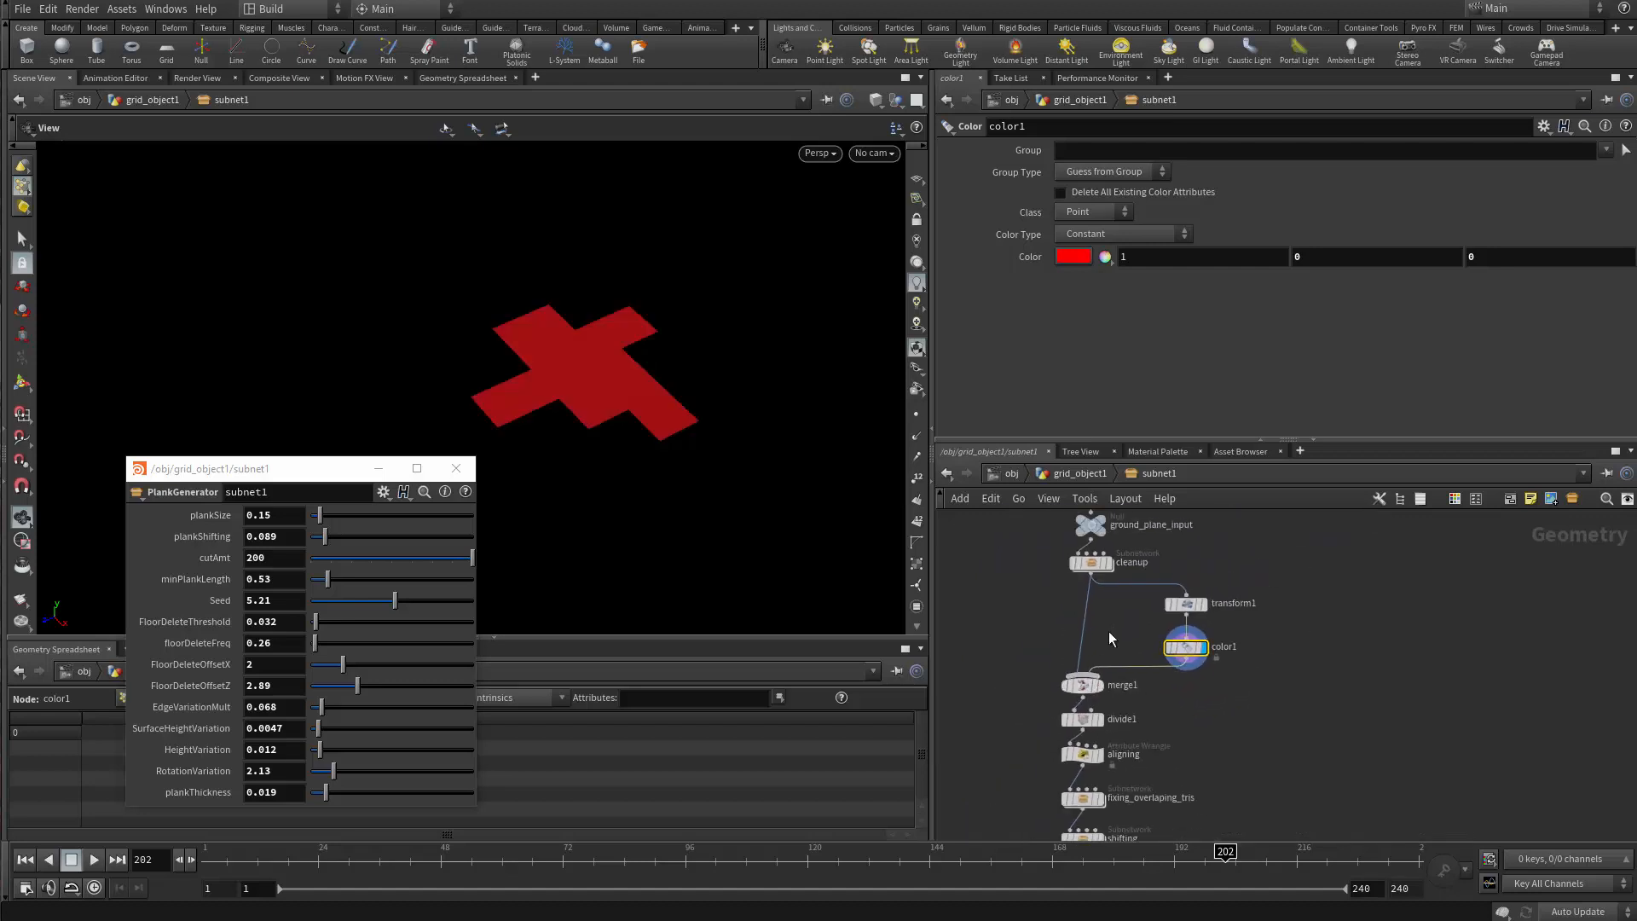
scroll(1108, 631, up, 4)
scroll(1124, 608, up, 2)
middle_drag(1118, 612, 1157, 612)
scroll(1123, 638, down, 4)
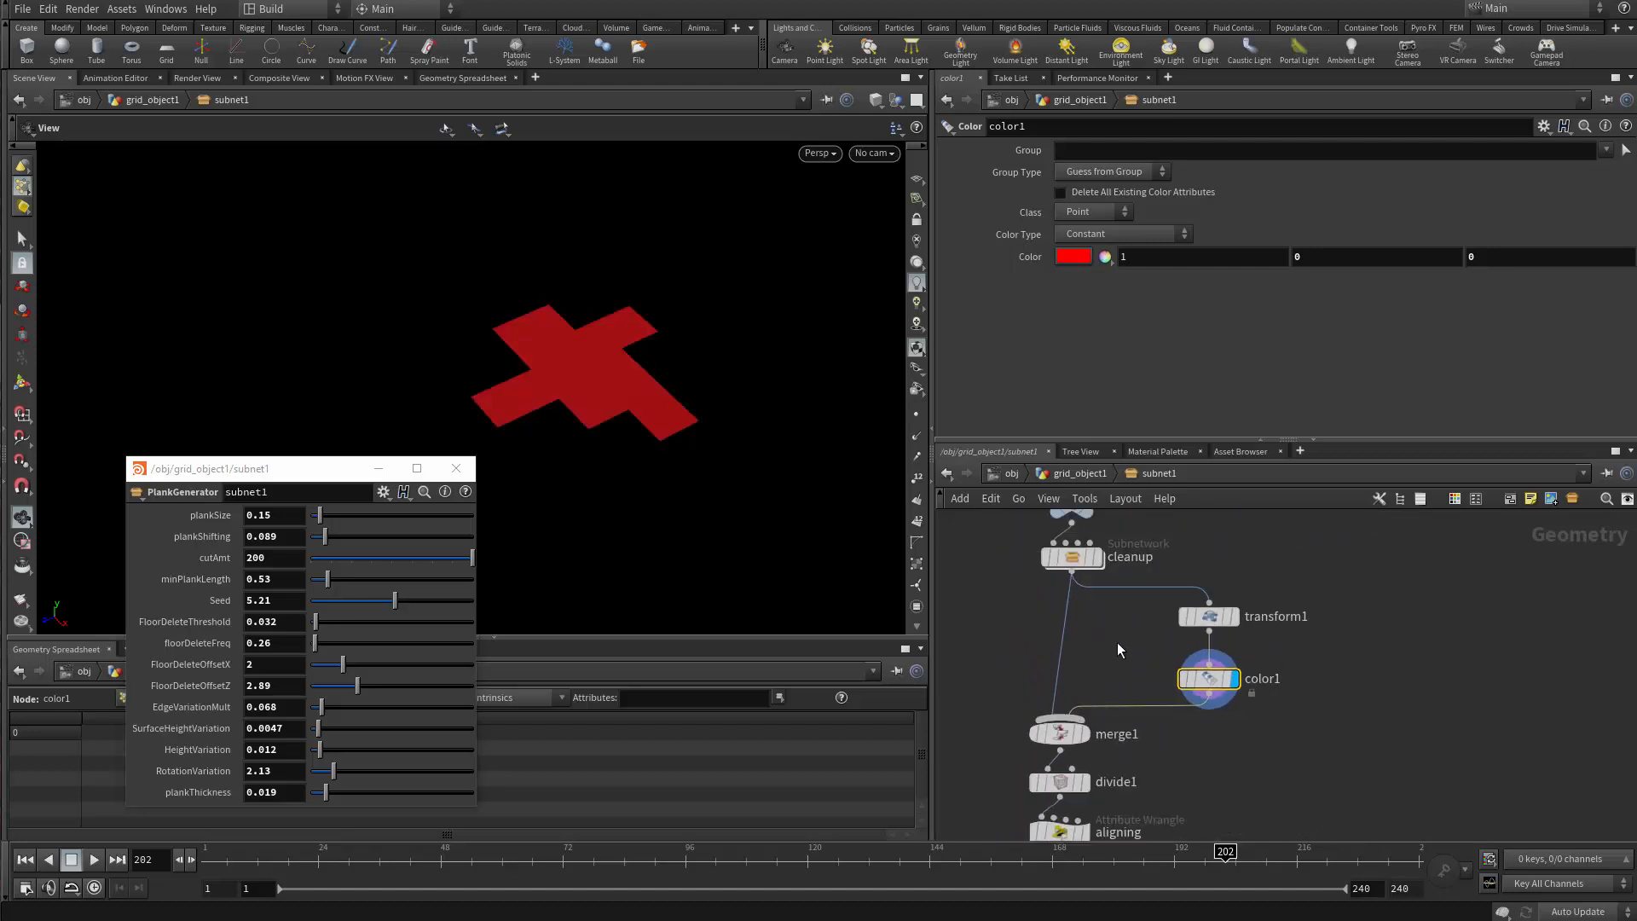
scroll(1118, 643, up, 4)
scroll(1154, 662, down, 6)
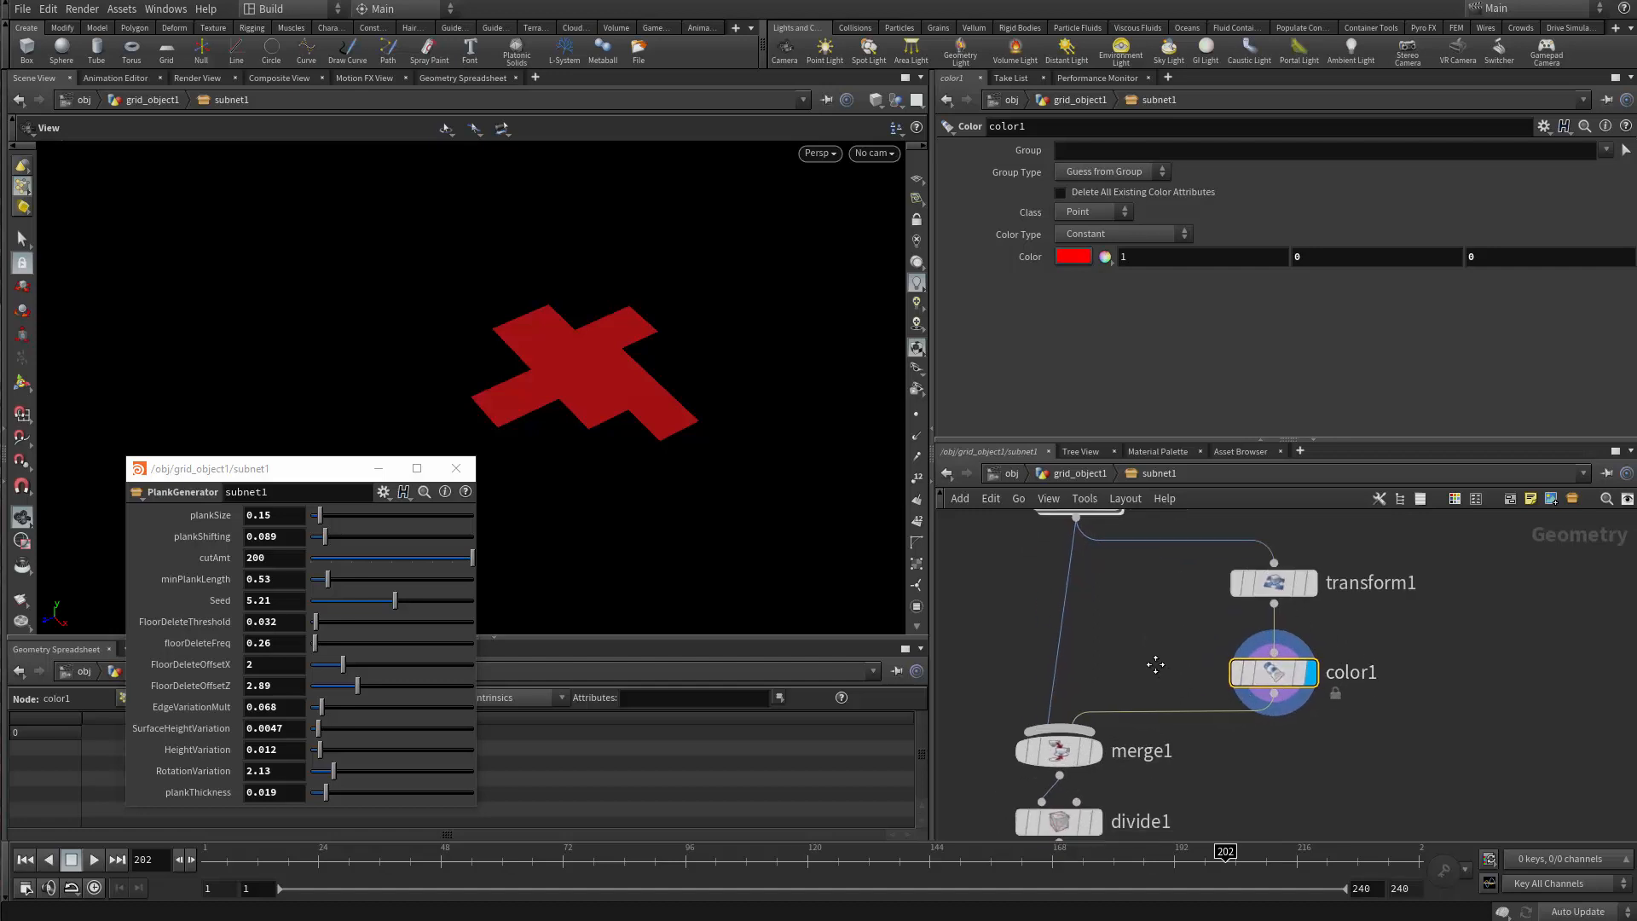
scroll(1143, 668, up, 2)
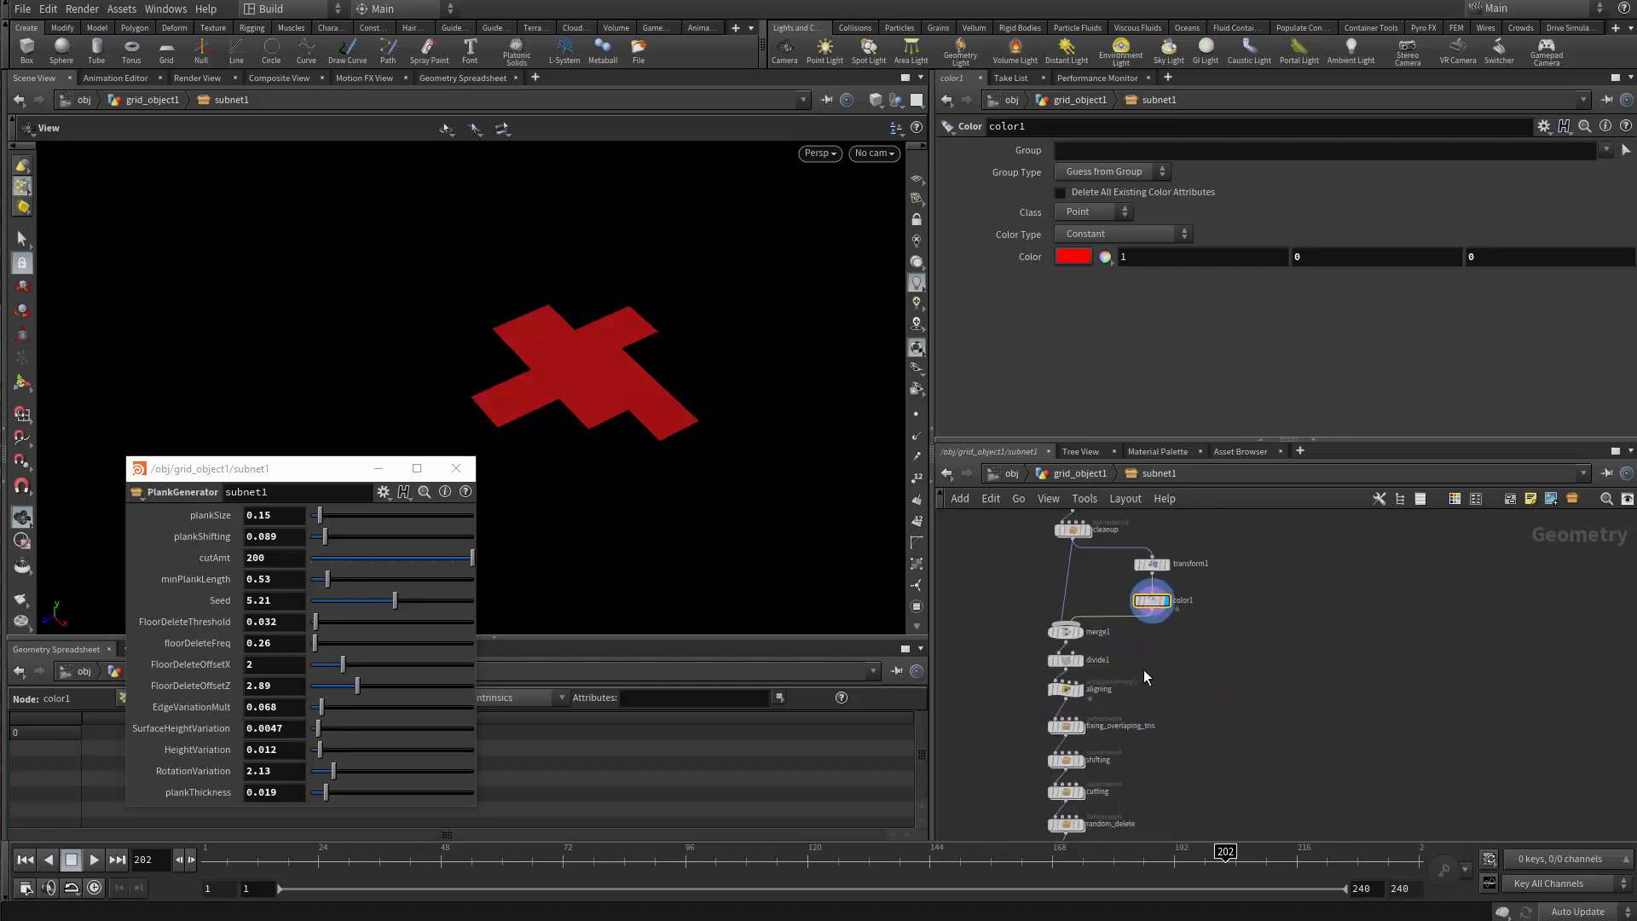
scroll(1096, 630, up, 3)
scroll(1064, 646, down, 3)
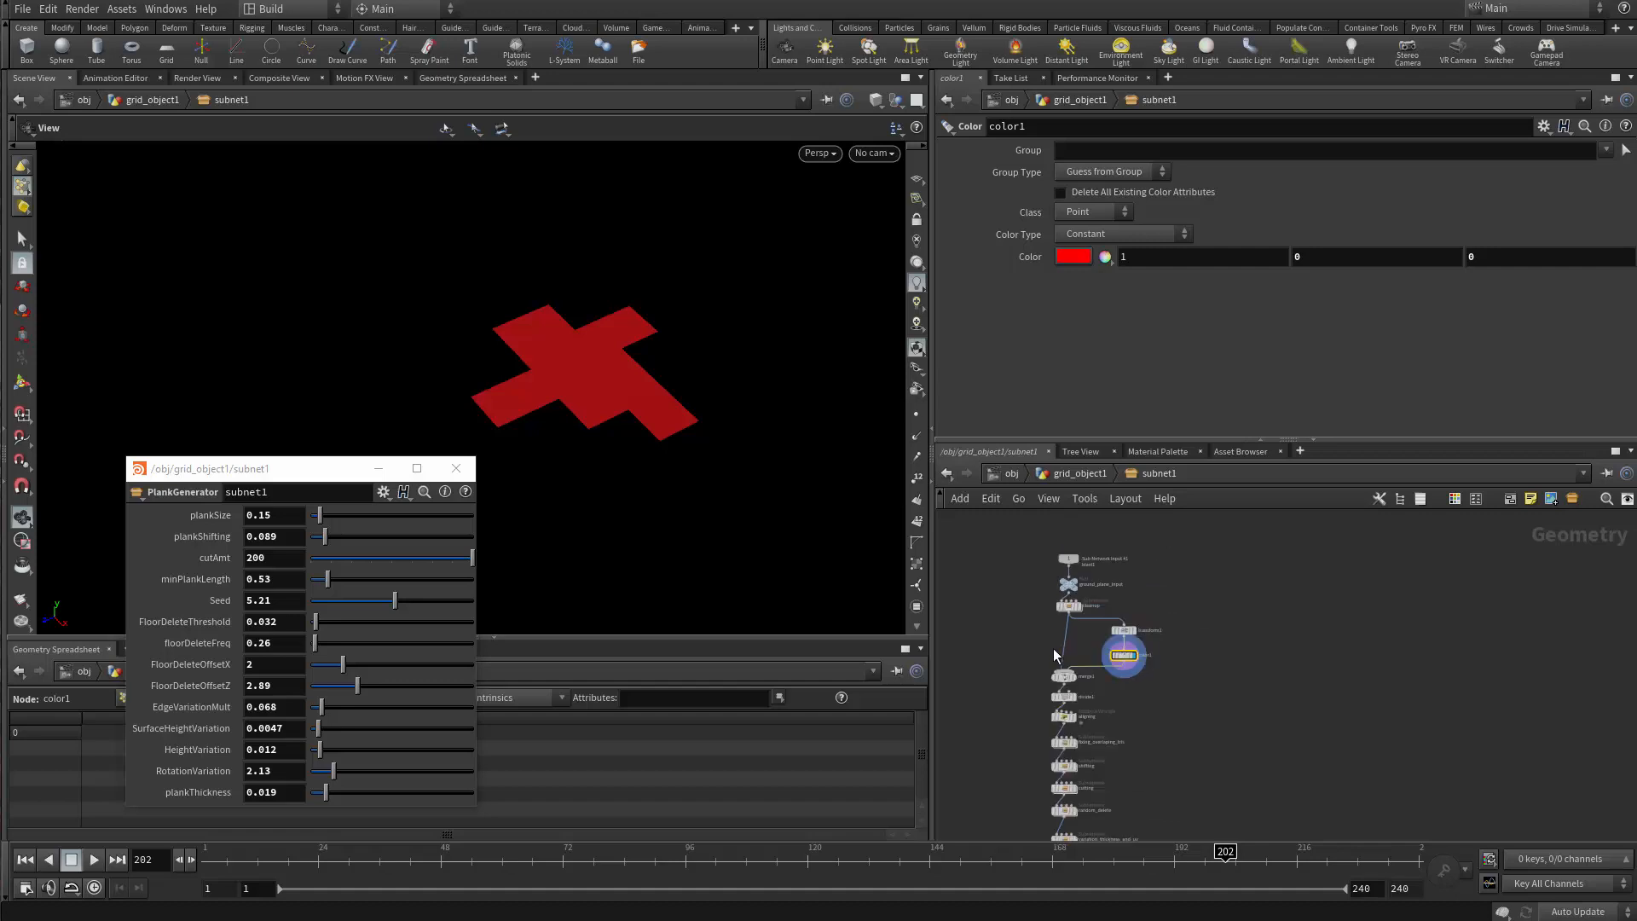
scroll(1054, 648, up, 2)
scroll(990, 653, down, 3)
middle_drag(1066, 821, 1077, 704)
scroll(1076, 703, up, 2)
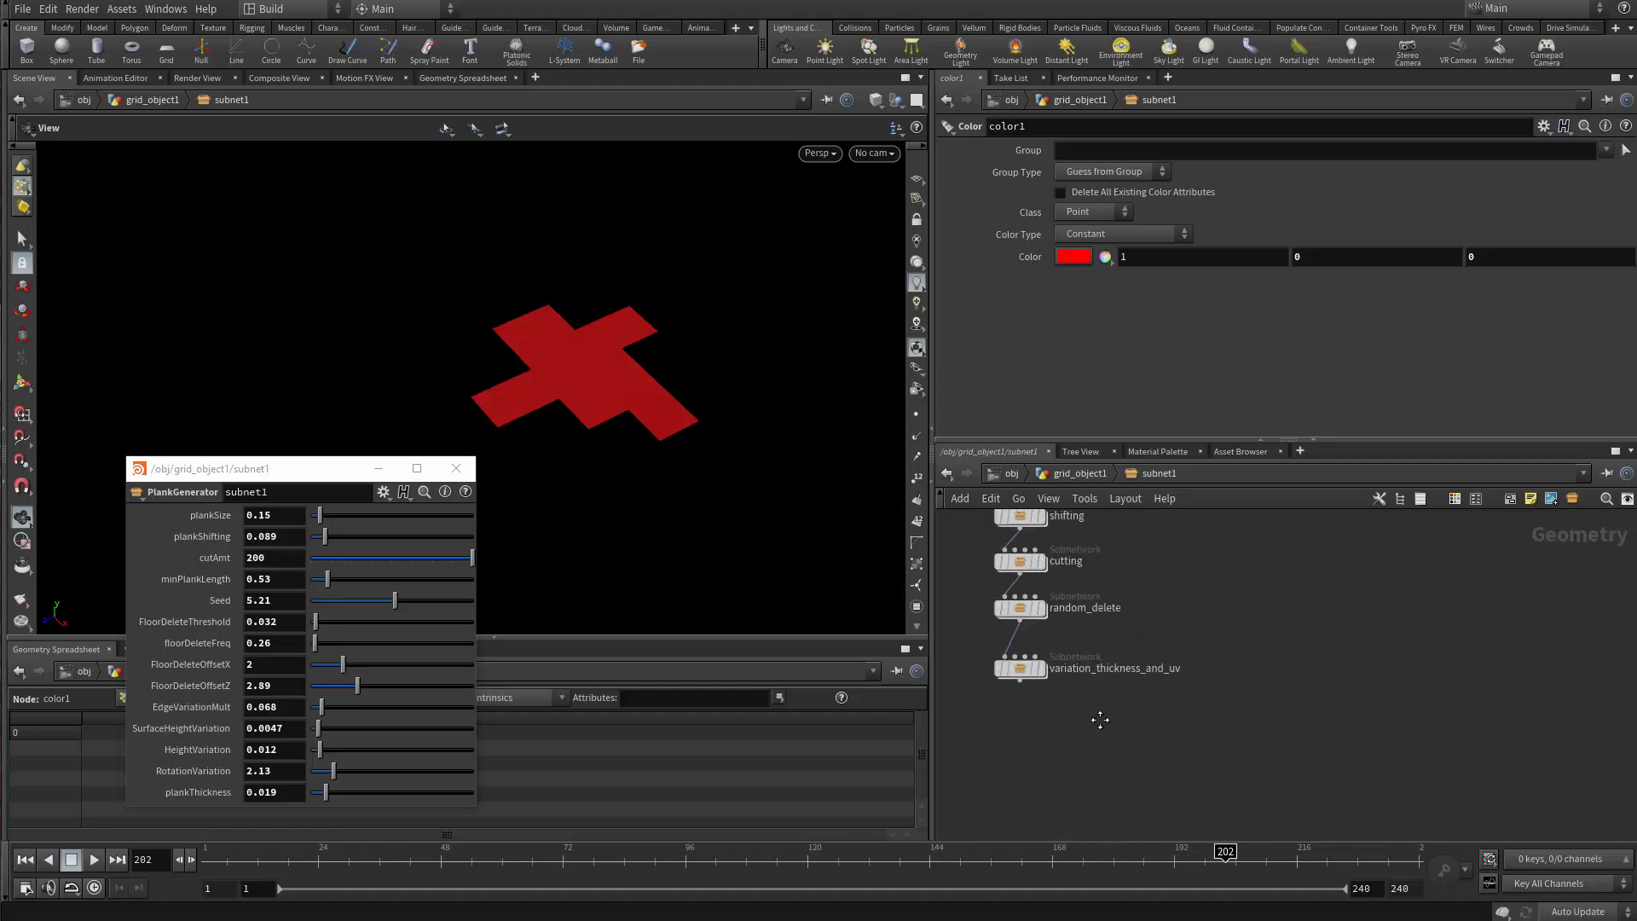
Display variation_thickness_and_uv's result with both floors and add a Transform node connected to its output.
scroll(1108, 669, up, 3)
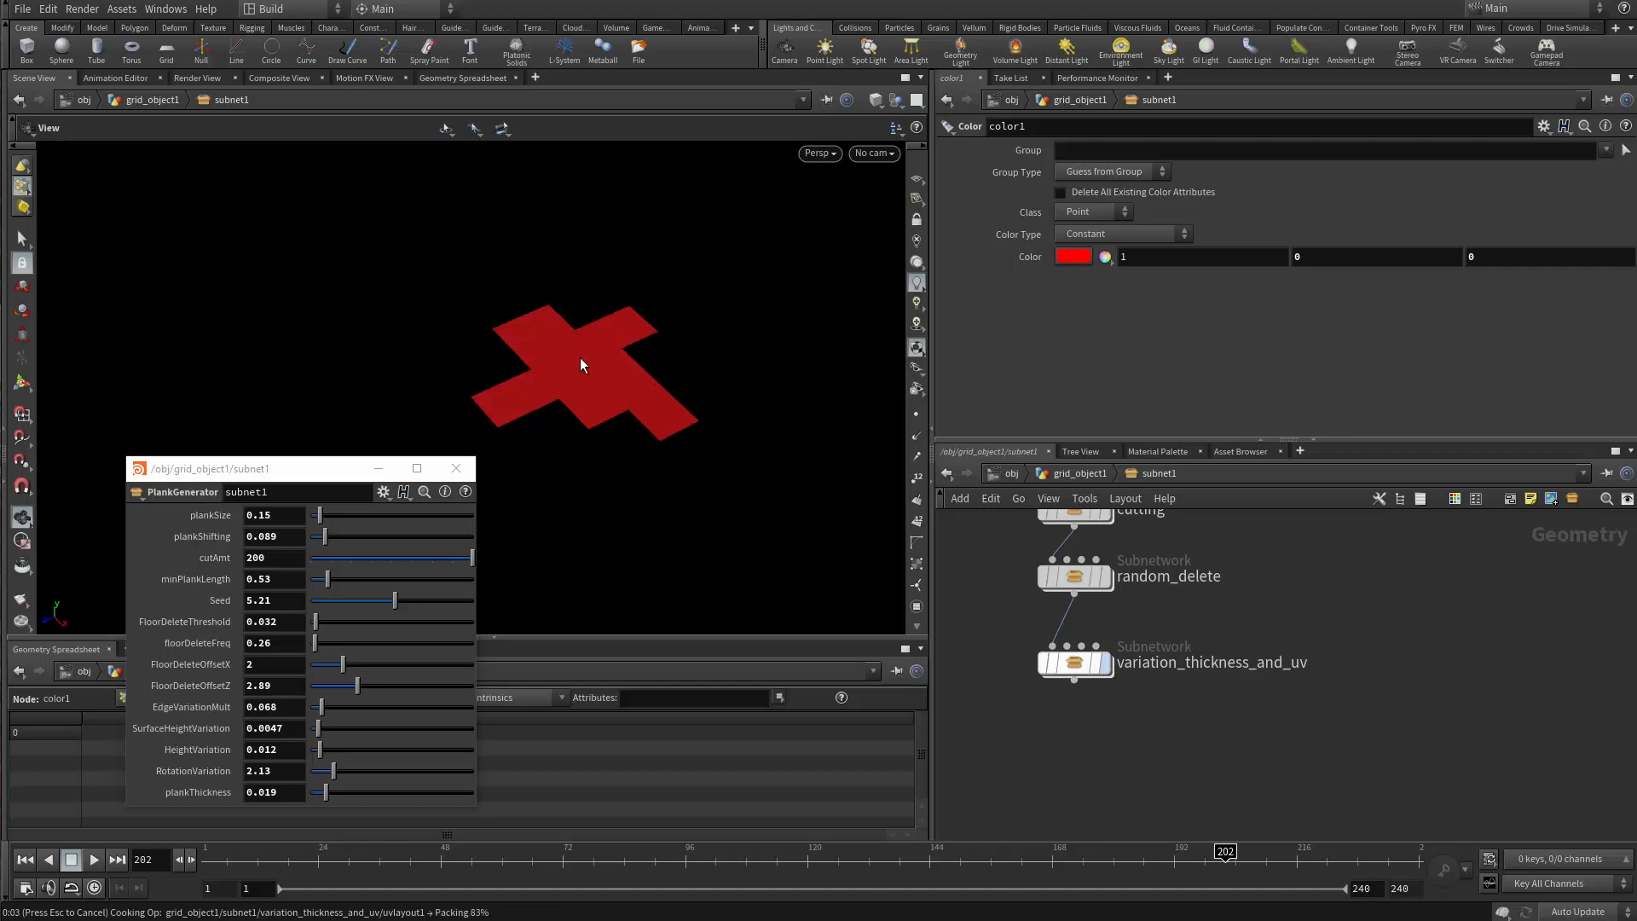
drag(593, 364, 615, 499)
right_drag(599, 378, 845, 404)
drag(631, 410, 659, 358)
scroll(1142, 688, down, 1)
scroll(1142, 688, up, 2)
key(Tab)
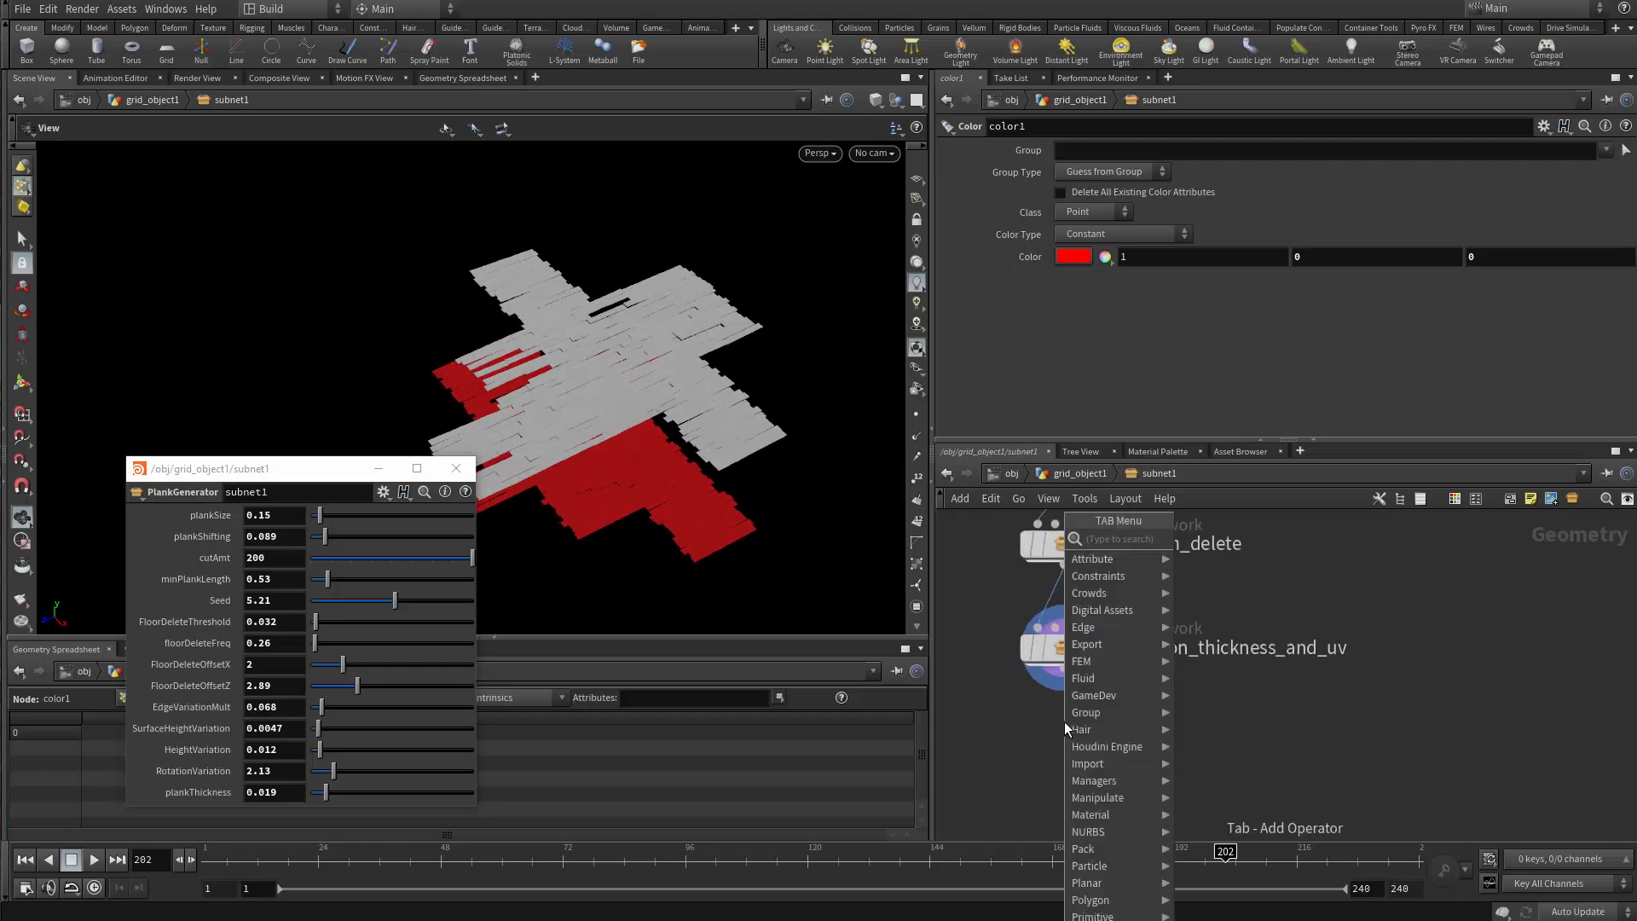
text(tr)
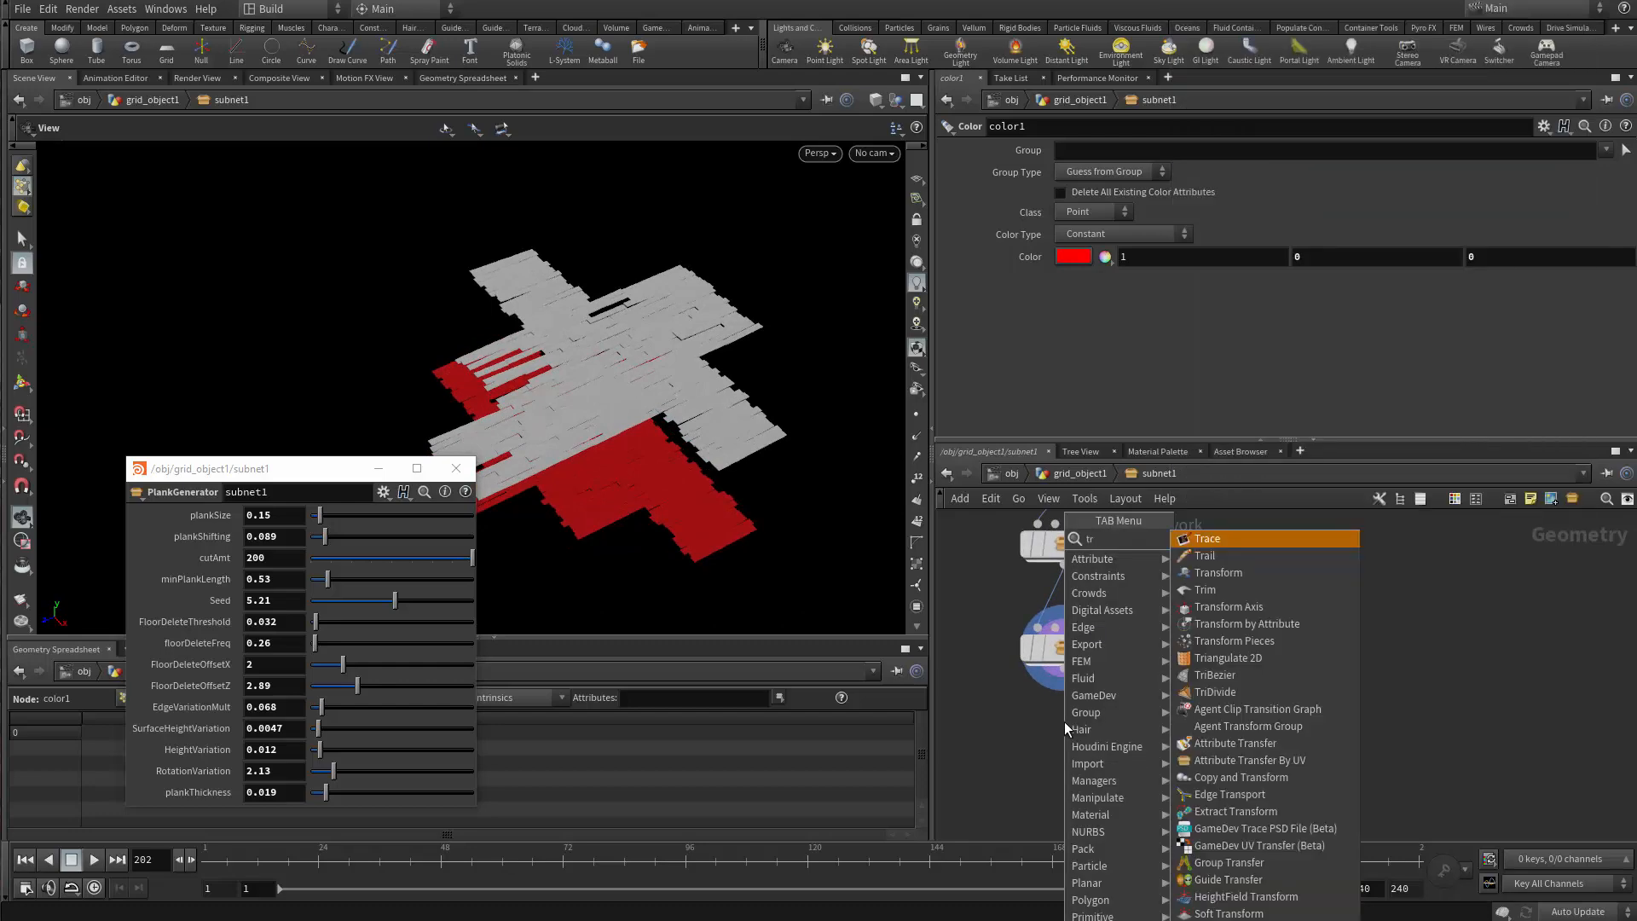
key(Down)
key(Return)
click(1065, 747)
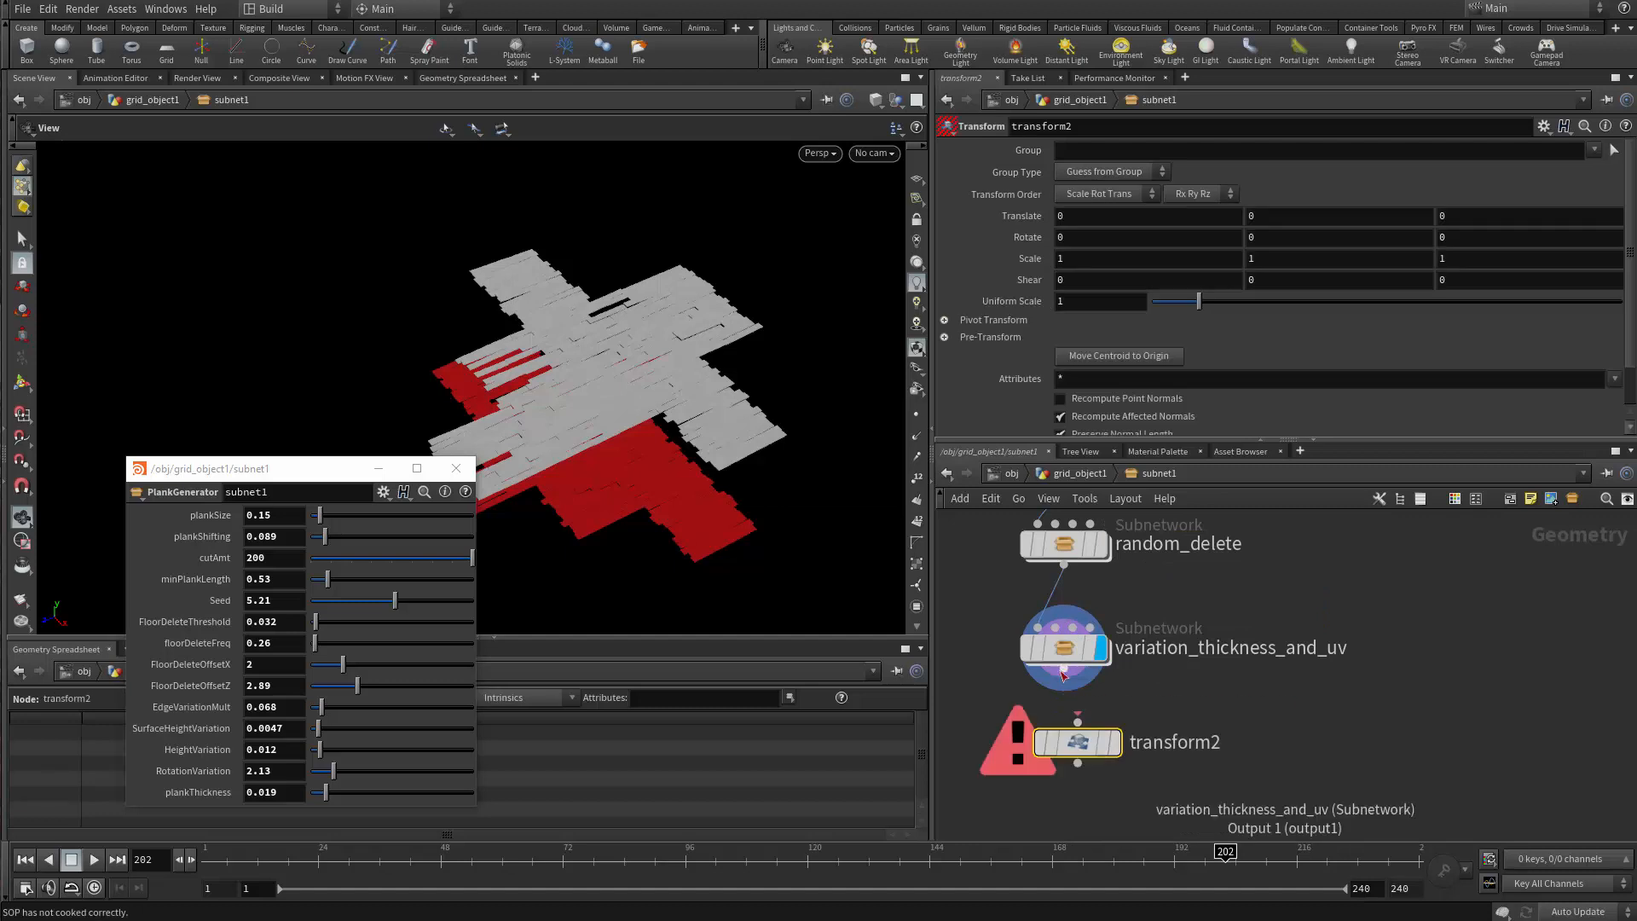
drag(1065, 748, 1184, 780)
Insert an Attribute Wrangle between variation_thickness_and_uv and transform2 and name it find_btm.
right_click(1179, 742)
text(wrangle)
key(Return)
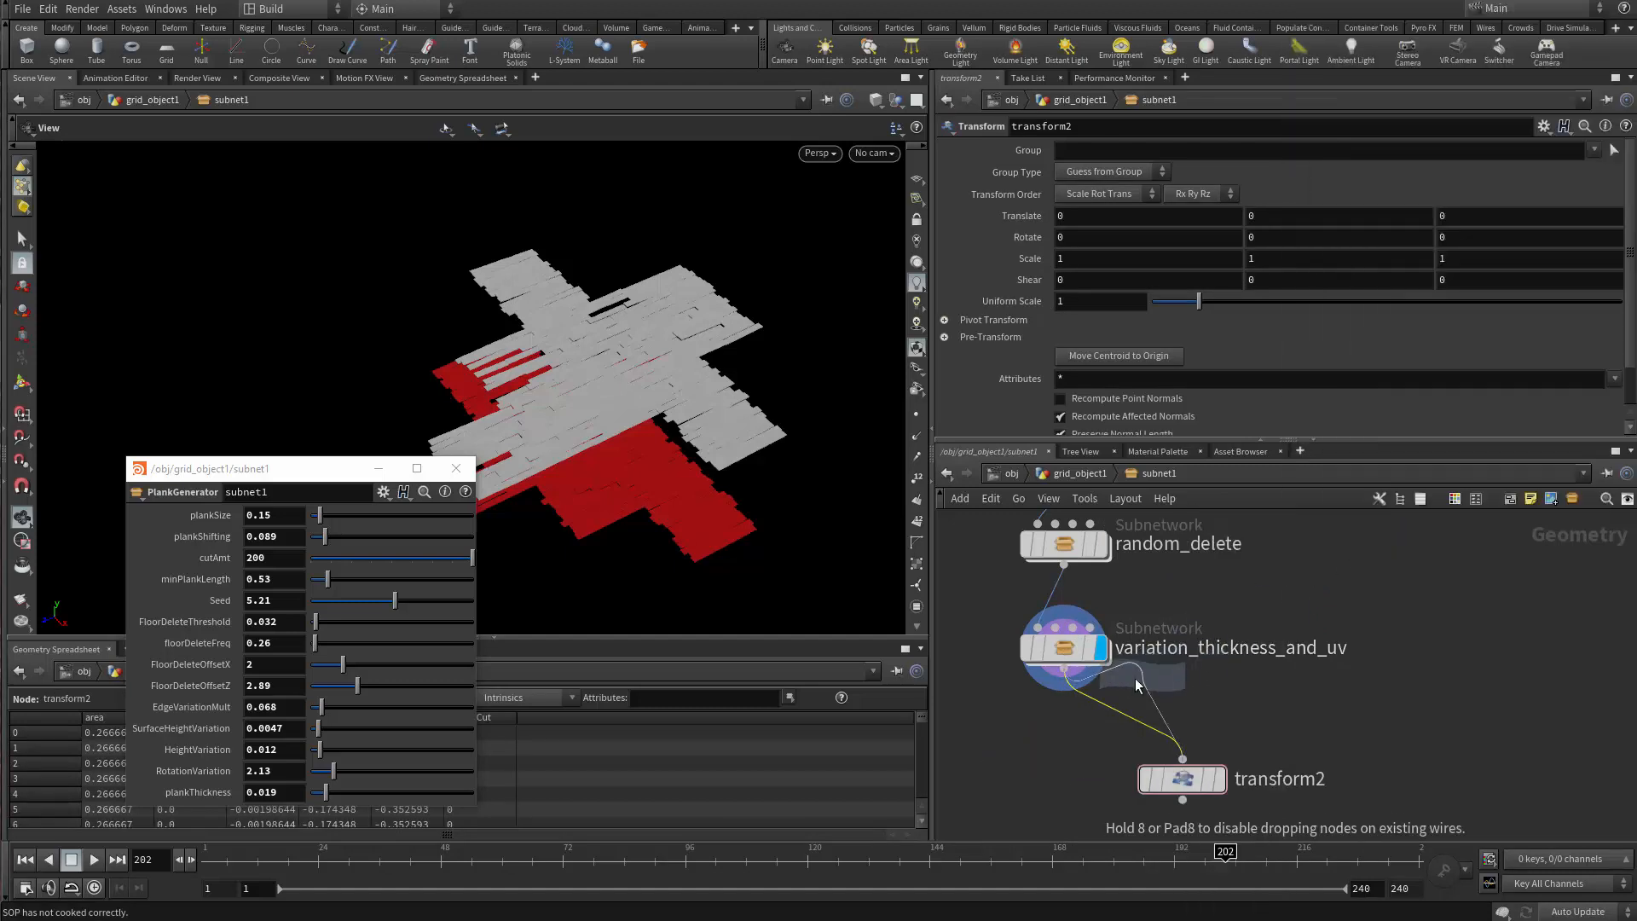
click(1047, 737)
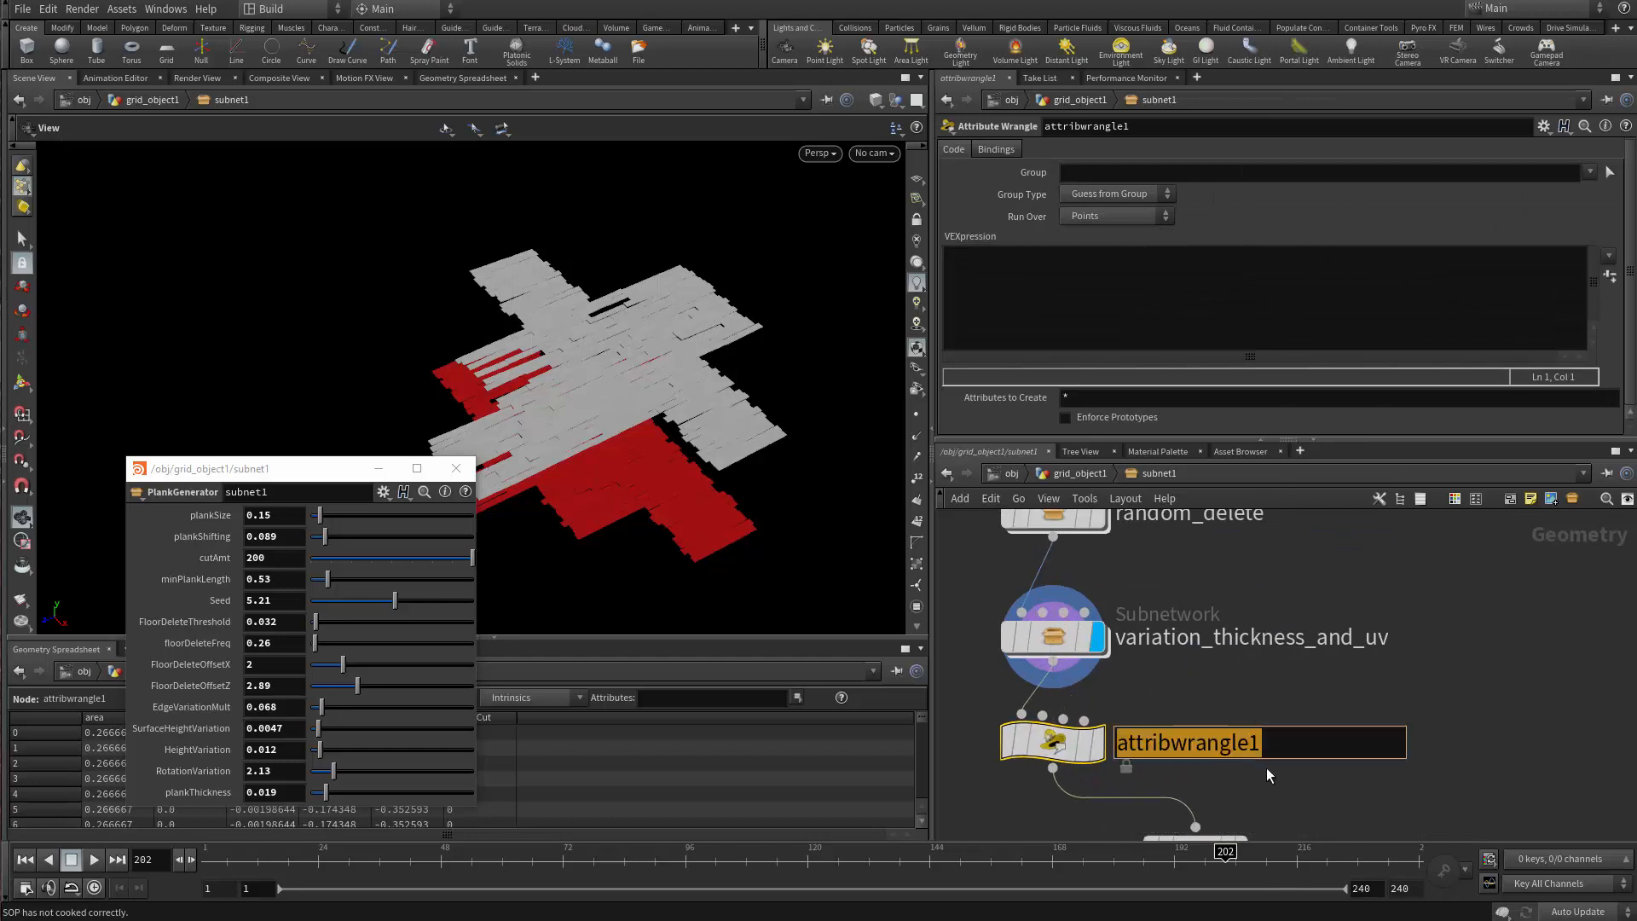
text(find)
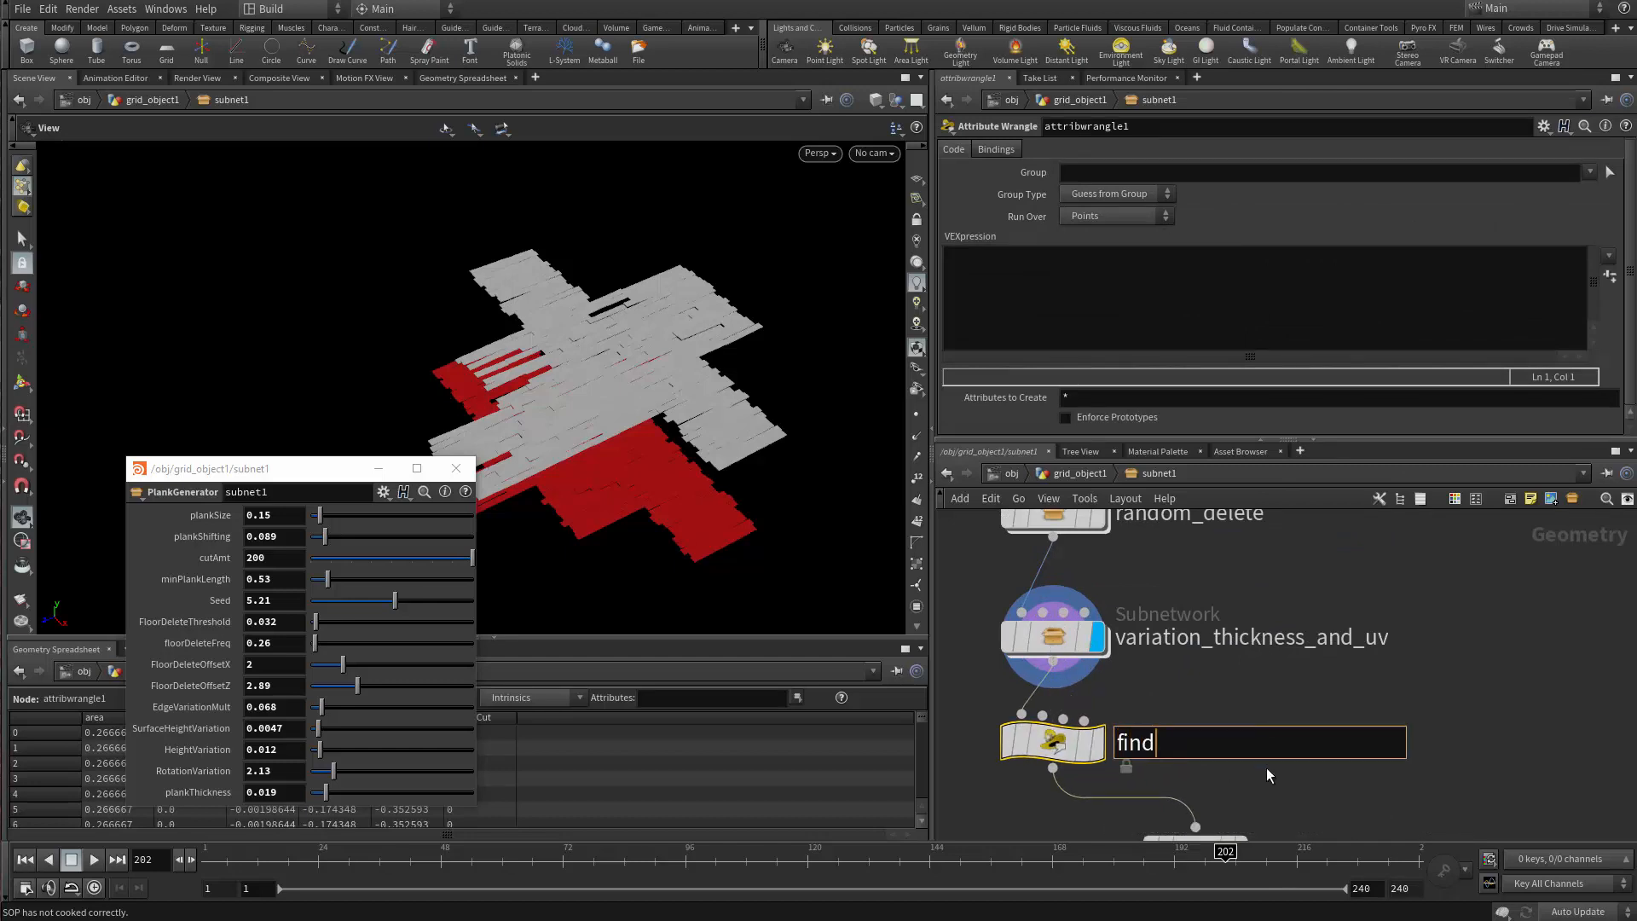
text(_btm)
key(Return)
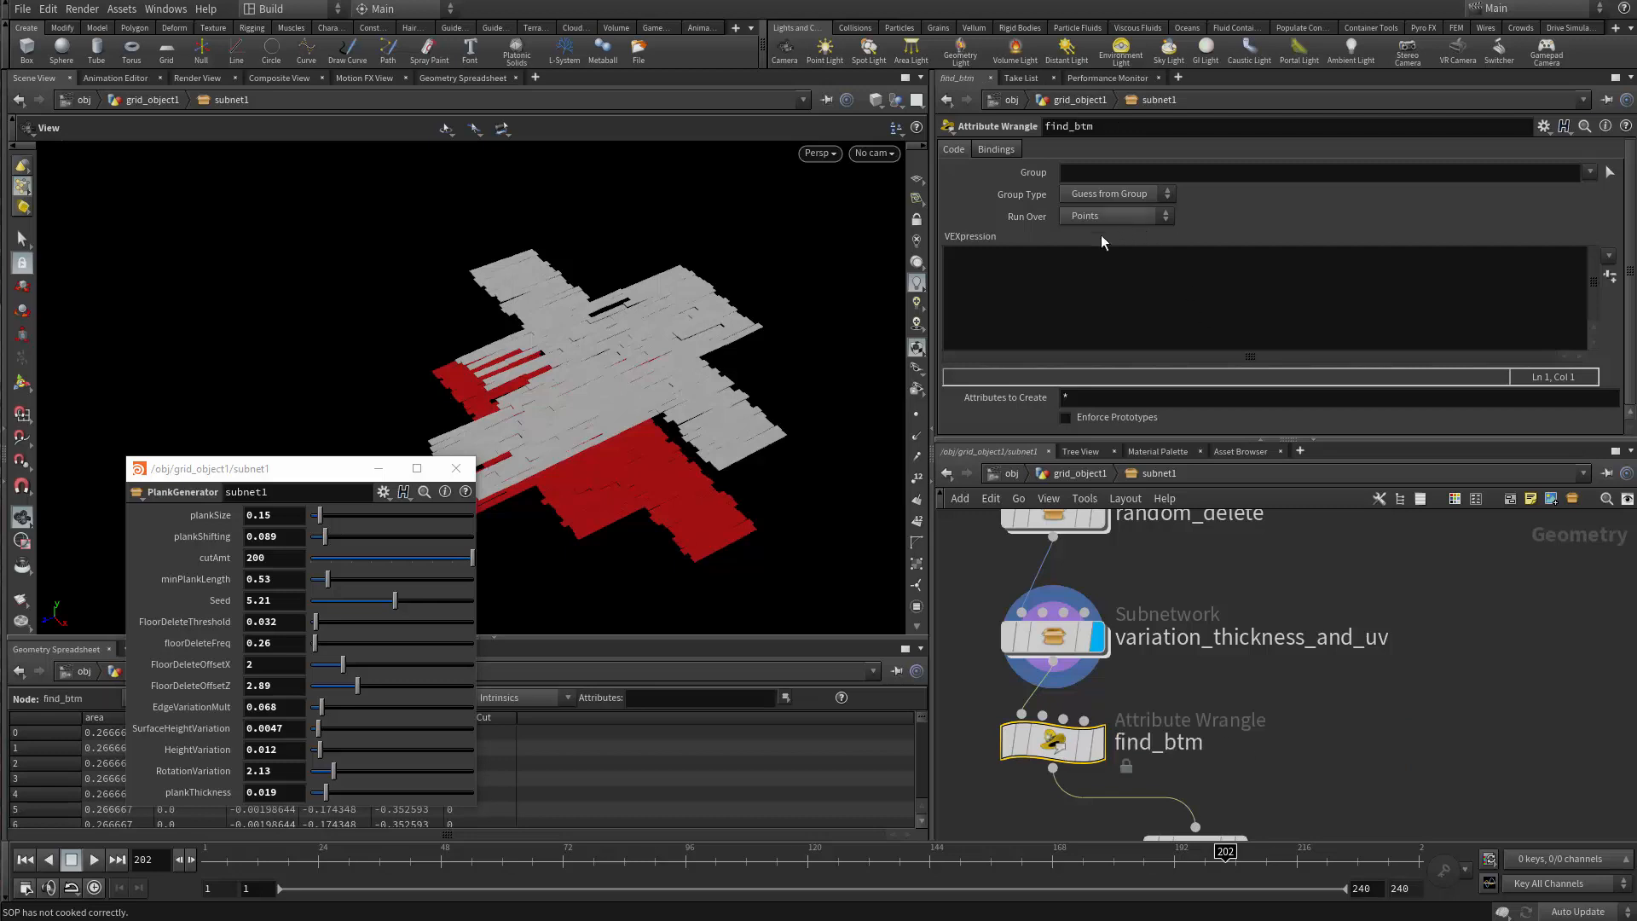
click(1057, 279)
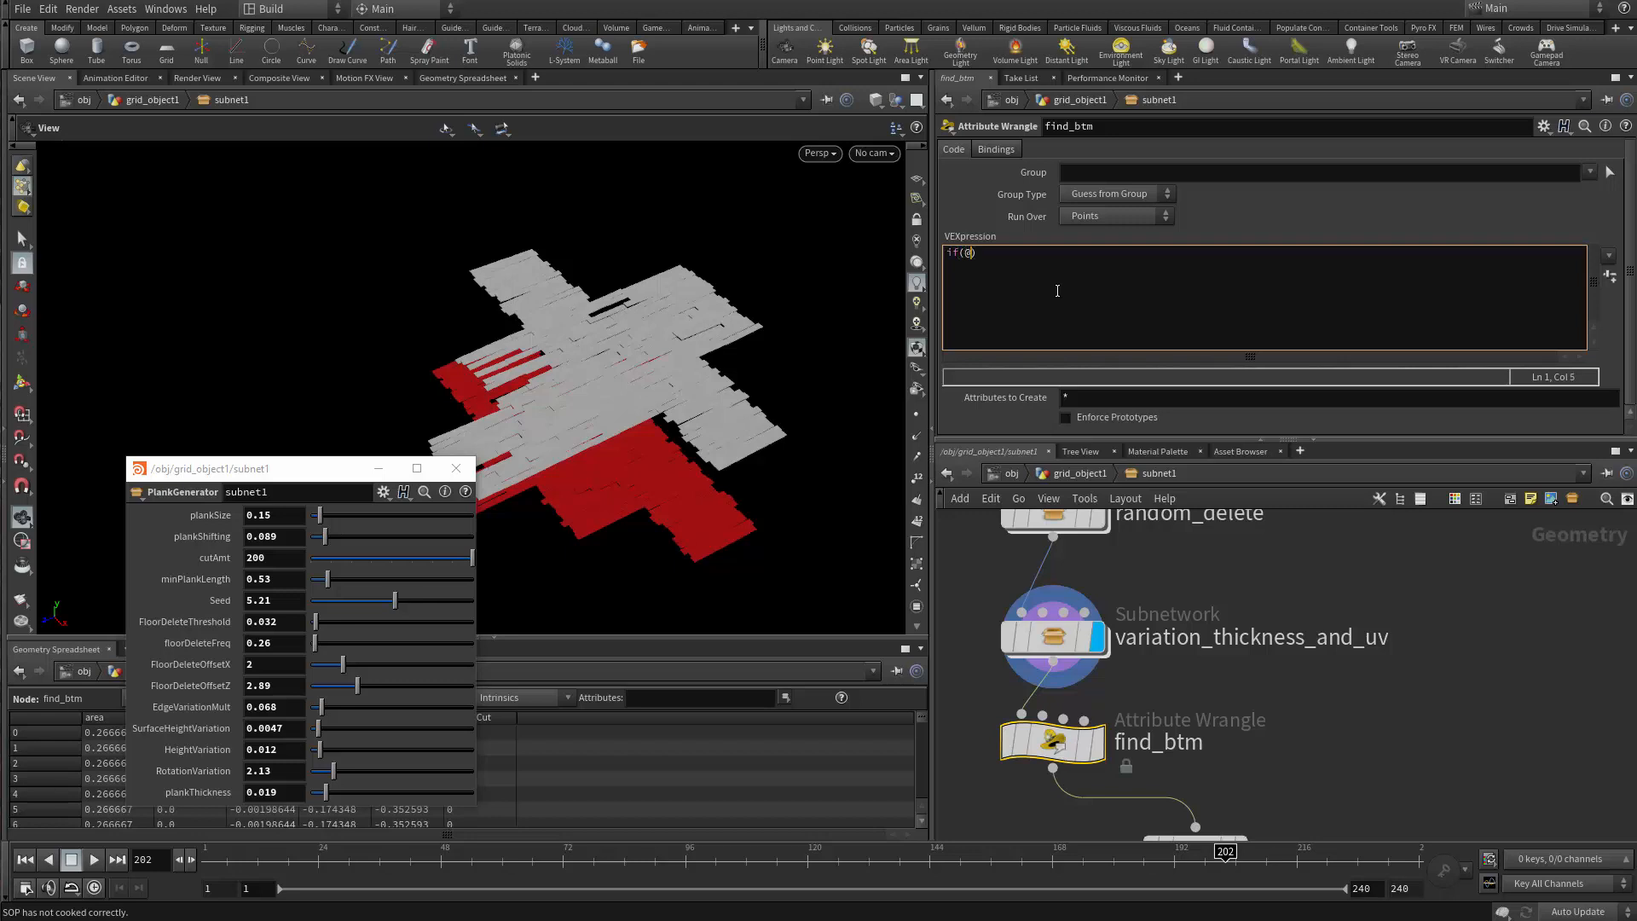
text(if(@Cd.x!=@Cd.z)
key(Return)
text(oup_btm = 1;)
key(ctrl+a)
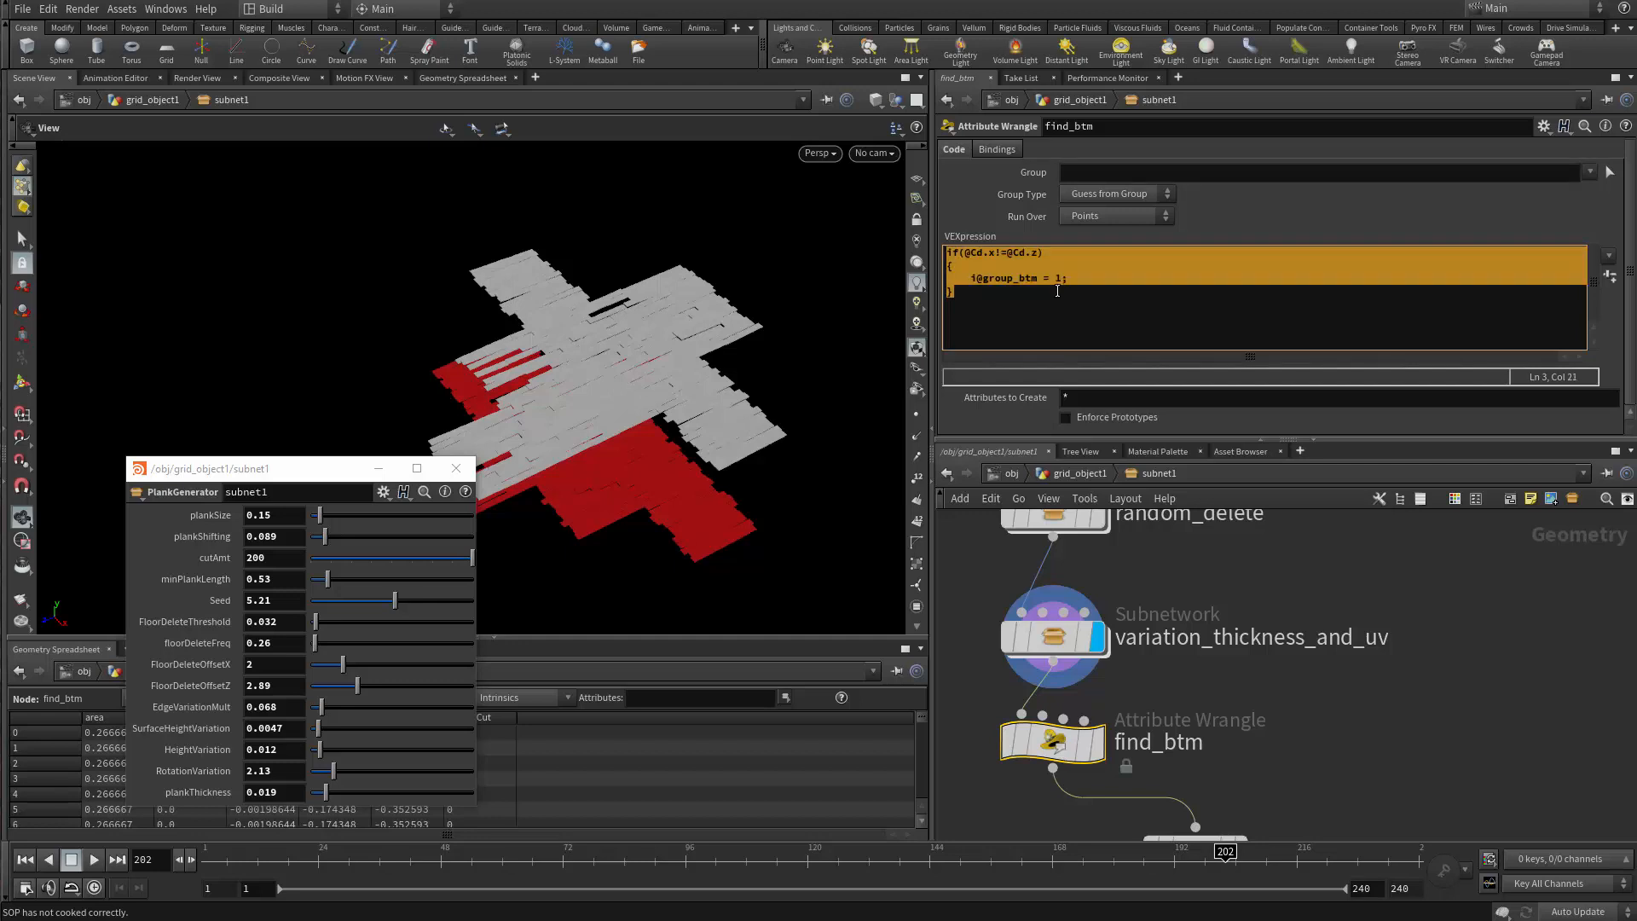
Display transform2, limit it to the btm group with group type Points, and set its Y rotation to -90.
scroll(1193, 682, down, 3)
scroll(1184, 694, up, 4)
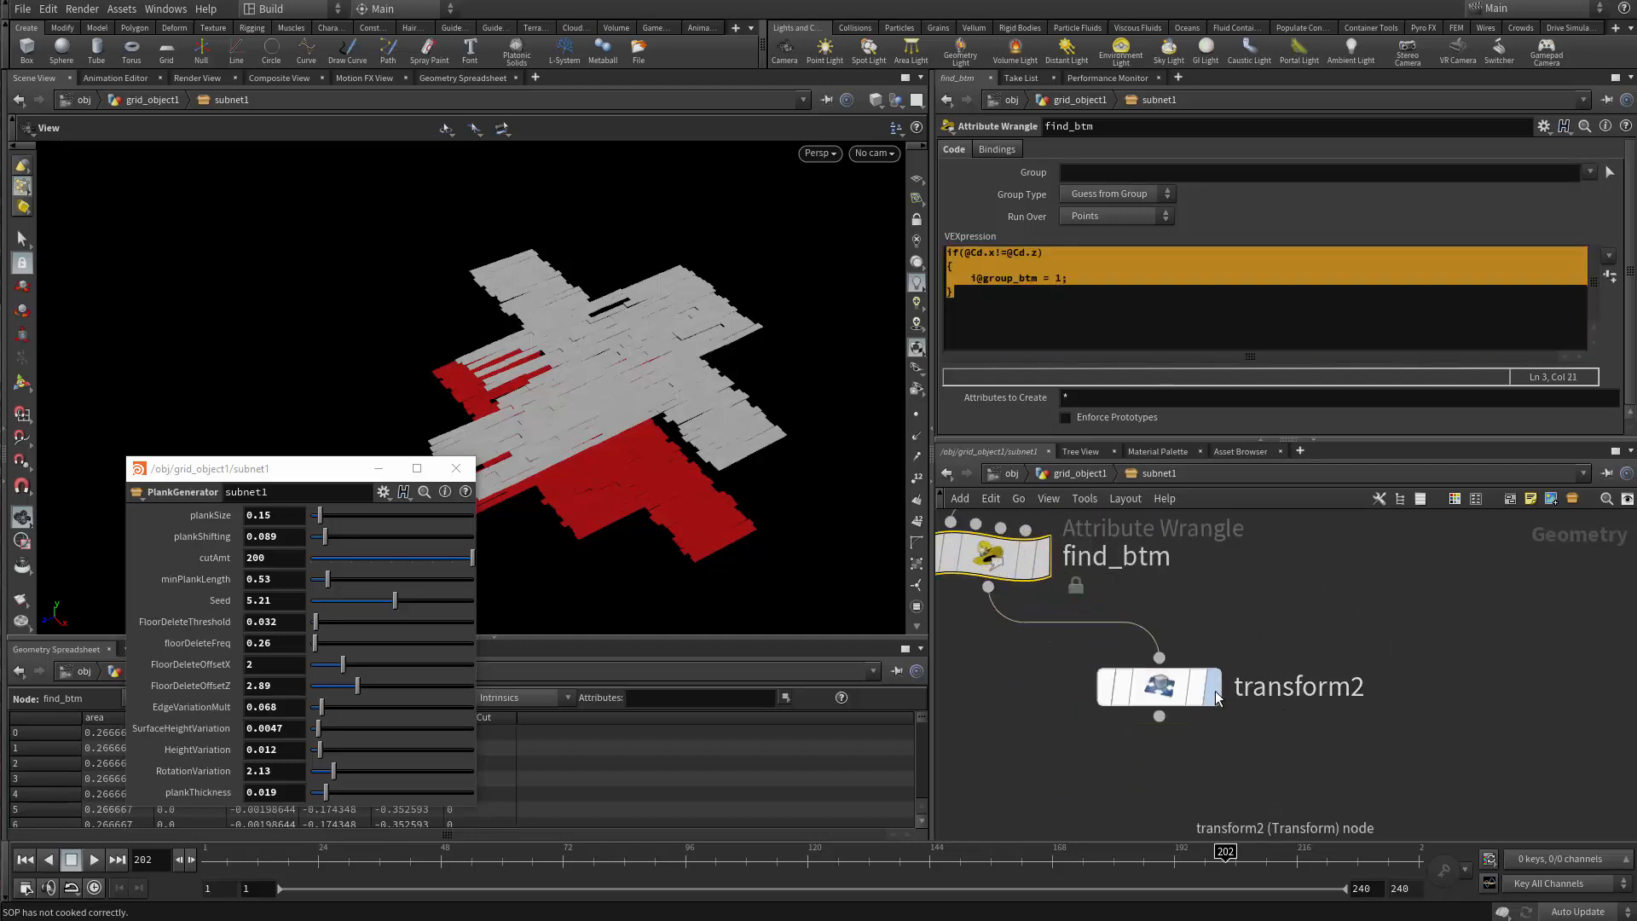
click(1185, 695)
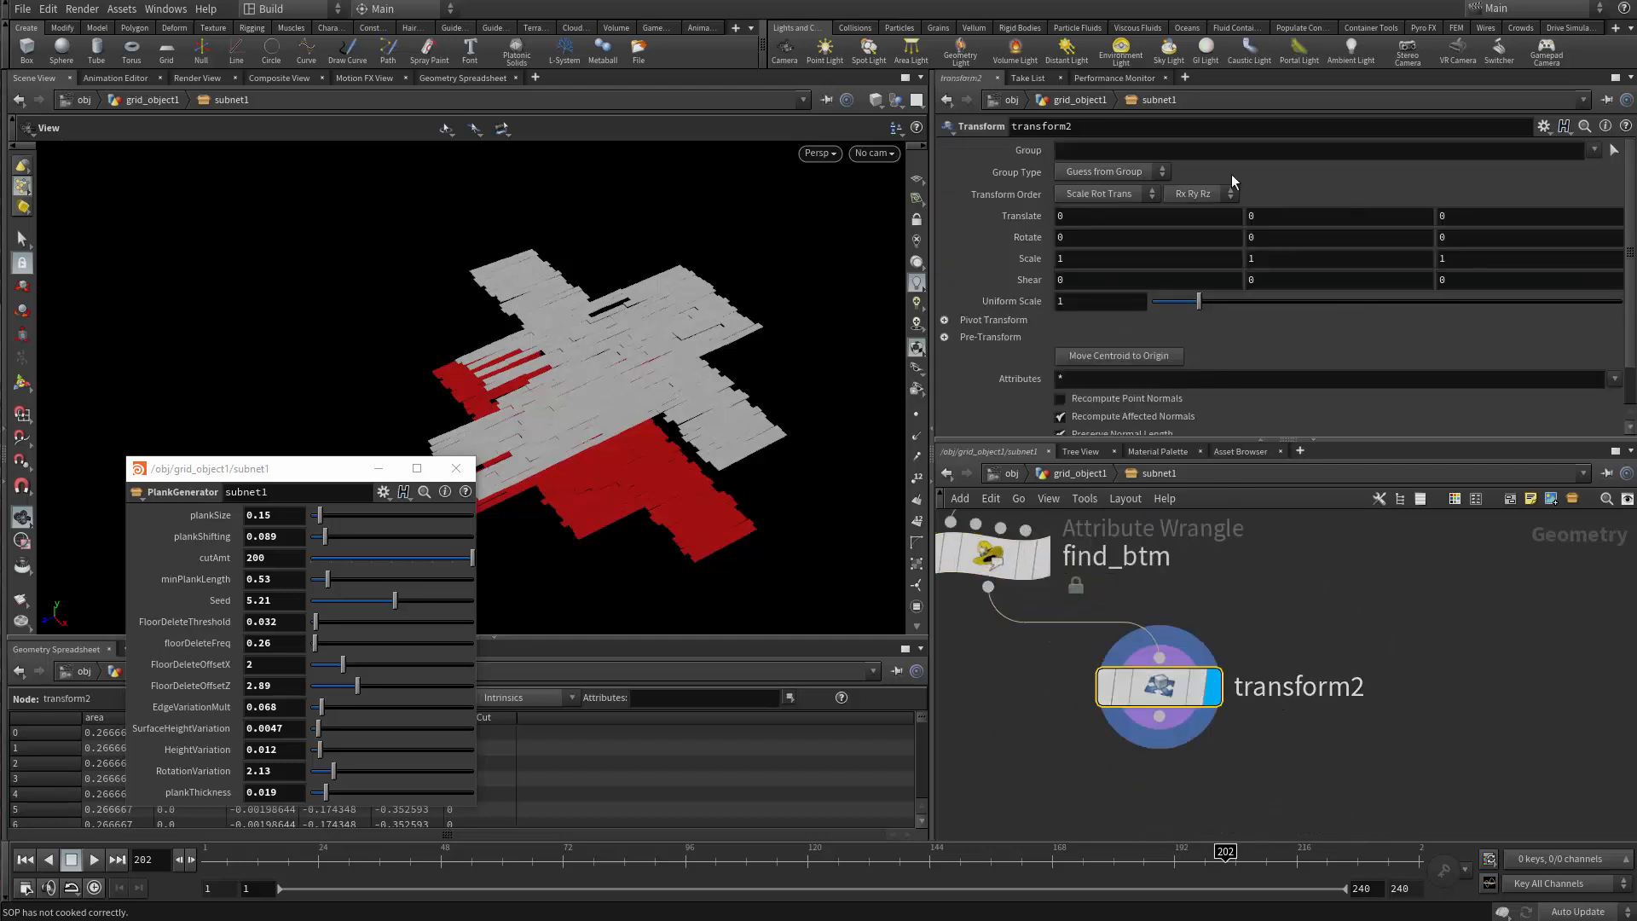
click(1594, 150)
click(1608, 180)
click(1133, 170)
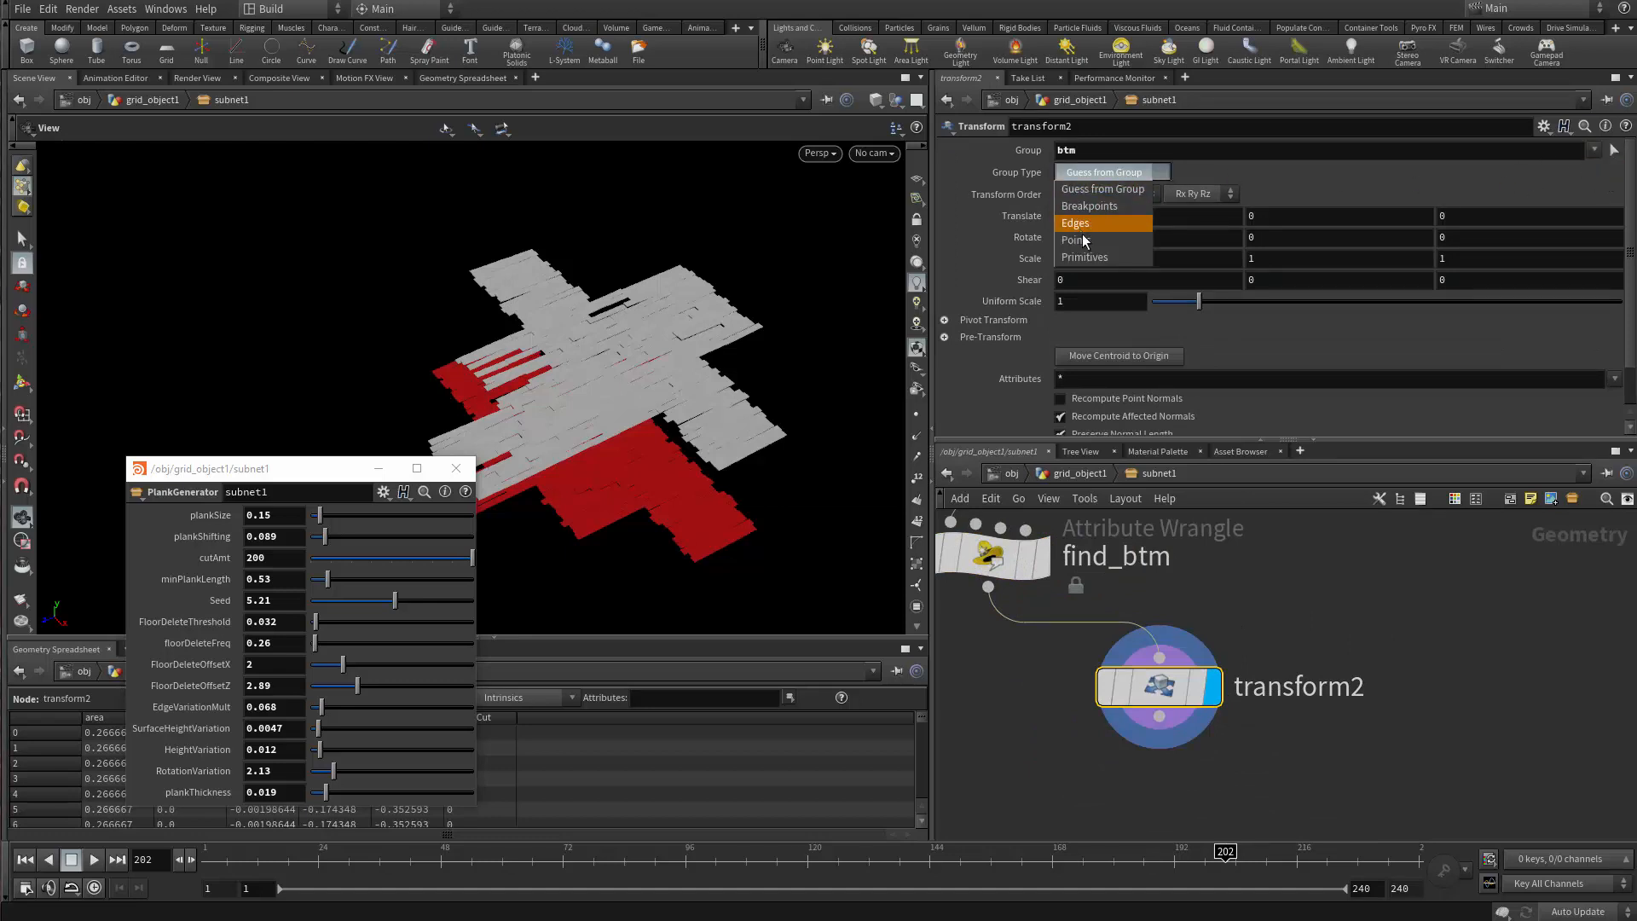
click(1081, 234)
click(1288, 240)
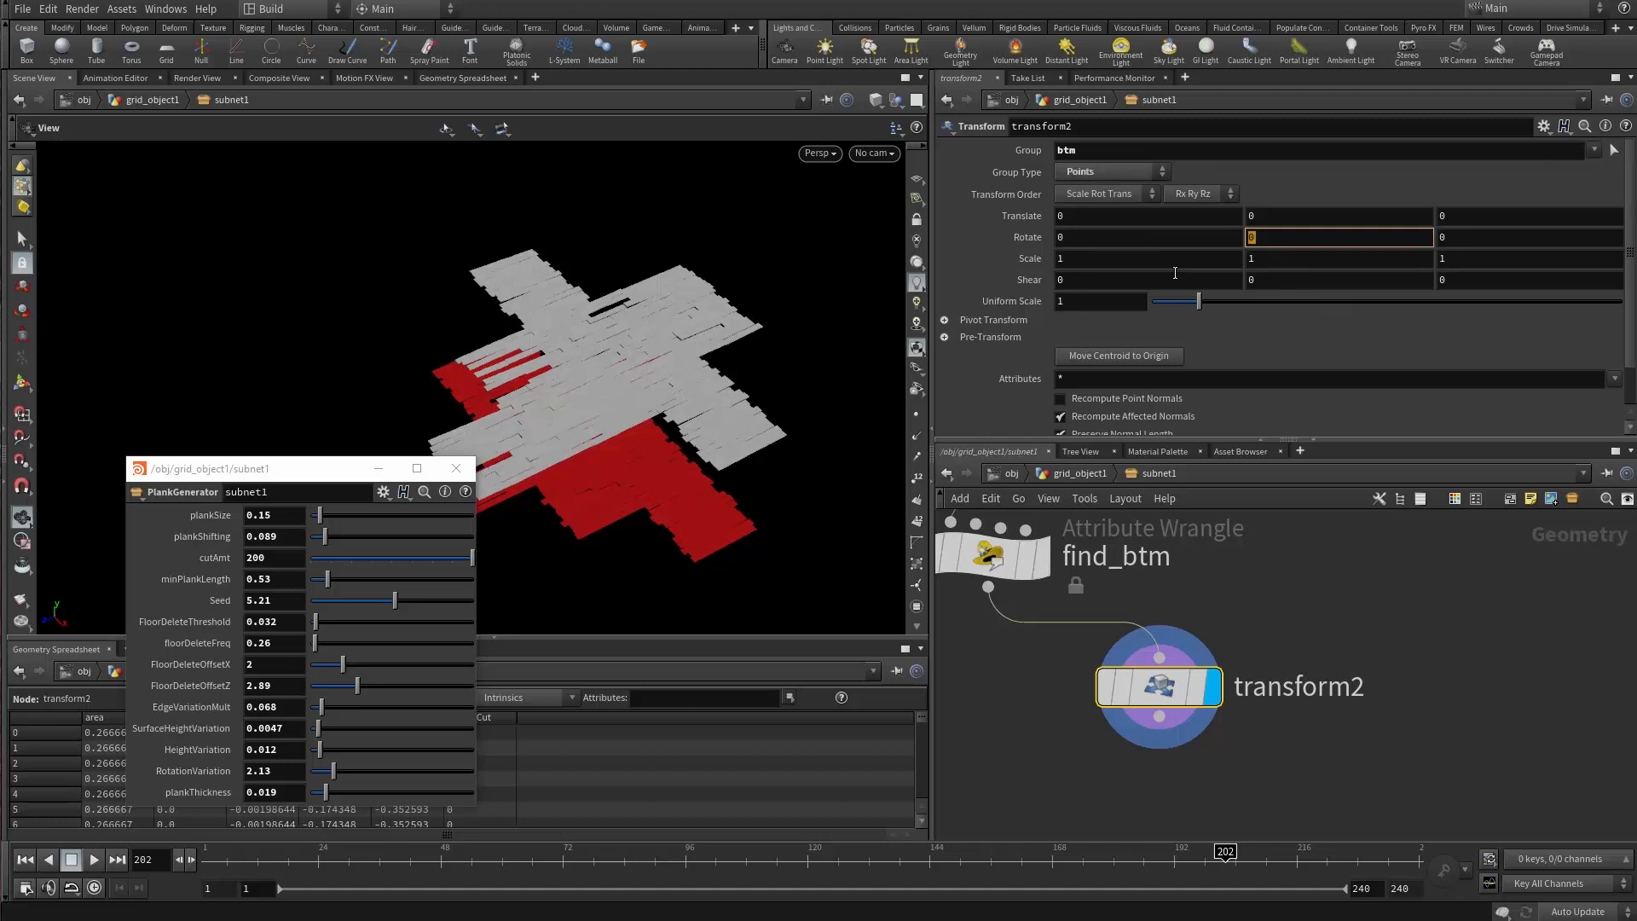
key(Return)
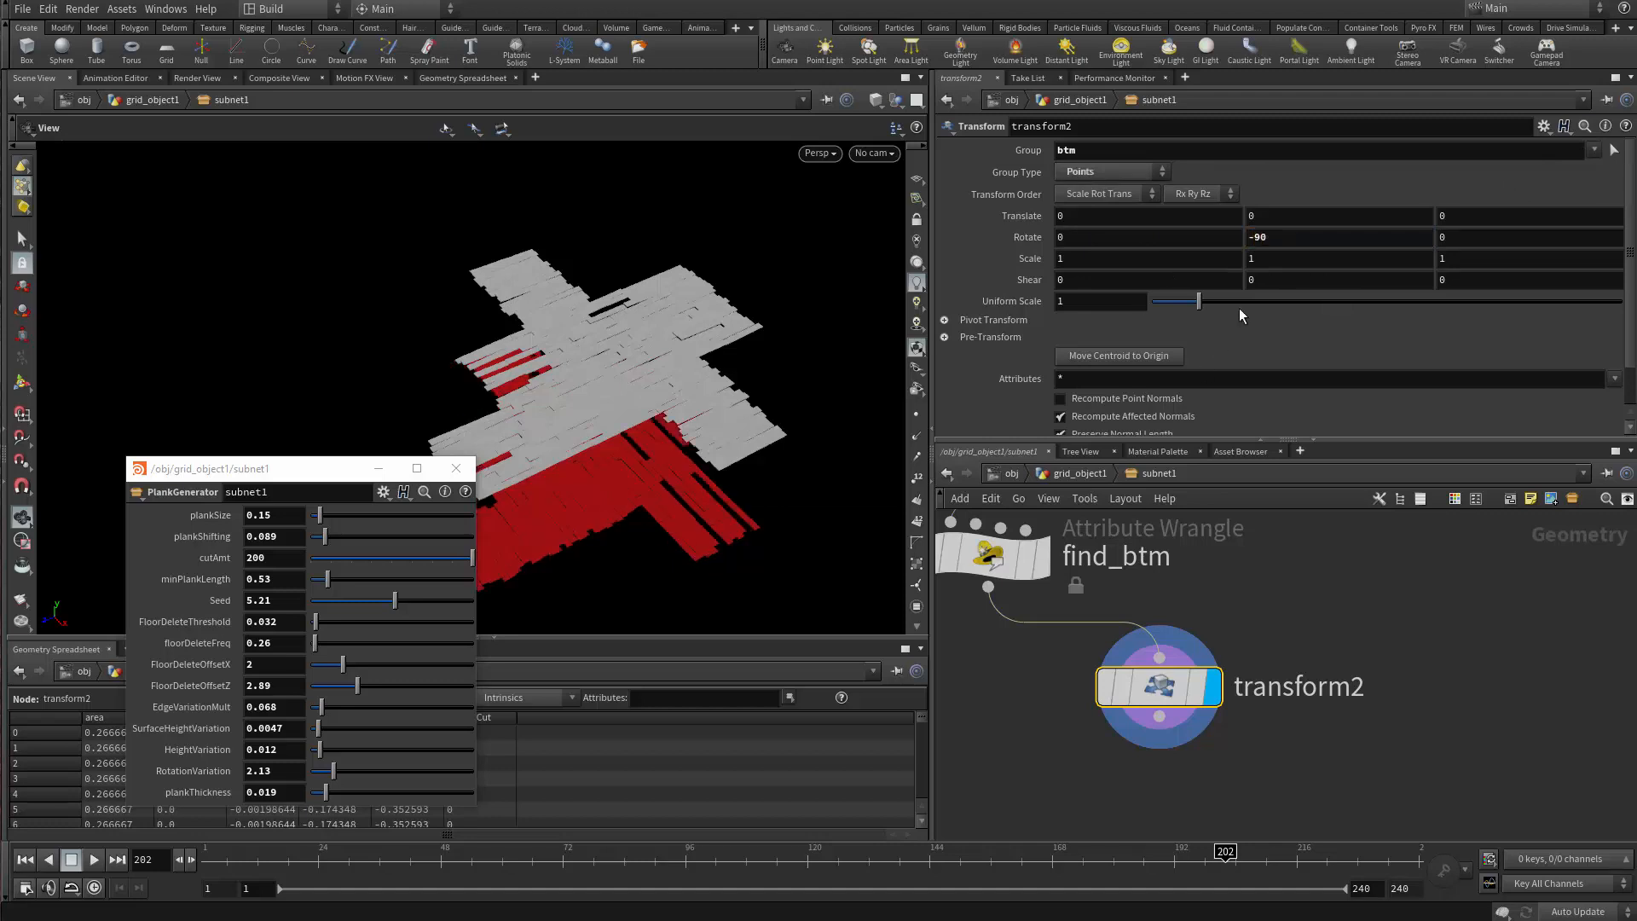
Copy the Y translation parameter of transform1, the node between cleanup and color1.
click(1267, 220)
scroll(1286, 560, down, 3)
middle_drag(1323, 574, 1363, 705)
scroll(1357, 641, down, 4)
middle_drag(1357, 641, 1354, 775)
scroll(1291, 600, up, 4)
middle_drag(1294, 604, 1298, 739)
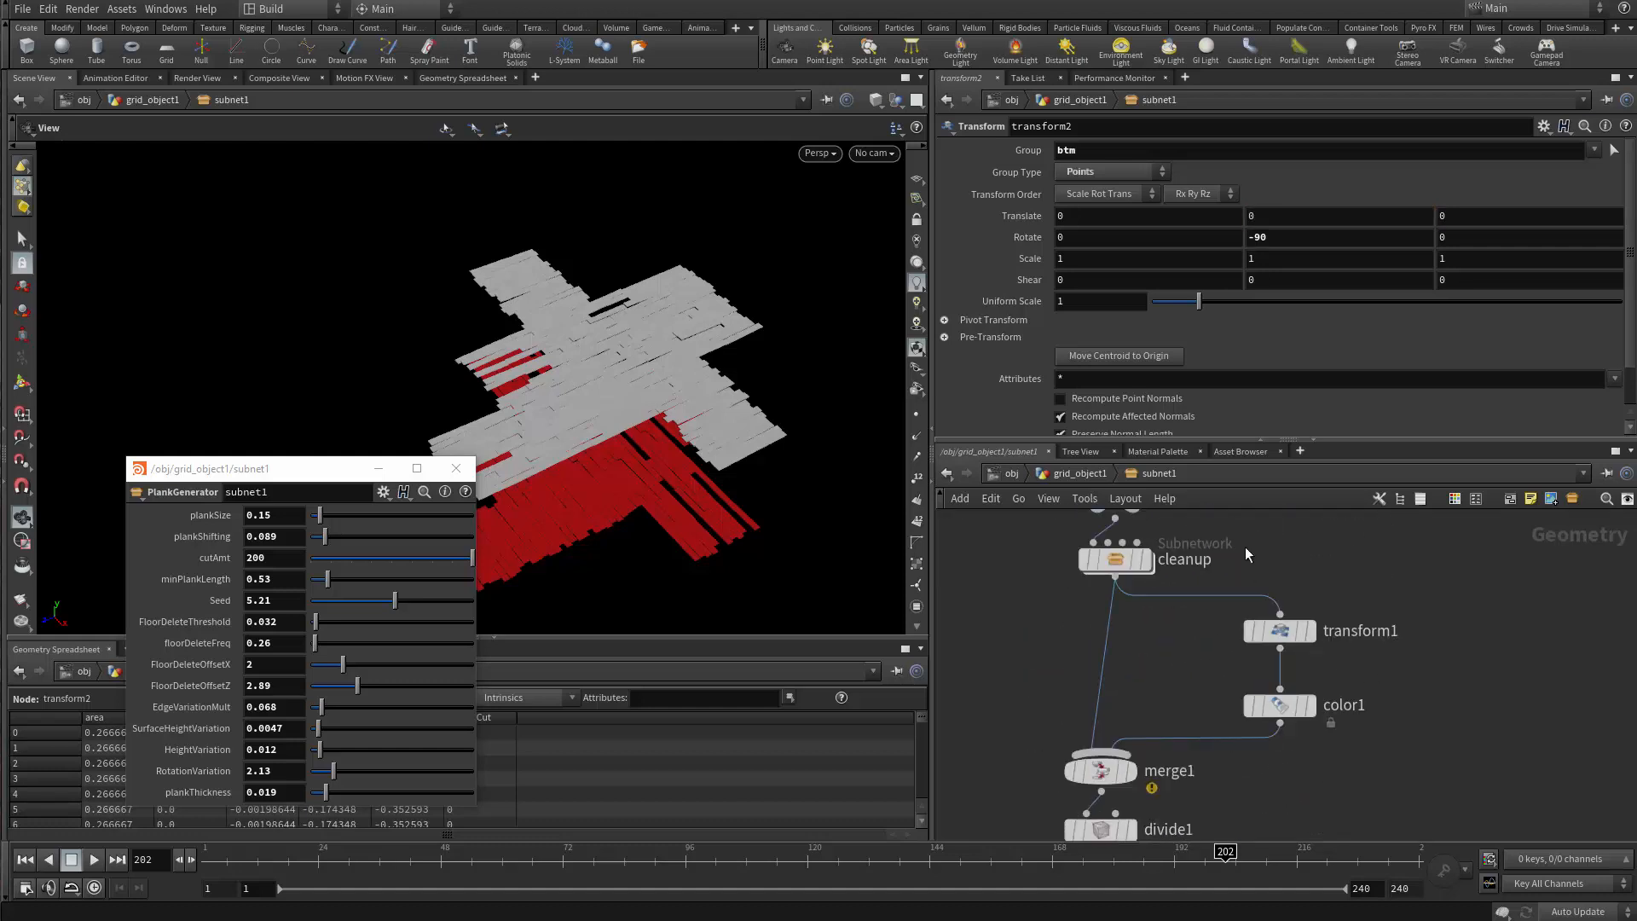
mouse_move(1244, 532)
middle_down()
mouse_move(1227, 652)
mouse_move(1235, 553)
middle_up()
scroll(1263, 669, up, 4)
click(1280, 661)
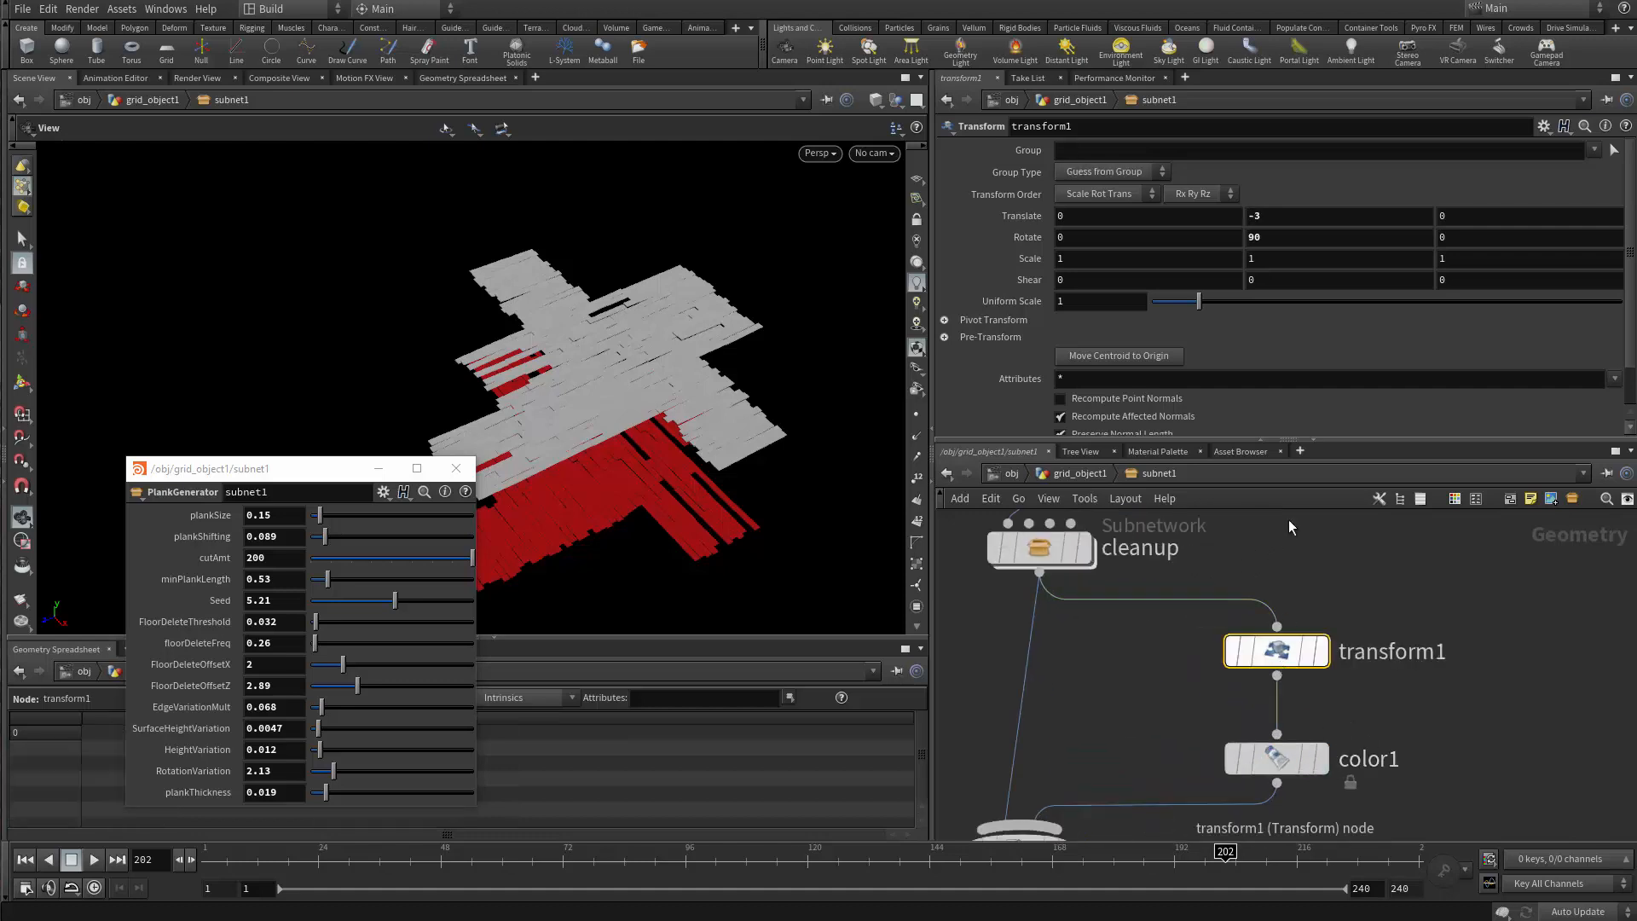
right_click(1263, 216)
click(1336, 333)
Paste the copied parameter as a relative reference into transform2's Y translation and negate it to -ch("../transform1/ty").
scroll(1391, 601, down, 5)
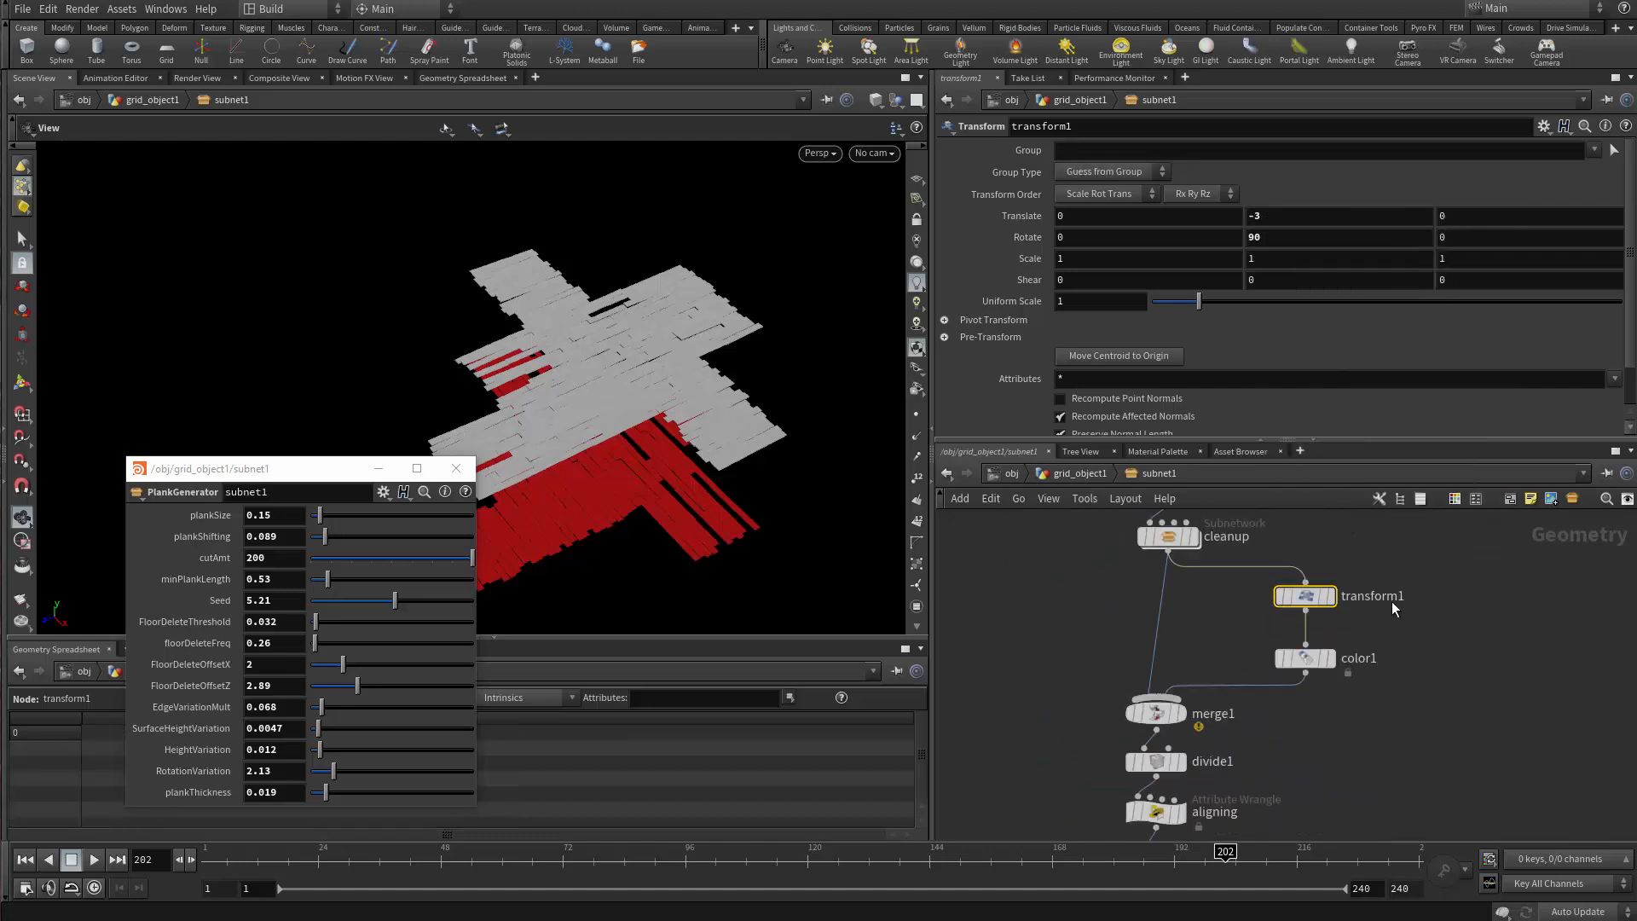
middle_drag(1270, 831, 1345, 579)
scroll(1278, 747, up, 1)
scroll(1349, 694, up, 4)
scroll(1349, 696, up, 2)
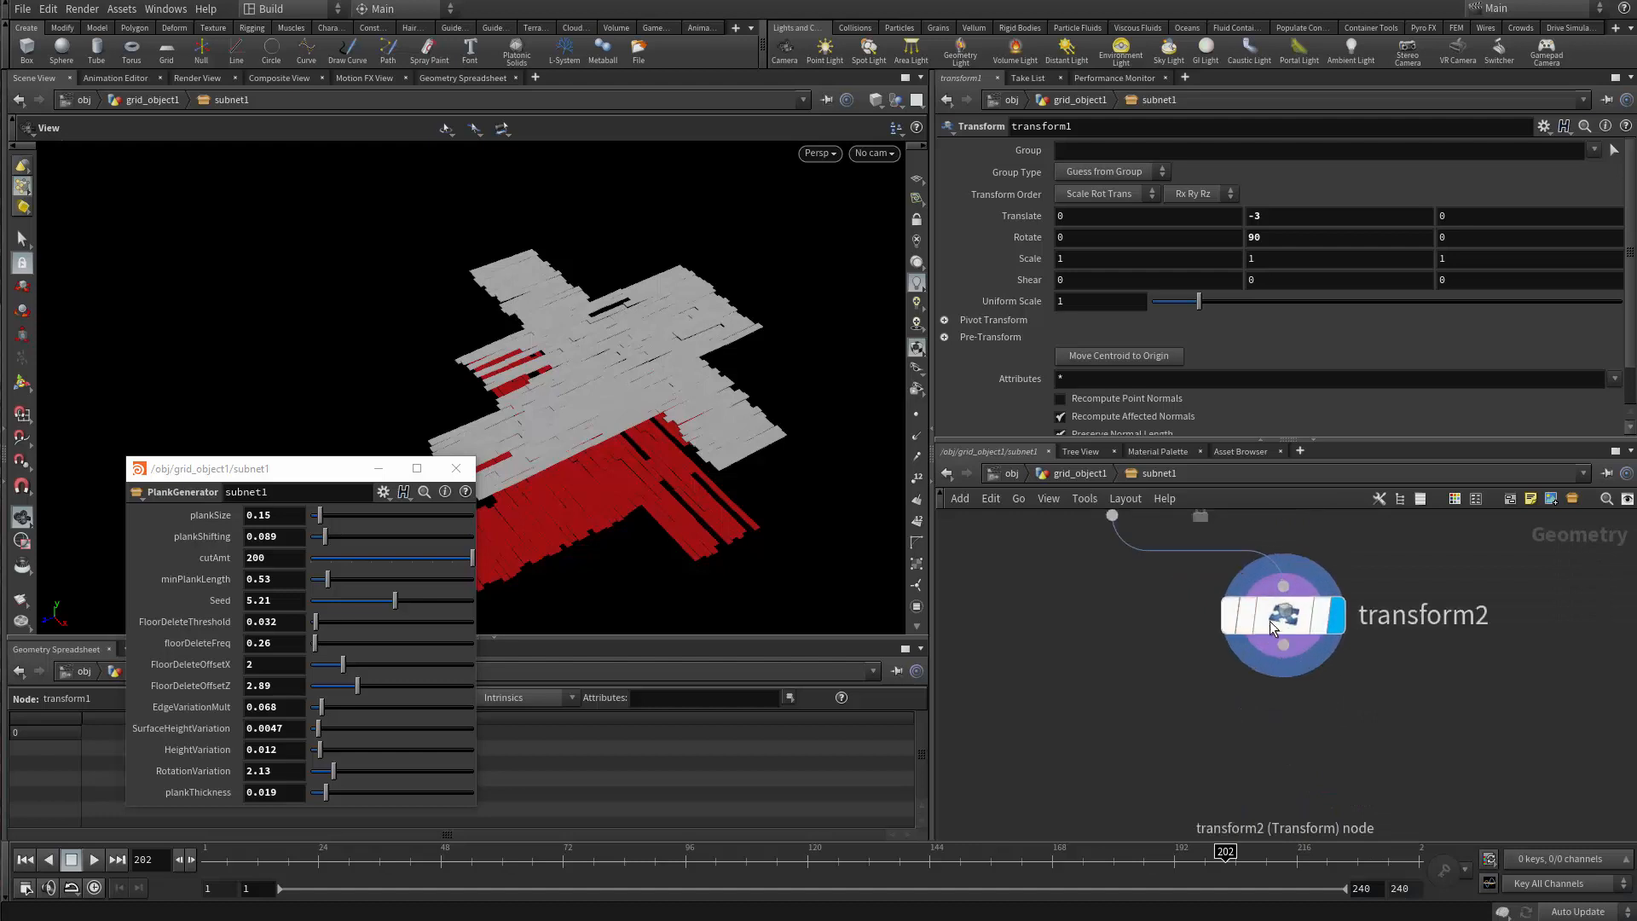
click(1270, 620)
right_click(1258, 219)
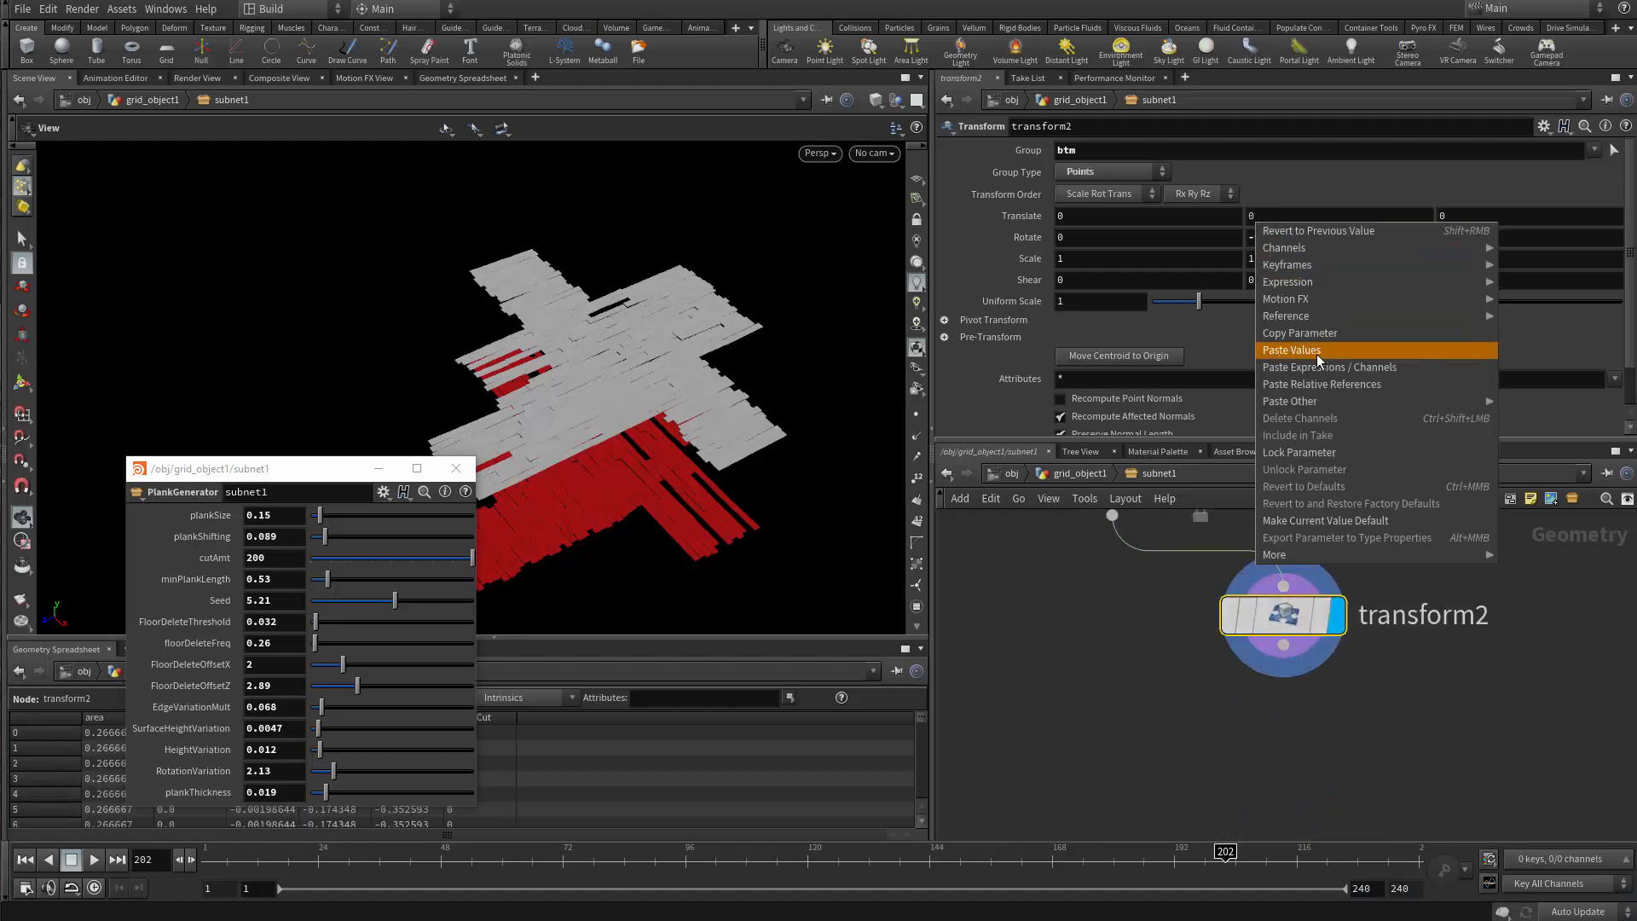
click(1324, 385)
click(1249, 218)
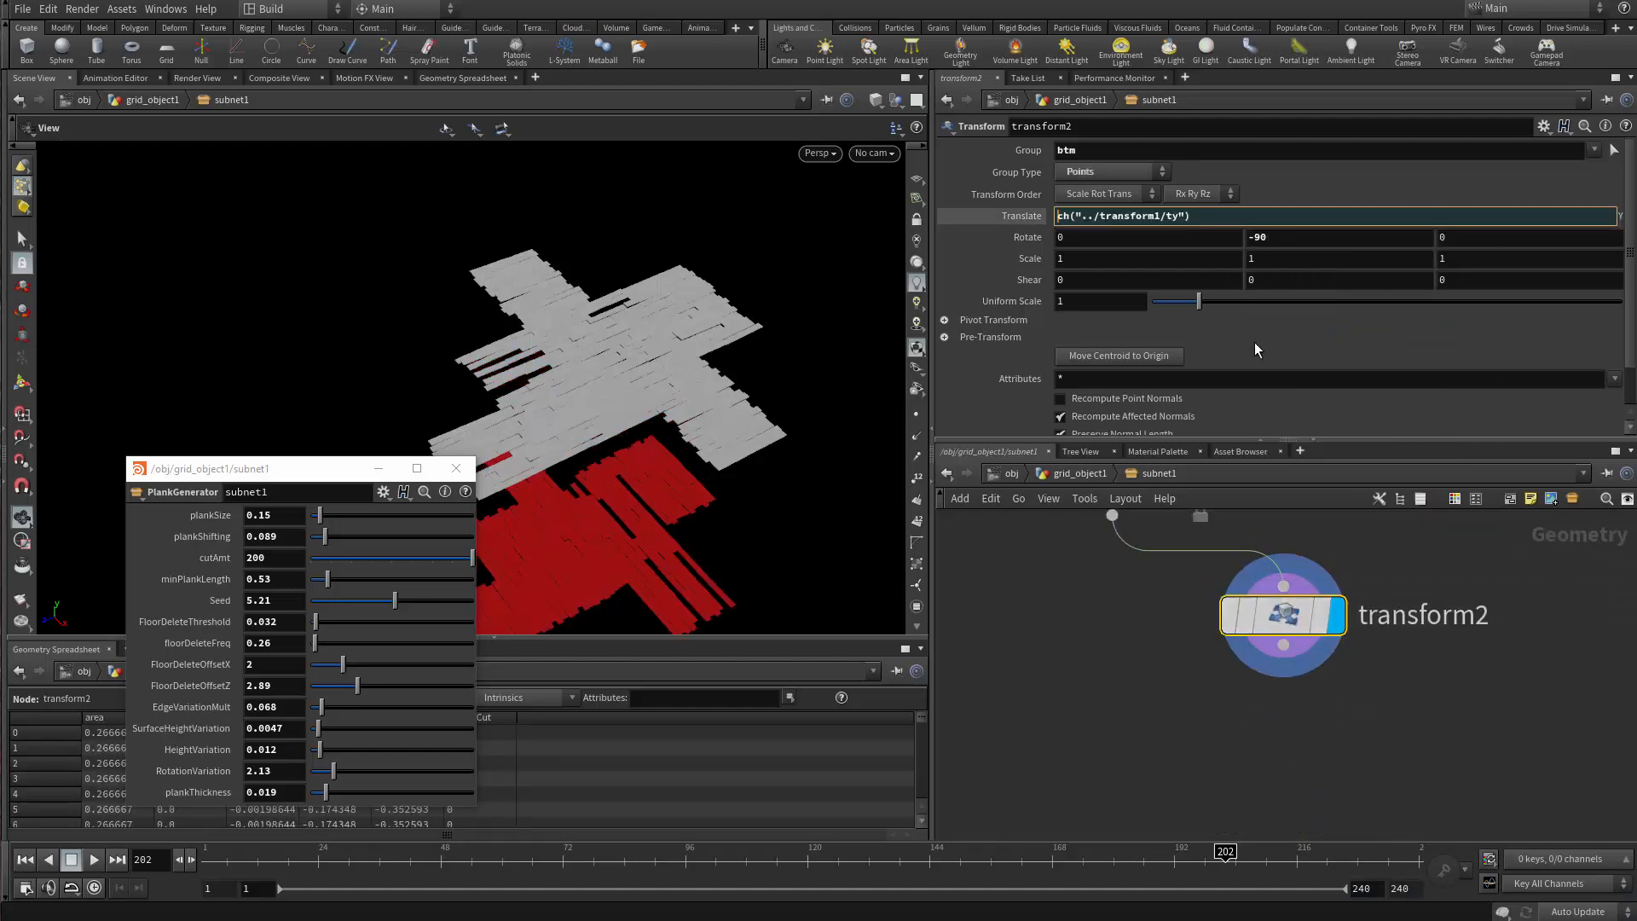
text(-)
key(Return)
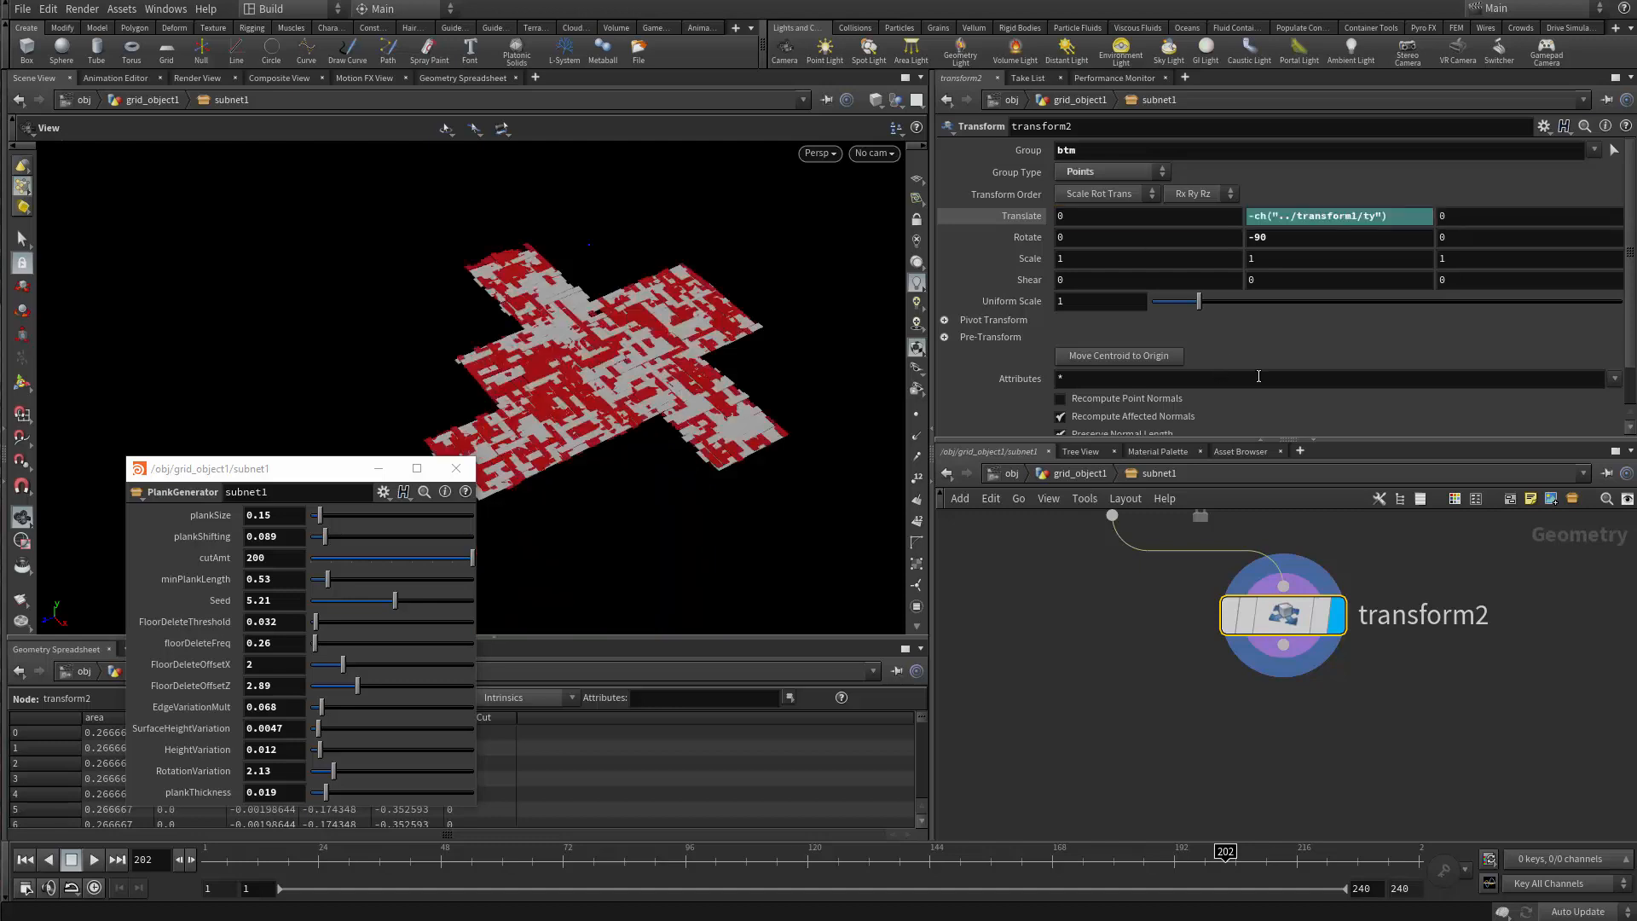
Append -0.2 to transform2's Y translation expression and check the gap between the floors from the side.
click(1394, 219)
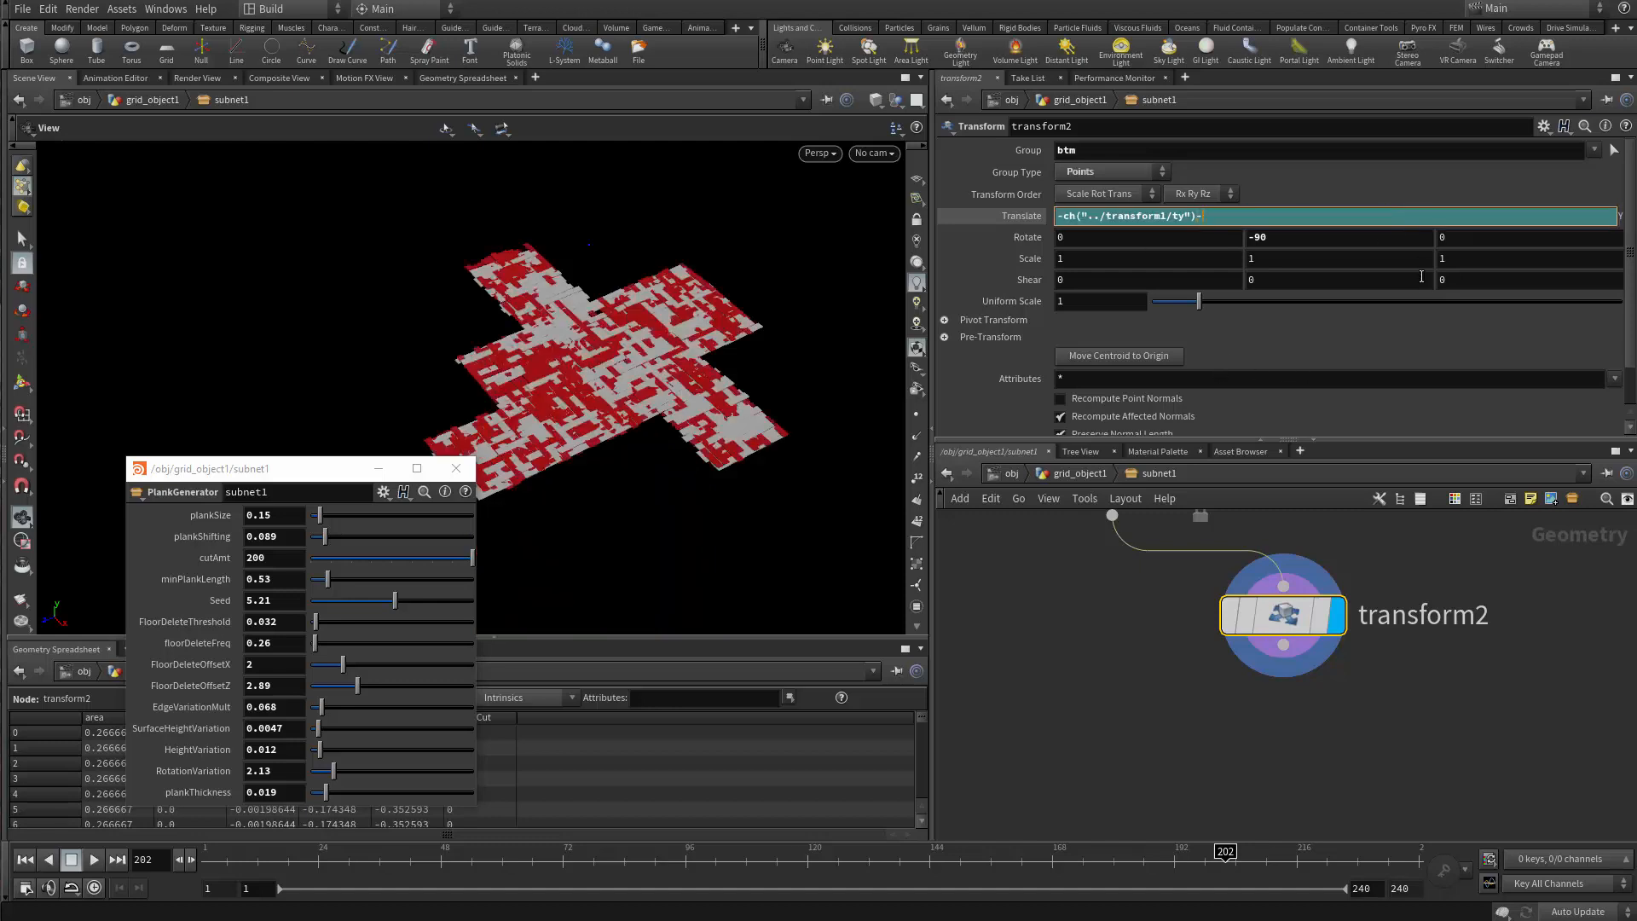
key(Return)
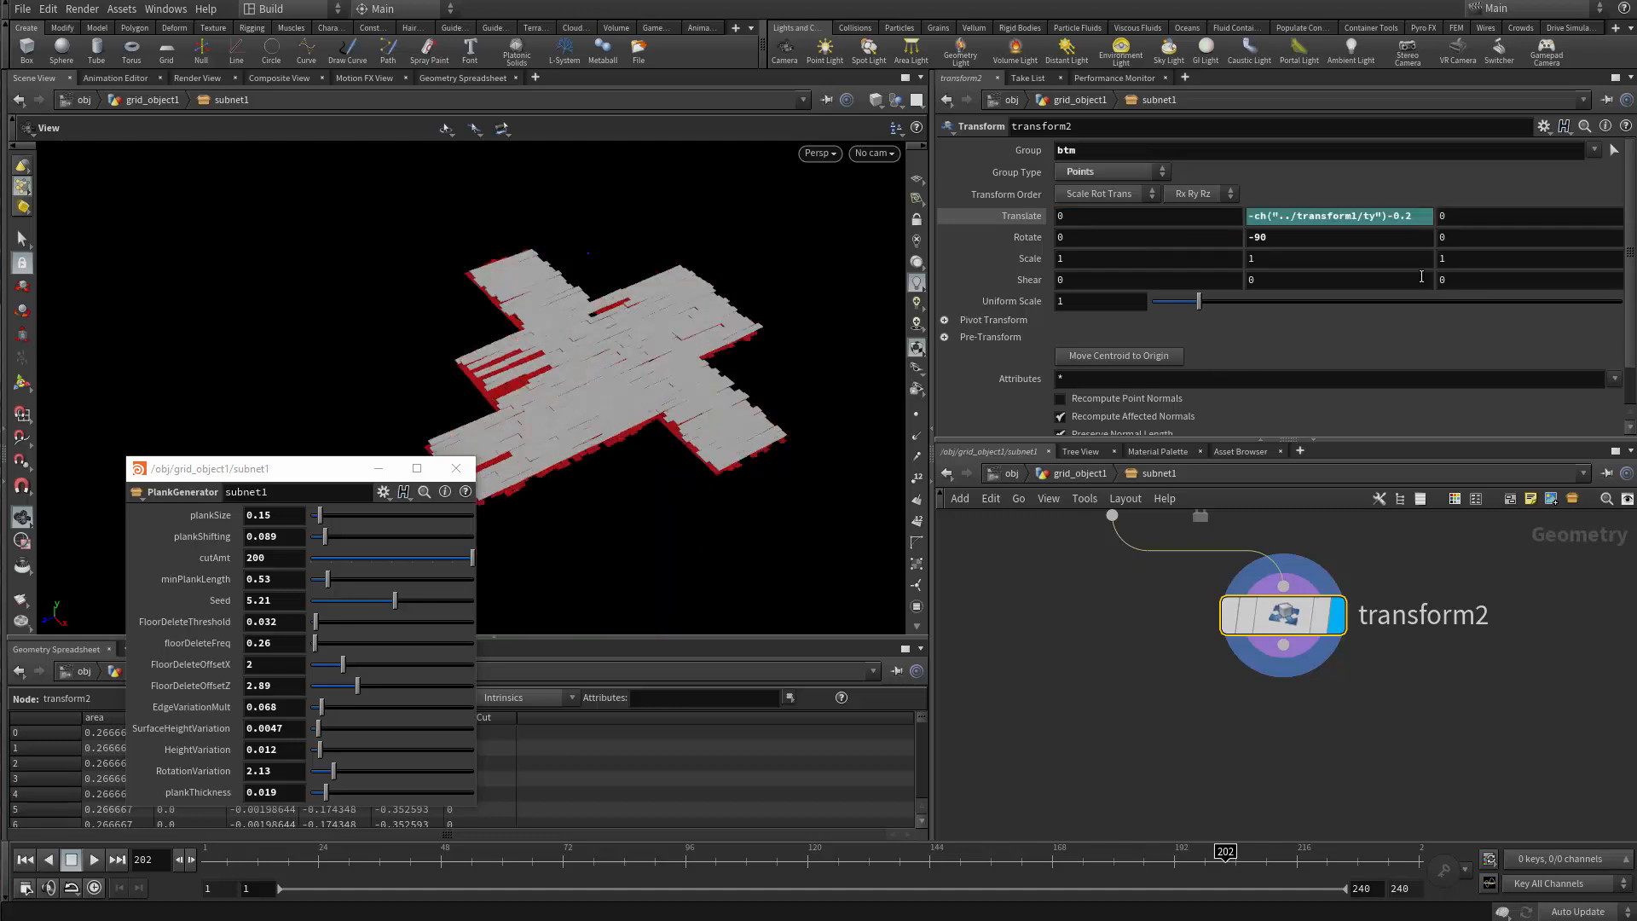
drag(680, 508, 545, 315)
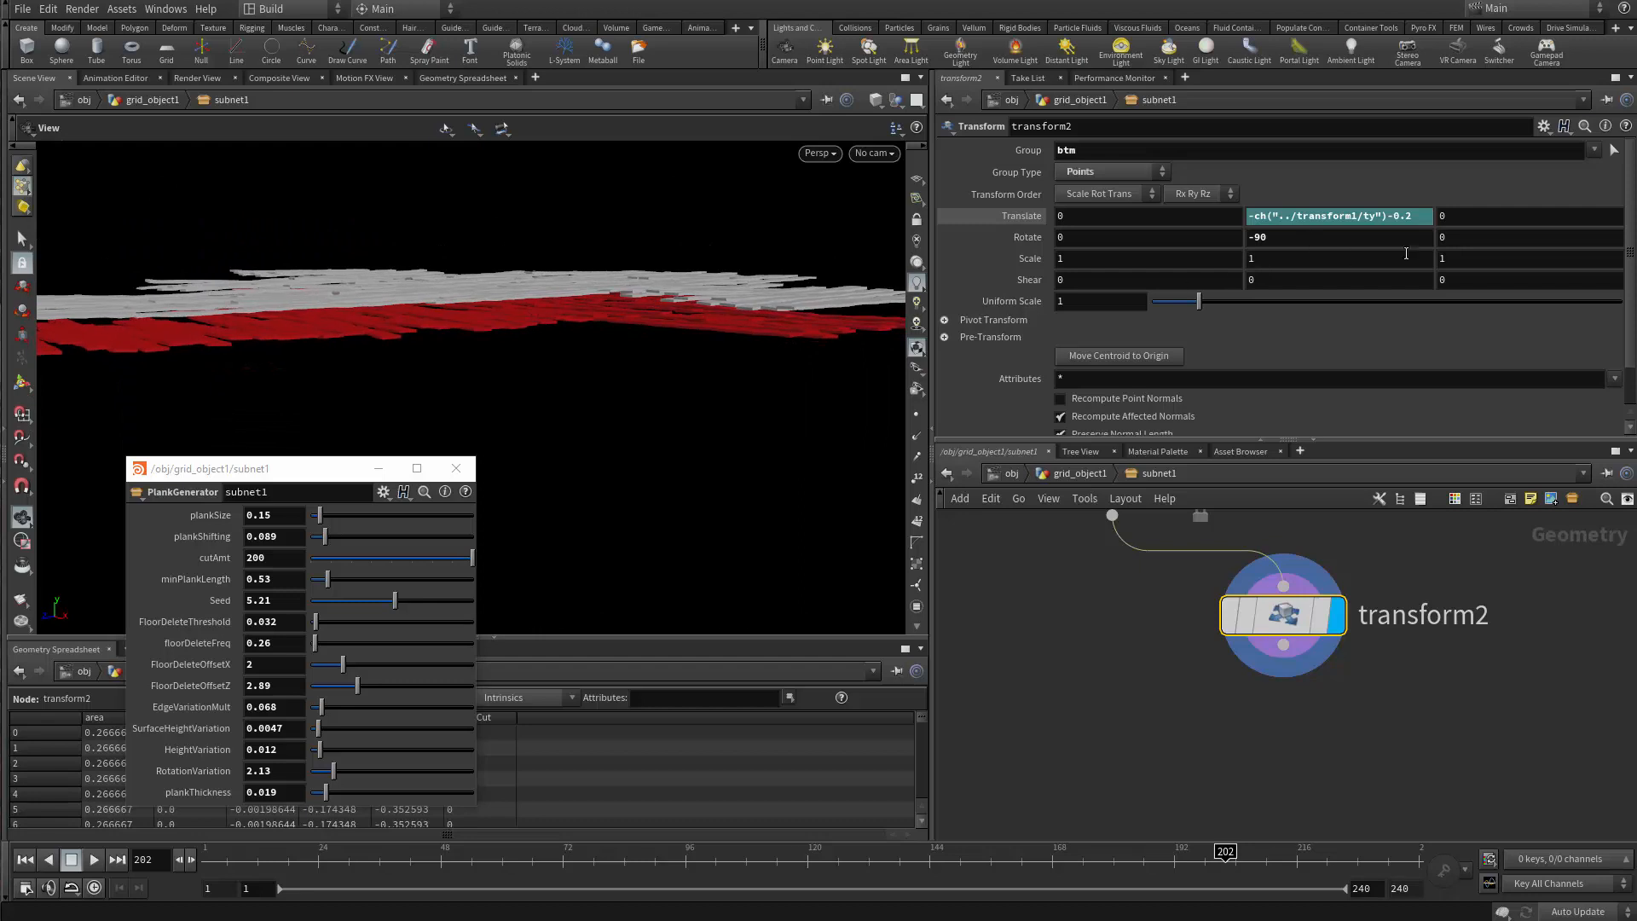
Replace the constant offset in transform2's Y translation expression with a relative reference to plankThickness, giving -ch("../transform1/ty")-ch("../plankThickness").
right_click(281, 791)
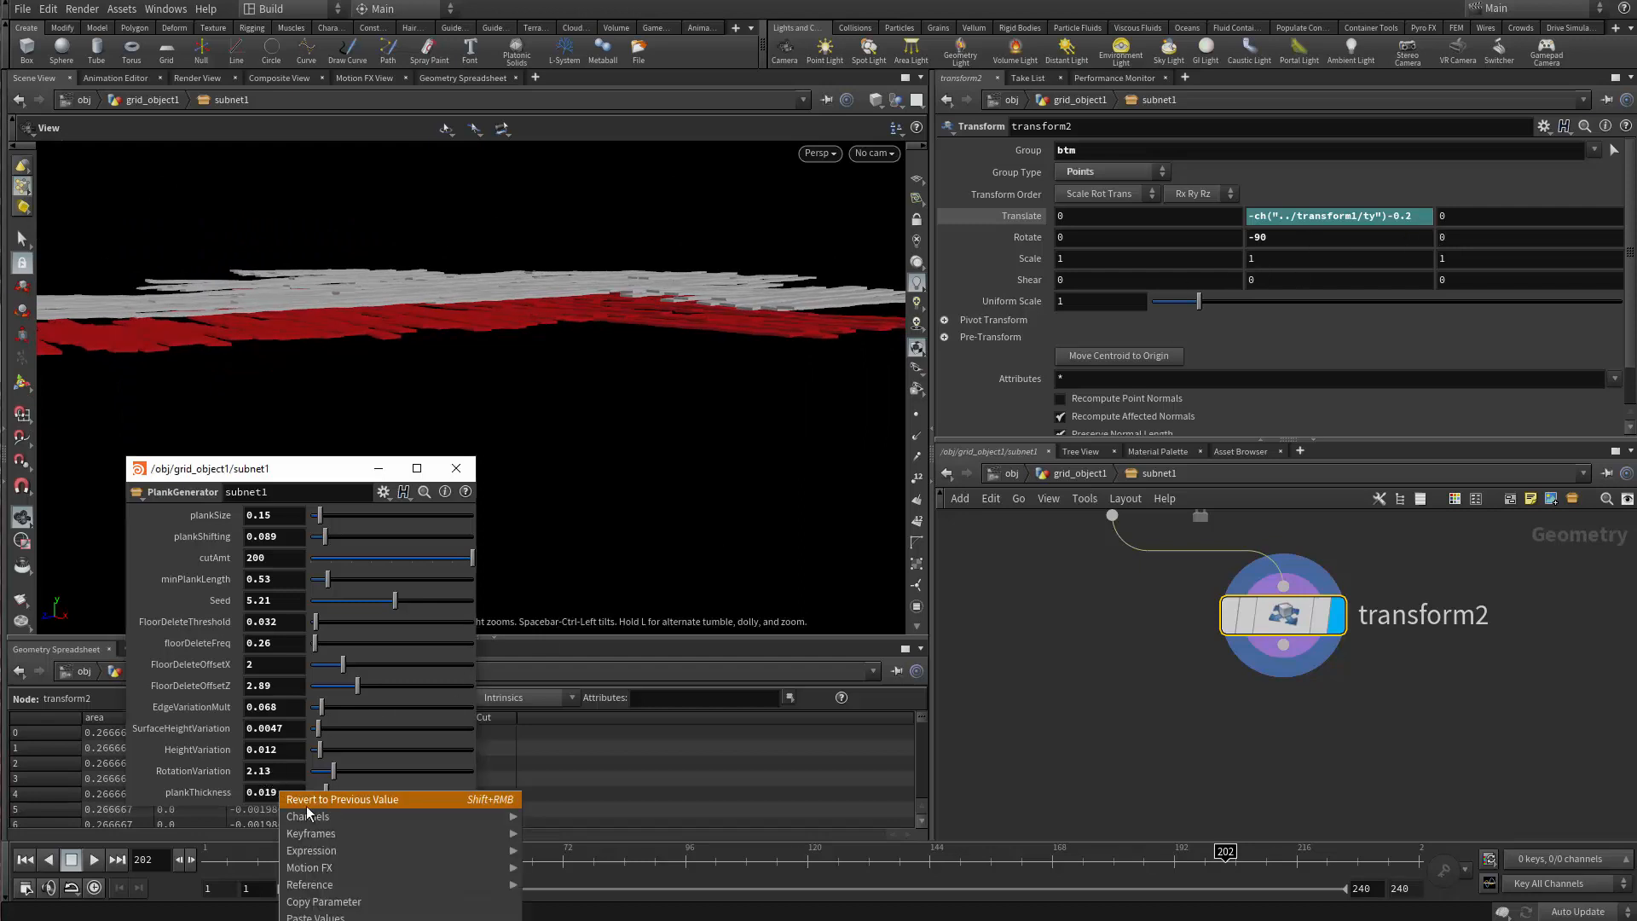
click(341, 905)
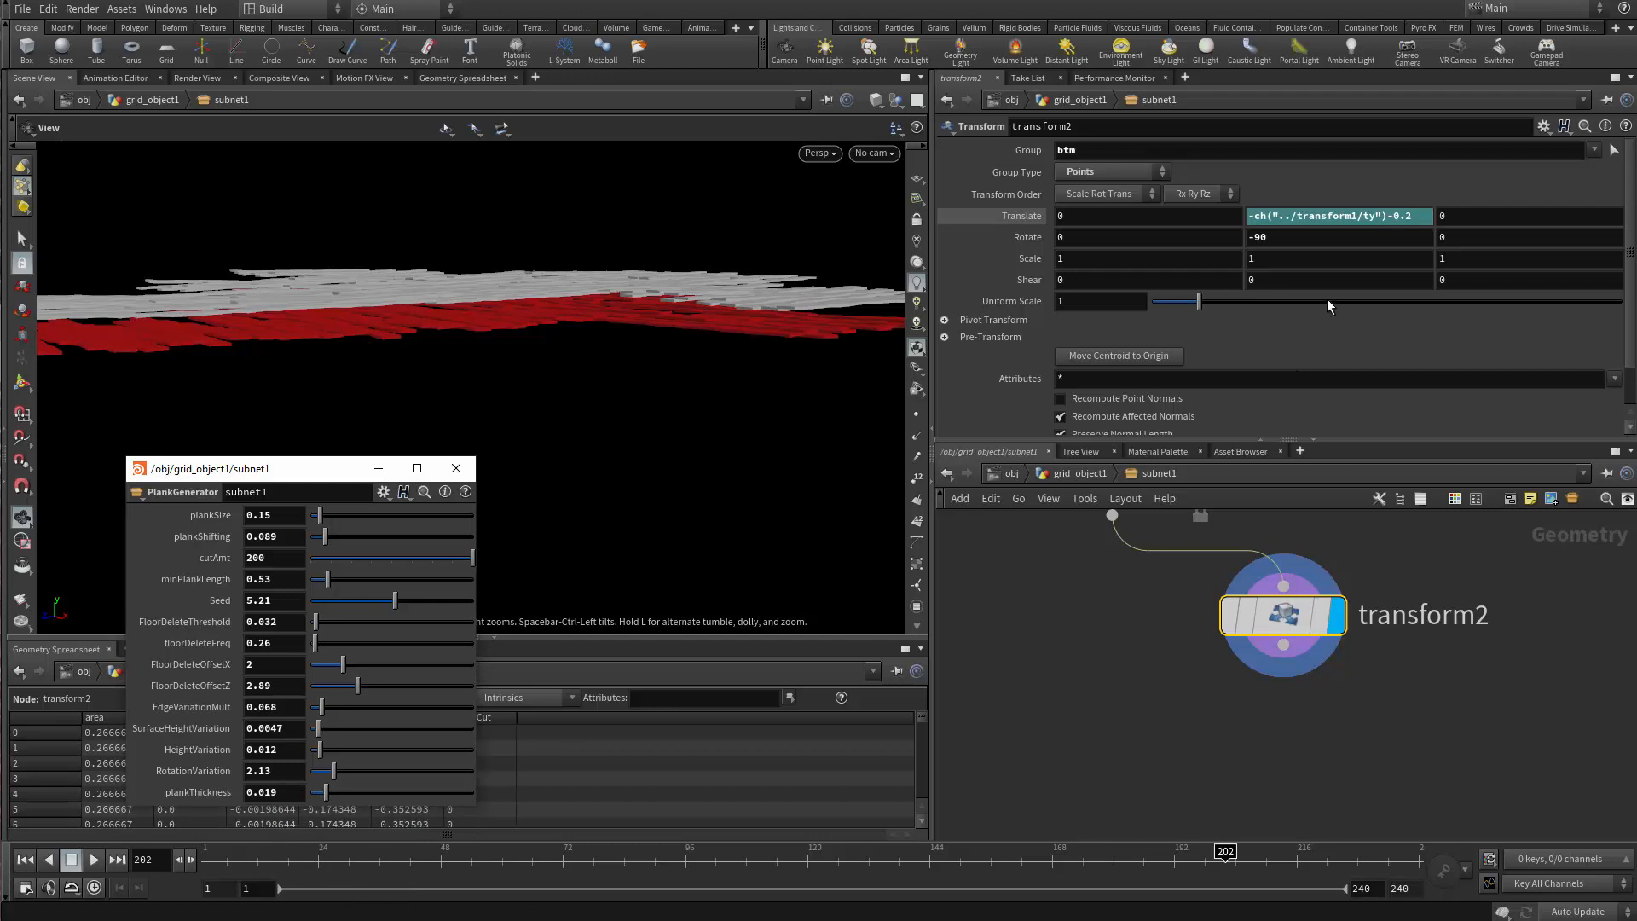
double_click(1396, 220)
key(BackSpace)
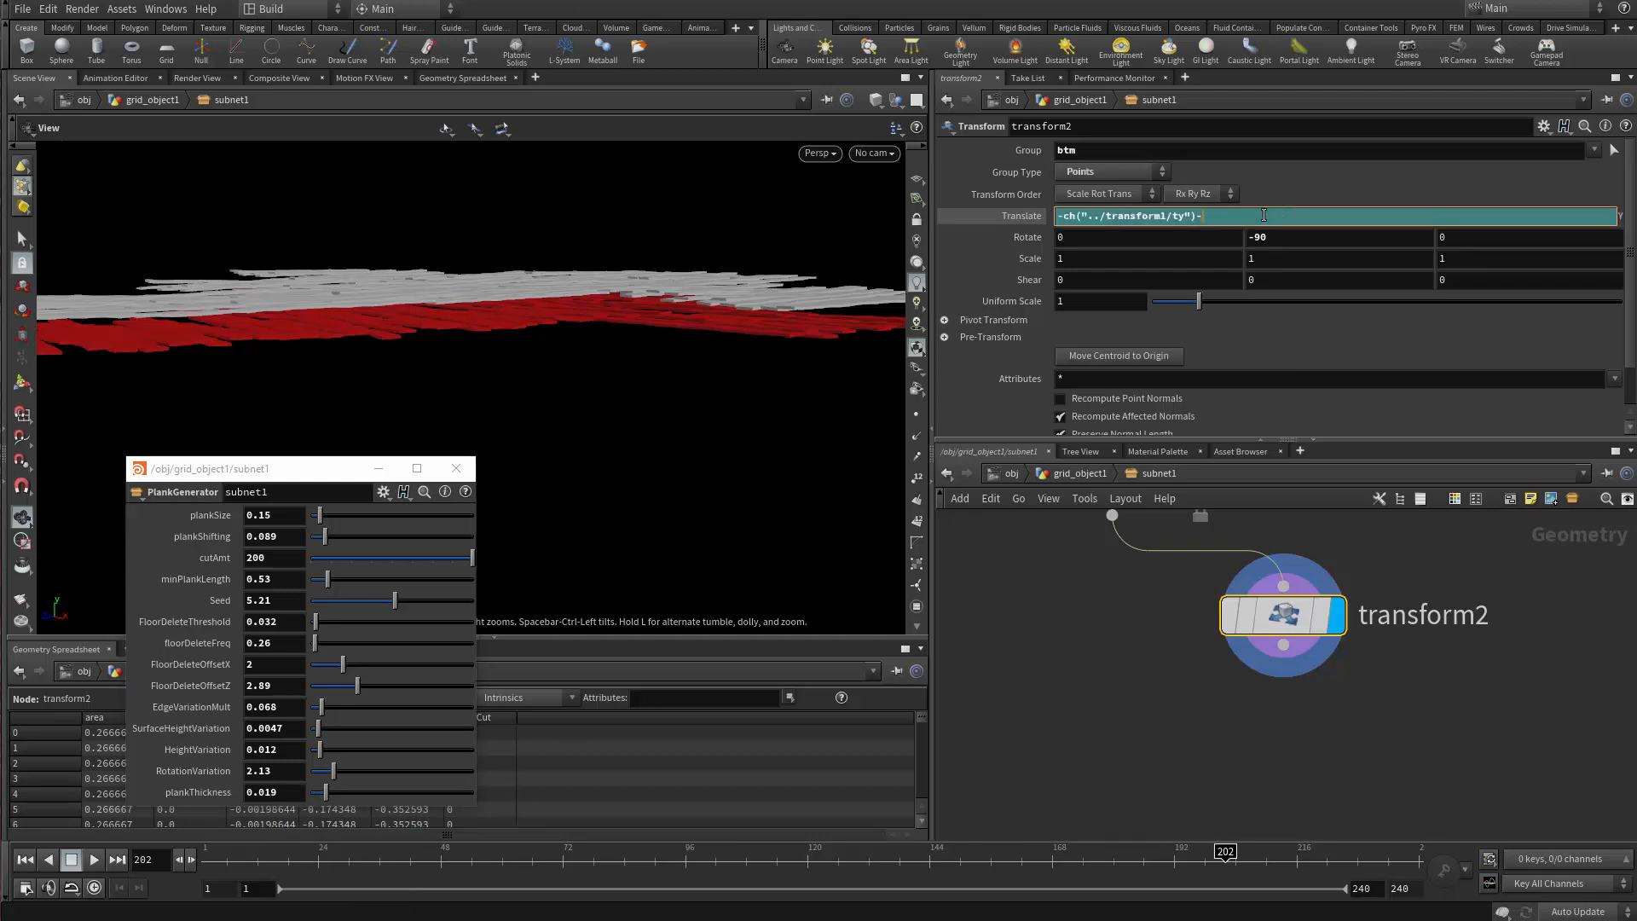
right_click(1247, 219)
click(1316, 381)
key(Return)
drag(712, 347, 792, 477)
Subtract a small extra constant after the plankThickness term in transform2's Y translation and fine-tune it to bring the floors closer.
click(1418, 215)
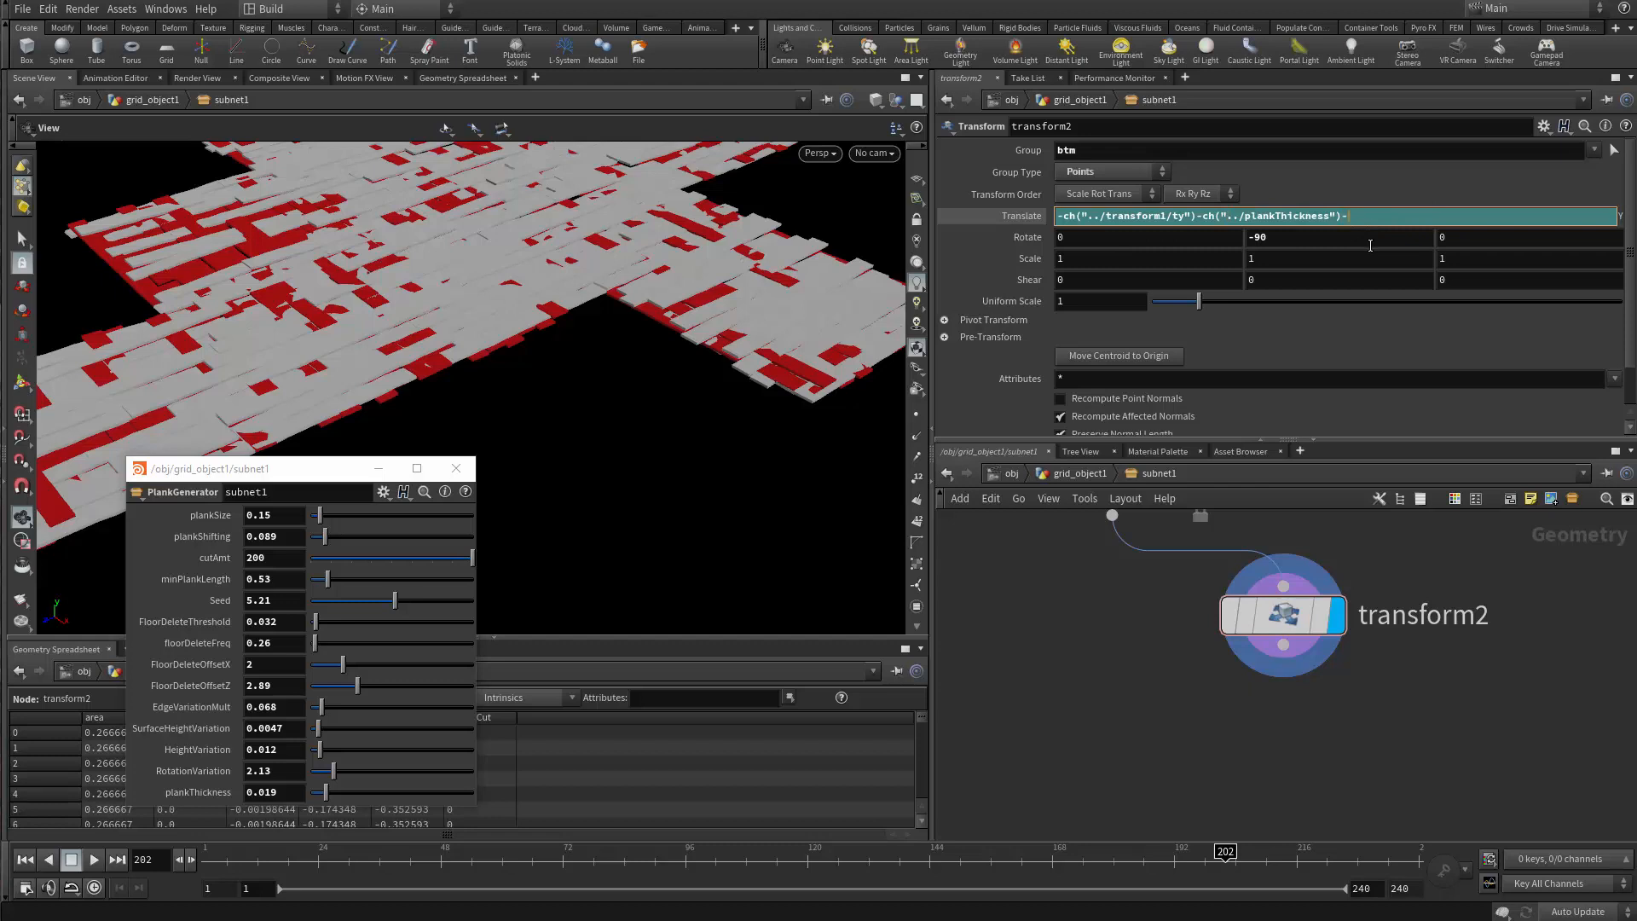
text(-0.0)
key(Return)
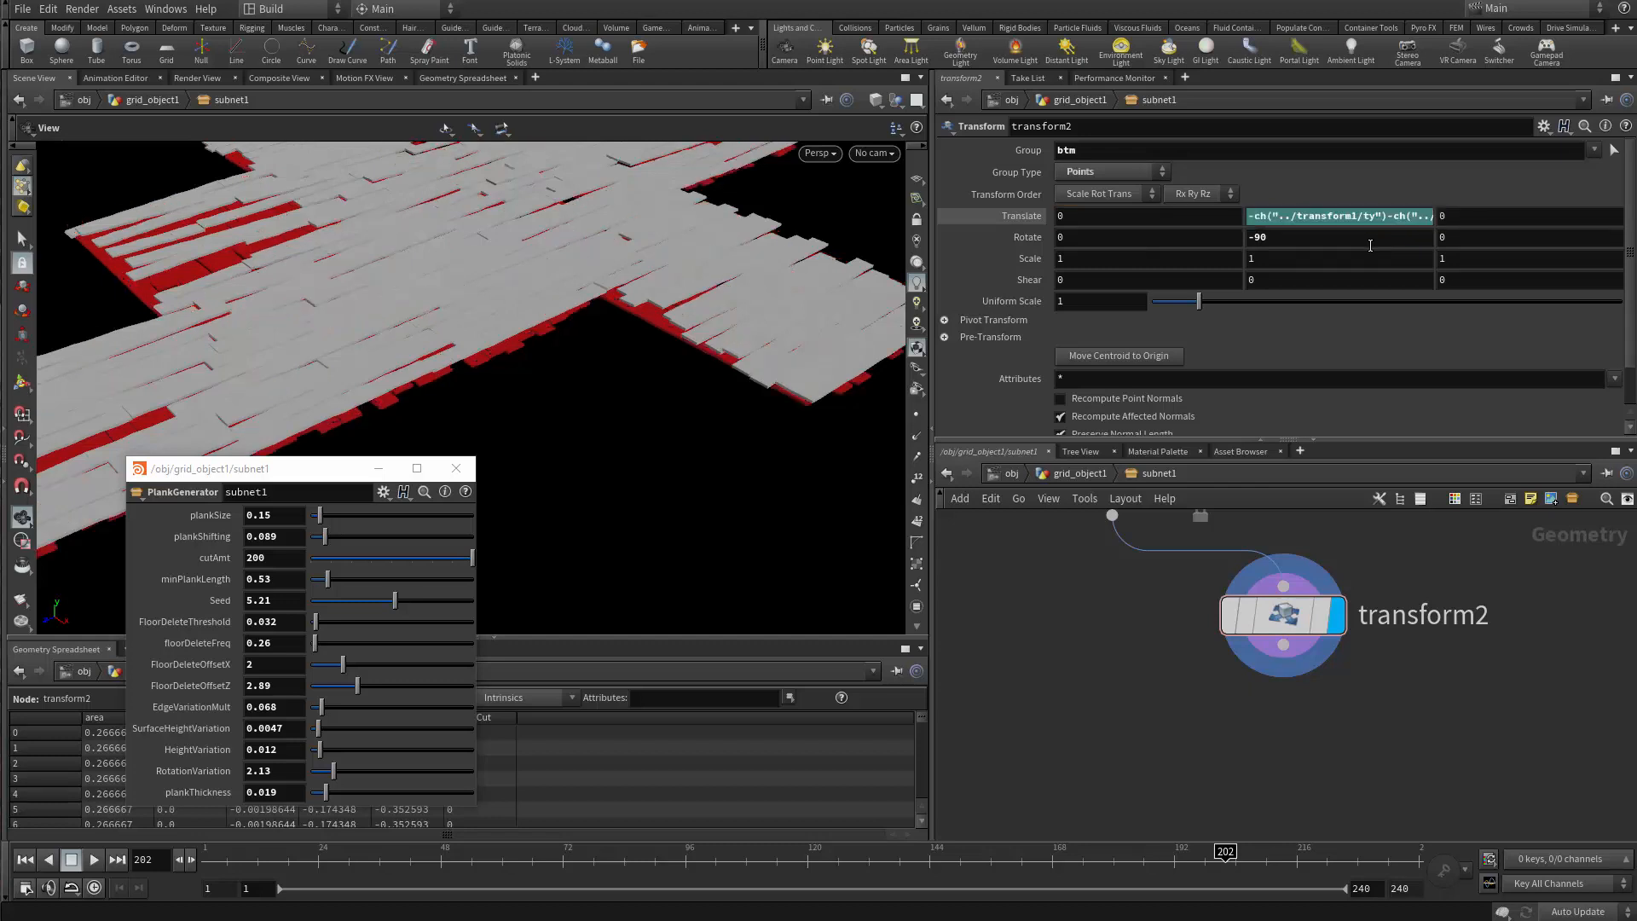
drag(738, 518, 631, 444)
click(1411, 223)
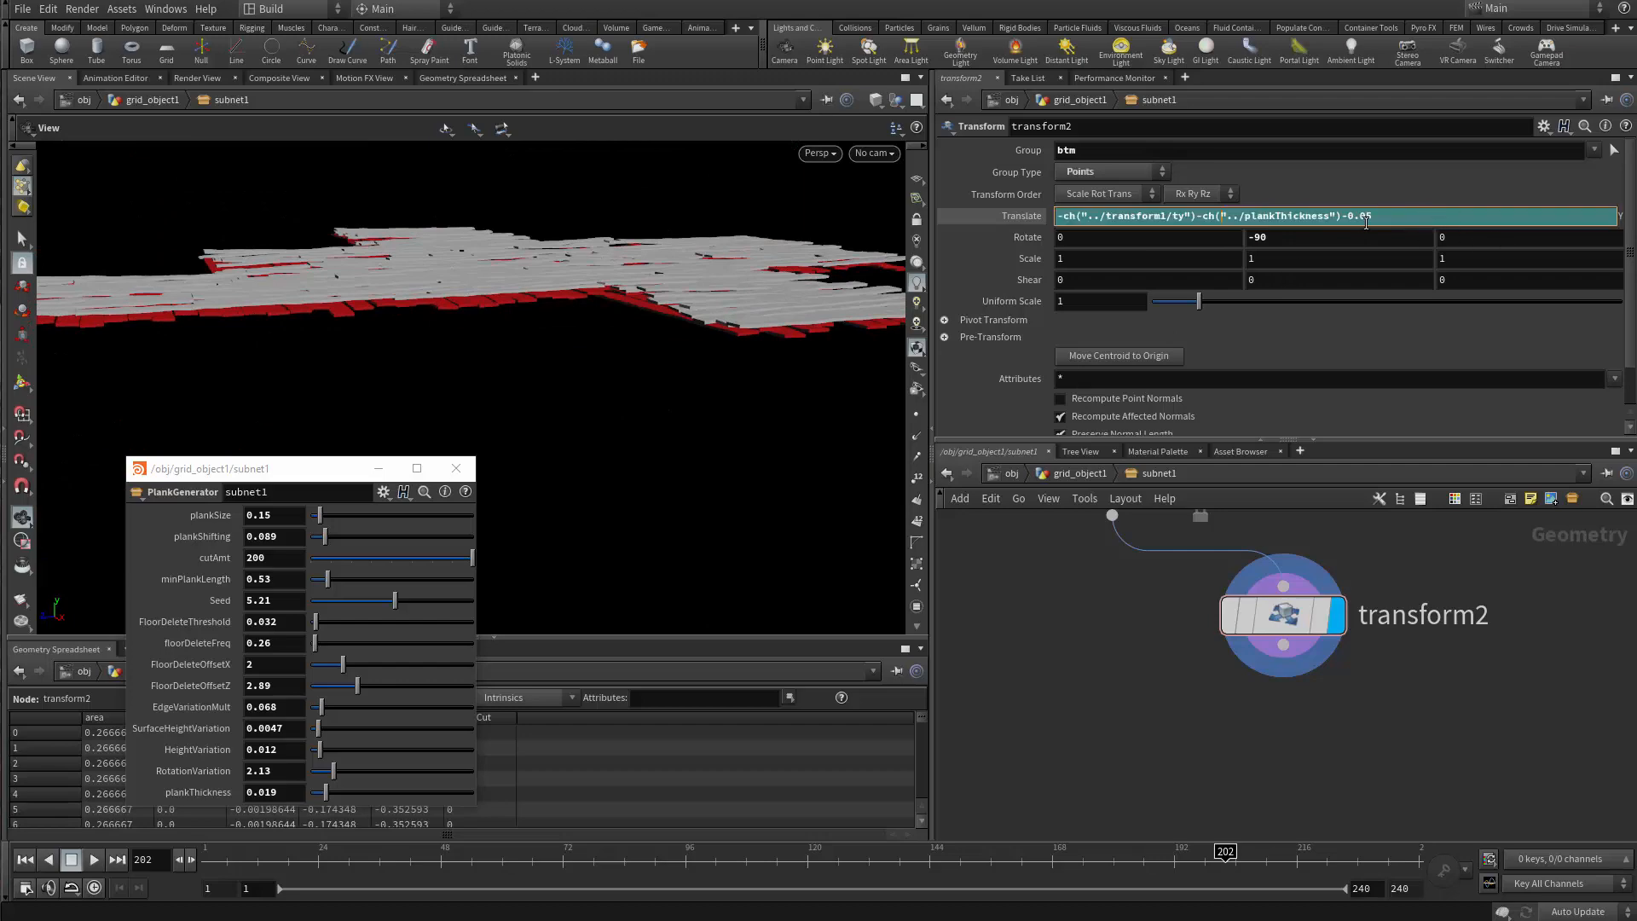
key(Return)
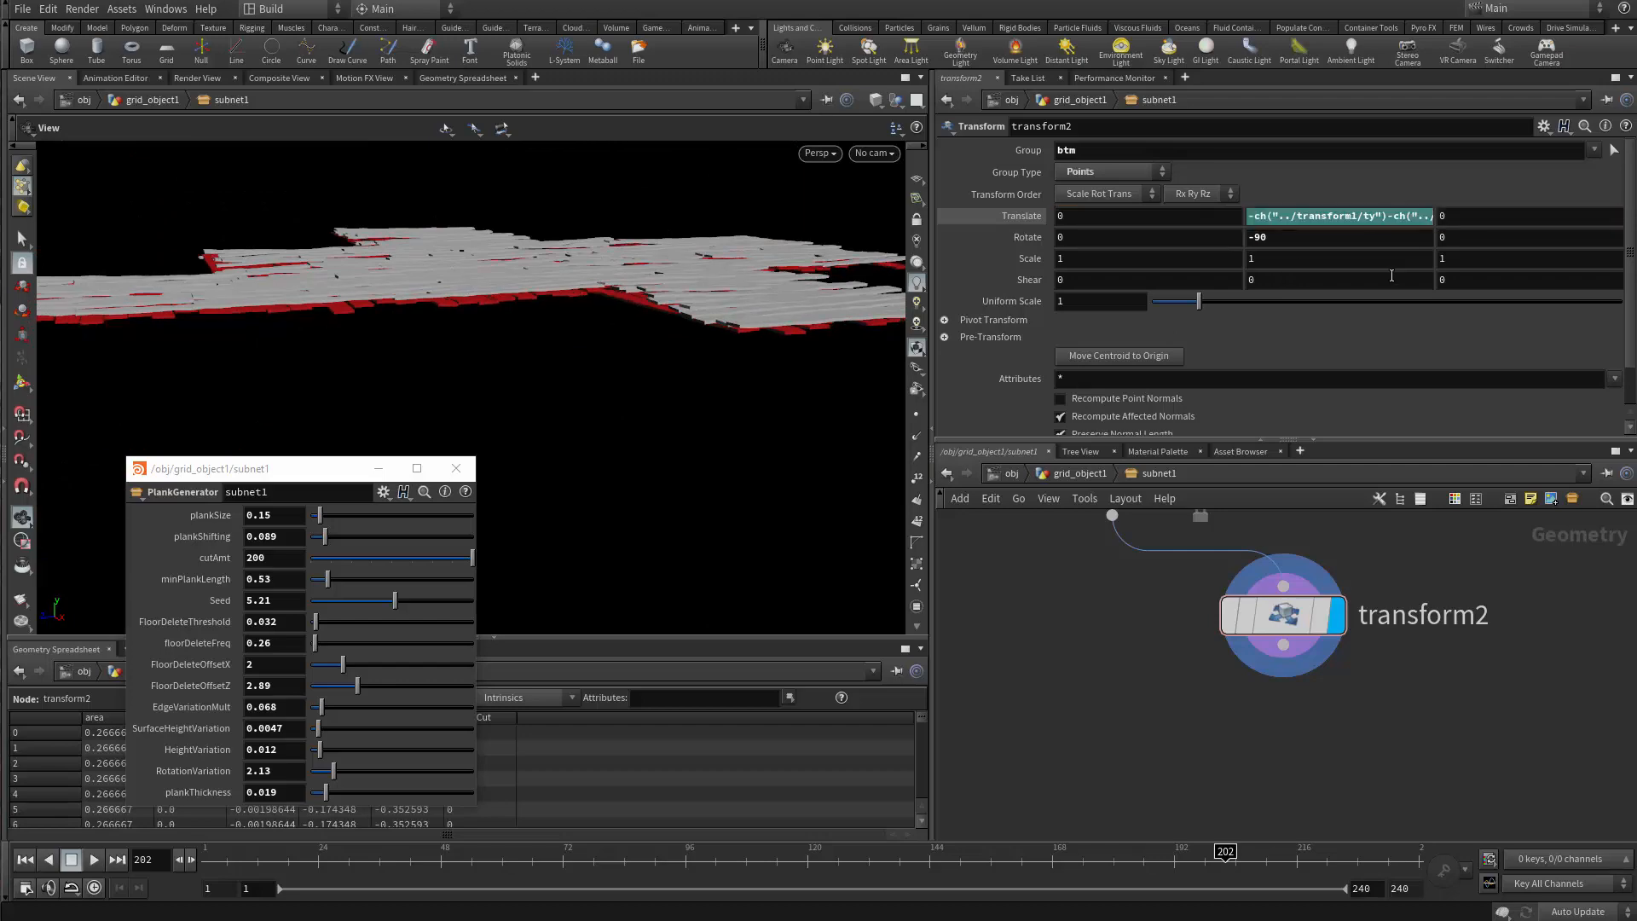
Align transform2 directly beneath find_btm and rename it move_btm_back.
drag(727, 409, 951, 532)
middle_drag(1173, 670, 1168, 740)
scroll(1147, 635, down, 2)
drag(1242, 685, 1123, 702)
double_click(1199, 706)
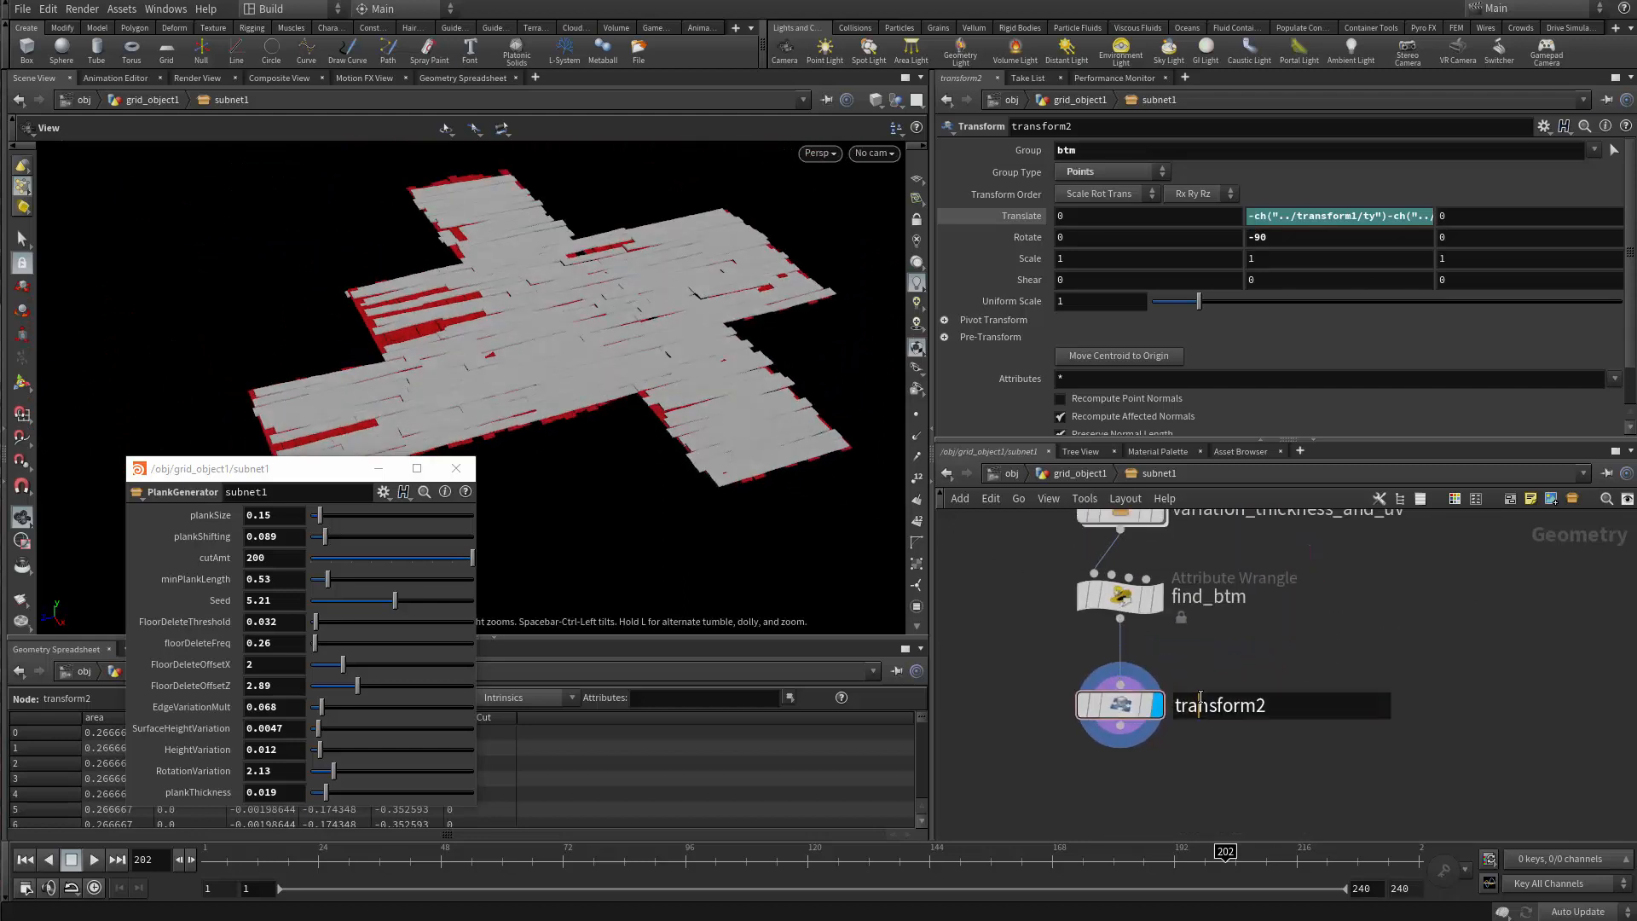
text(move_)
text(btm)
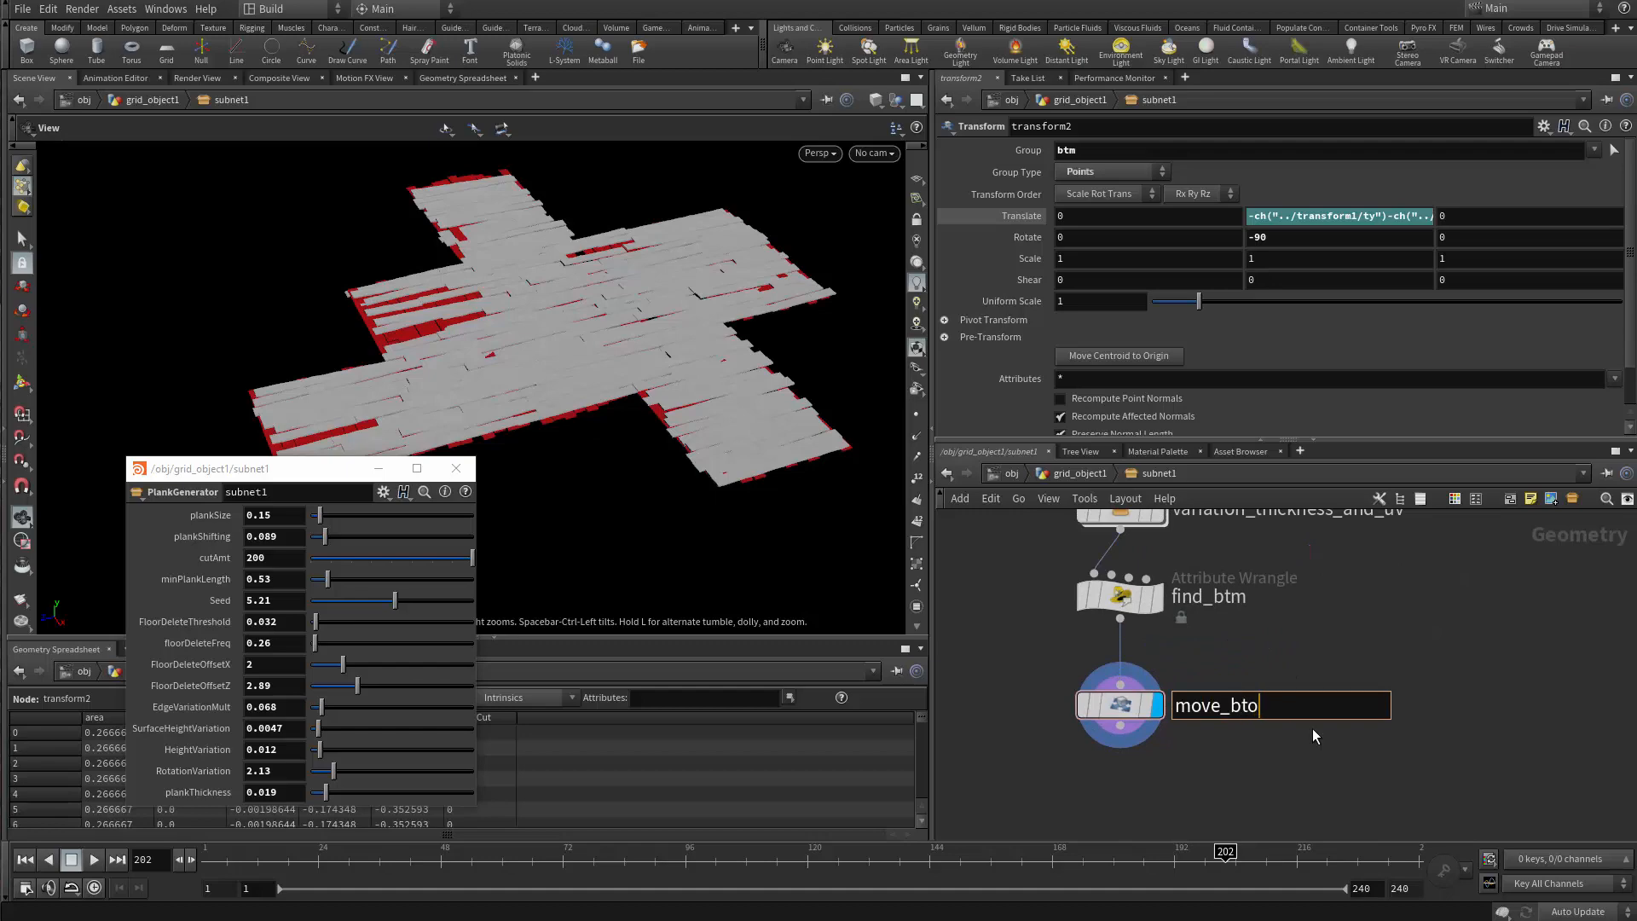
text(_back)
key(Return)
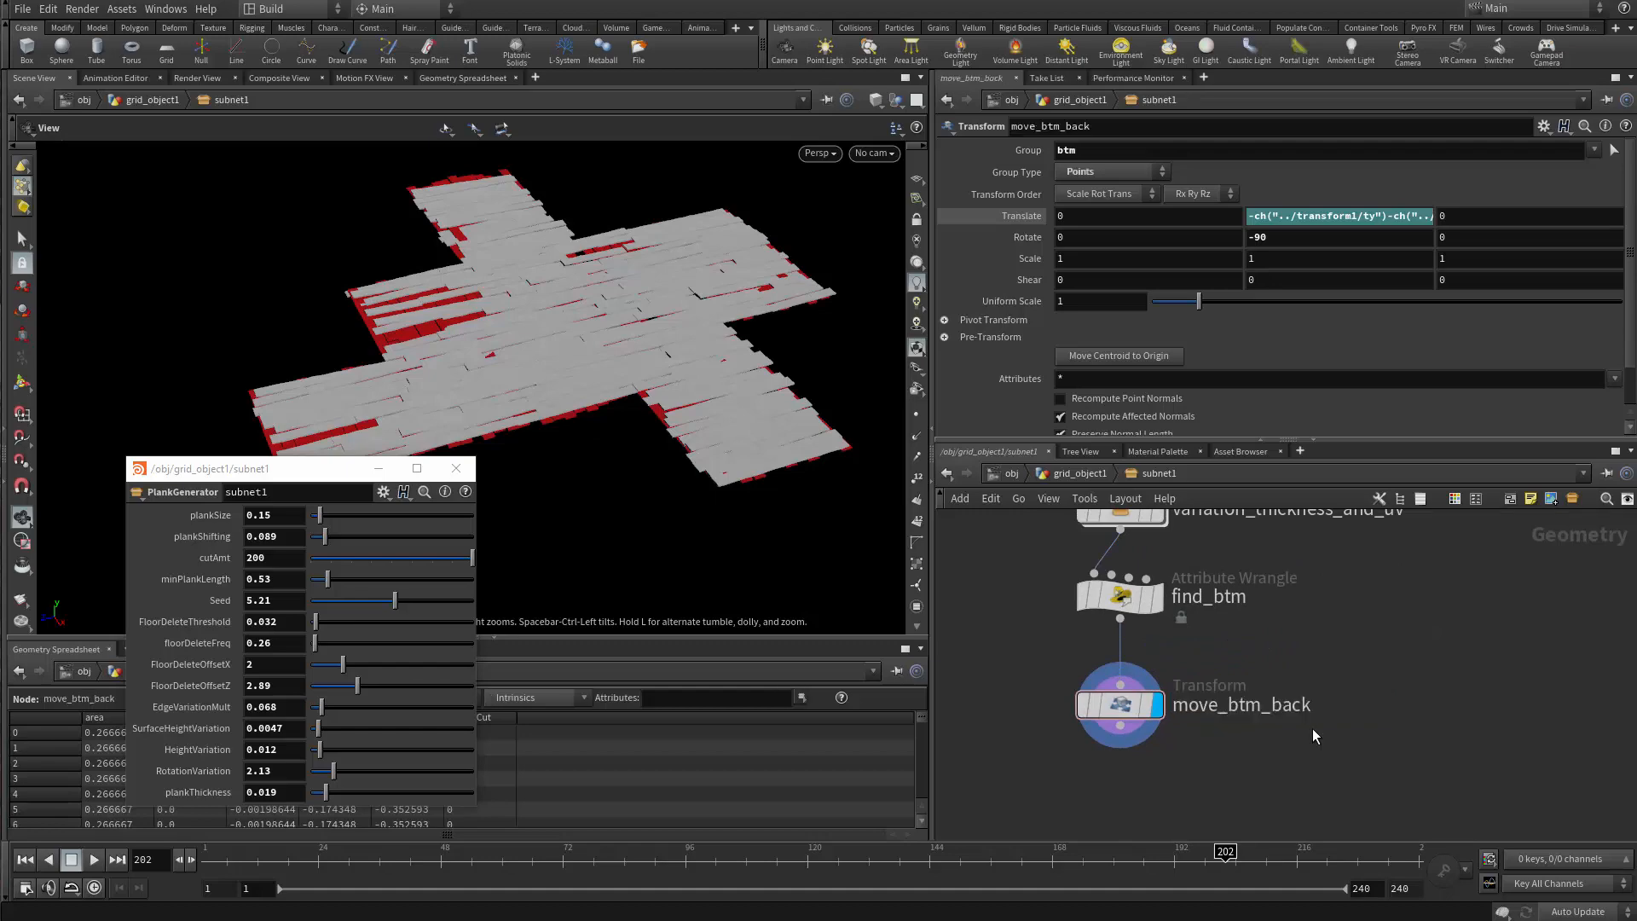
scroll(1135, 733, up, 3)
key(Tab)
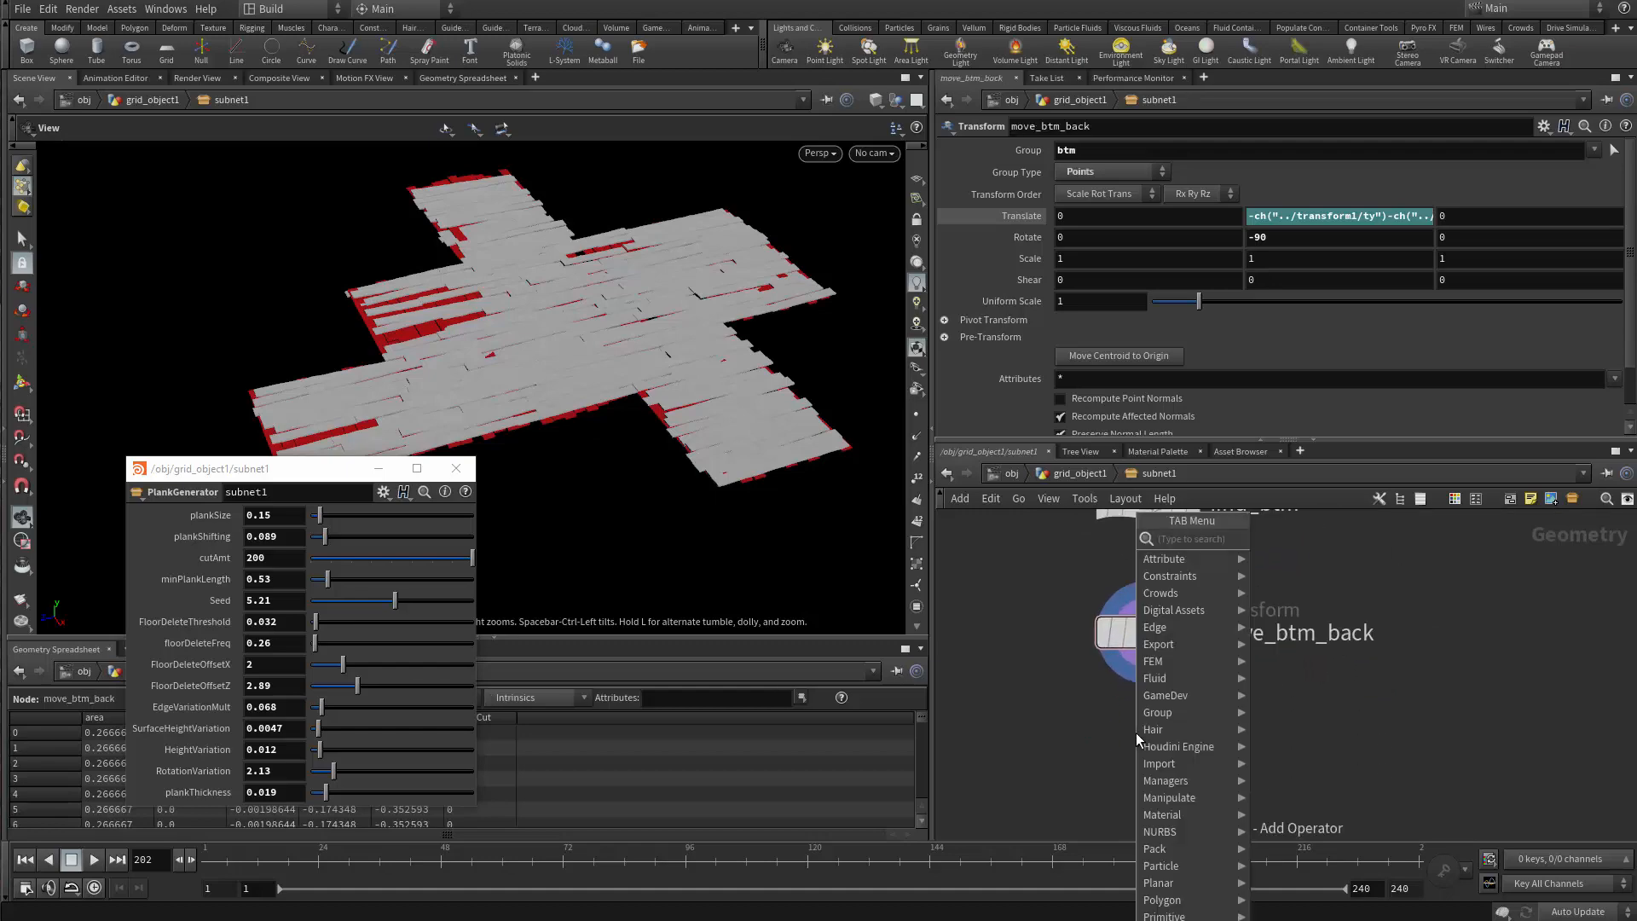
text(color)
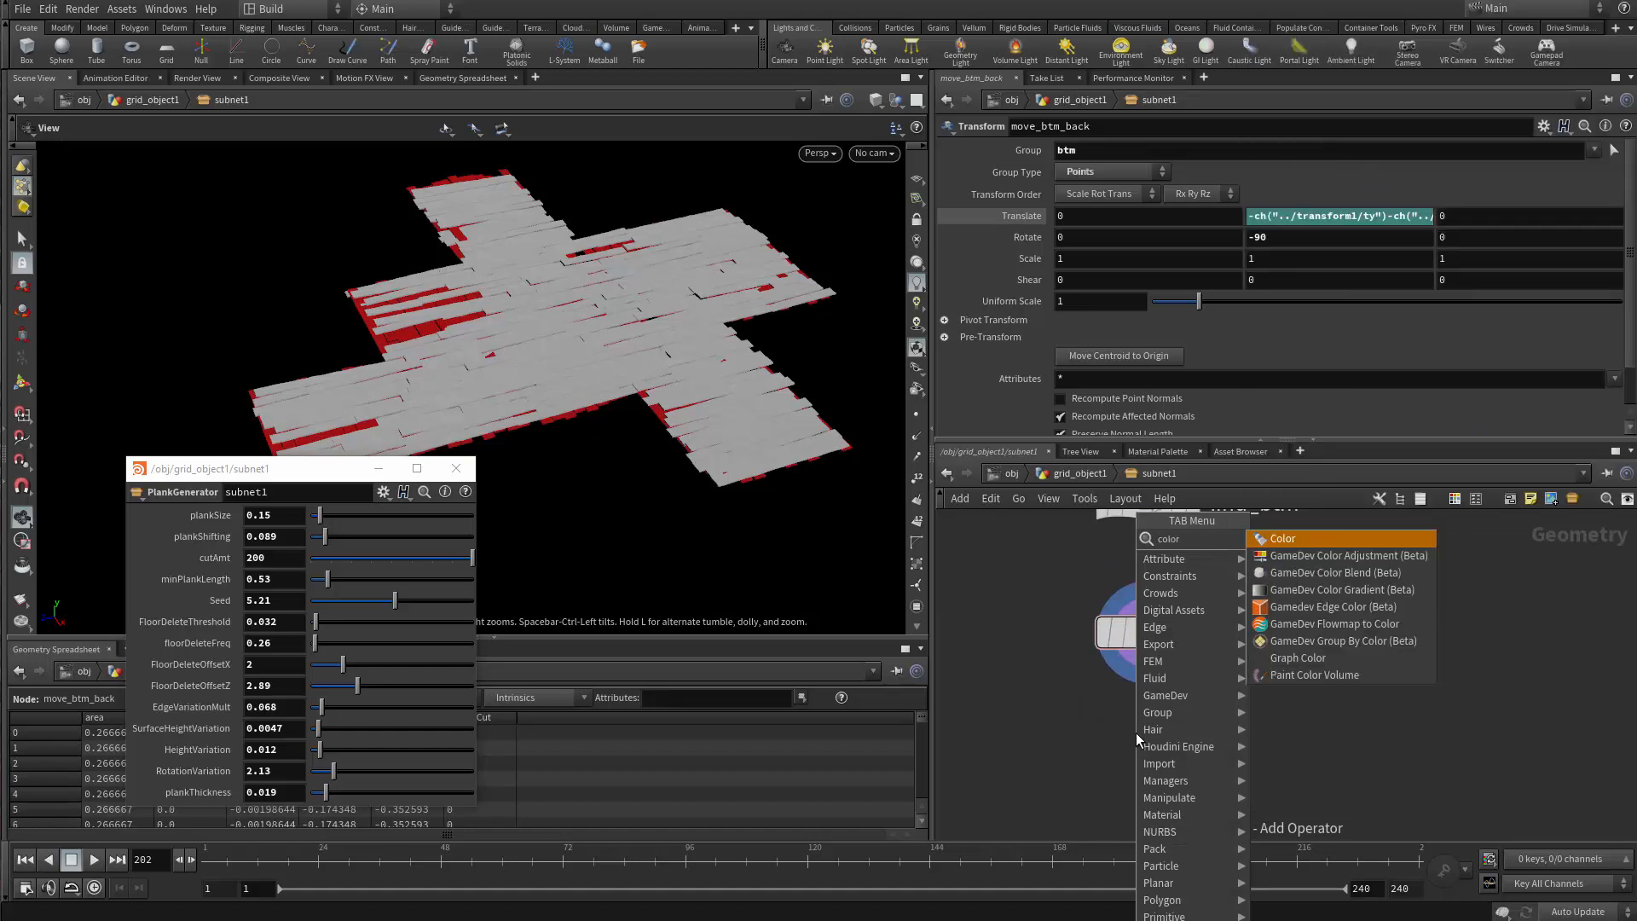
key(Return)
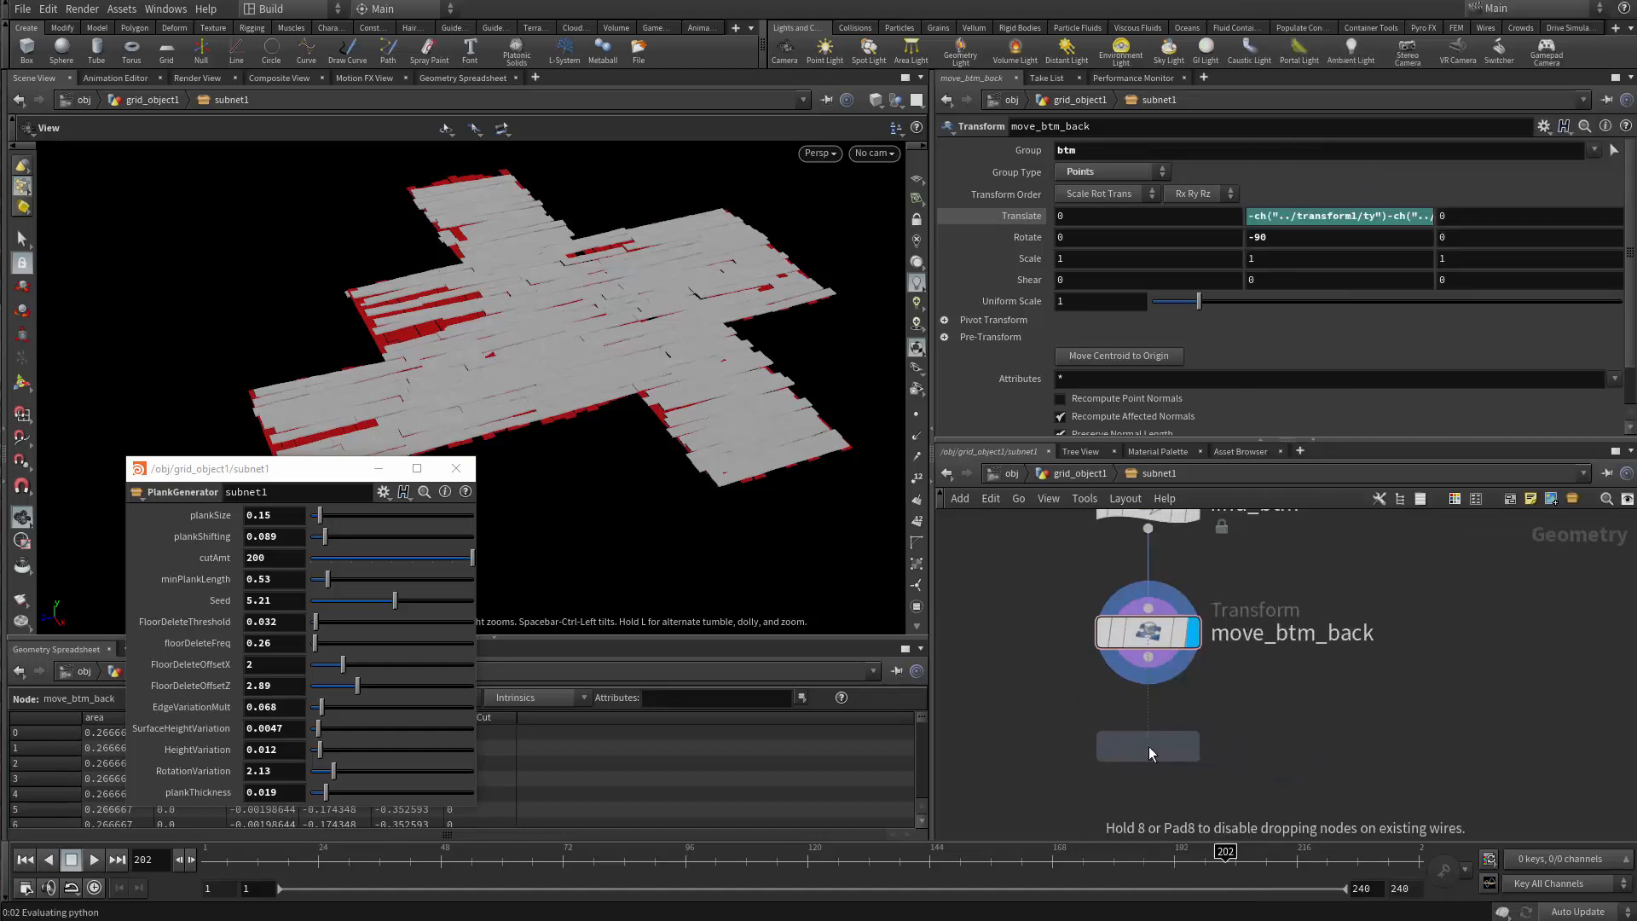
Add an Attribute Delete node directly below move_btm_back and make it the displayed node.
key(Tab)
text(att)
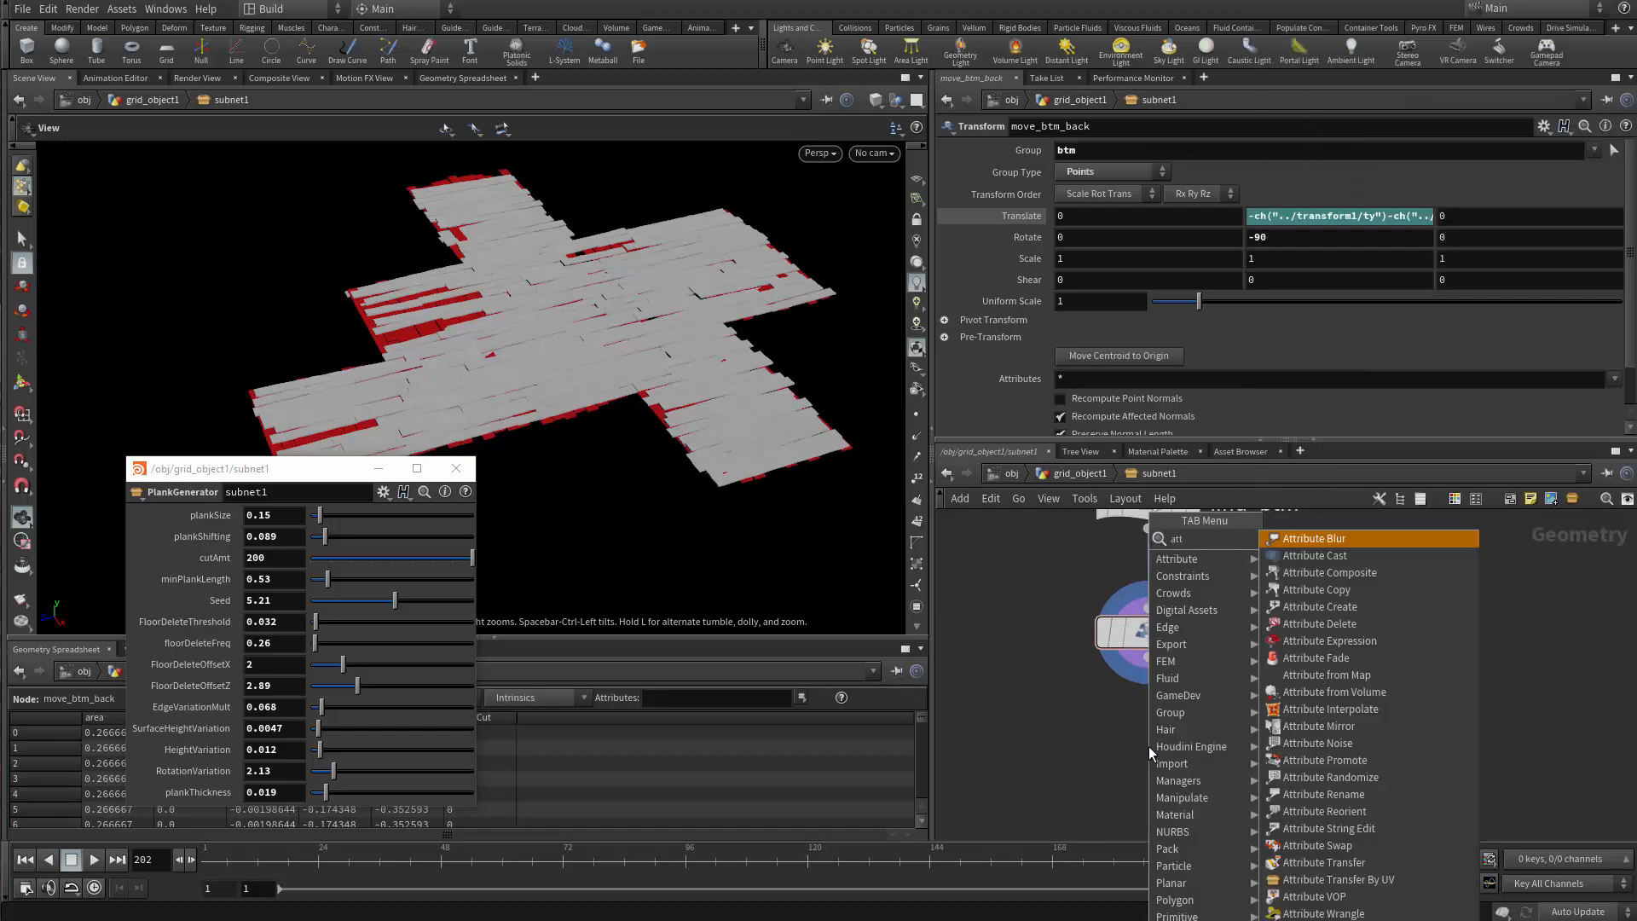
text(ribute delete)
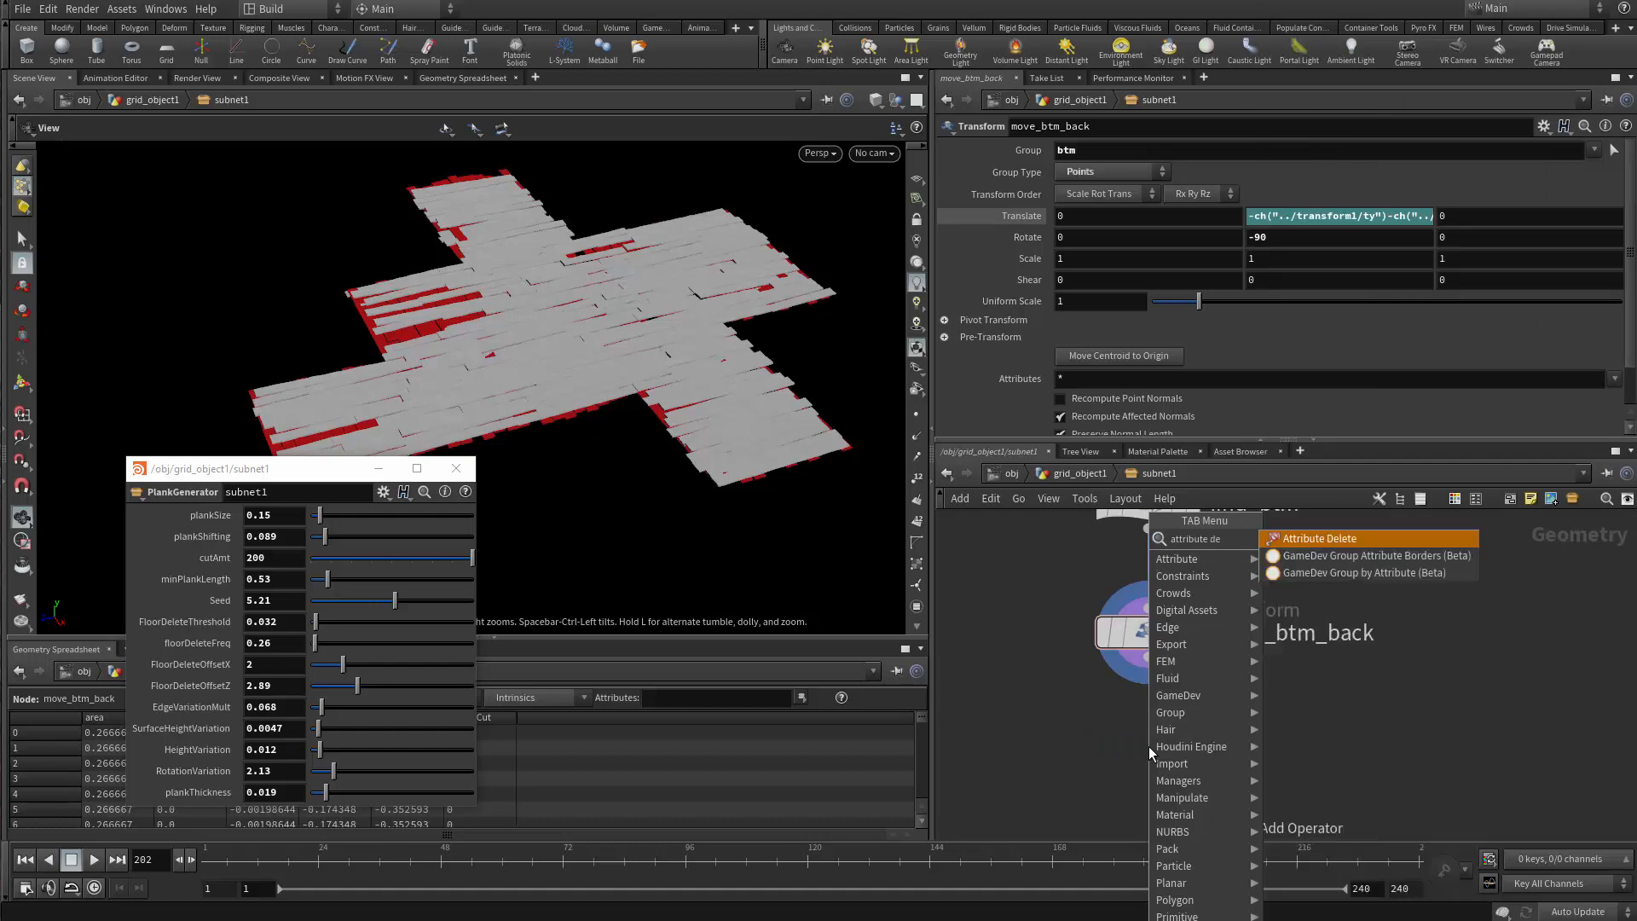
key(Return)
click(1148, 733)
drag(1147, 704, 1148, 657)
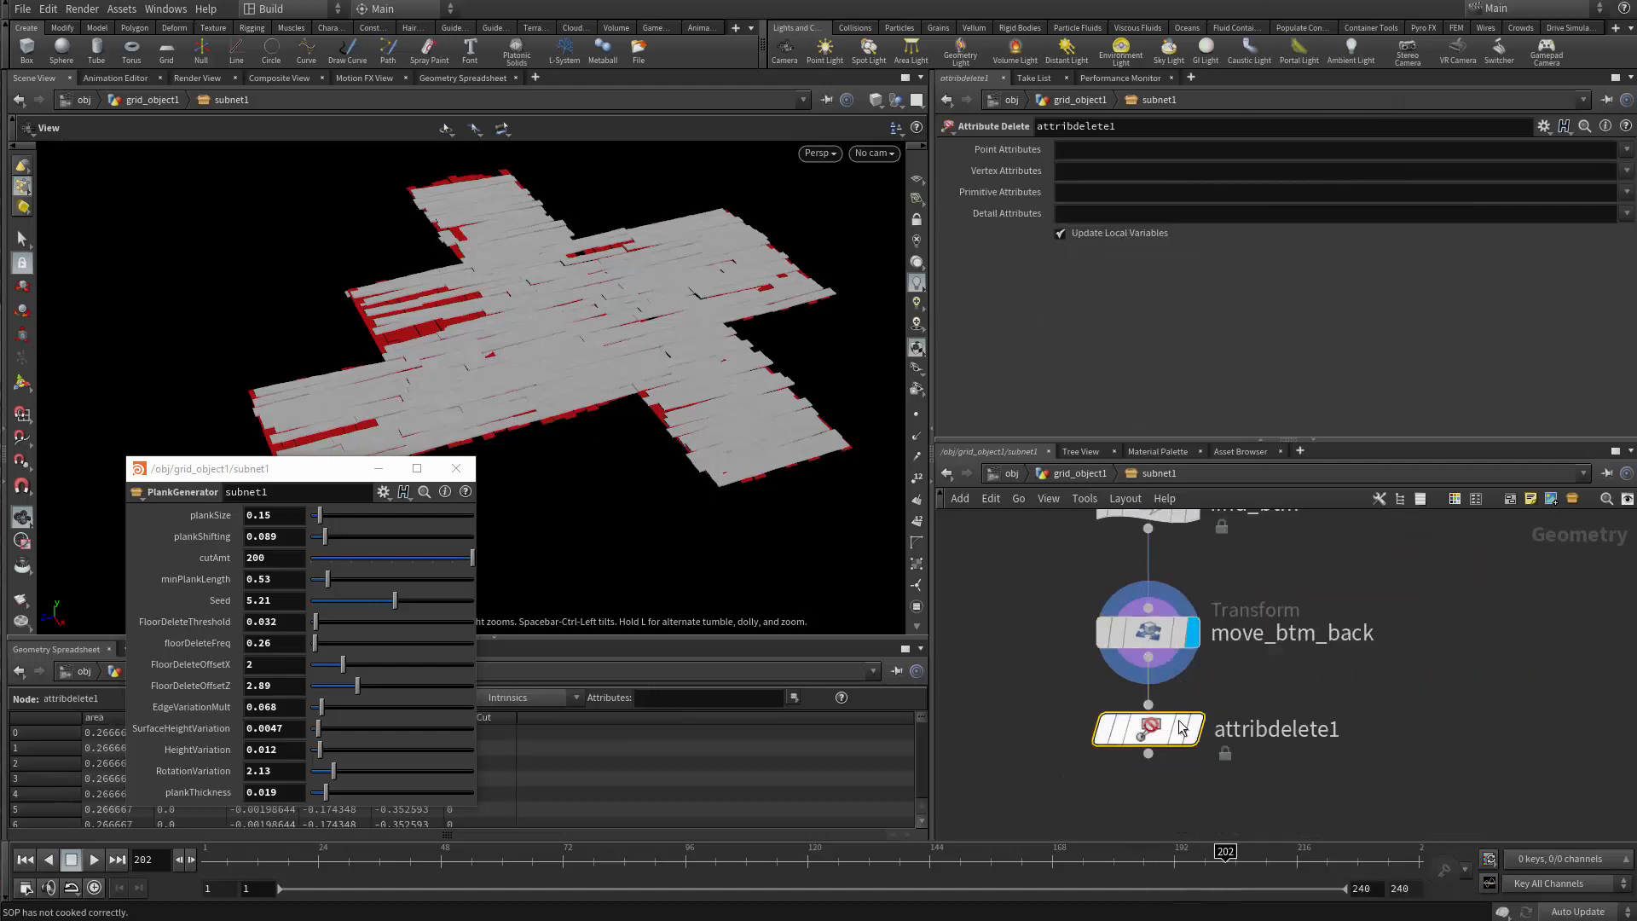
click(1194, 729)
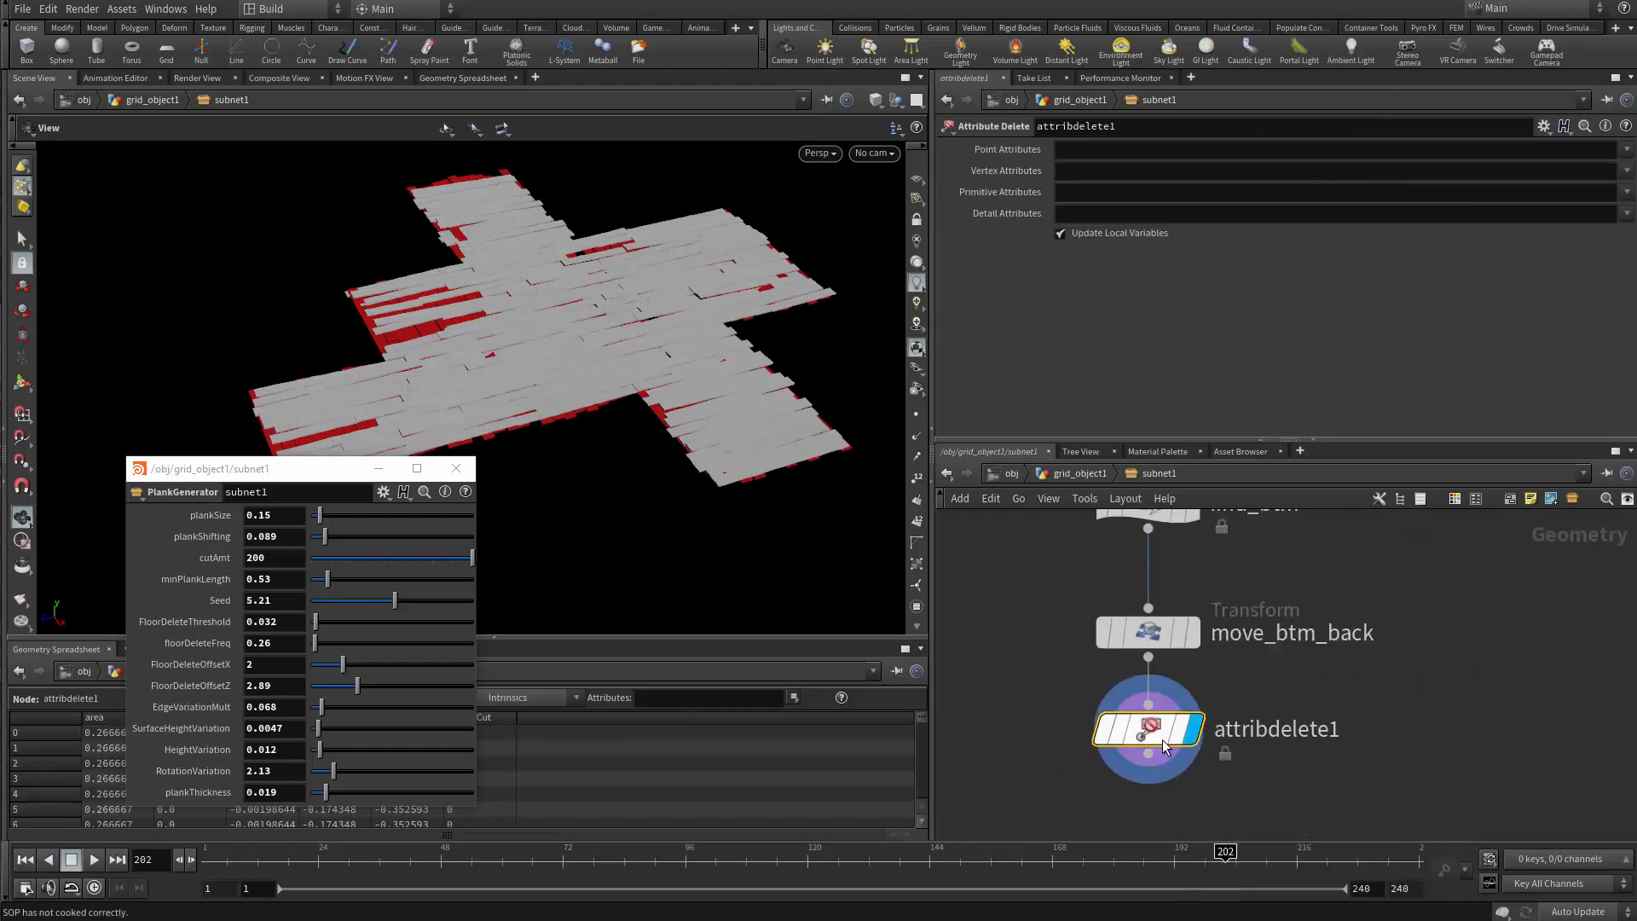
Try removing the Cd attribute as a vertex attribute and as a primitive attribute in attribdelete1.
click(1091, 172)
text(Cd)
scroll(1205, 692, down, 2)
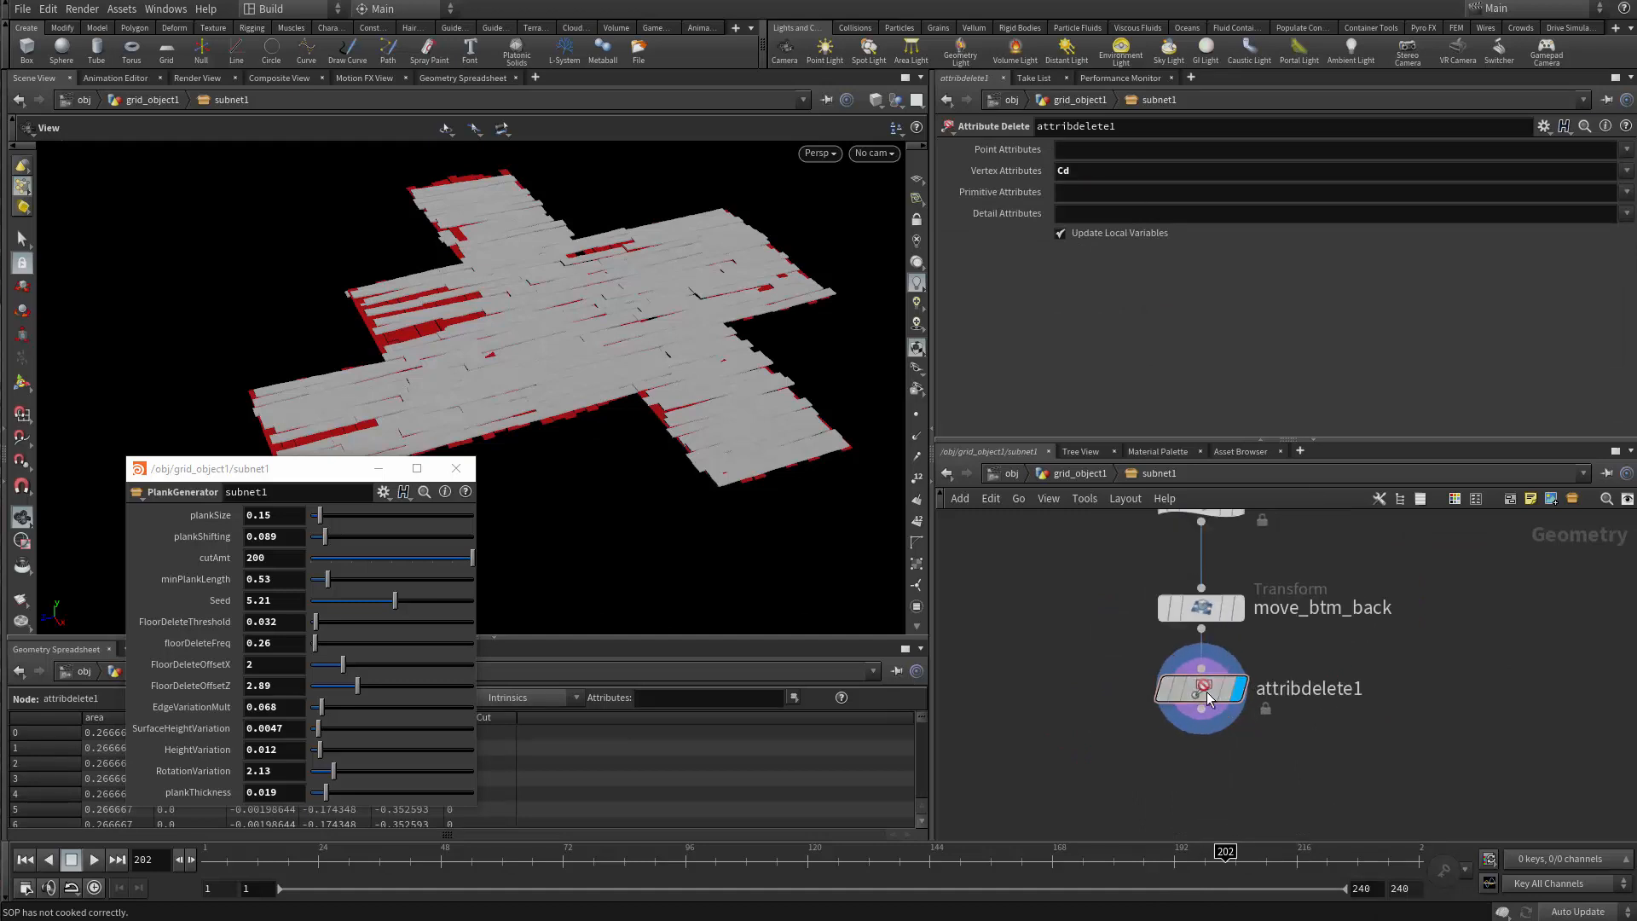
middle_drag(1121, 688, 1120, 751)
click(1088, 173)
click(1091, 192)
text(C)
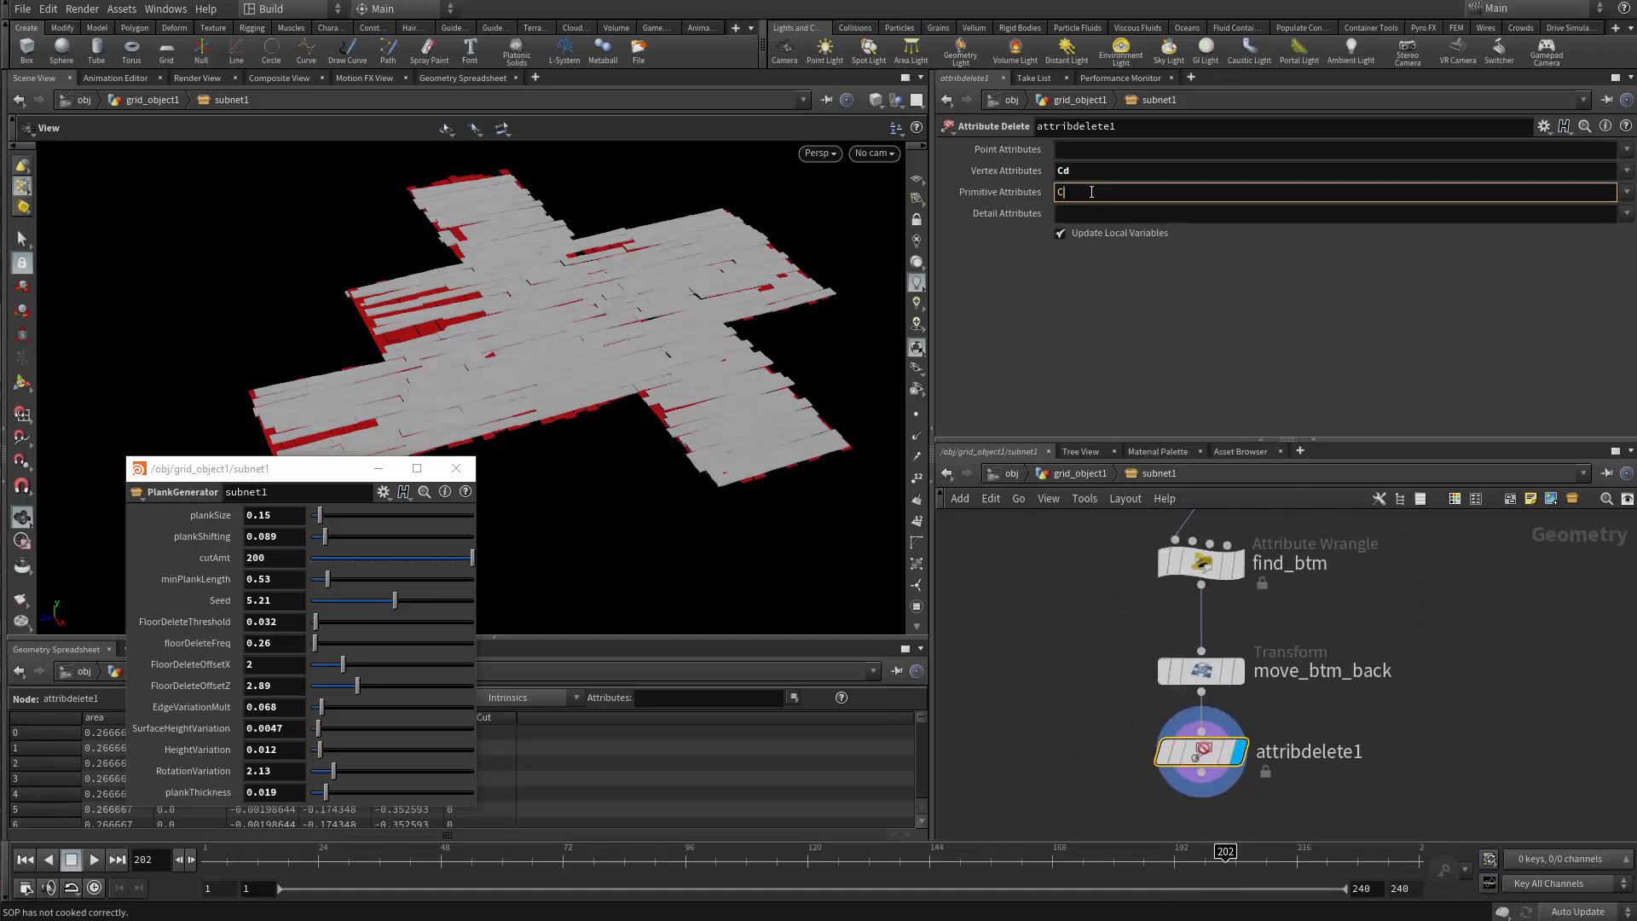
text(d)
key(Return)
key(BackSpace)
key(BackSpace)
Set attribdelete1 to remove only the point attribute Cd, leaving the vertex entry empty, and check the planks.
click(1108, 149)
text(Cd)
key(Tab)
key(BackSpace)
key(Return)
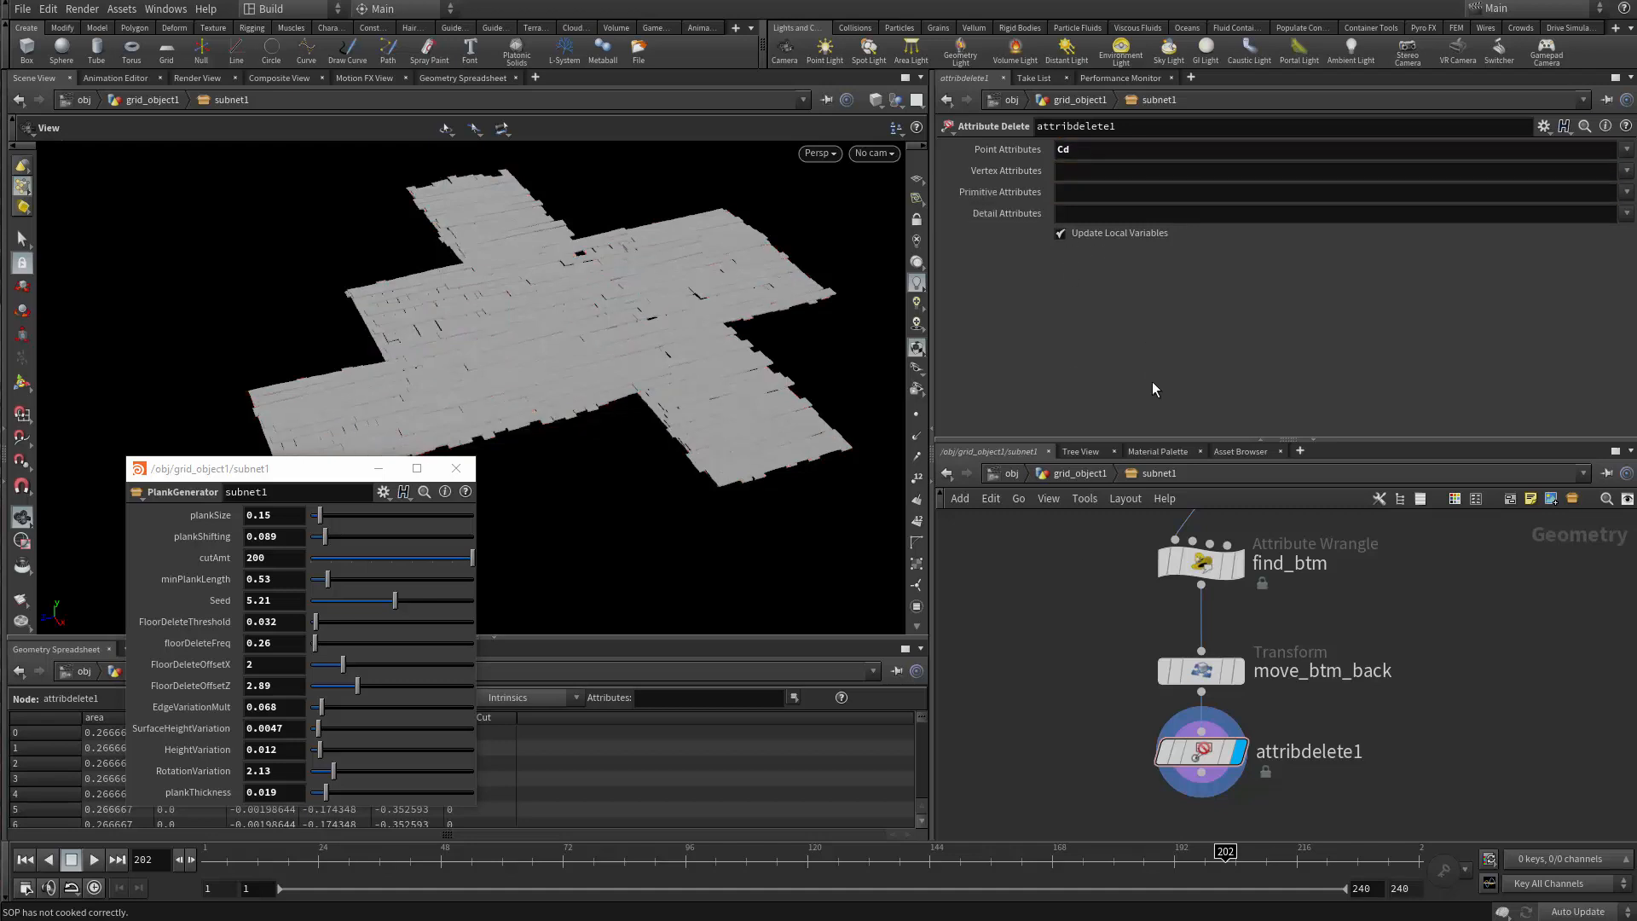
drag(847, 494, 629, 340)
scroll(1154, 734, down, 2)
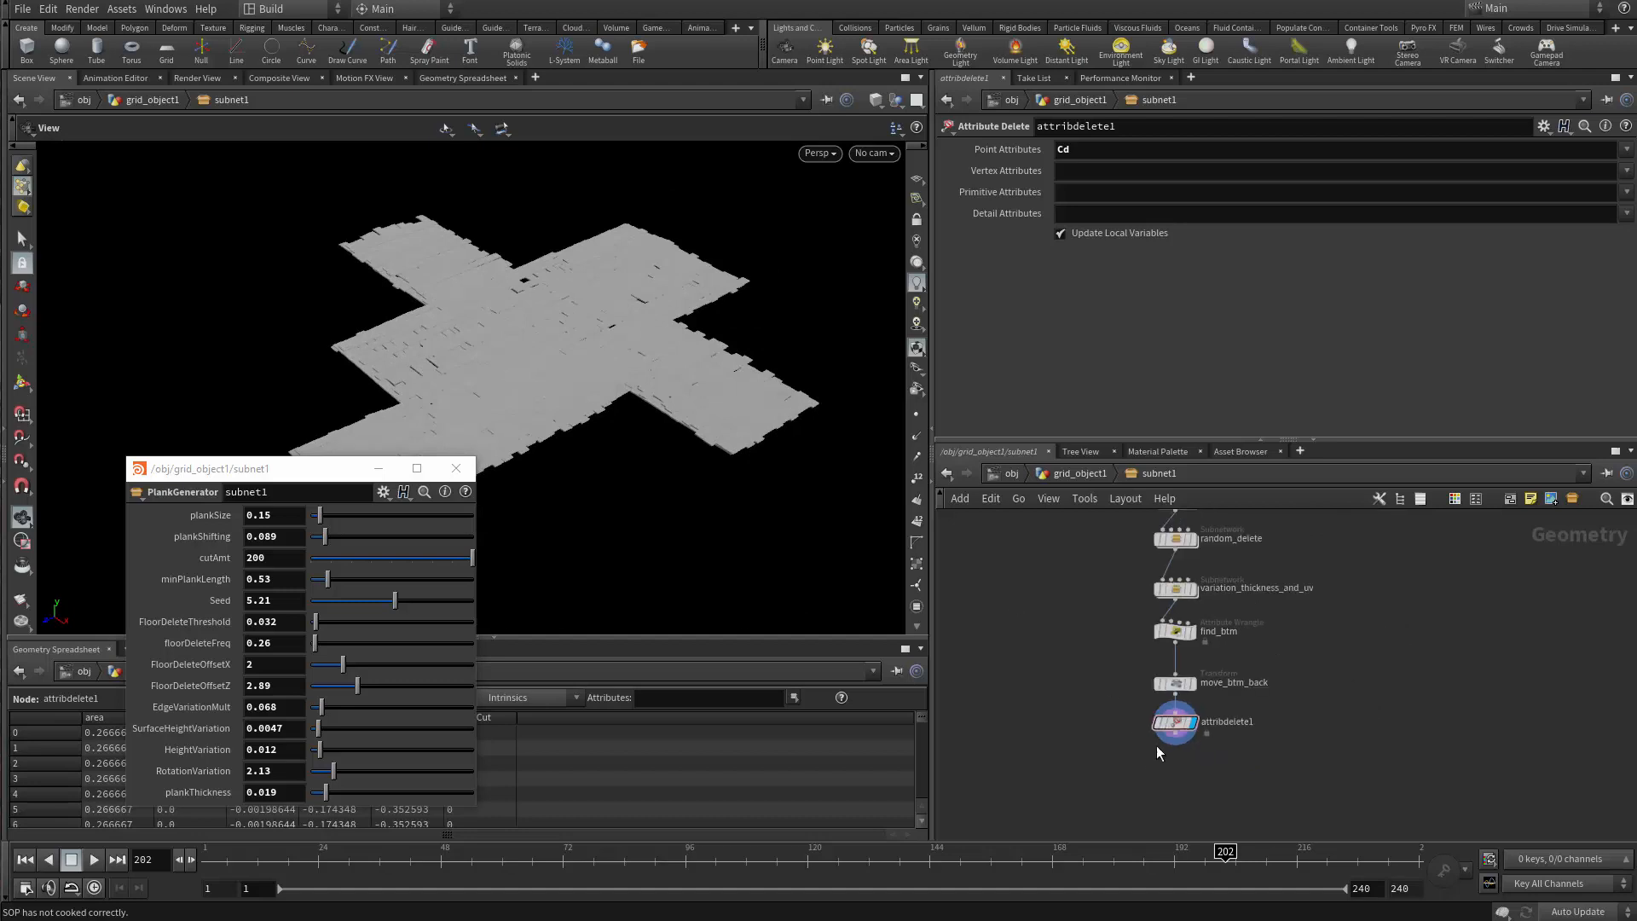
Add a Null node below attribdelete1 and name it OUT.
scroll(1214, 801, up, 3)
key(Tab)
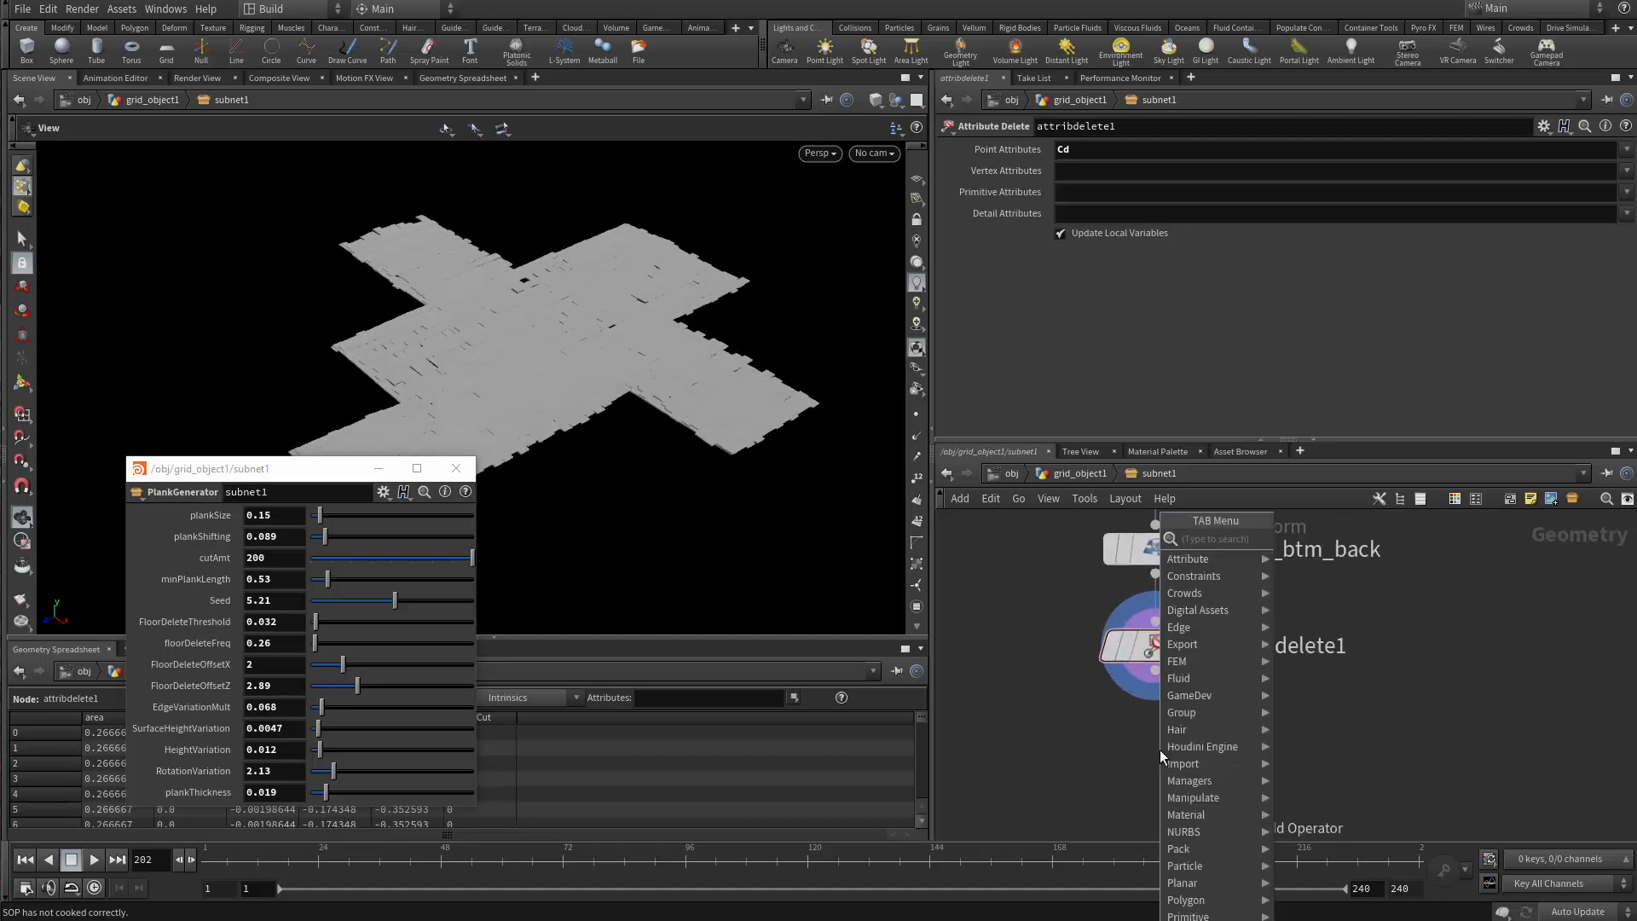
text(null)
key(Return)
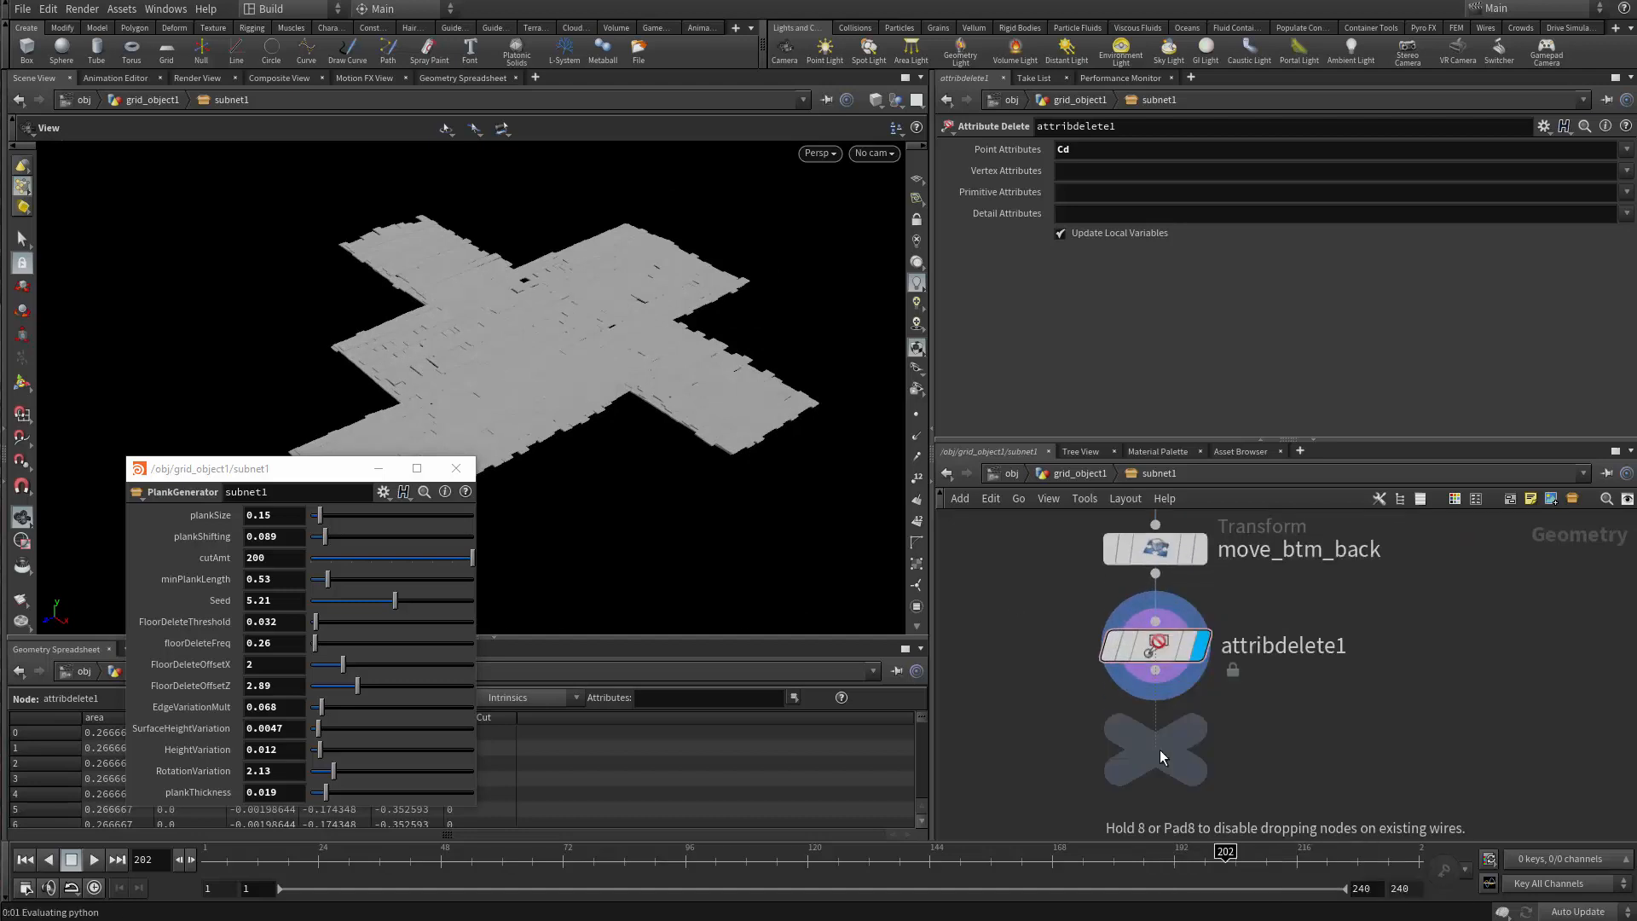
click(1160, 750)
double_click(1225, 757)
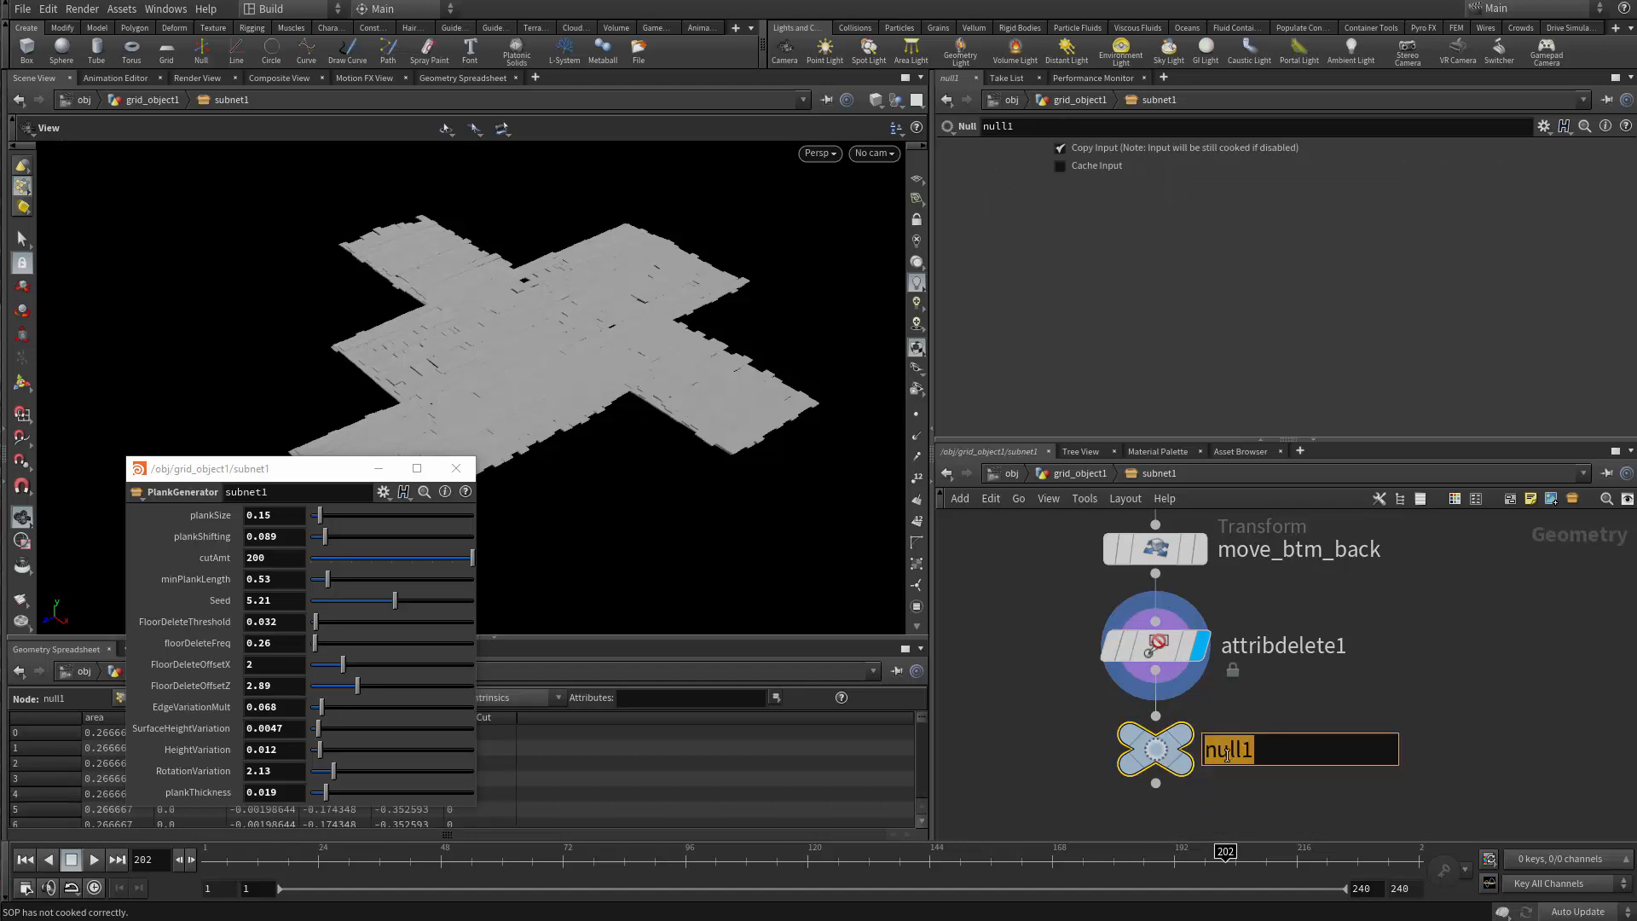
text(OUT)
key(Return)
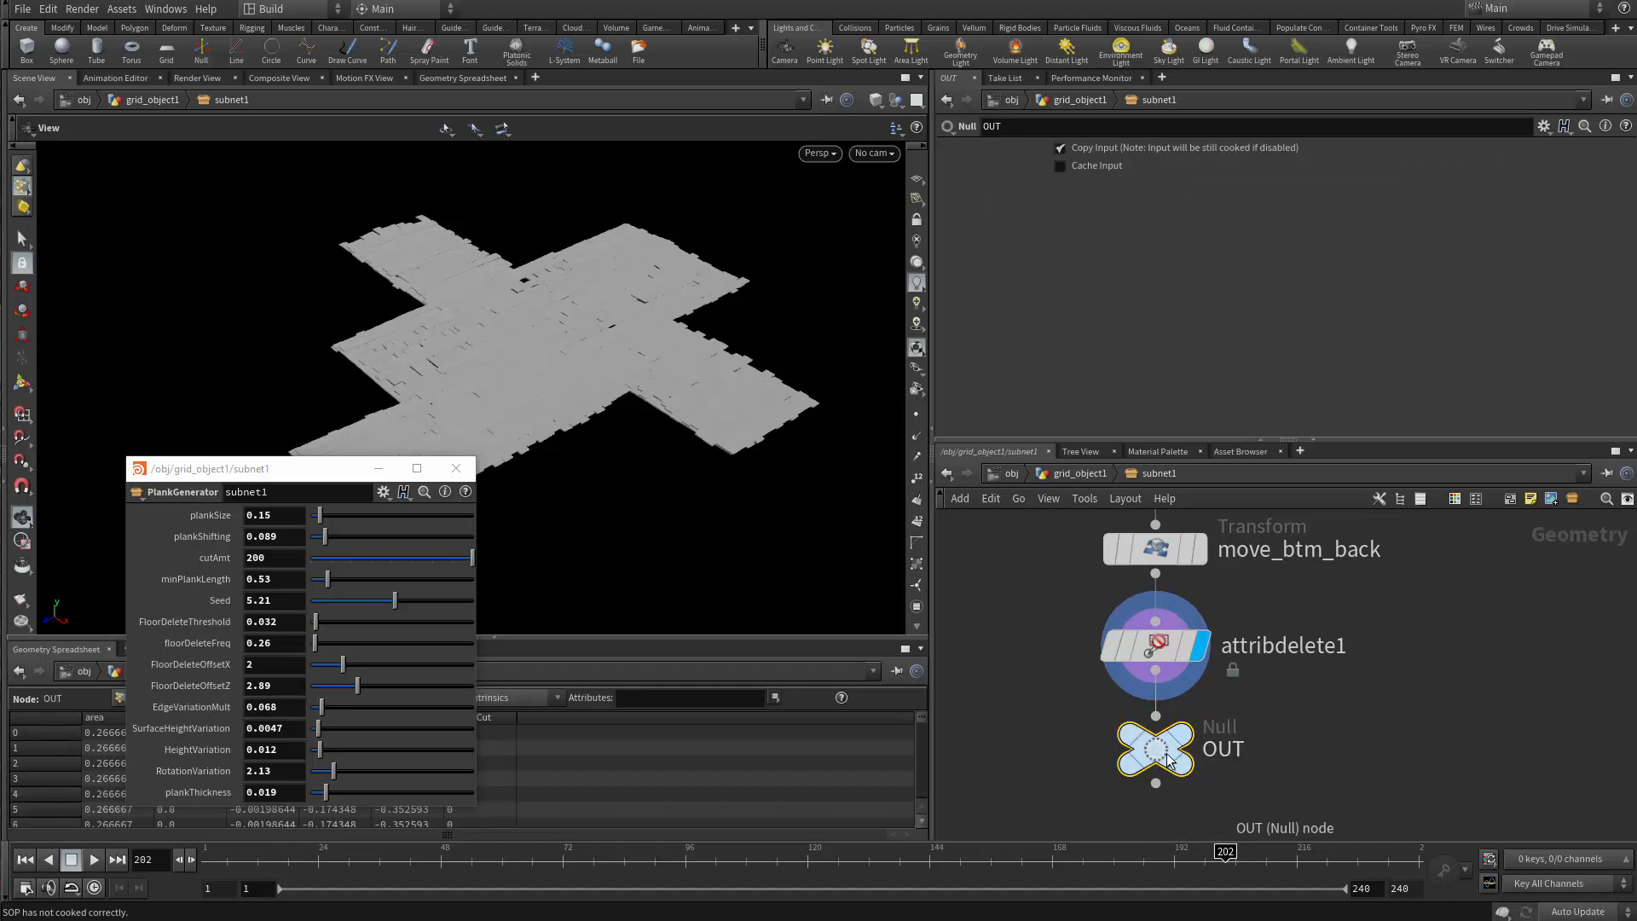
Line up the sub-network input, ground_plane_input and cleanup nodes above merge1 at the start of the node chain.
scroll(1257, 732, down, 5)
scroll(1185, 712, down, 2)
middle_drag(1150, 674, 1132, 776)
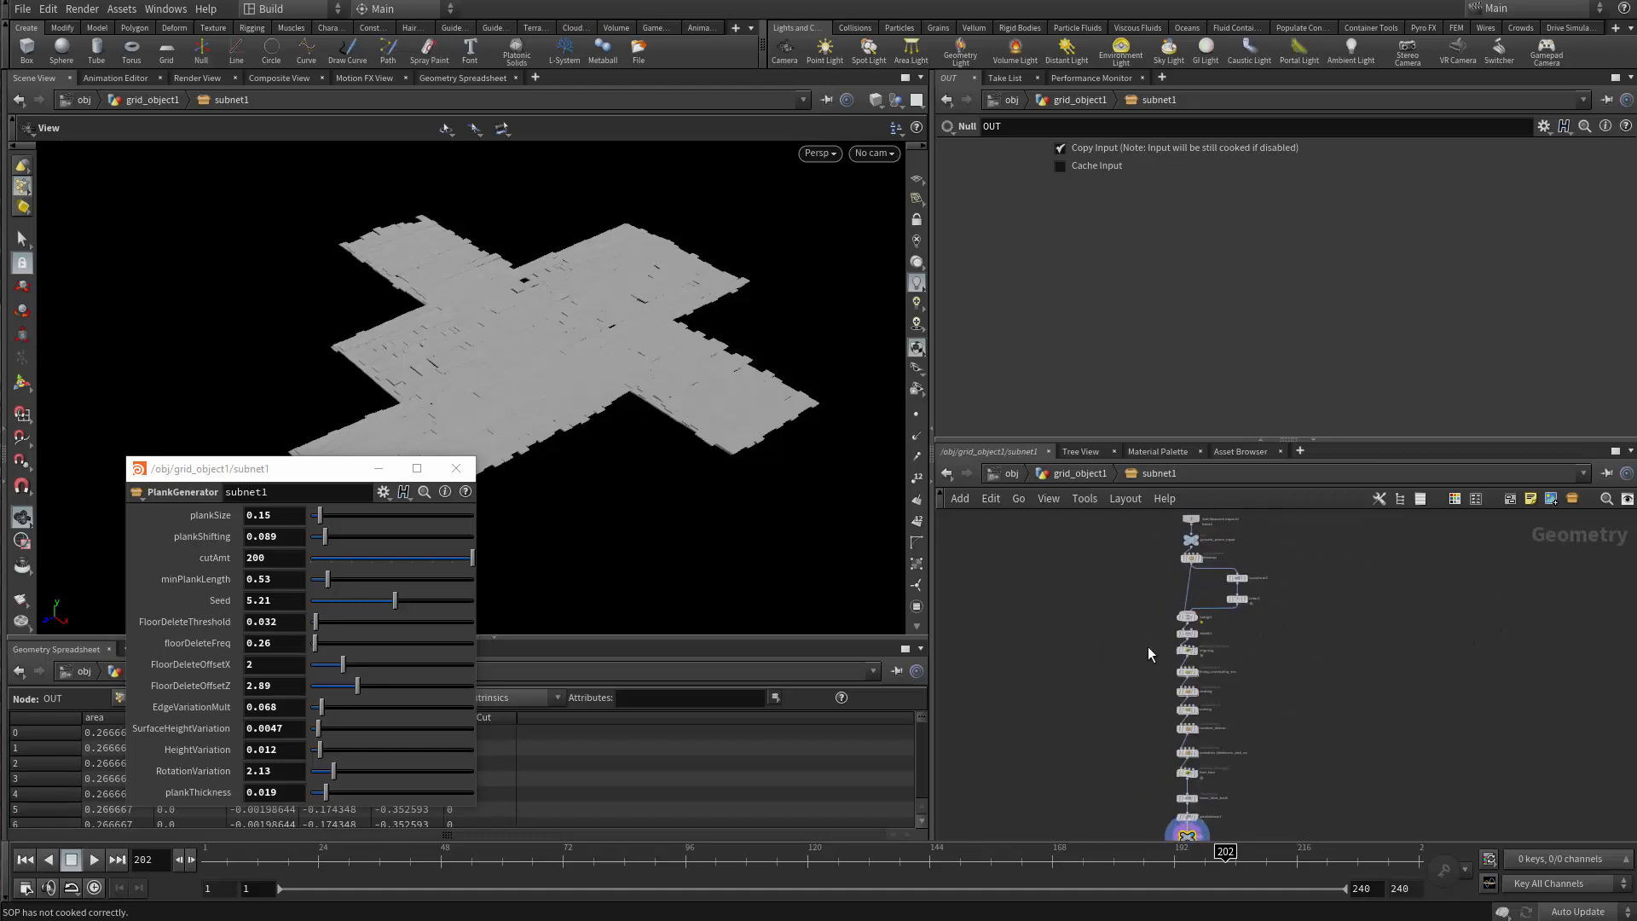
middle_drag(1112, 618, 1074, 715)
scroll(1117, 554, up, 2)
drag(1117, 546, 1154, 656)
click(1086, 646)
middle_drag(1032, 599, 1085, 596)
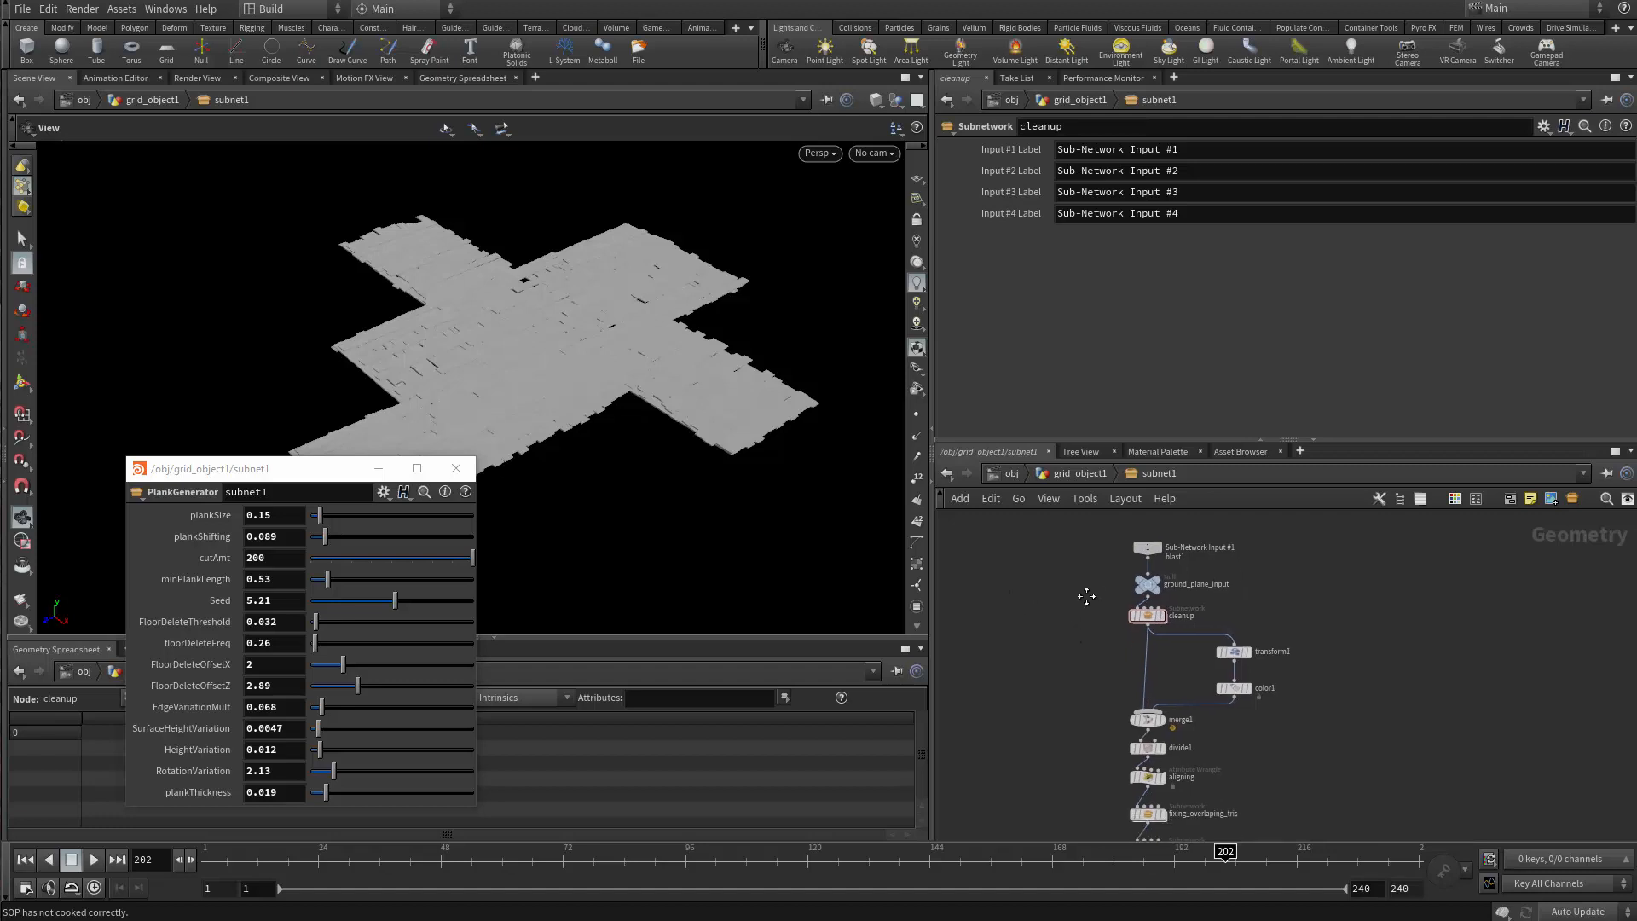
Save the edited network to the PlankGenerator asset definition.
click(121, 10)
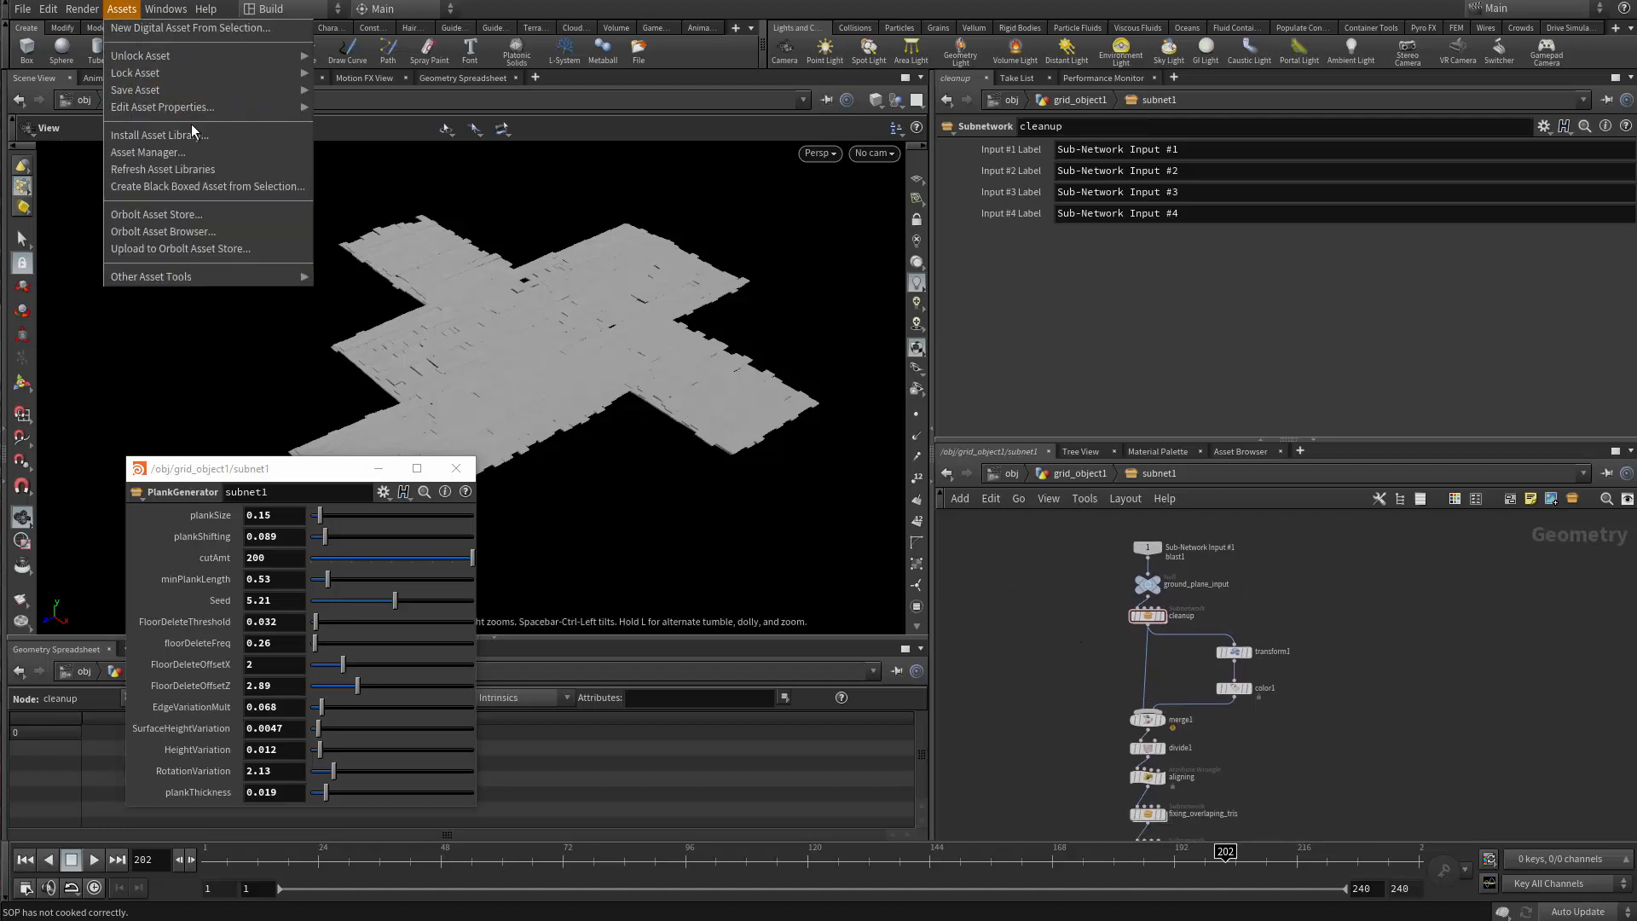
mouse_move(229, 92)
click(357, 92)
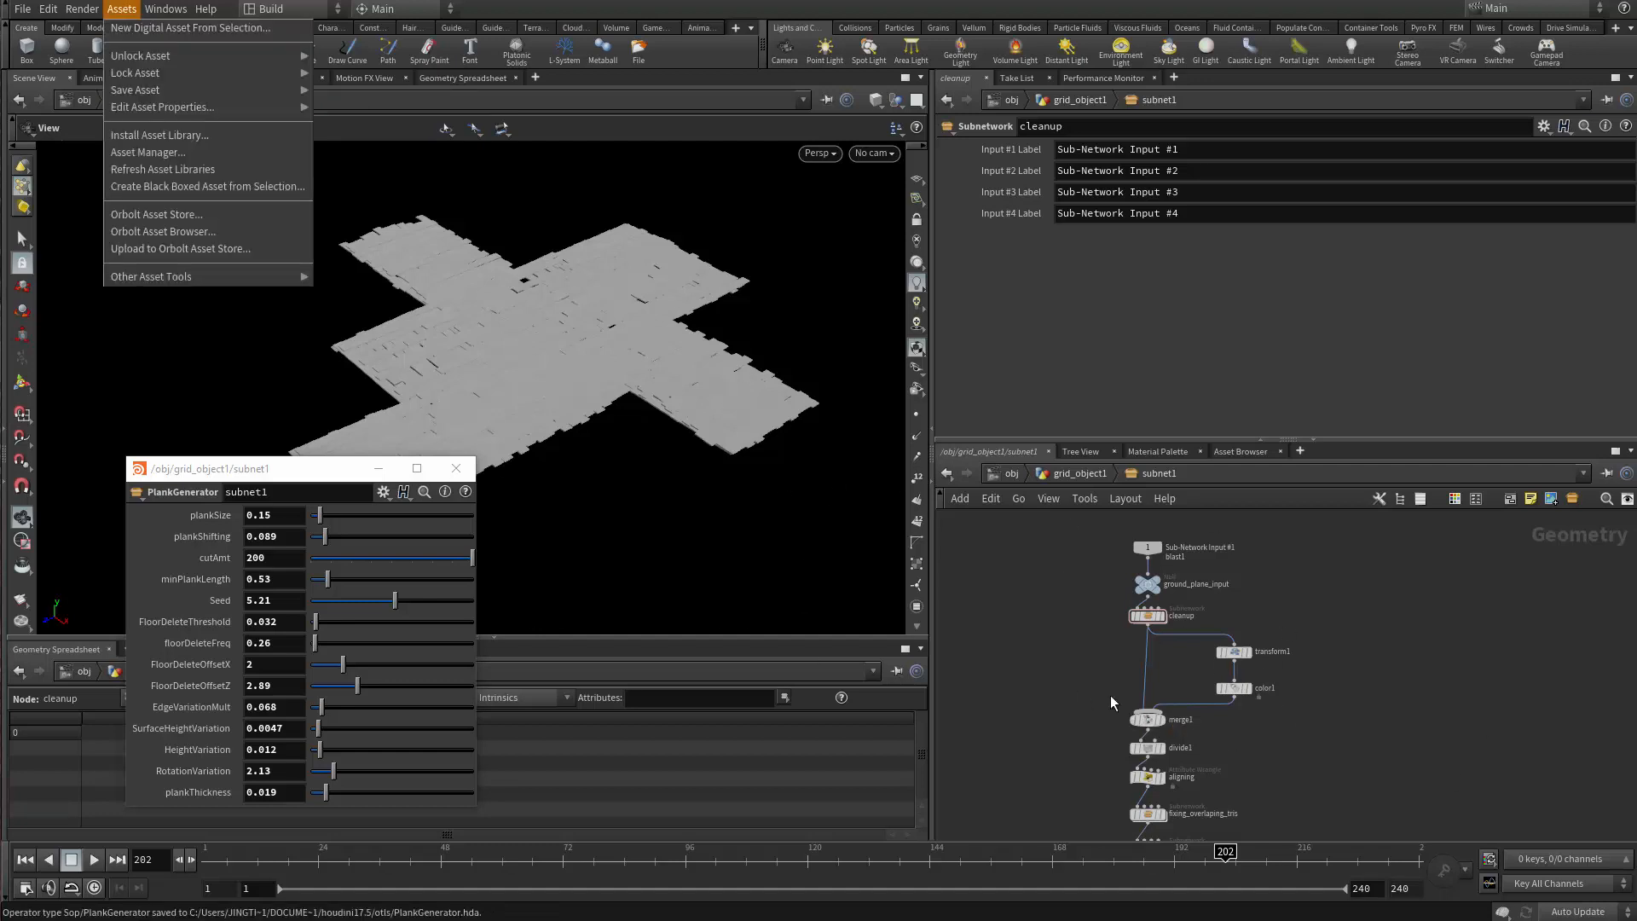
mouse_move(185, 58)
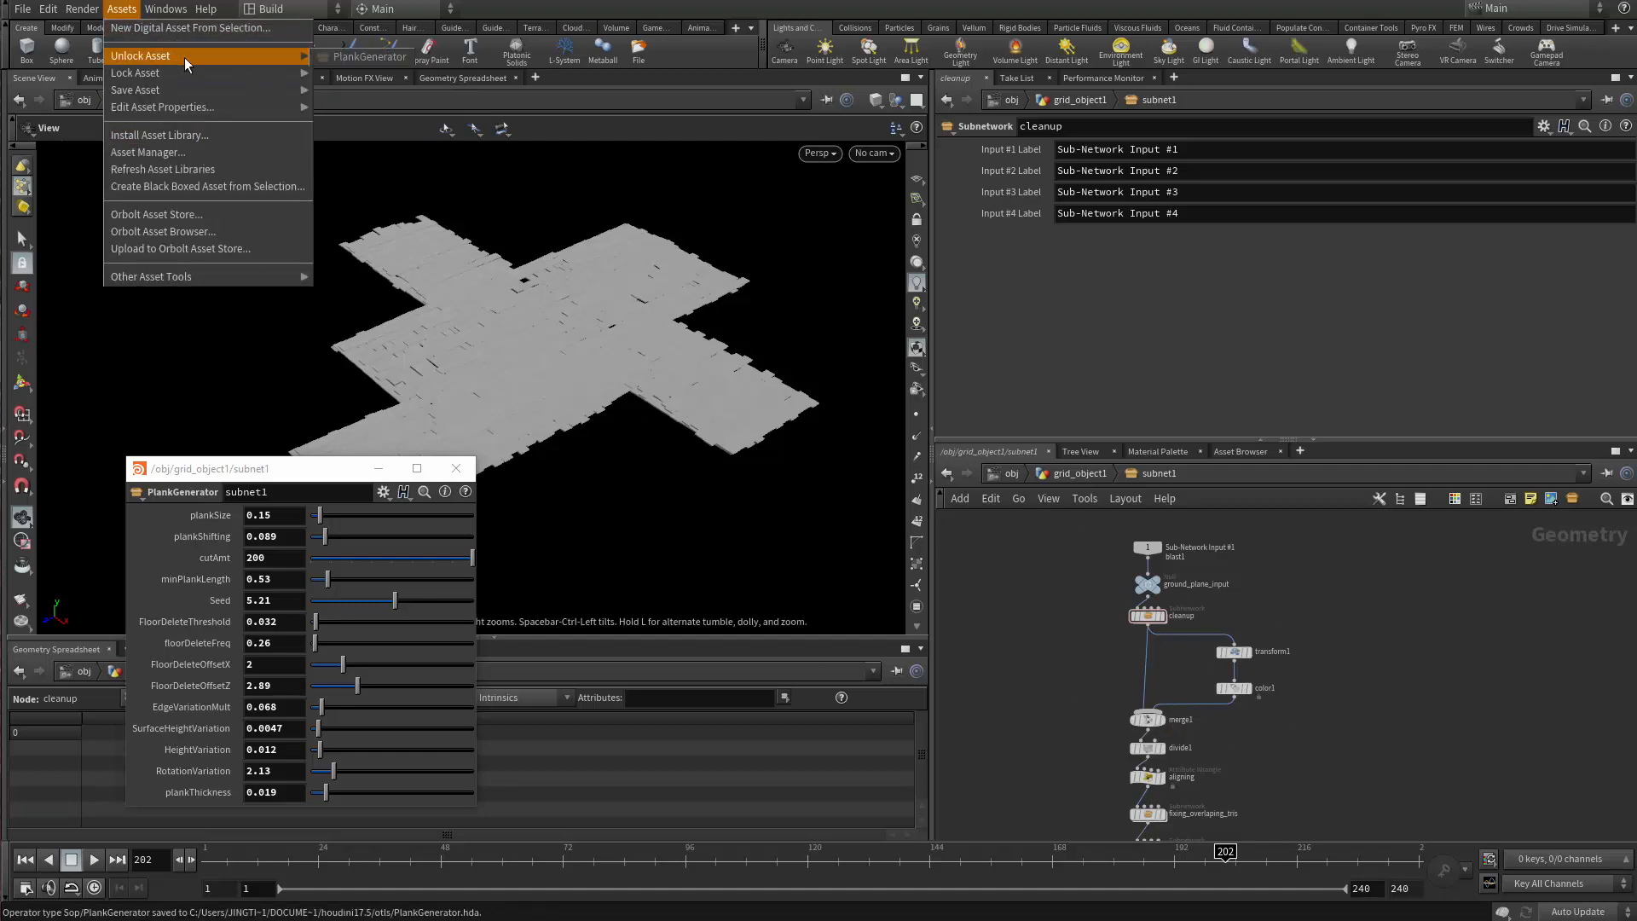
mouse_move(203, 109)
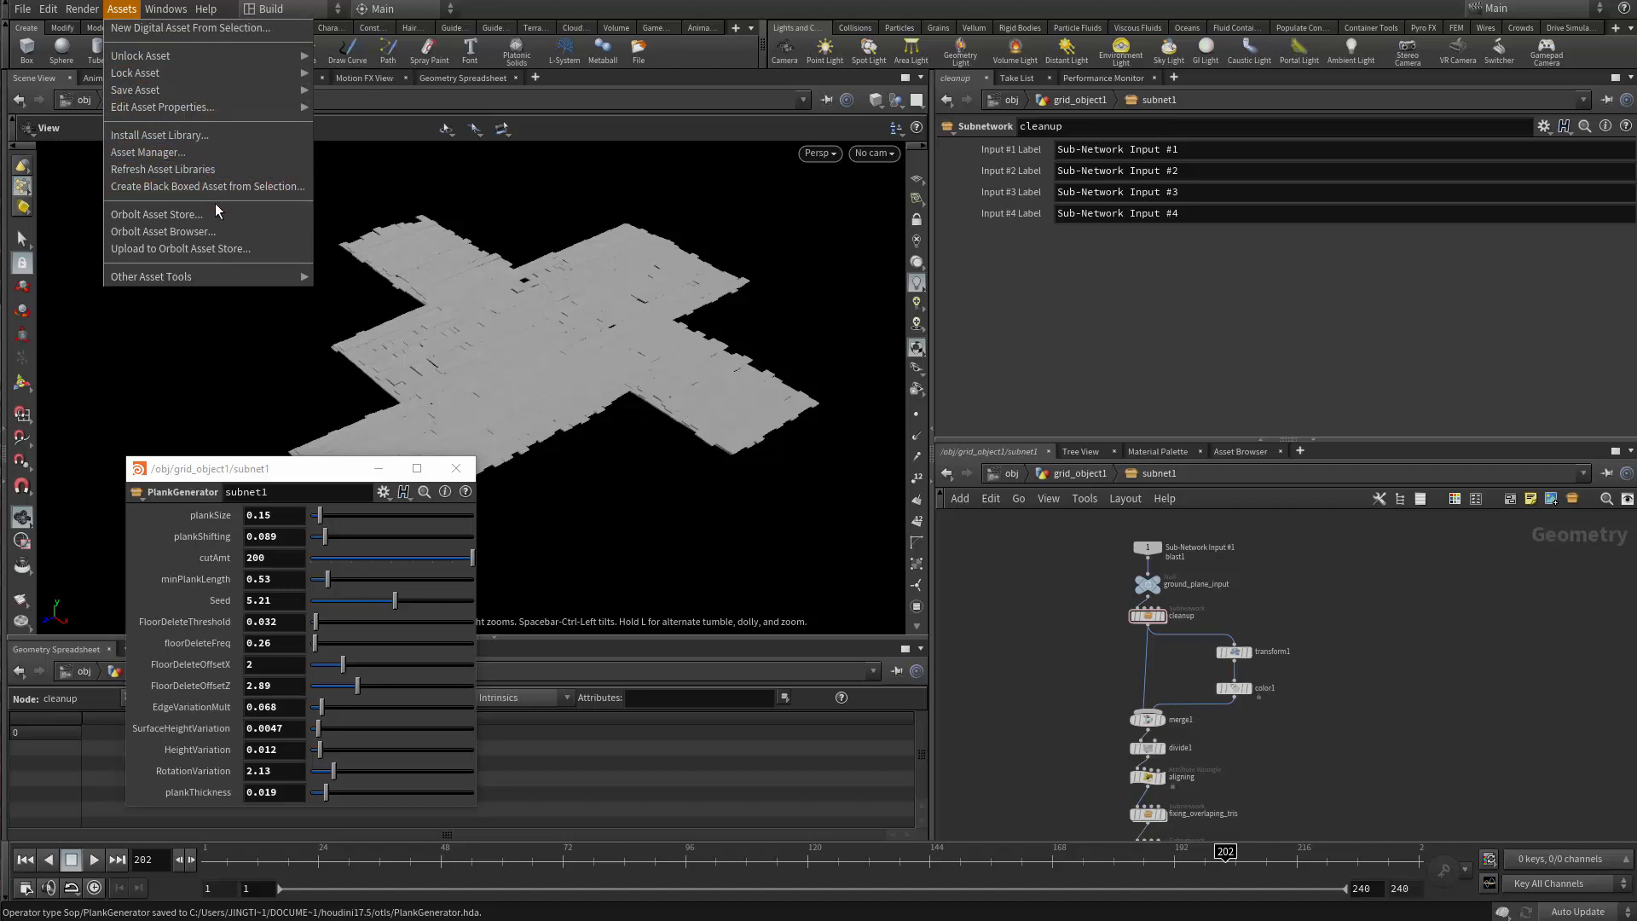
click(1057, 631)
Return to the grid_object1 level and move grid1 and blast1 down closer above the PlankGenerator node subnet1.
drag(677, 402, 699, 375)
scroll(1082, 589, up, 3)
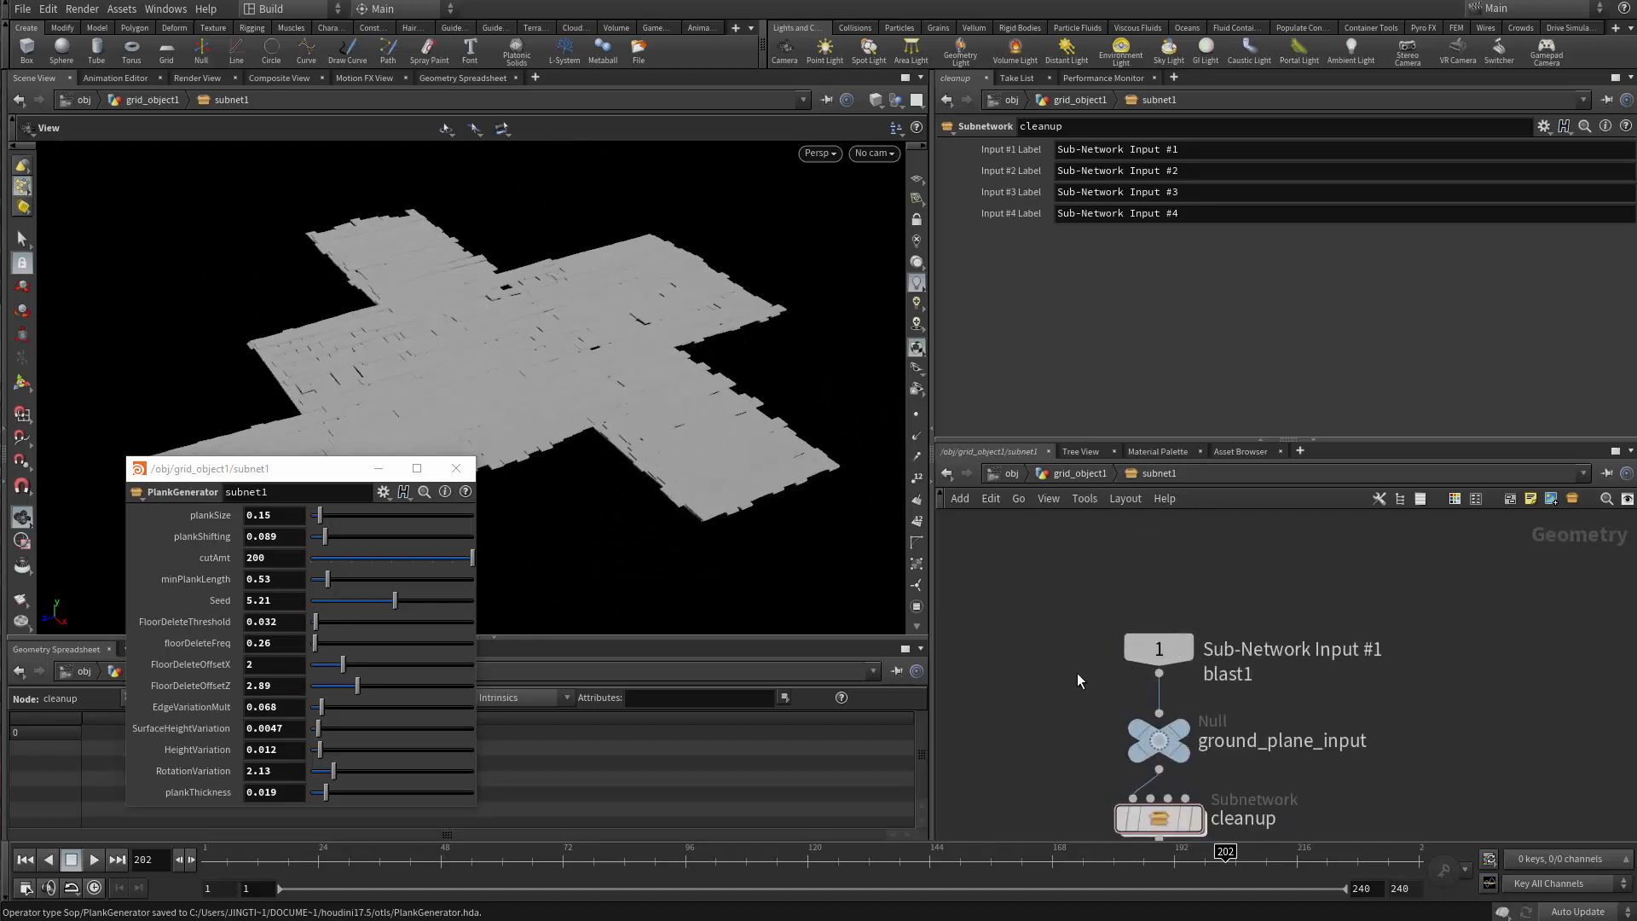
click(1078, 471)
middle_drag(1095, 569, 1041, 754)
scroll(1057, 691, down, 6)
middle_drag(1074, 597, 1072, 709)
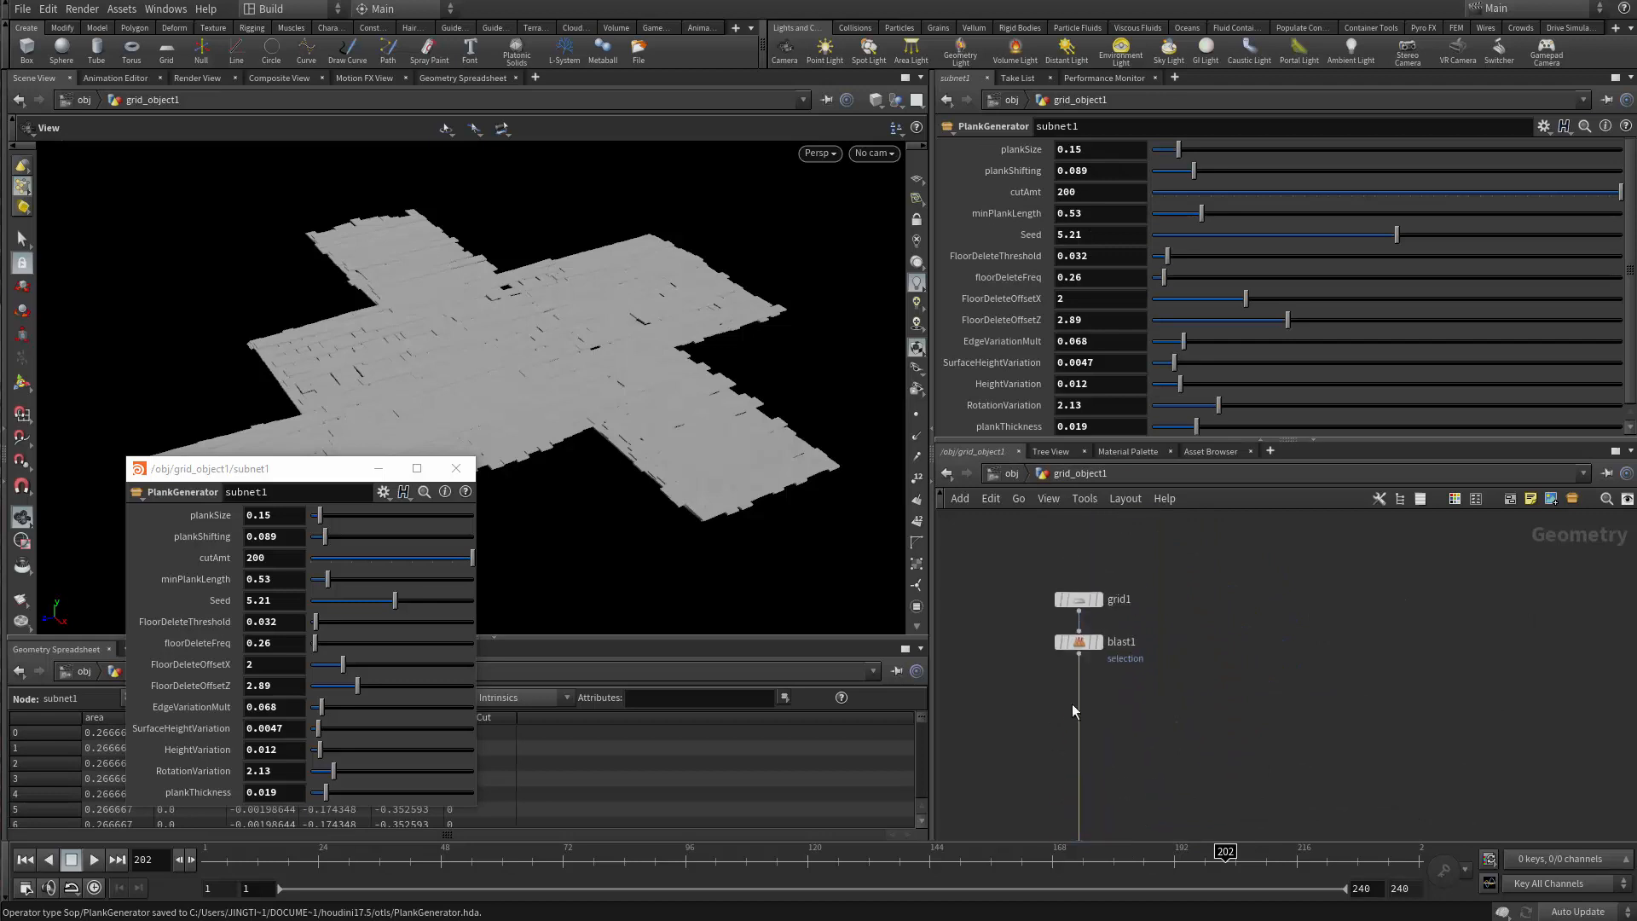
scroll(1072, 706, up, 2)
drag(1001, 556, 1133, 676)
scroll(1126, 606, down, 2)
drag(1096, 623, 1108, 709)
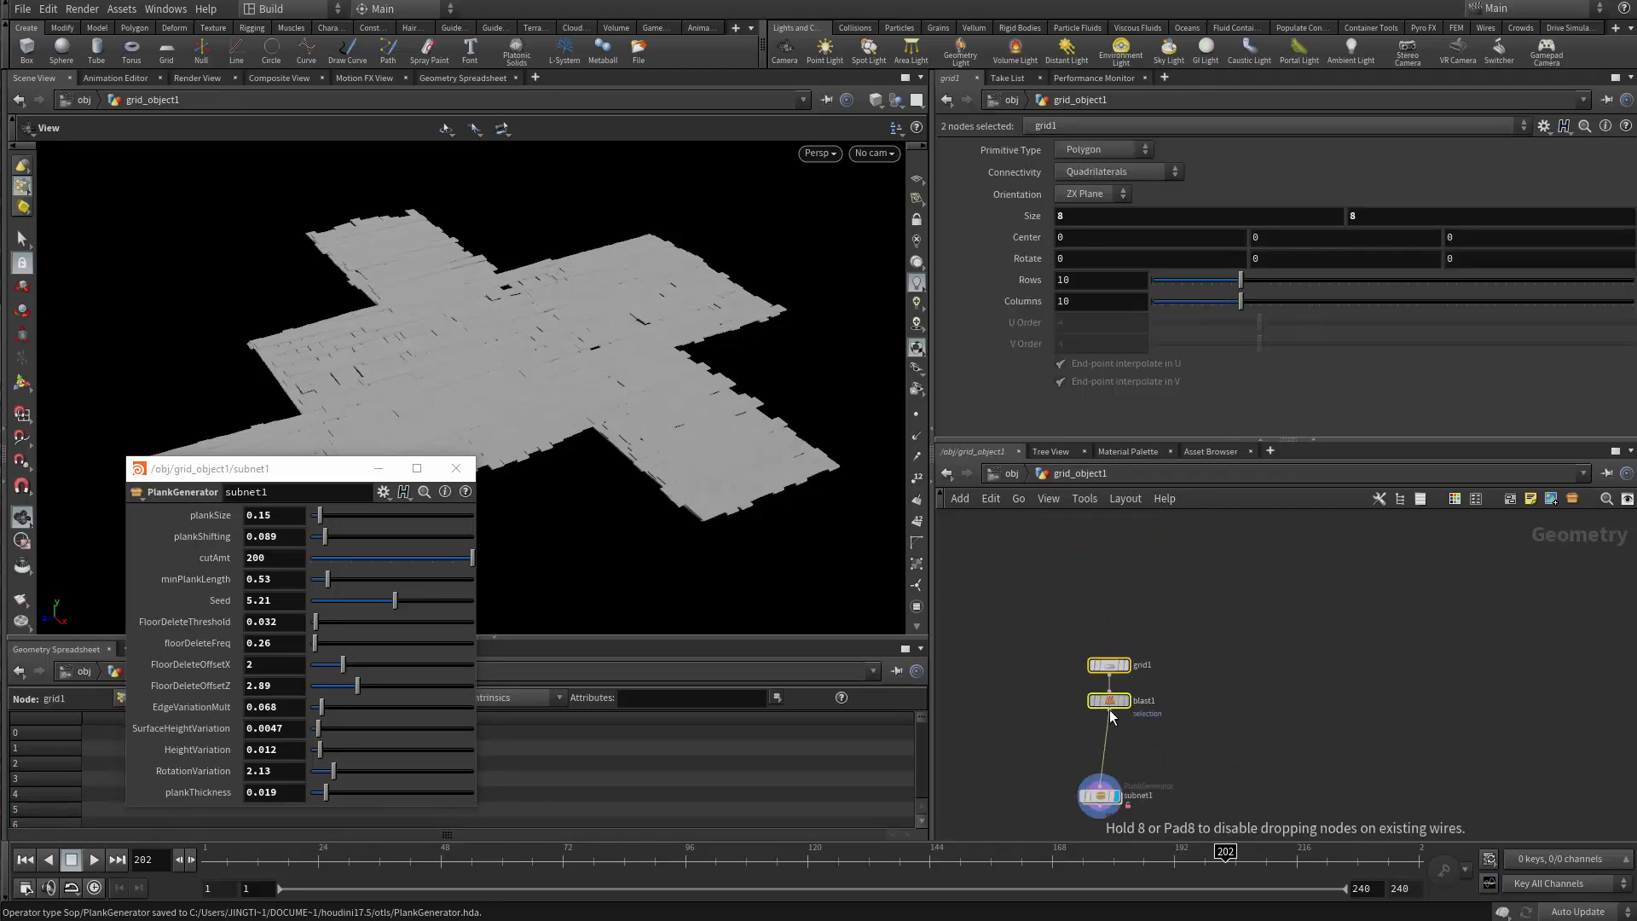
scroll(1183, 752, up, 3)
middle_drag(1187, 750, 1225, 678)
scroll(1215, 694, up, 1)
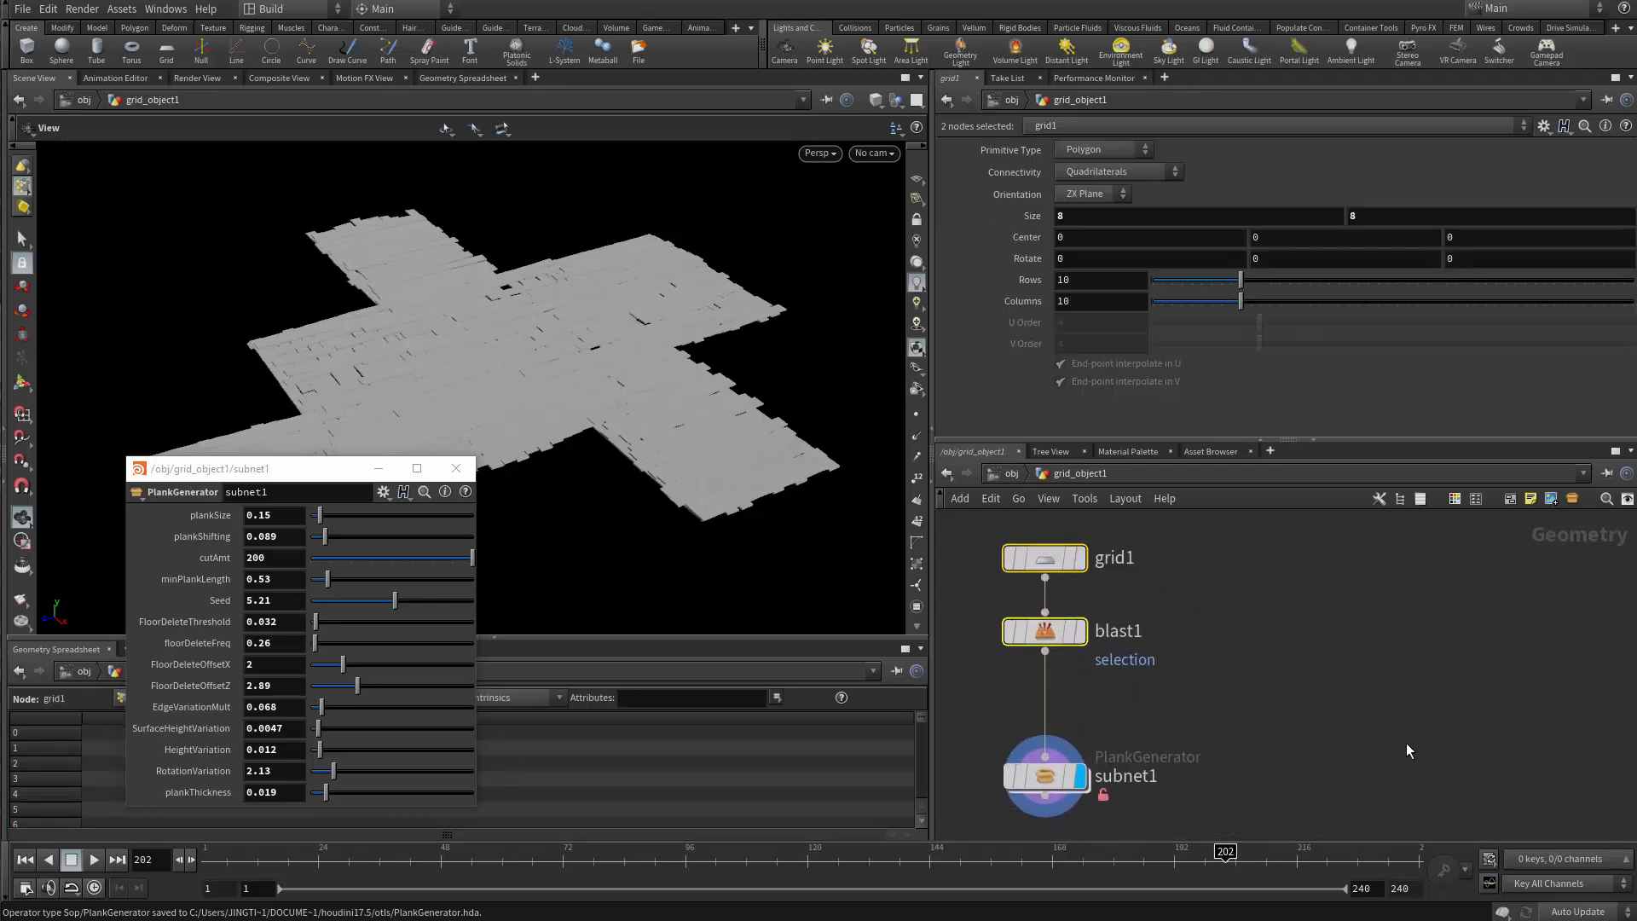